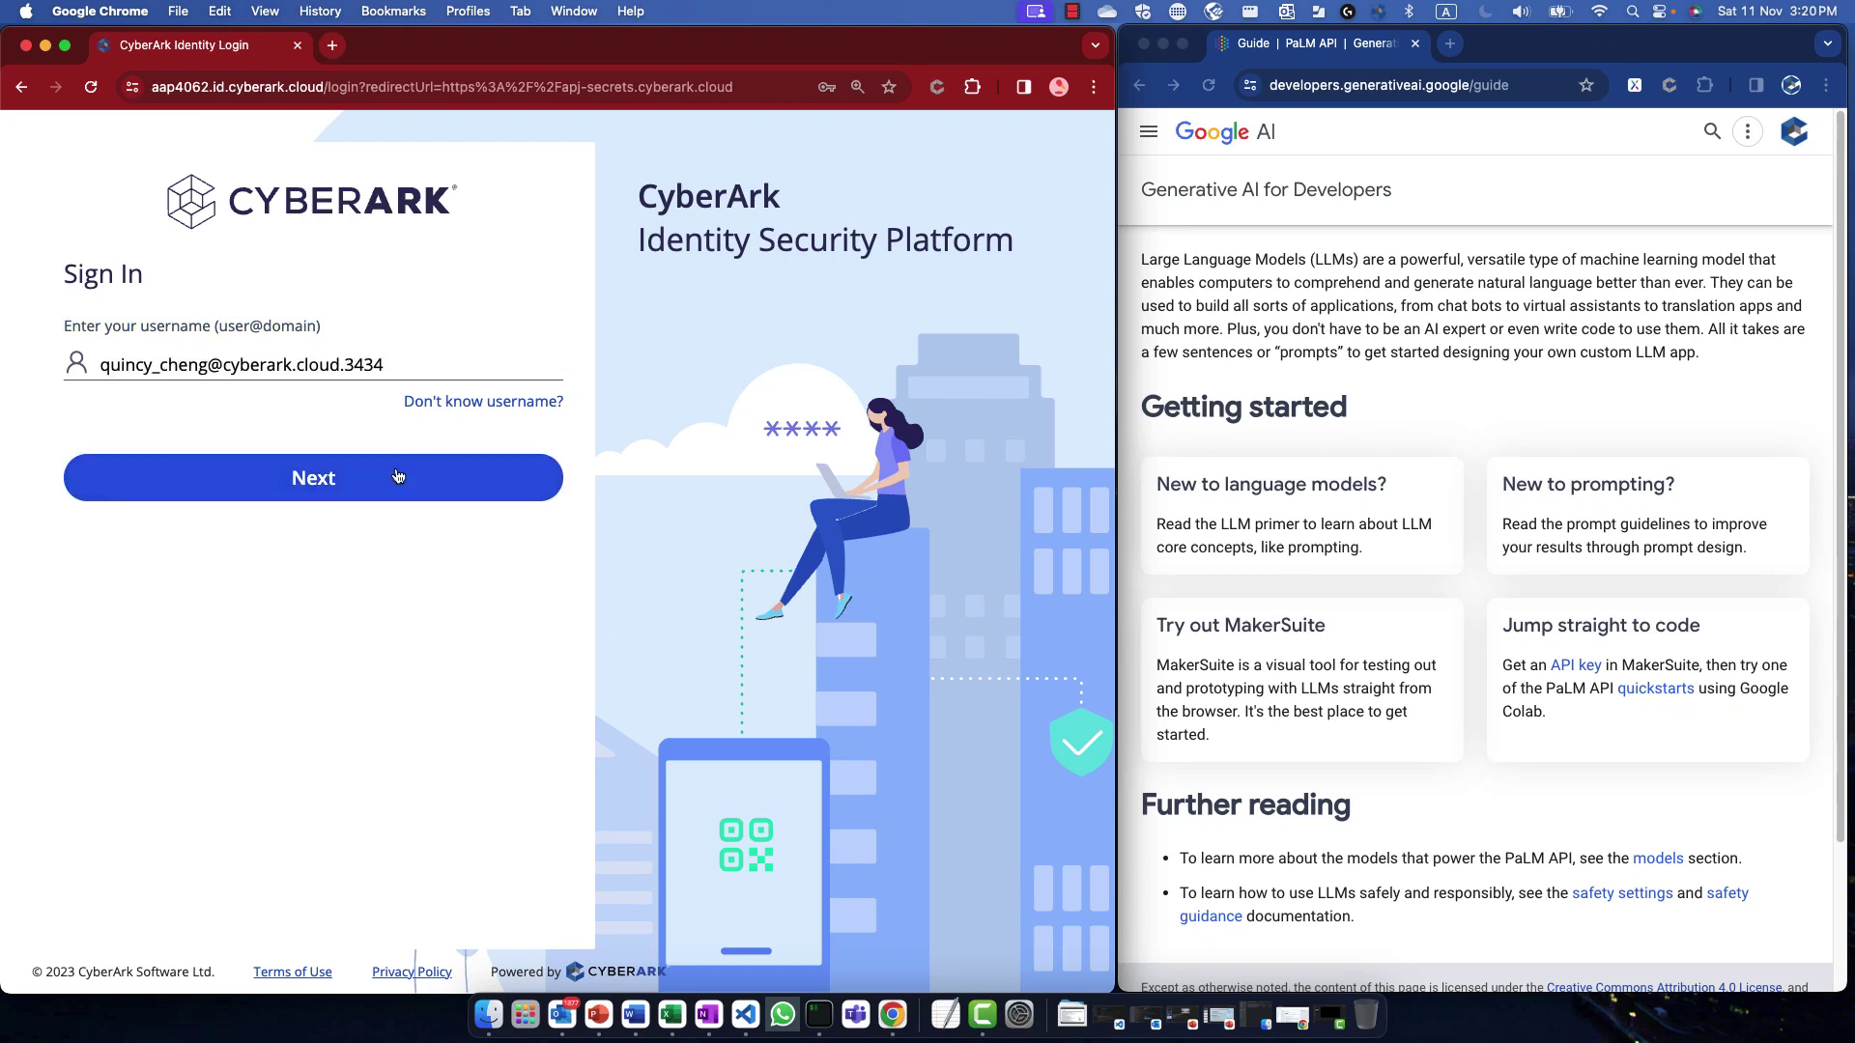
Step: Sign in to CyberArk Identity with the saved password, staying signed in on this device
click(397, 477)
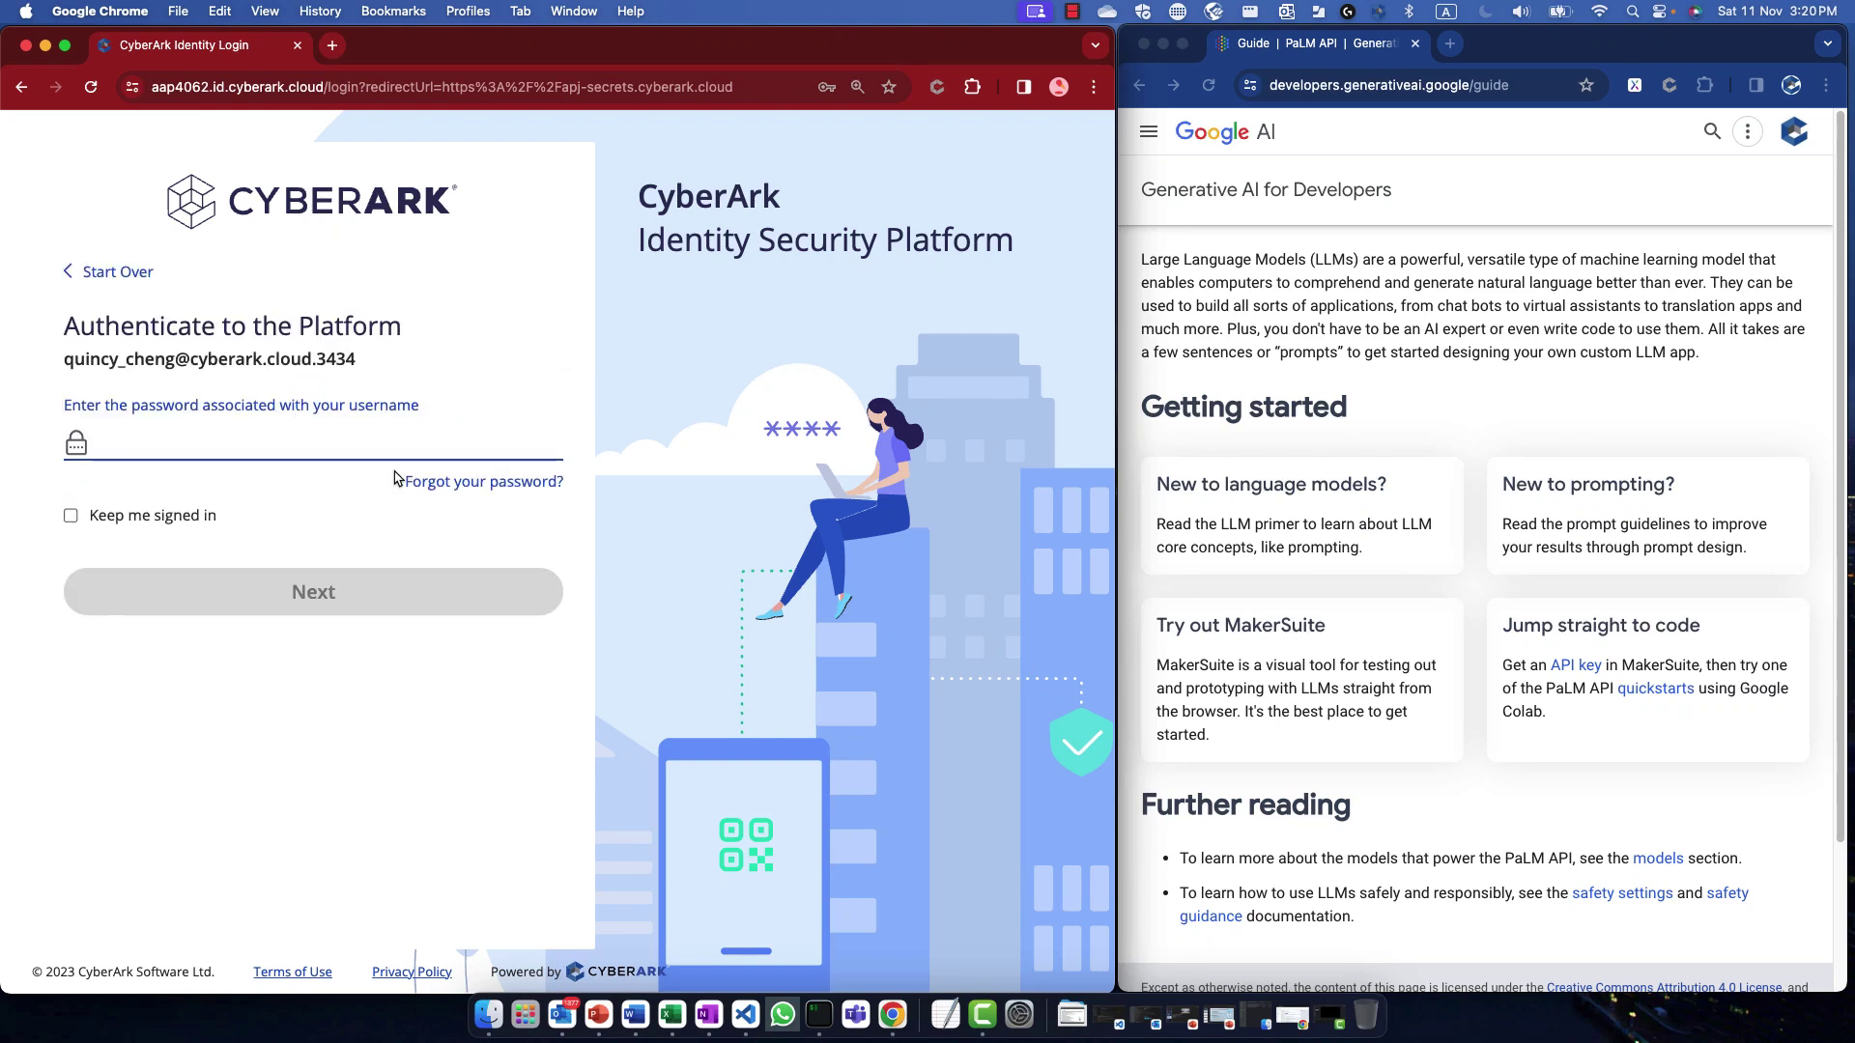
click(290, 444)
click(251, 488)
click(190, 526)
click(221, 586)
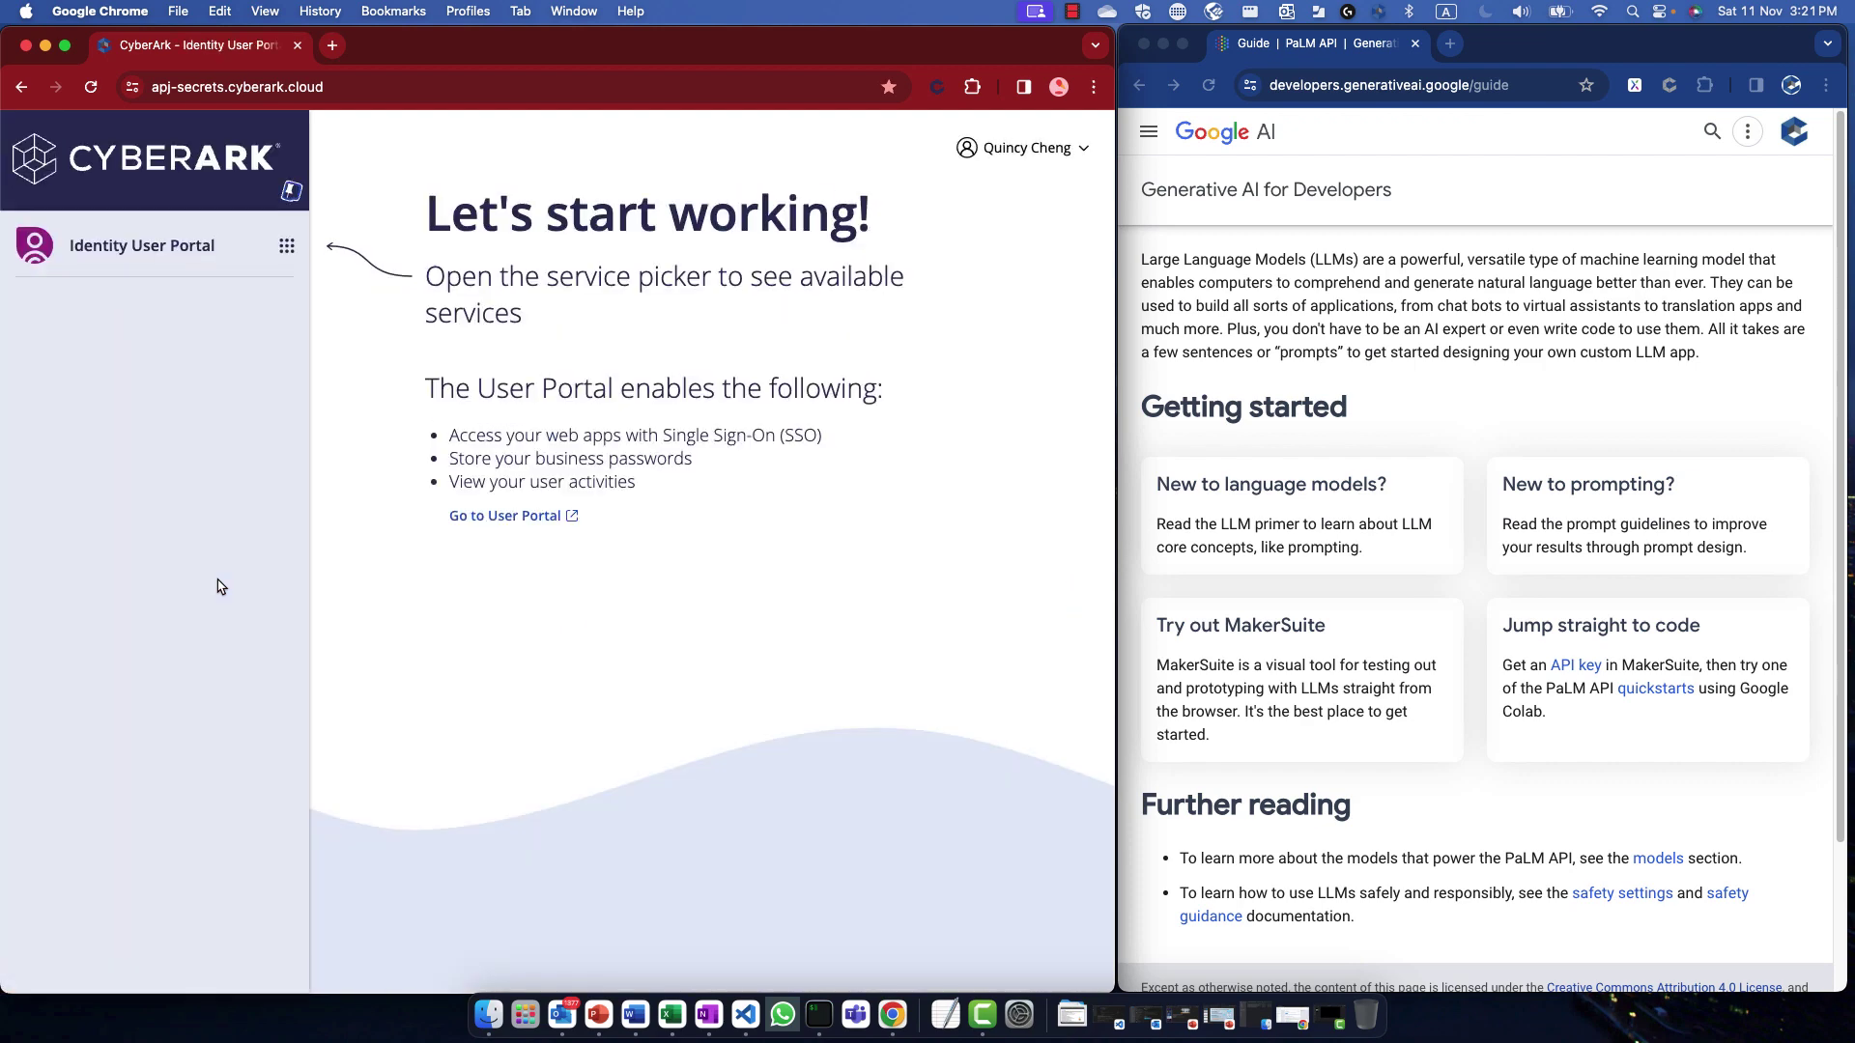
Step: Open the User Portal in a new tab and launch the Identity Flows app
click(287, 248)
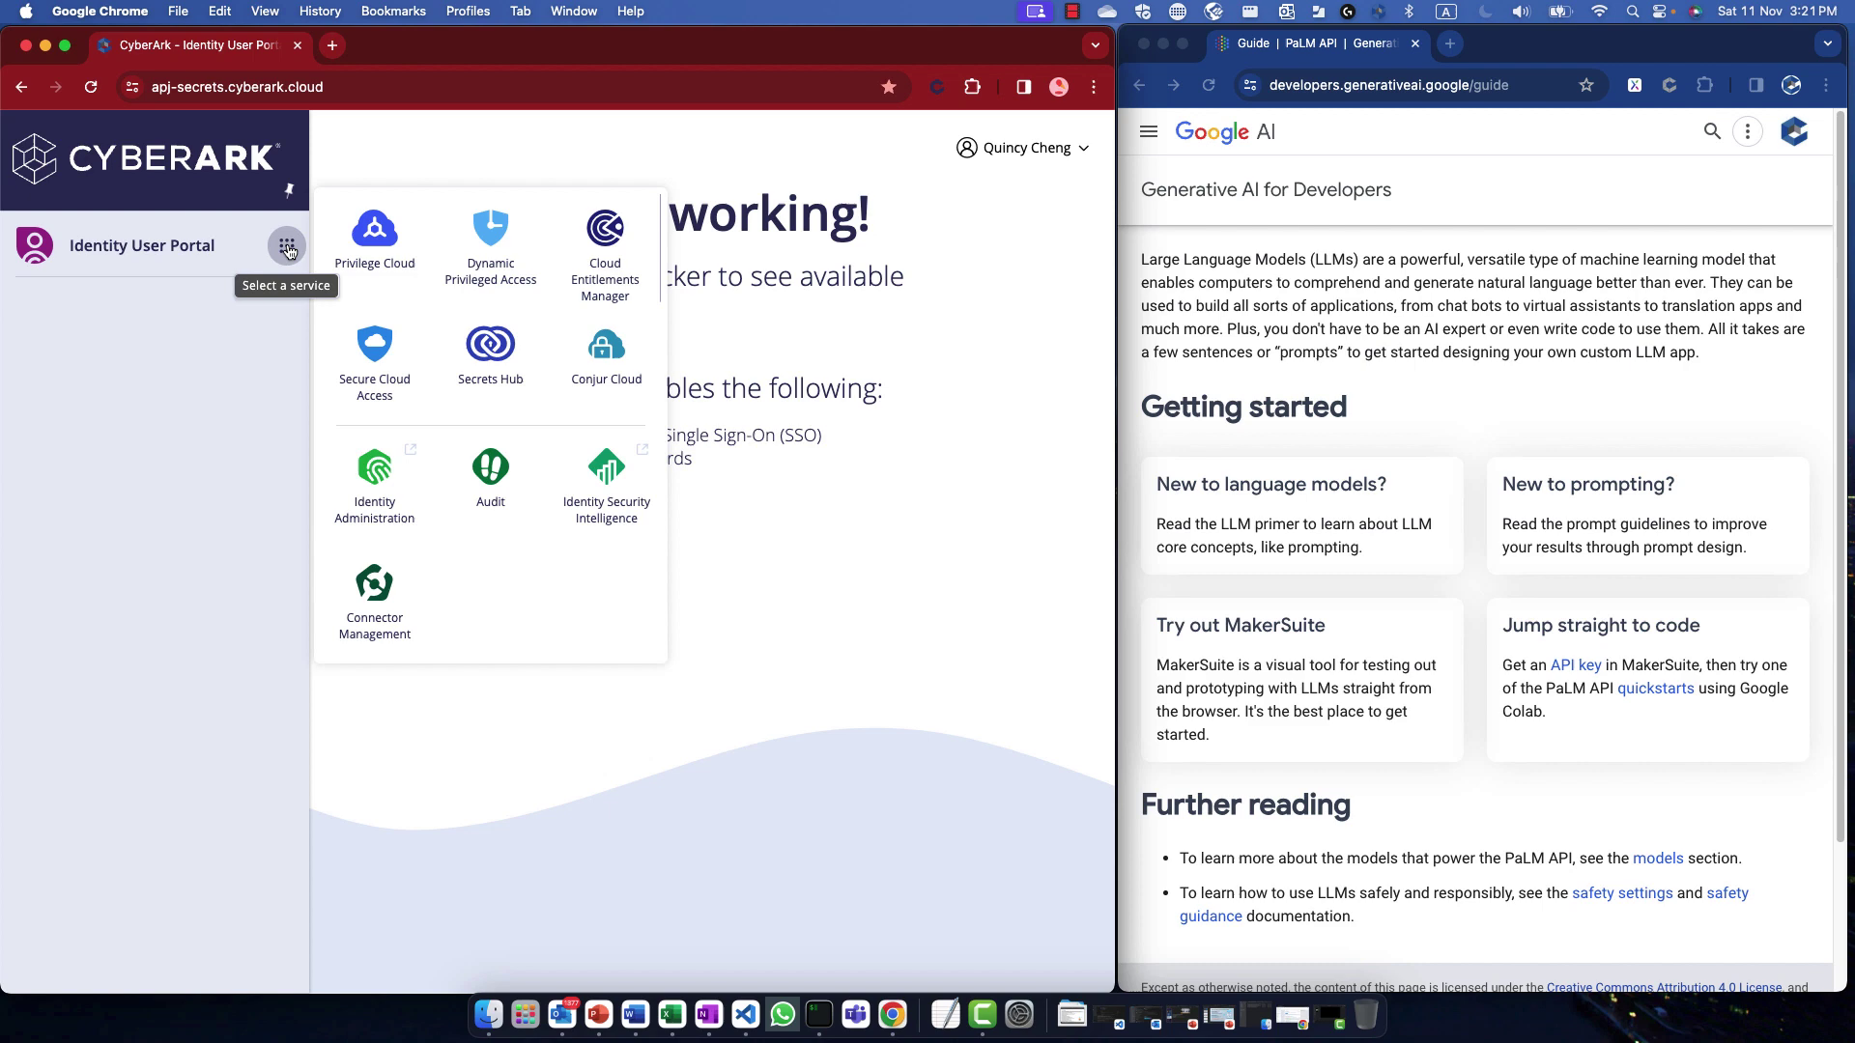
click(854, 621)
click(522, 512)
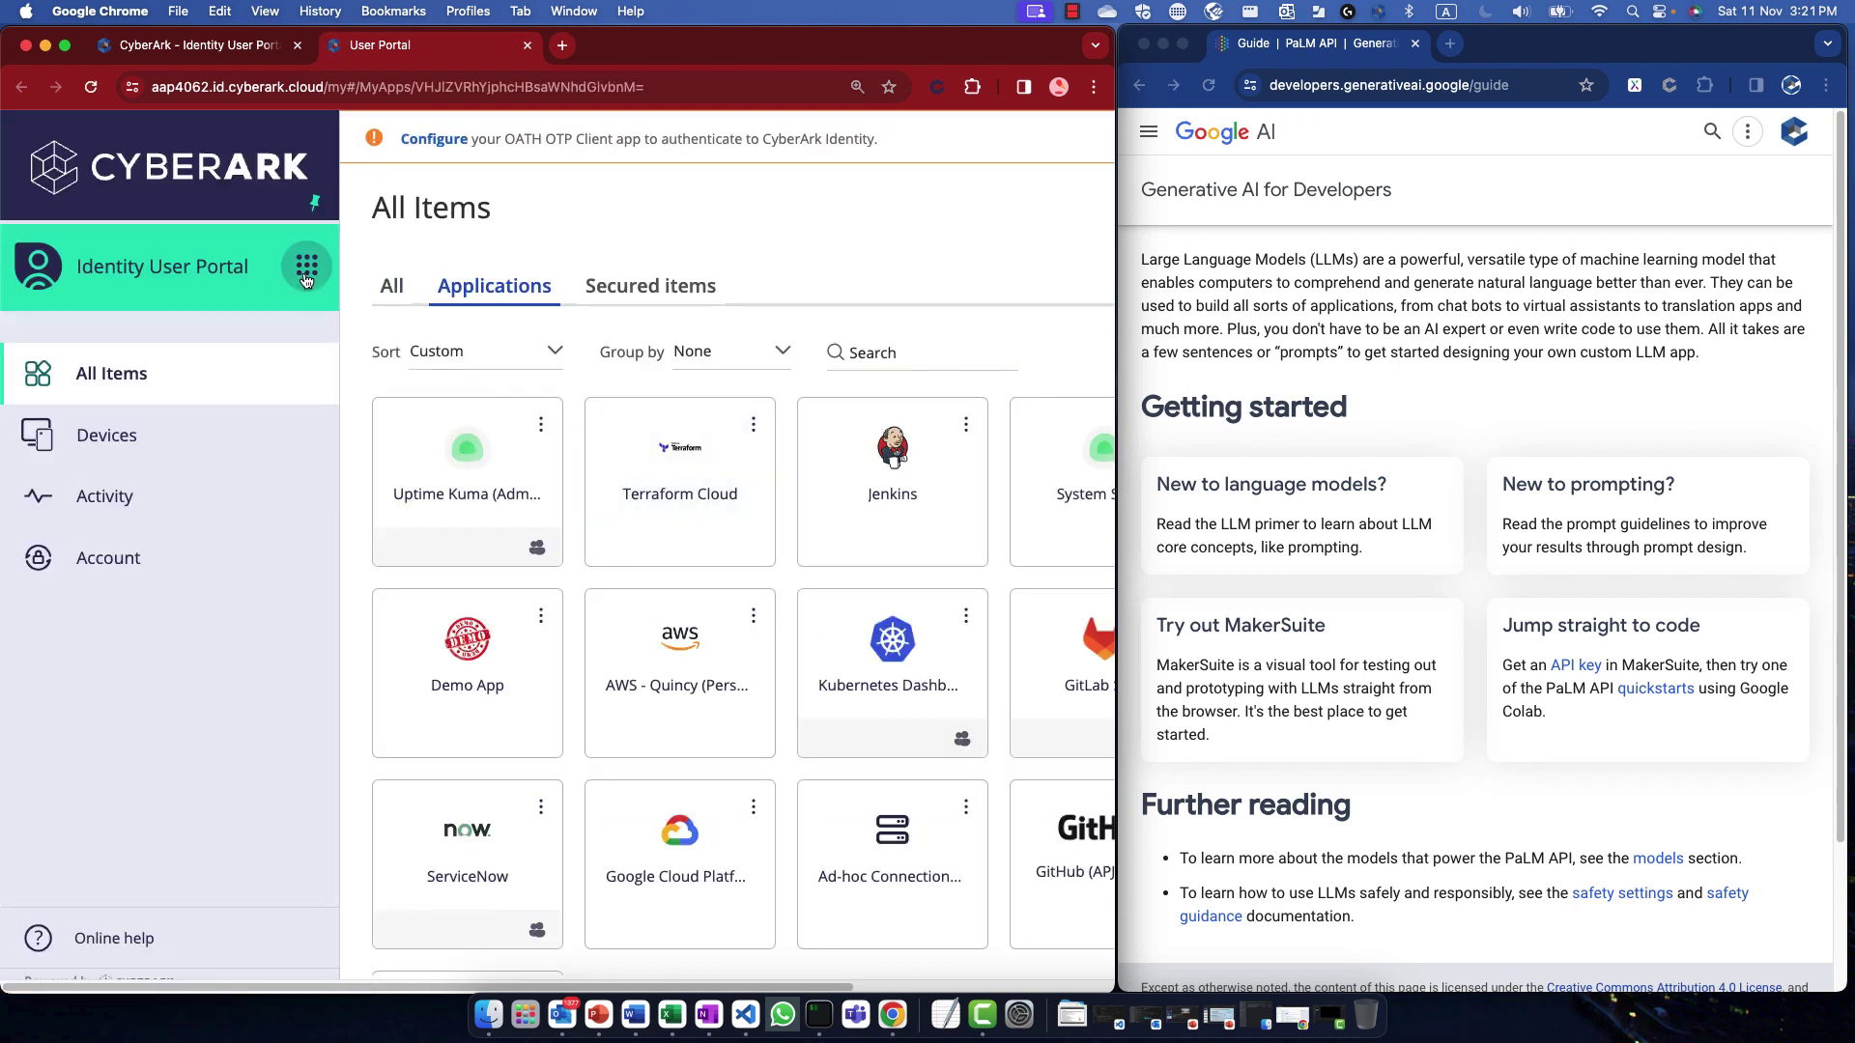
click(306, 268)
click(400, 294)
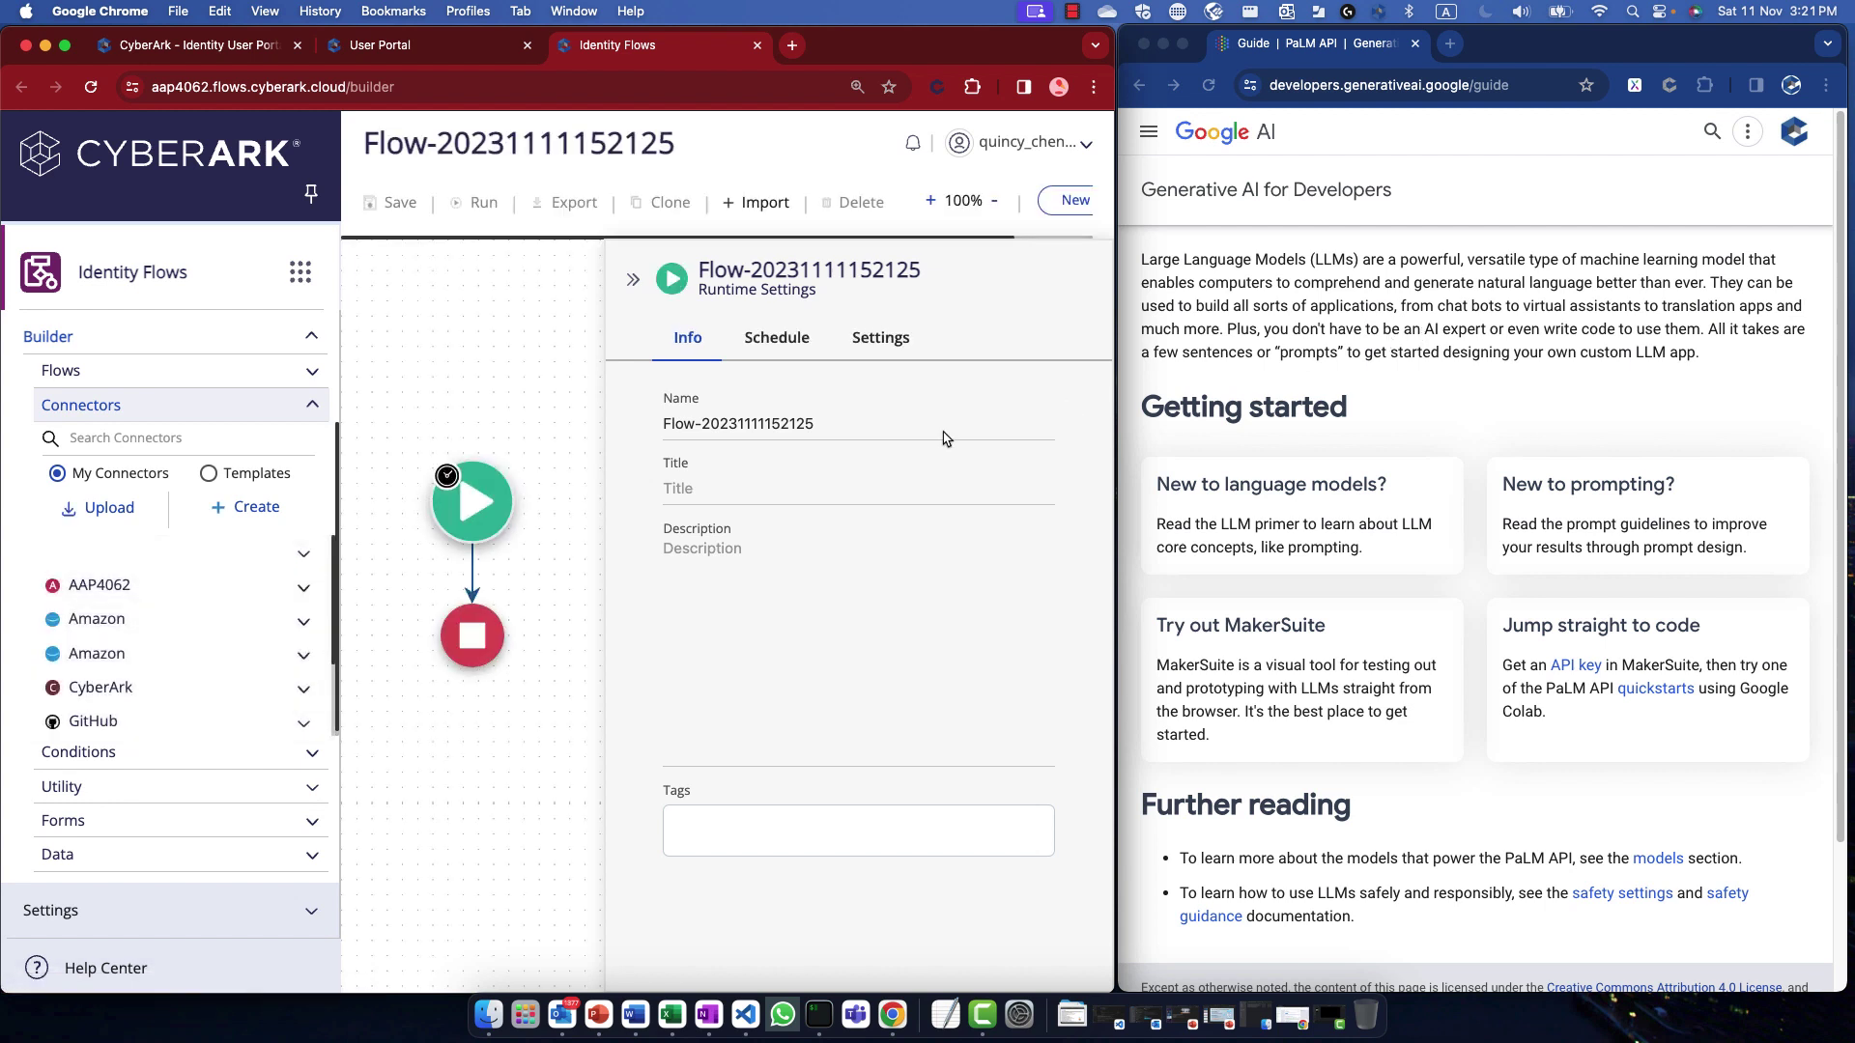
Step: Rename the flow to 'Quincy-Google-GenerativeAI-Demo'
triple_click(893, 428)
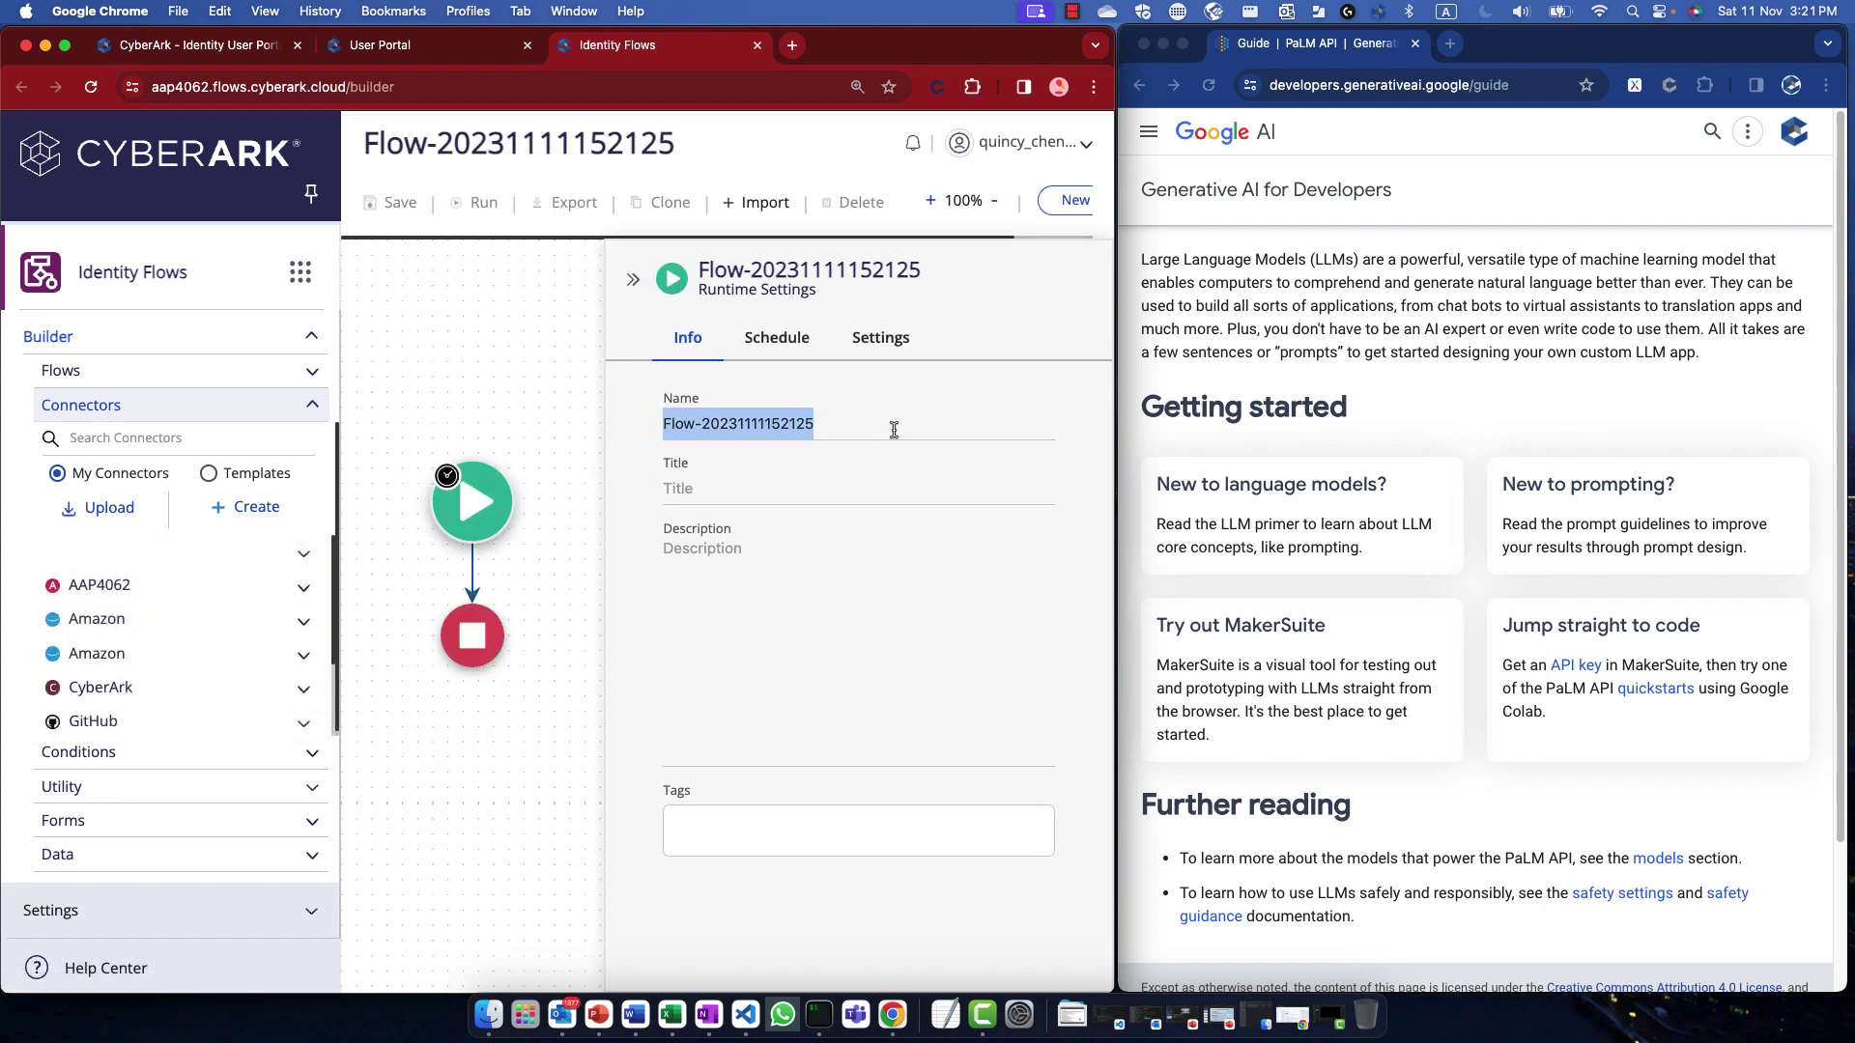
text(Quincy-)
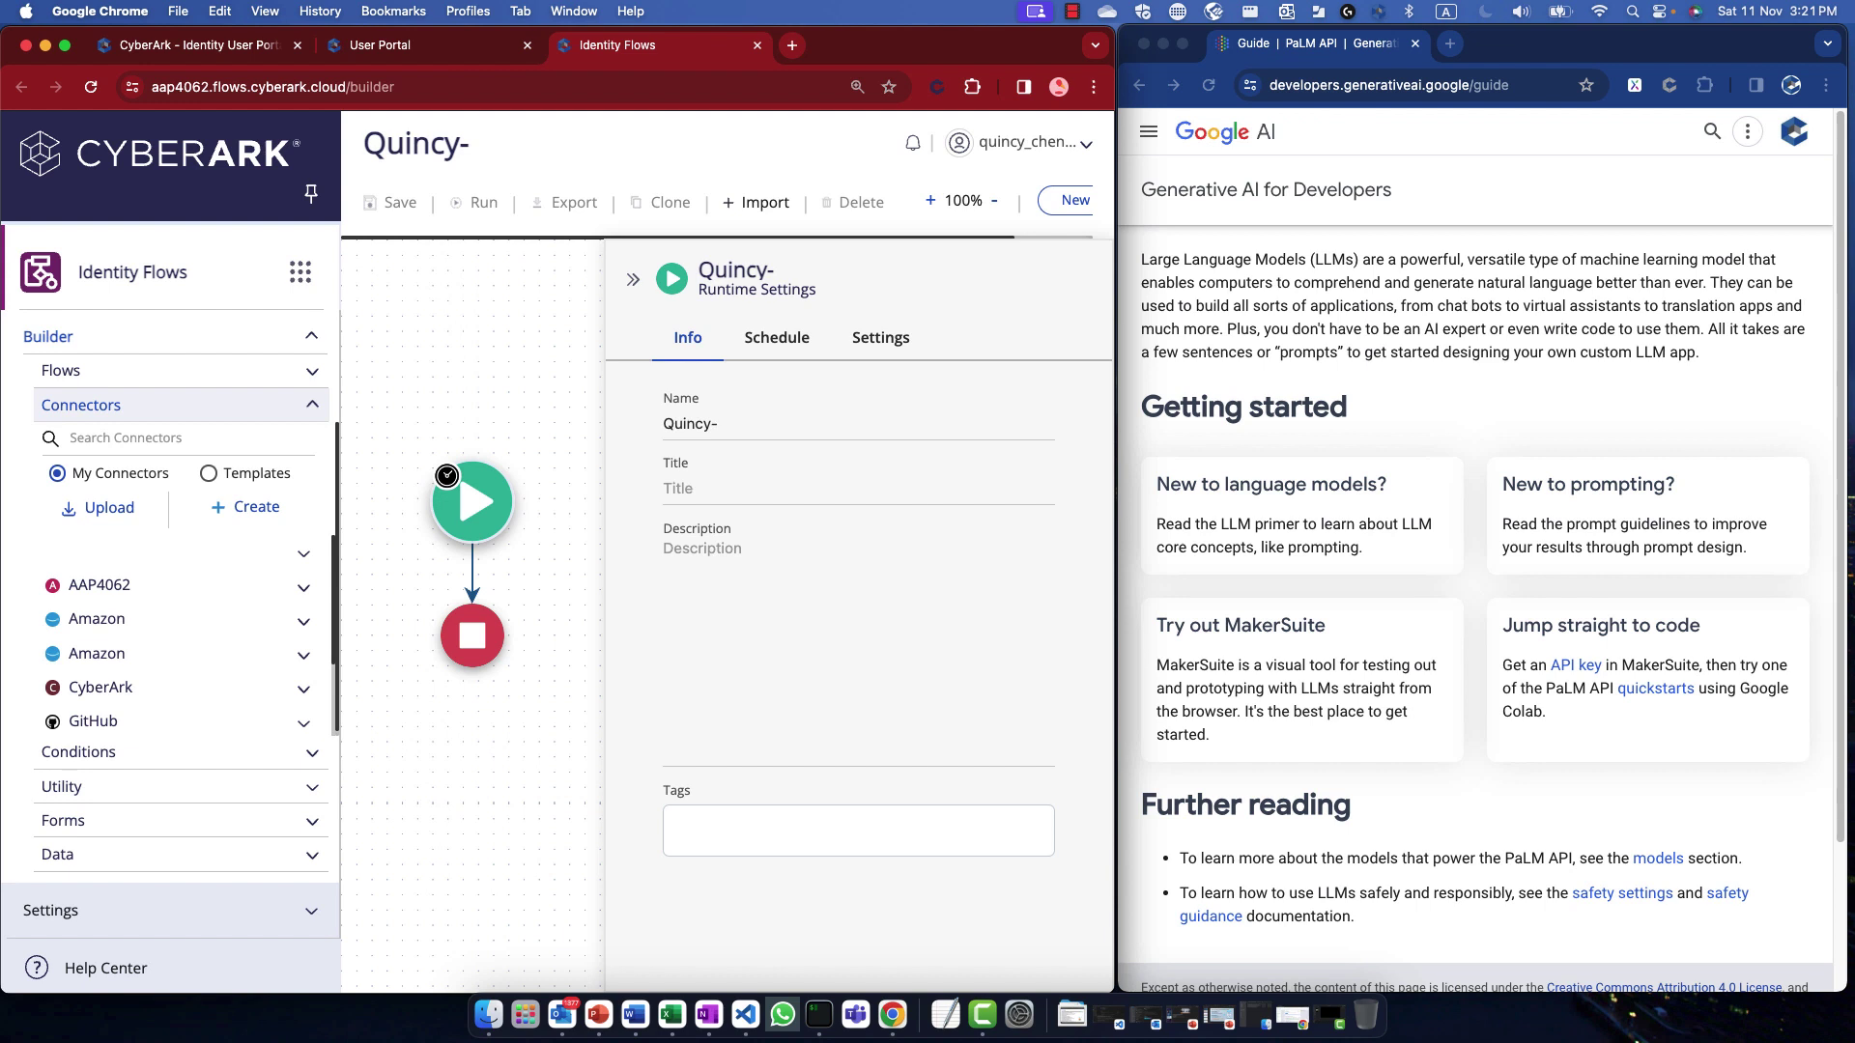
text(Google)
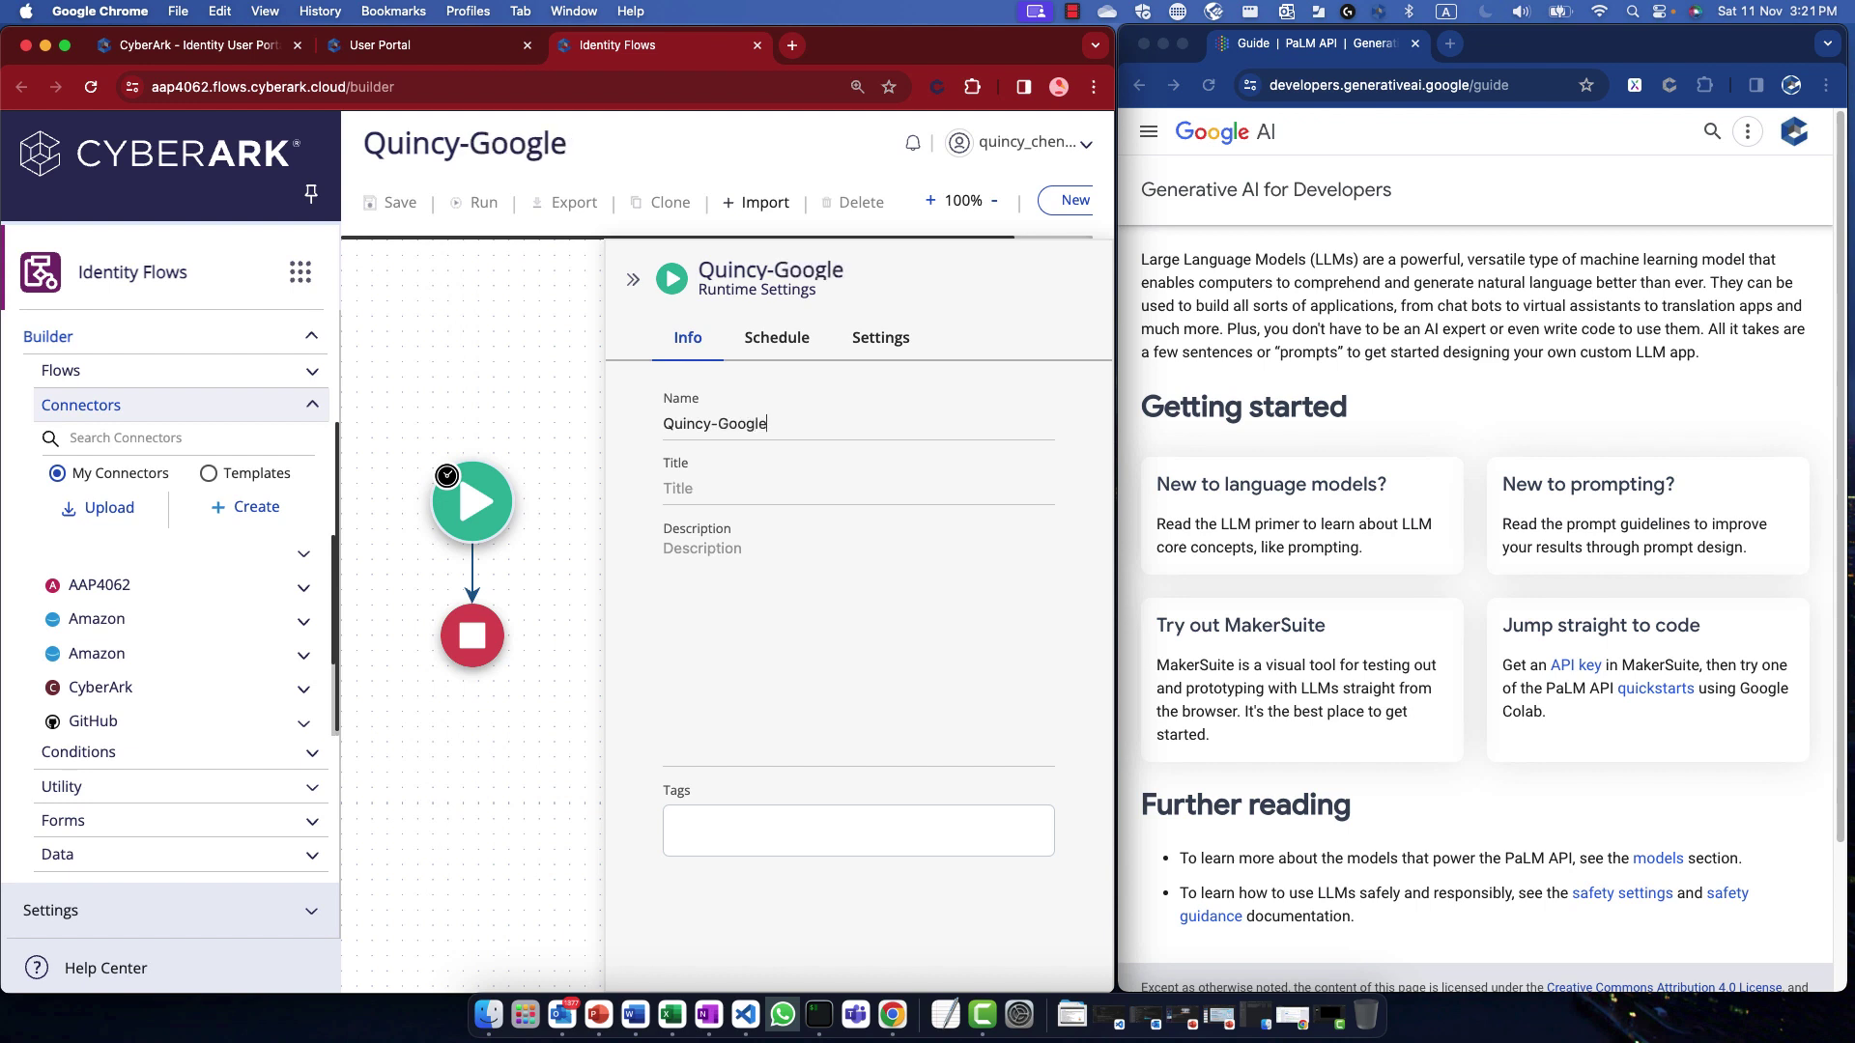
text(-Generat)
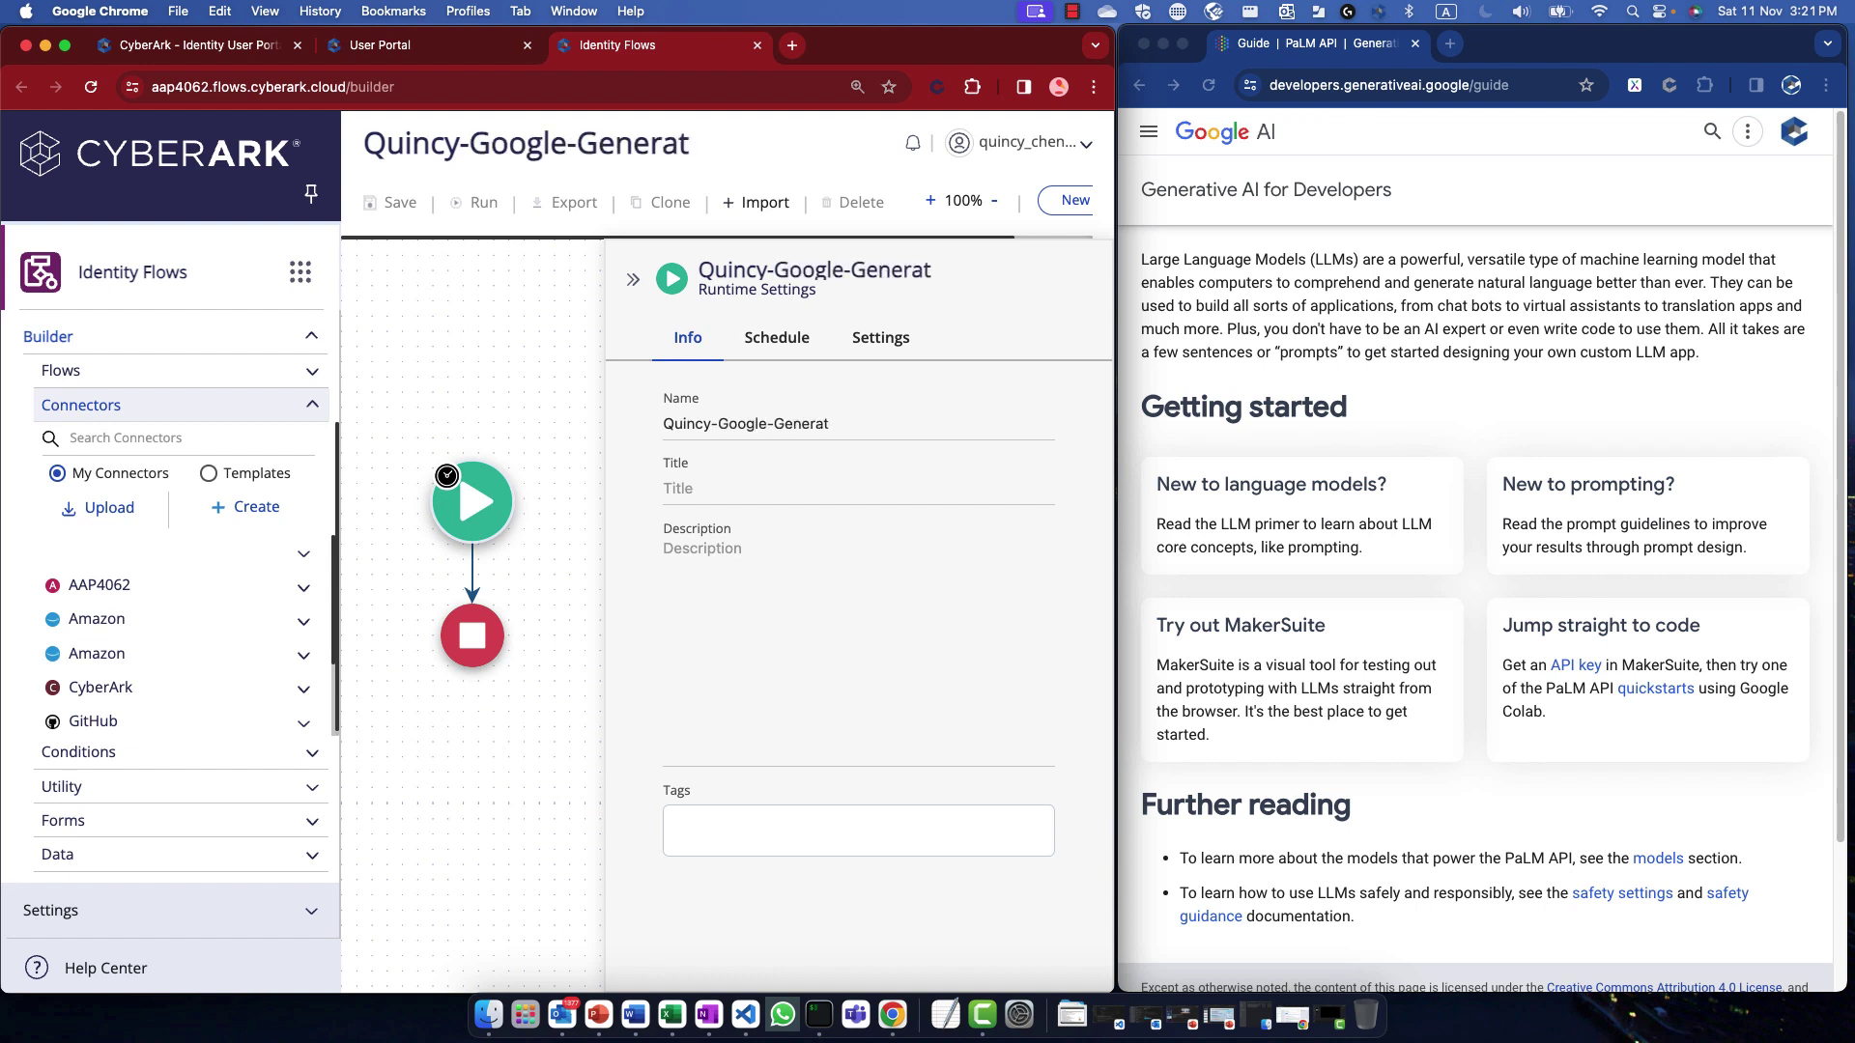
text(iveAI-Demo)
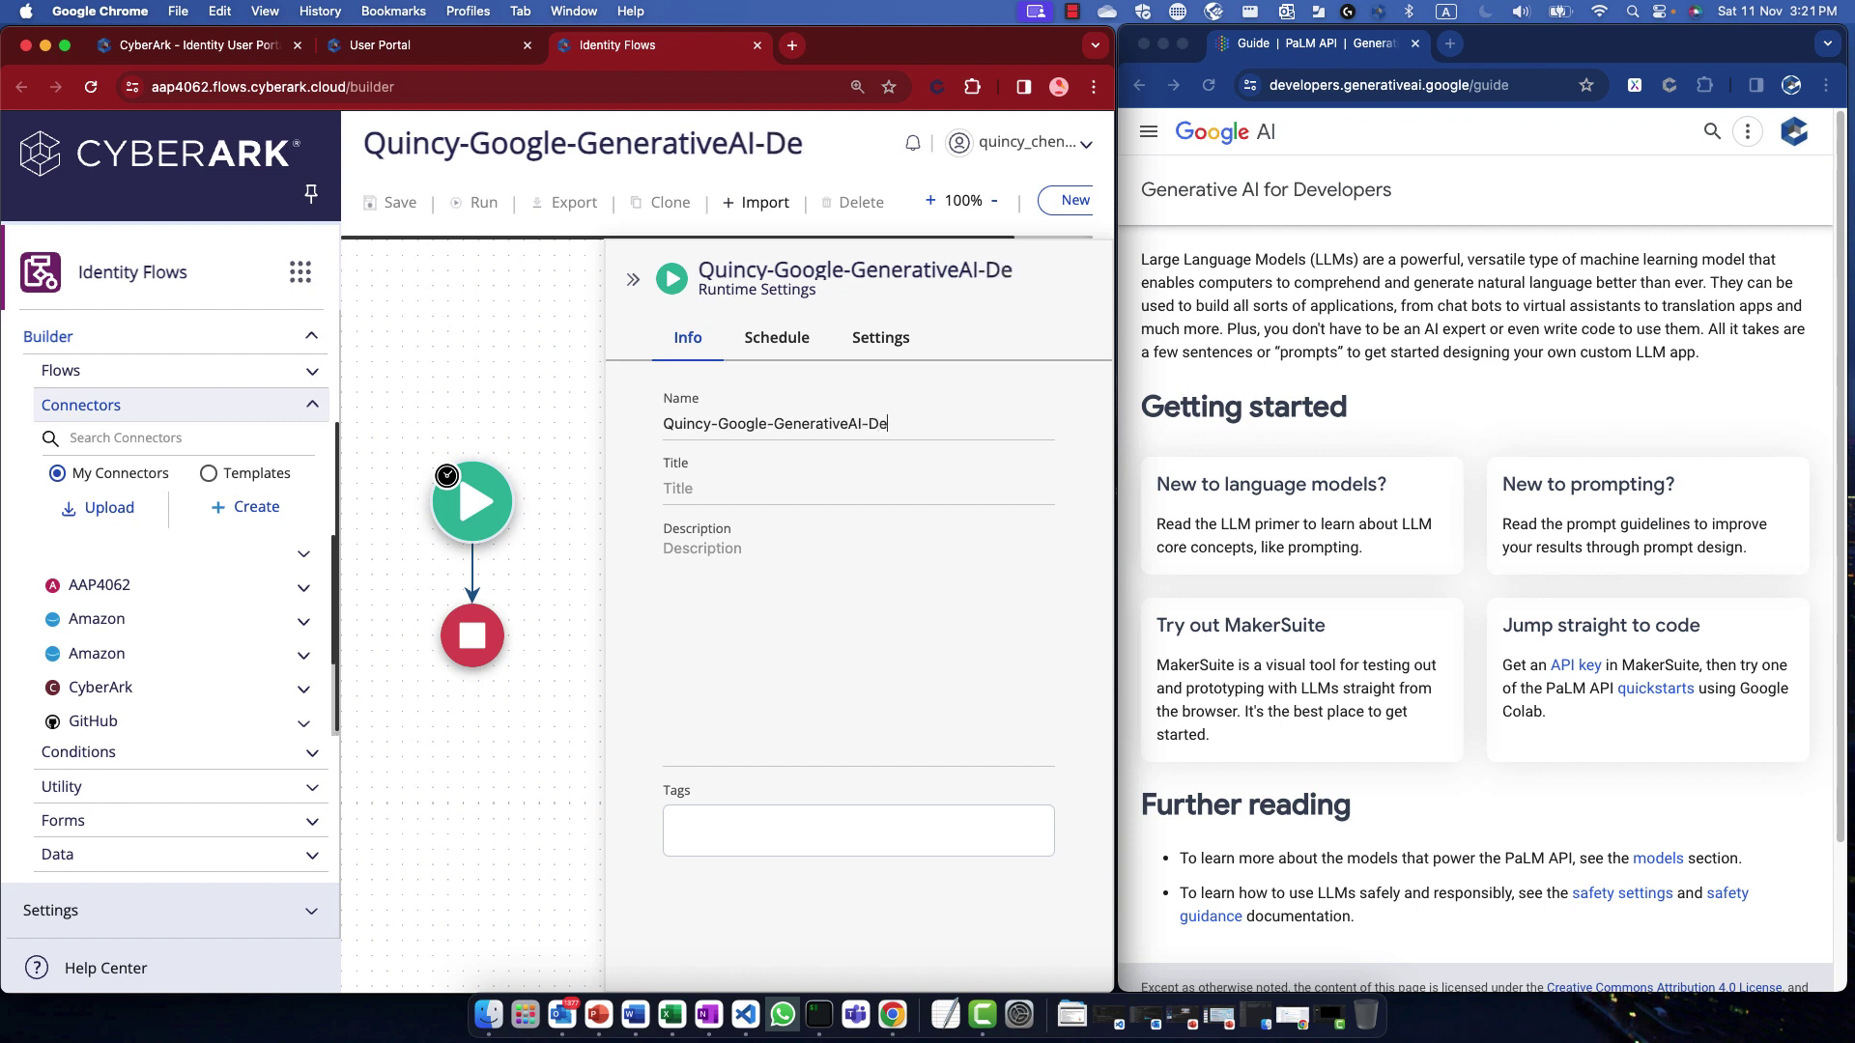
triple_click(899, 426)
Step: Set the flow title to 'Google GenerativeAI Demo', copied from the name with spaces instead of hyphens
click(861, 498)
drag(715, 423, 944, 424)
key(super+c)
click(872, 487)
key(super+v)
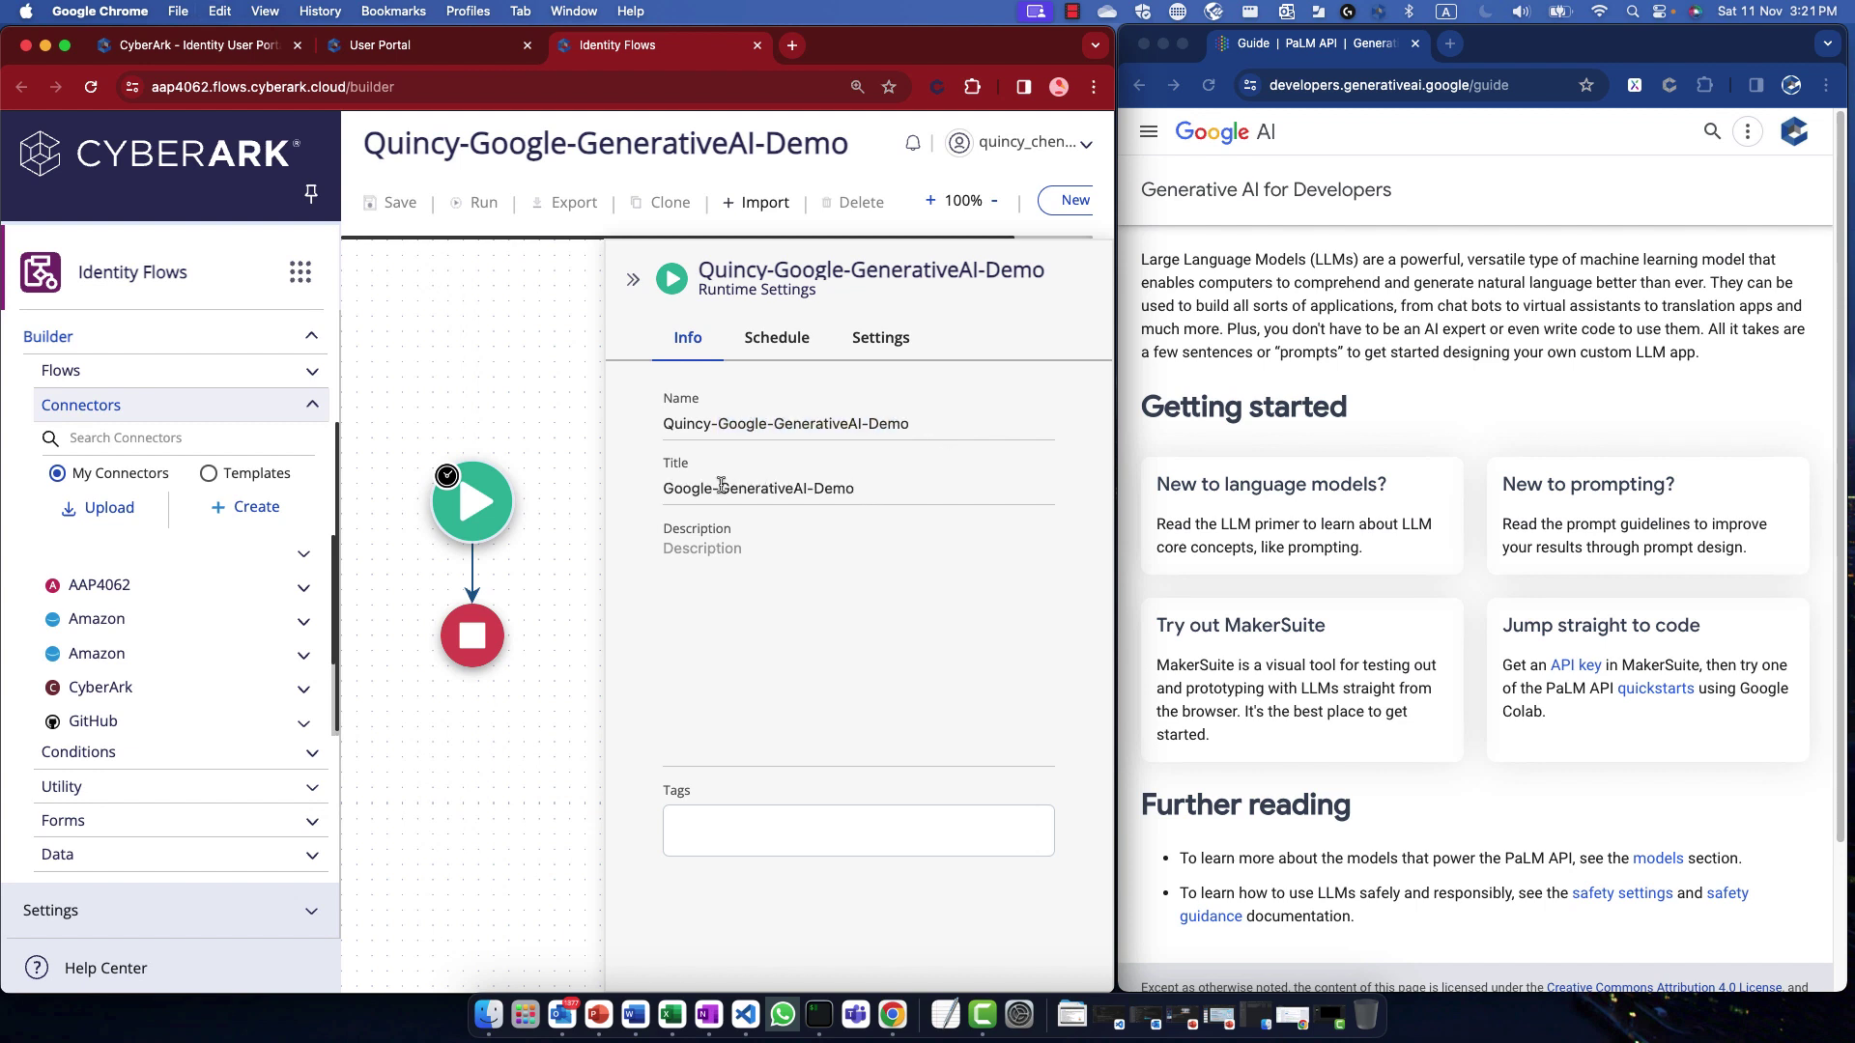
click(721, 485)
key(BackSpace)
key(BackSpace)
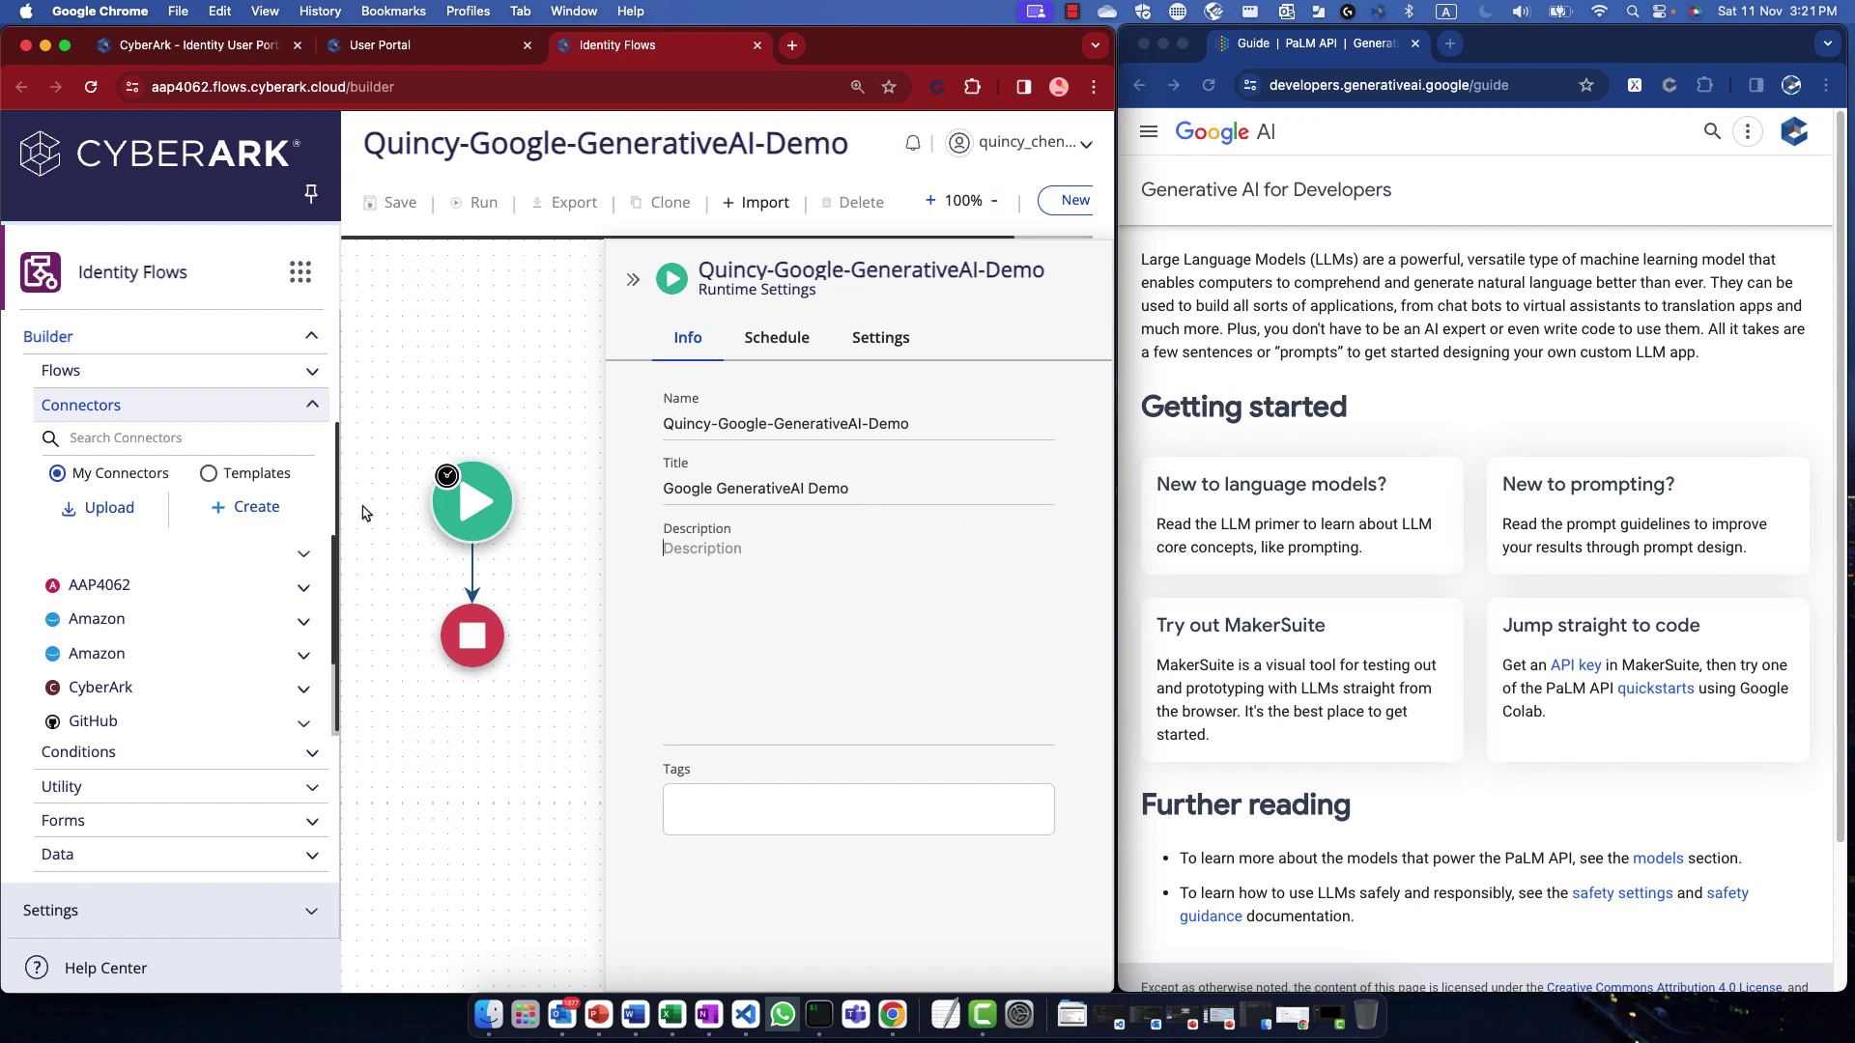
Step: Browse the Google connector templates, then drop a new custom connector between Start and Stop
click(269, 483)
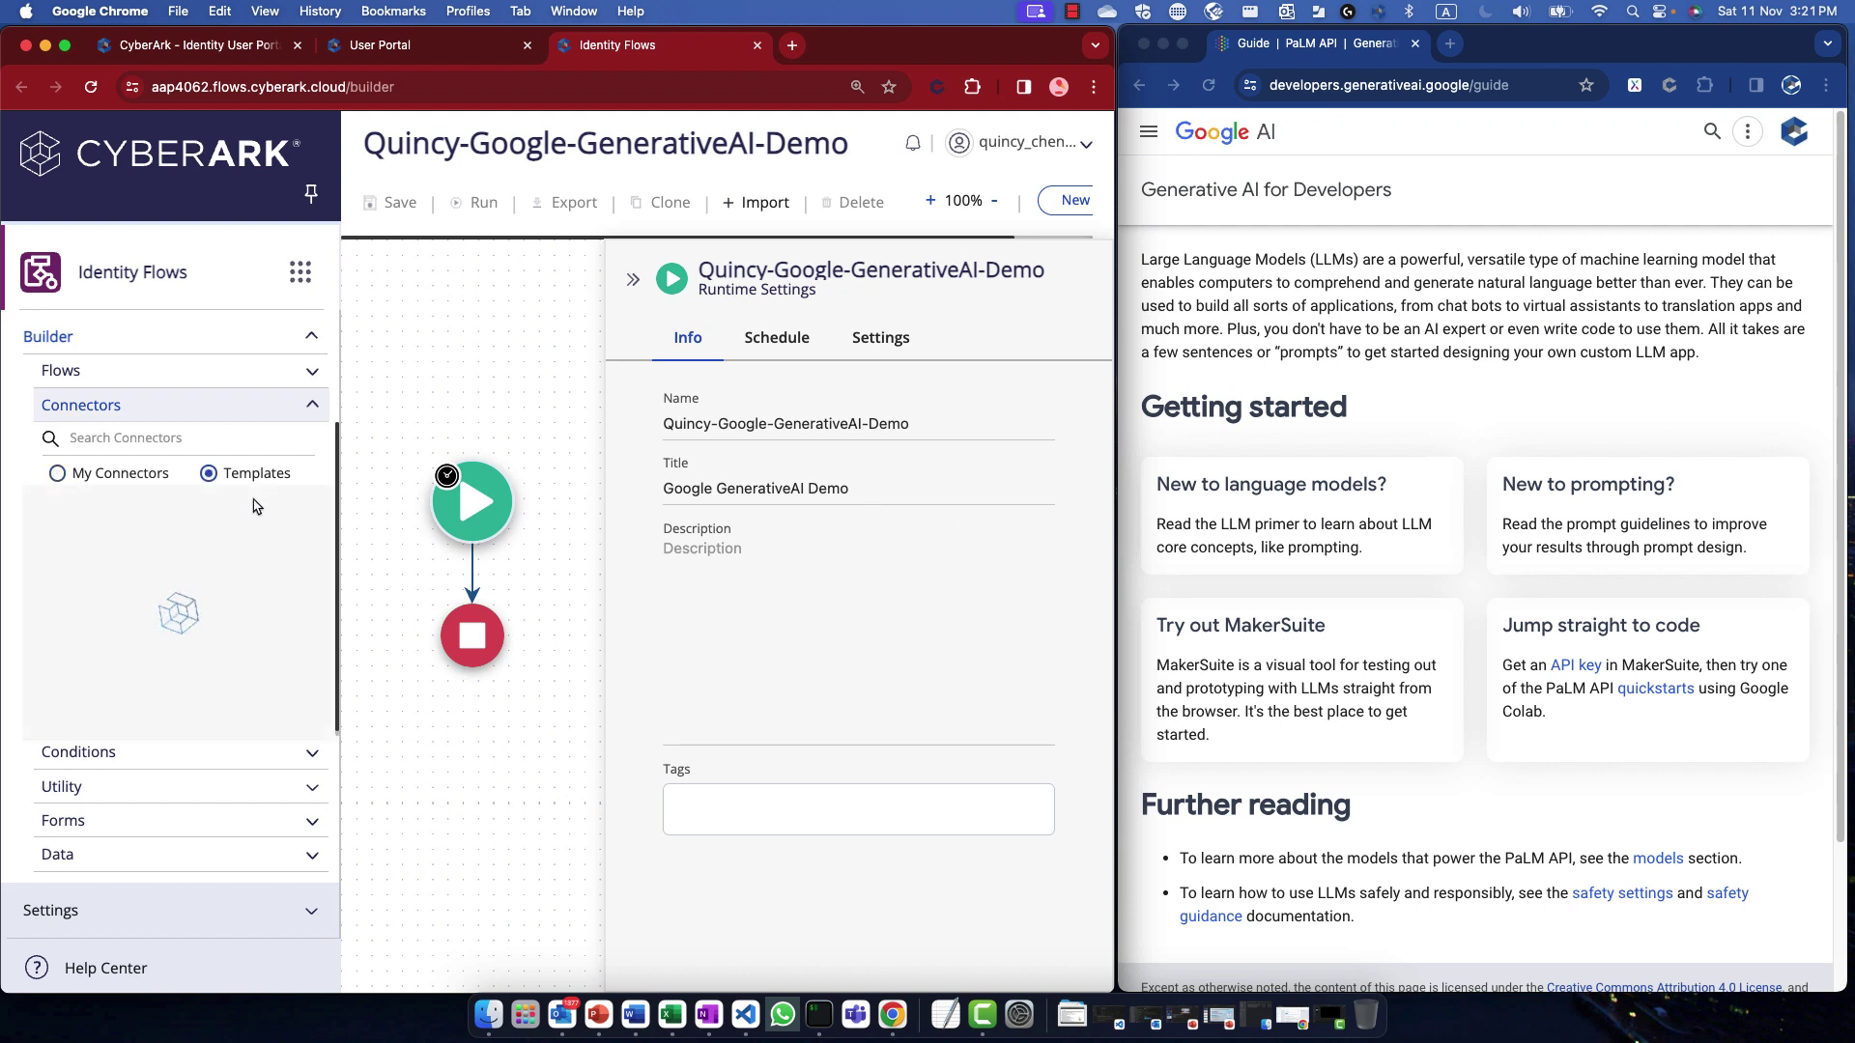
click(170, 446)
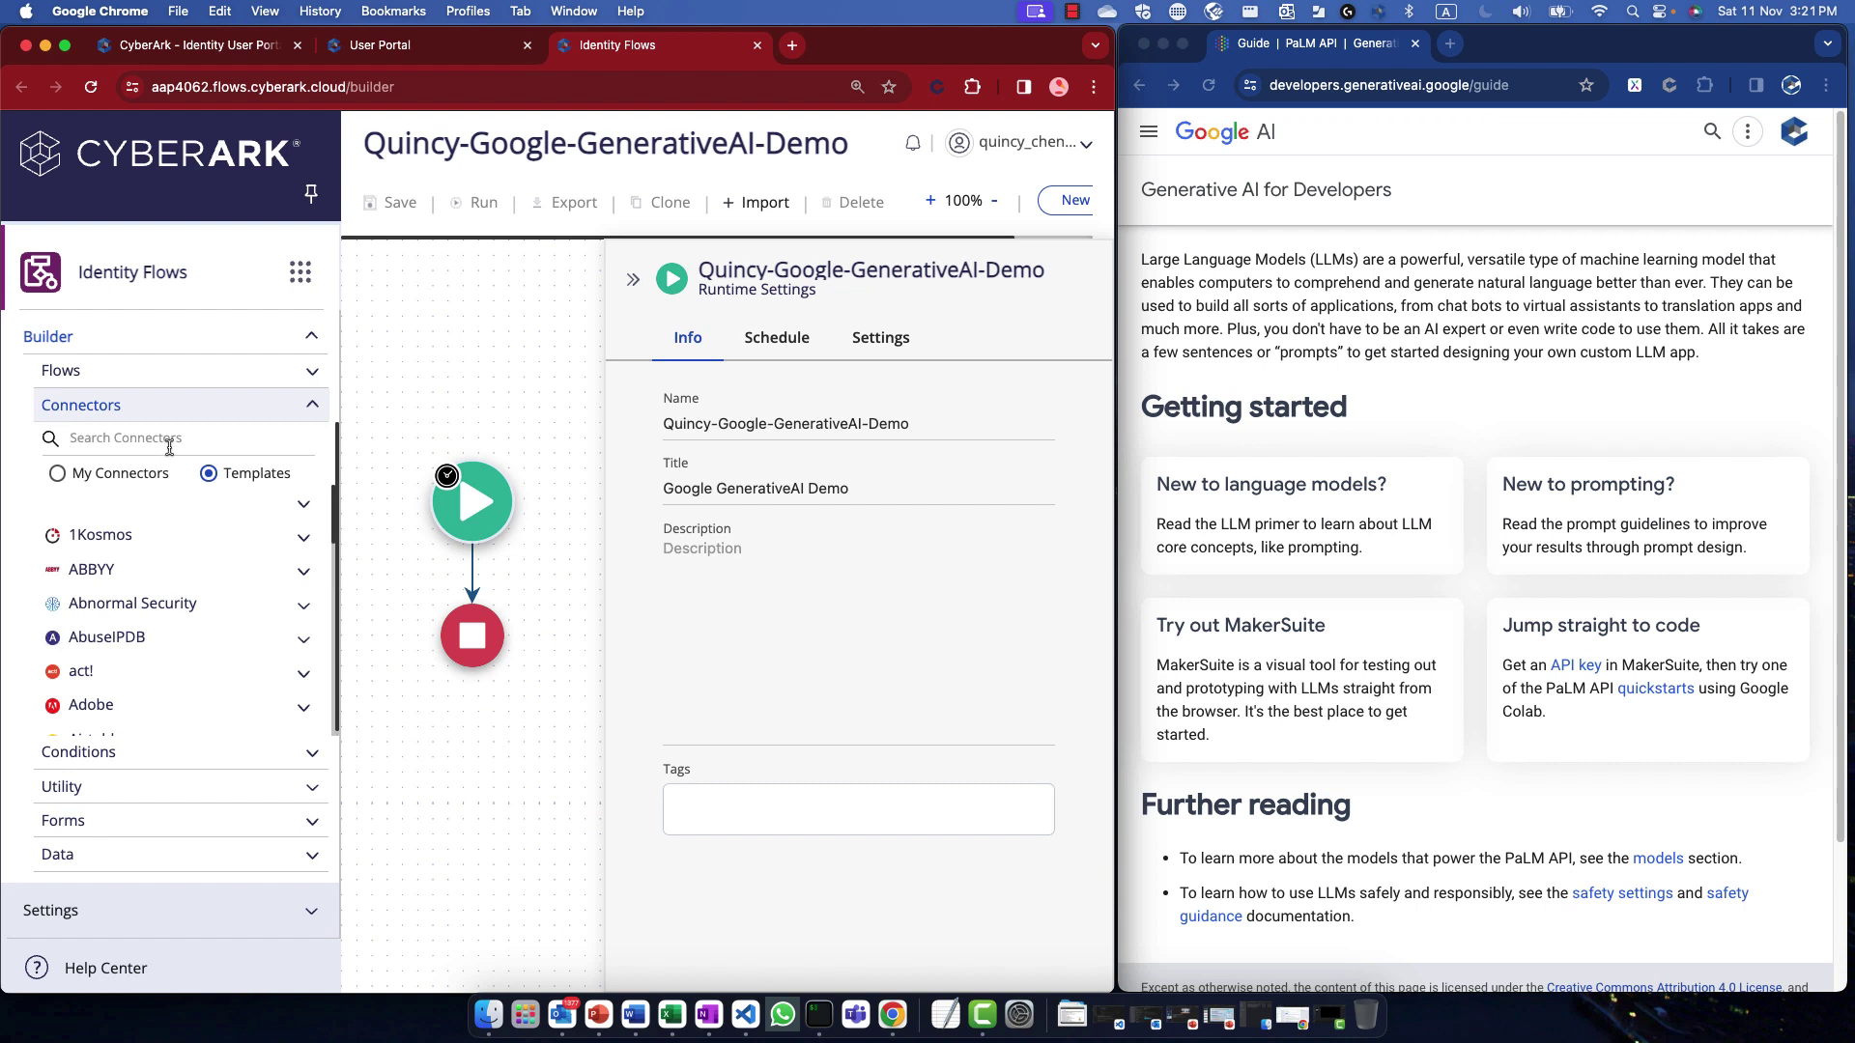
text(google)
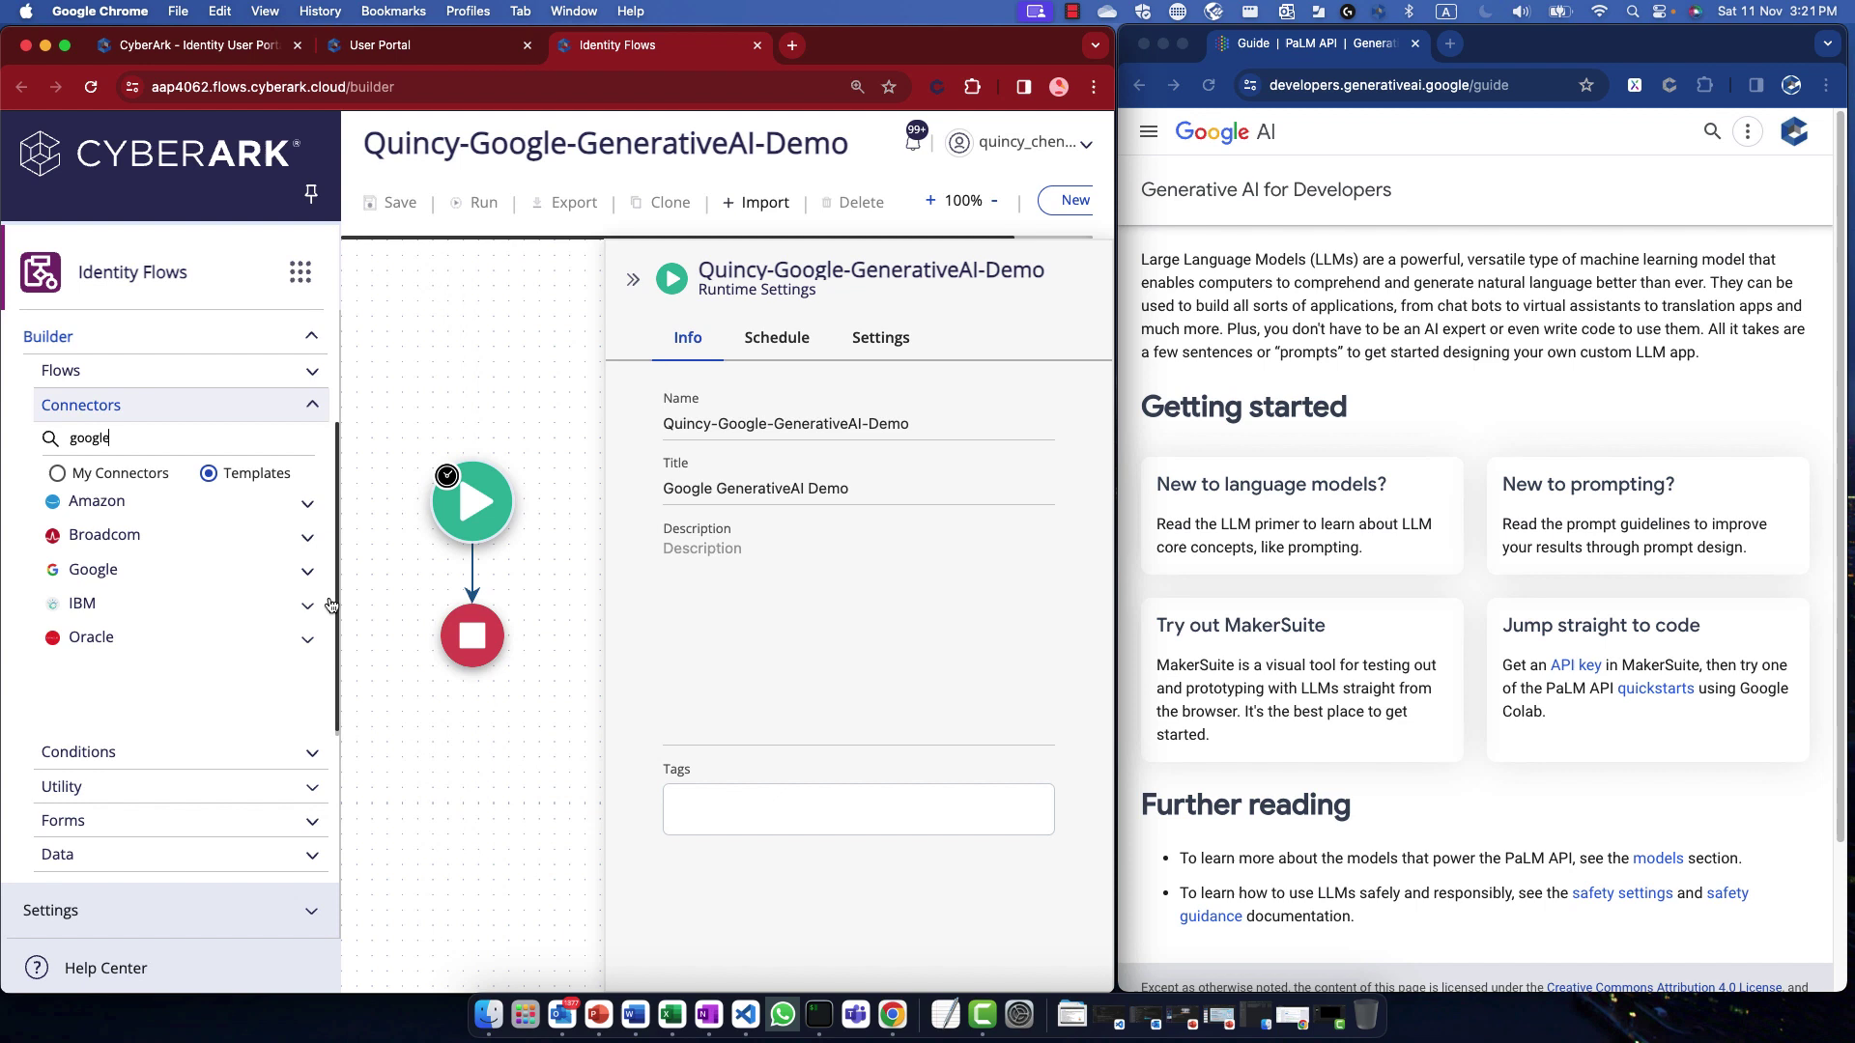
click(307, 573)
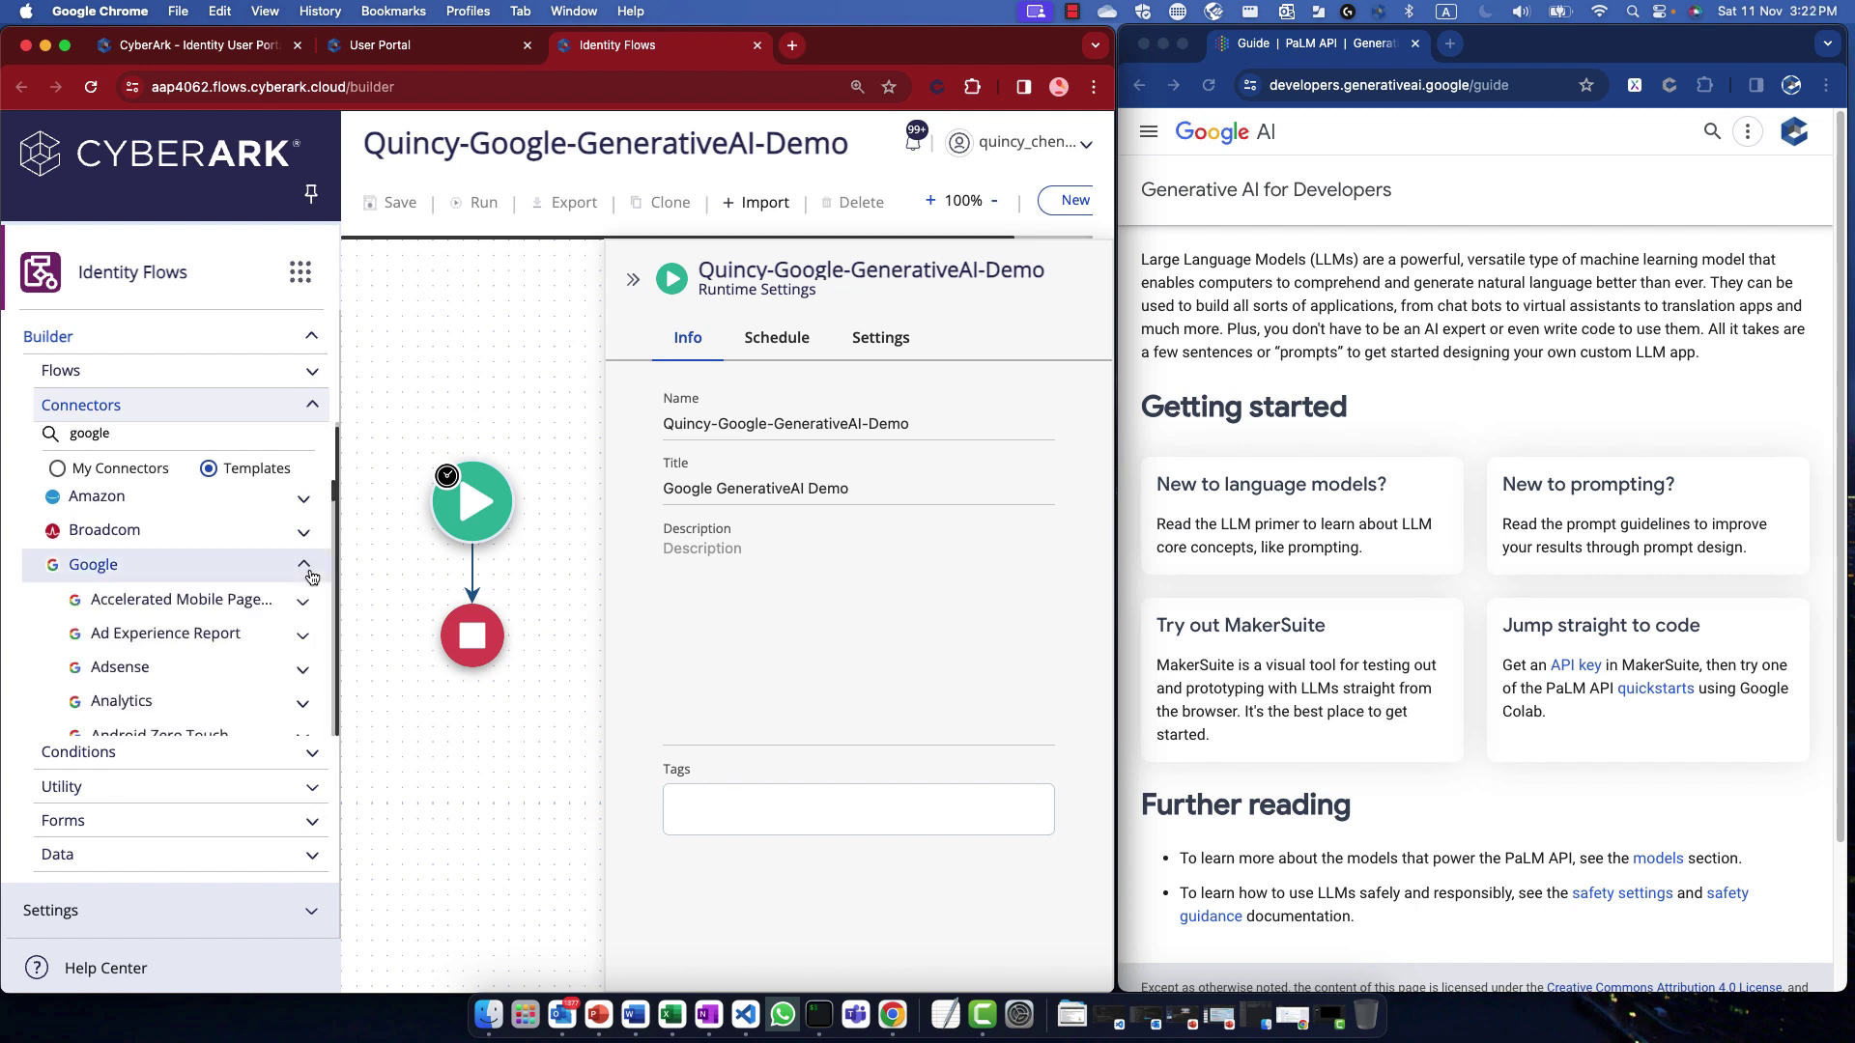
drag(336, 499, 345, 650)
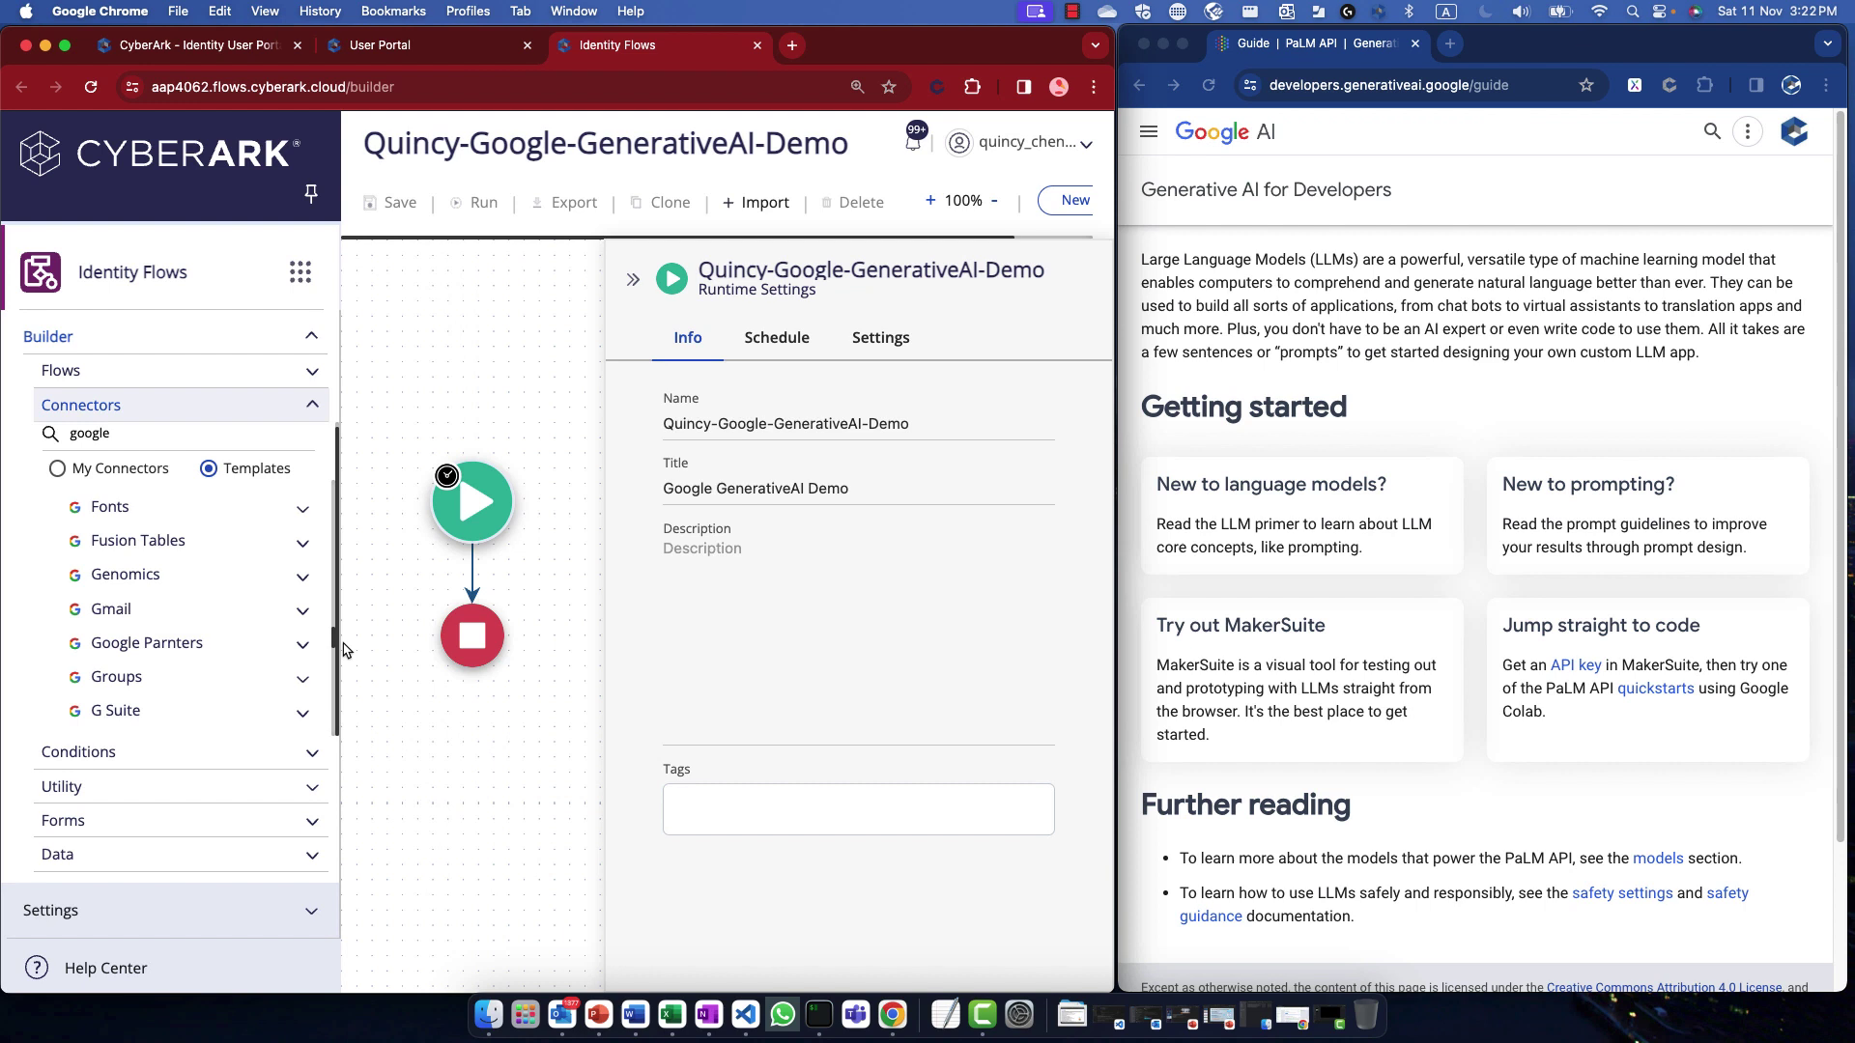
drag(345, 649, 345, 678)
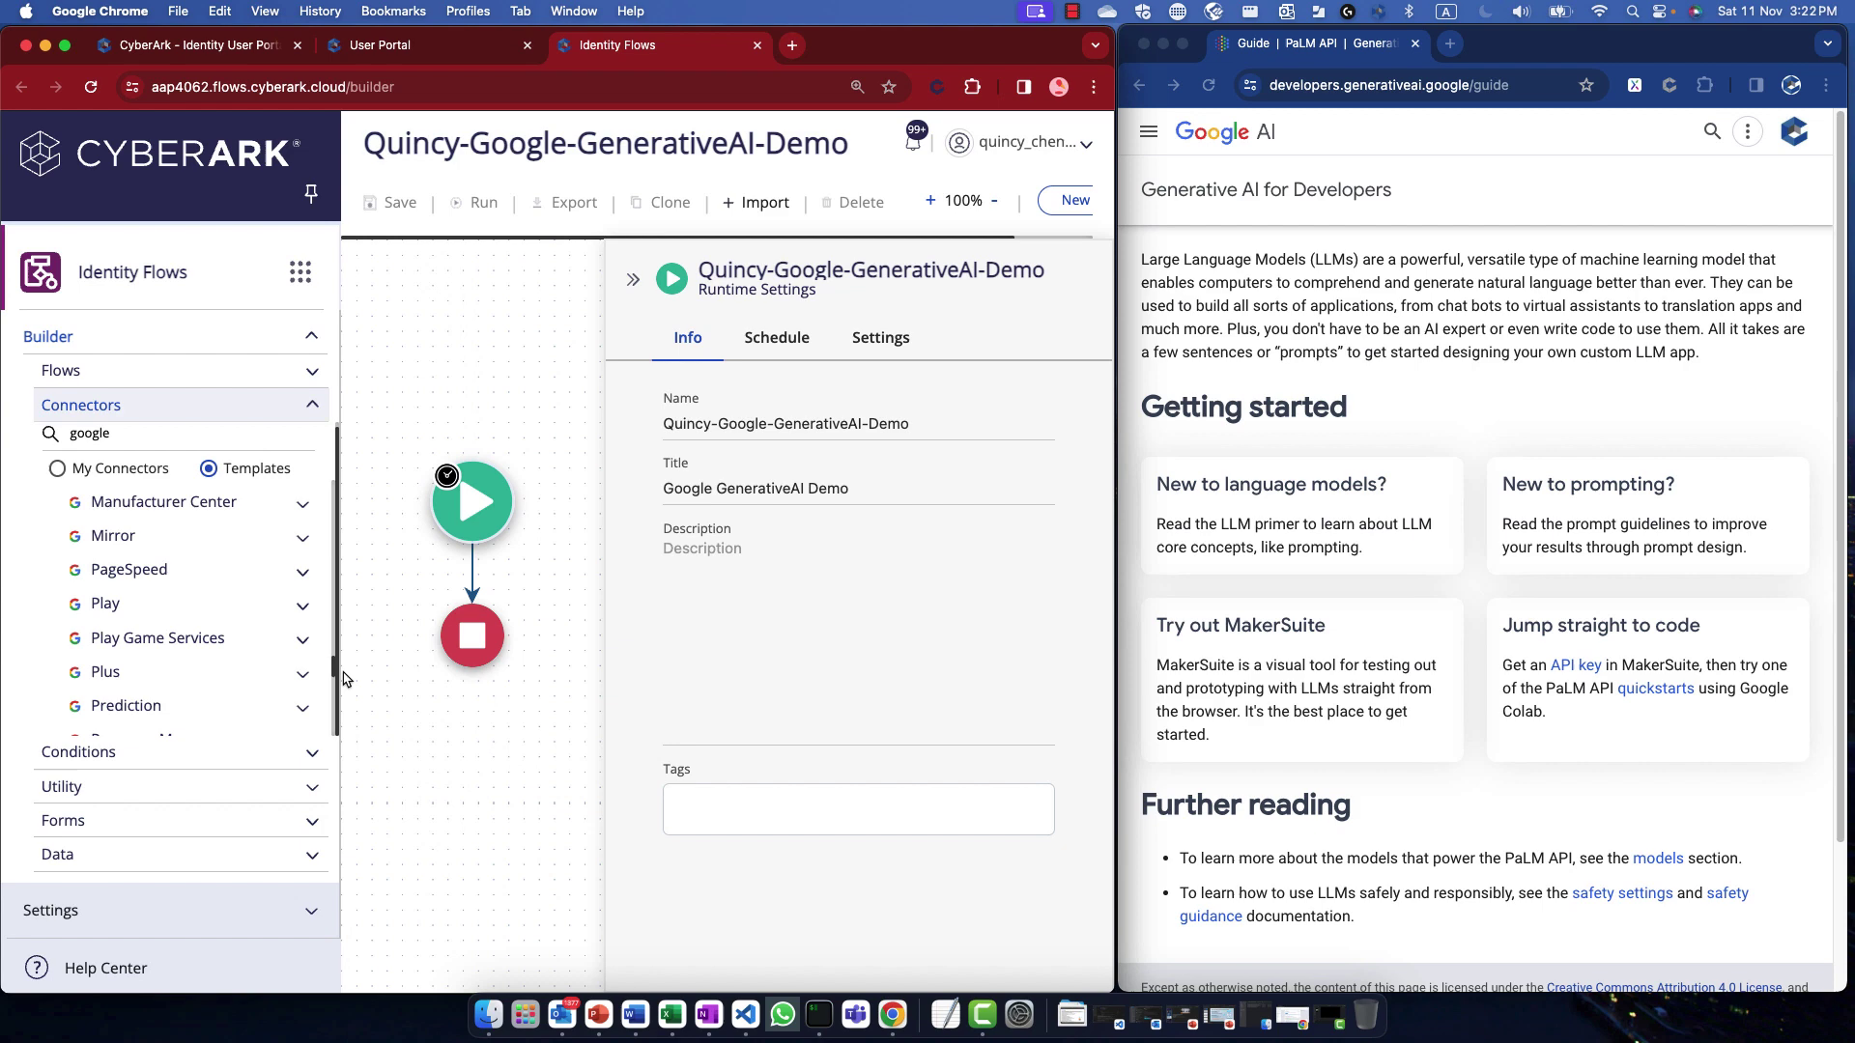
click(160, 470)
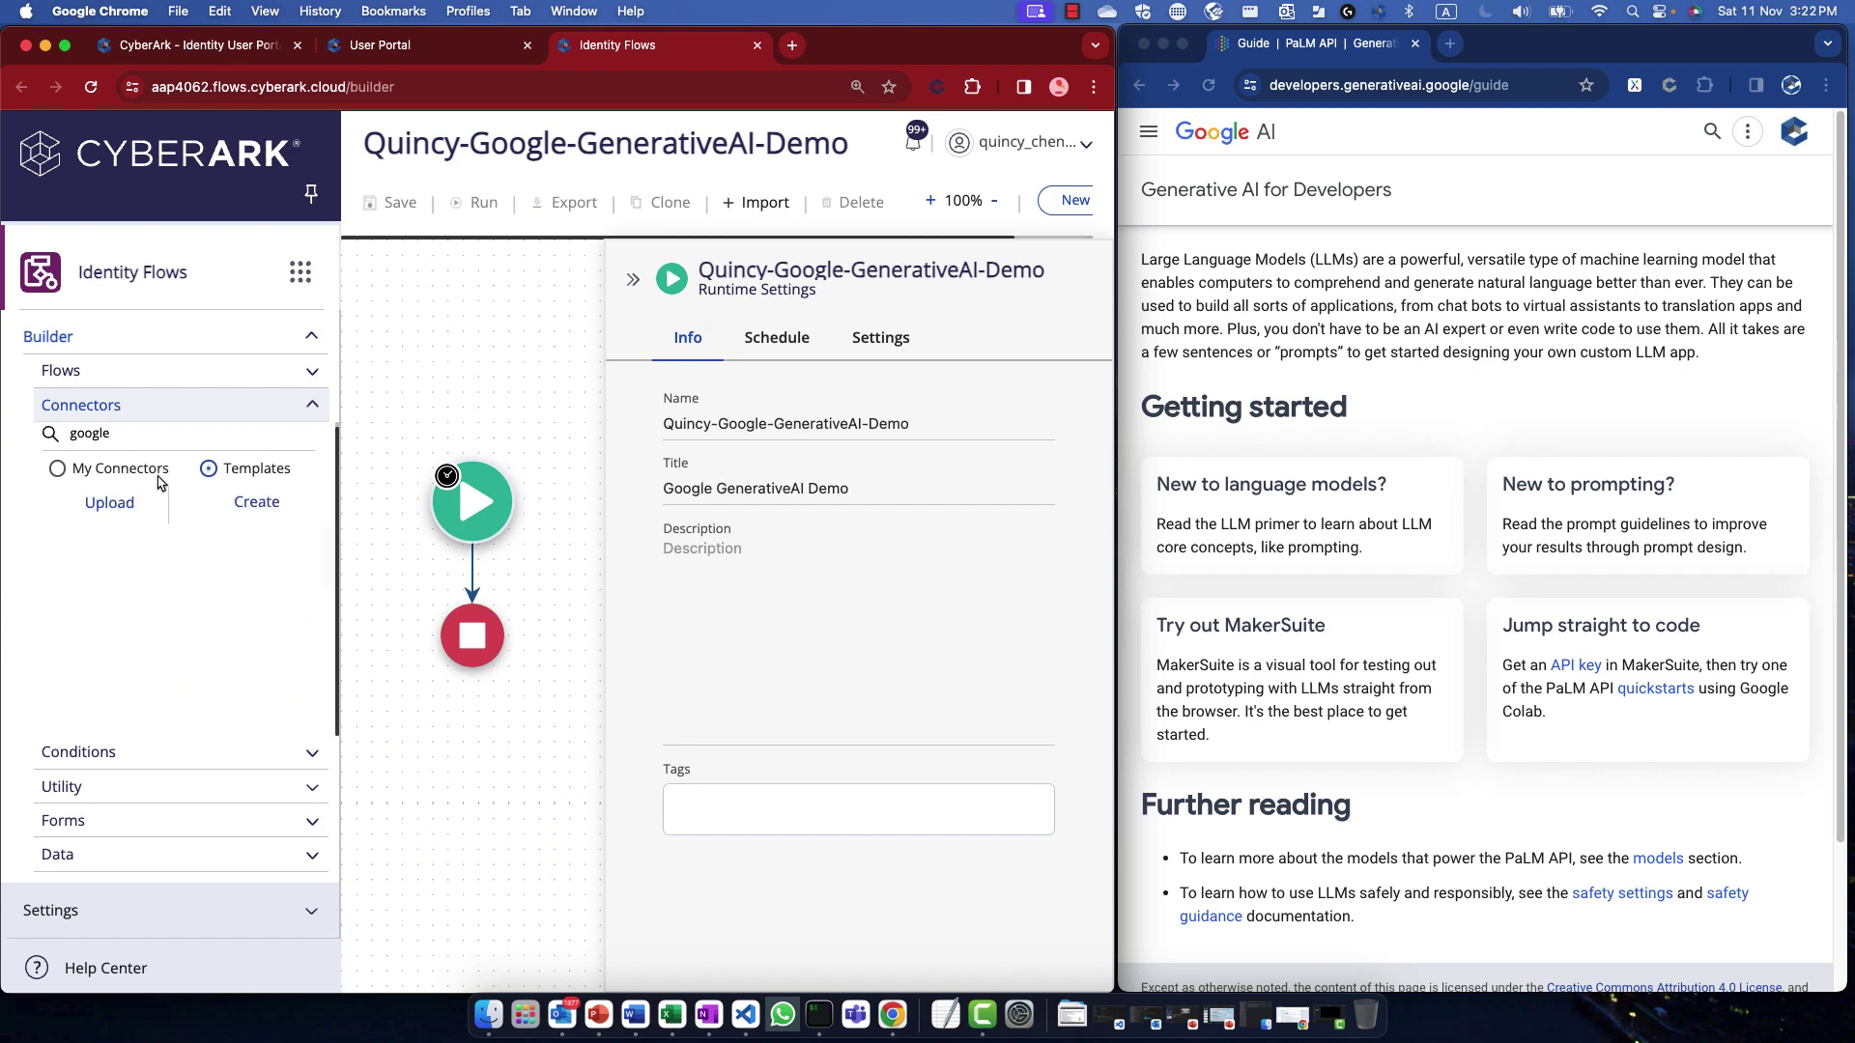
drag(264, 507, 450, 580)
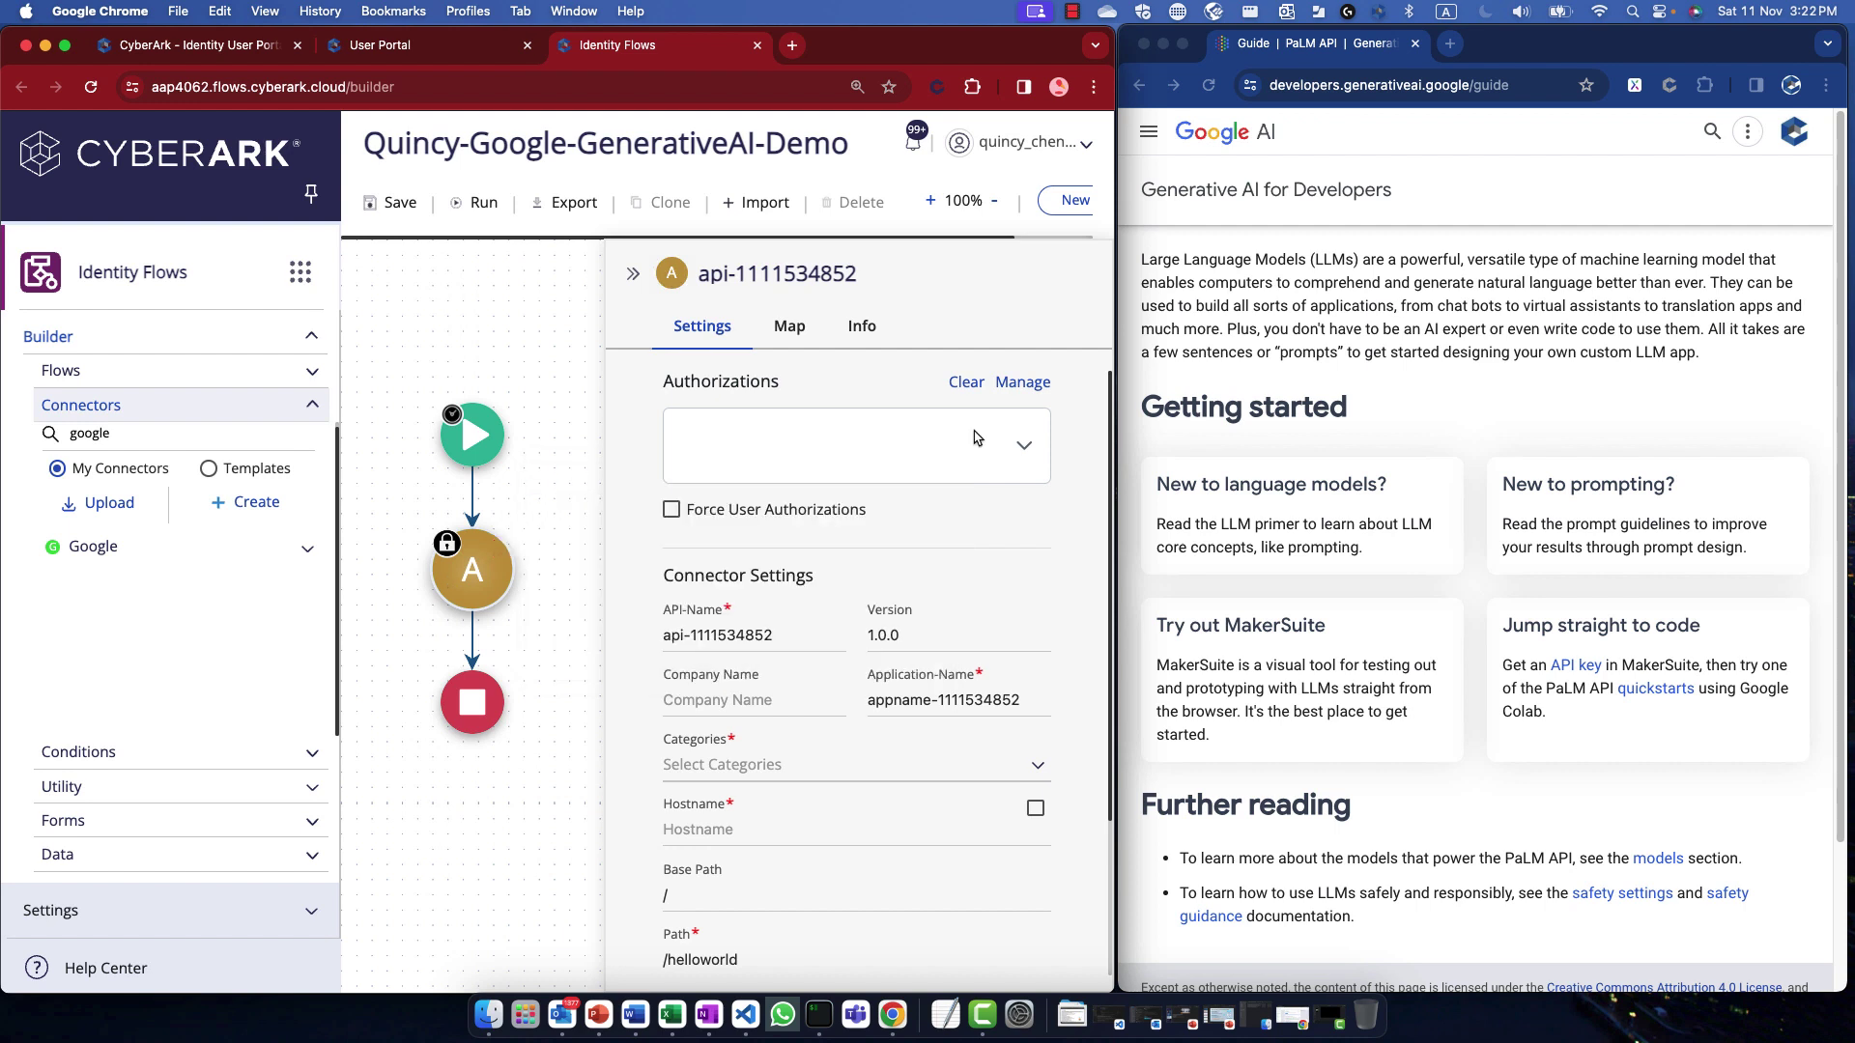
Step: Change the connector's API-Name to google-generativeai and check the Authorizations list
double_click(815, 276)
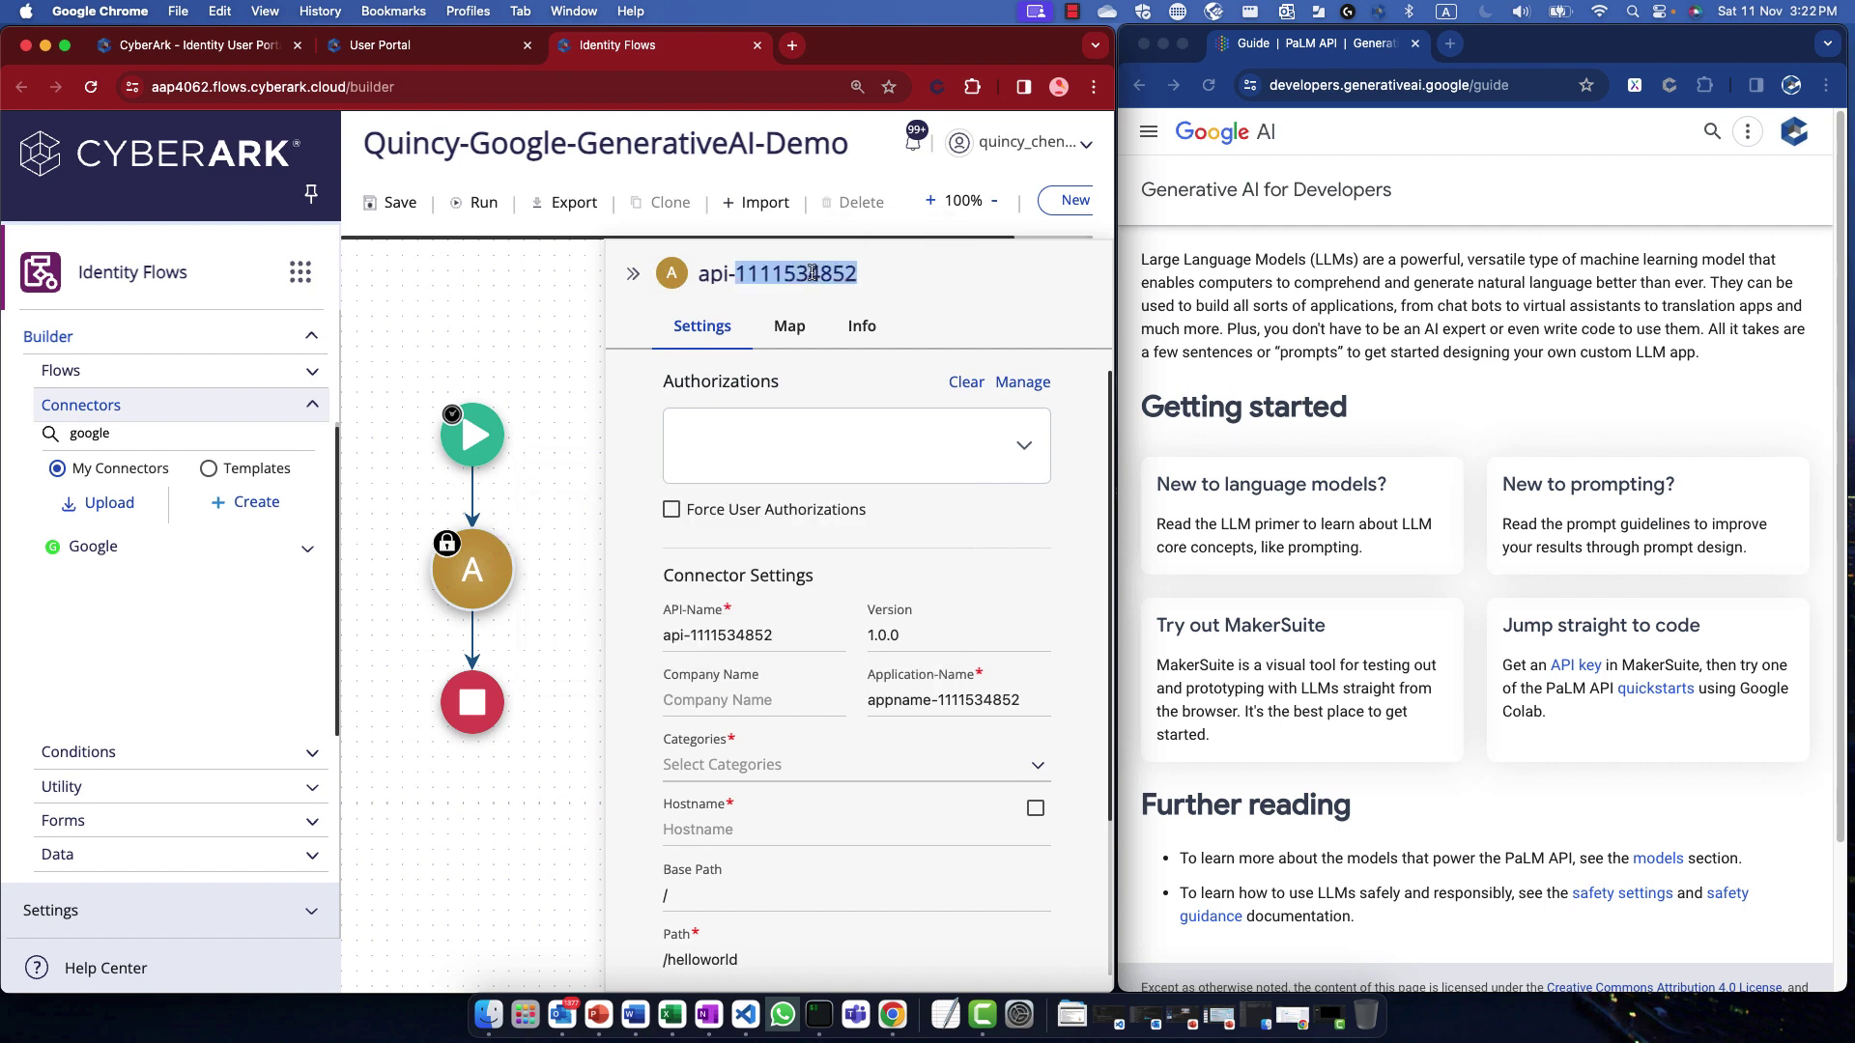
triple_click(768, 639)
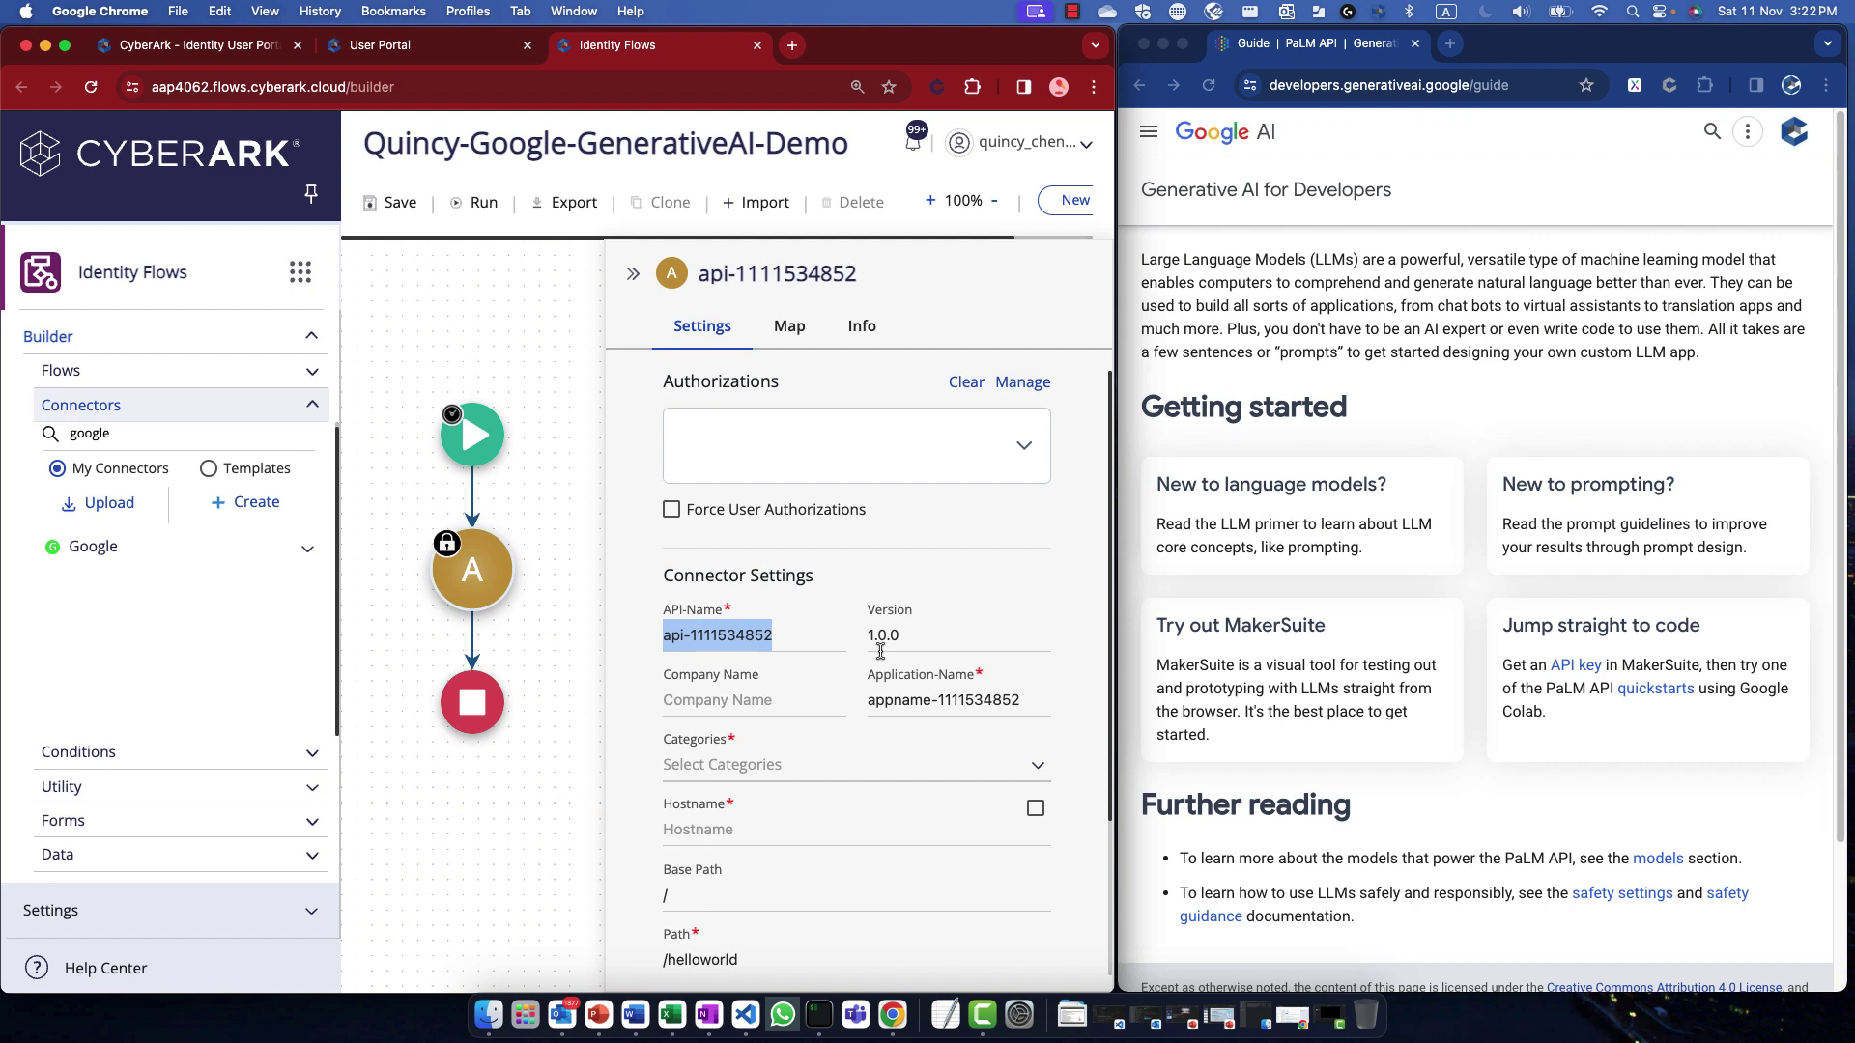
text(google-generativeai)
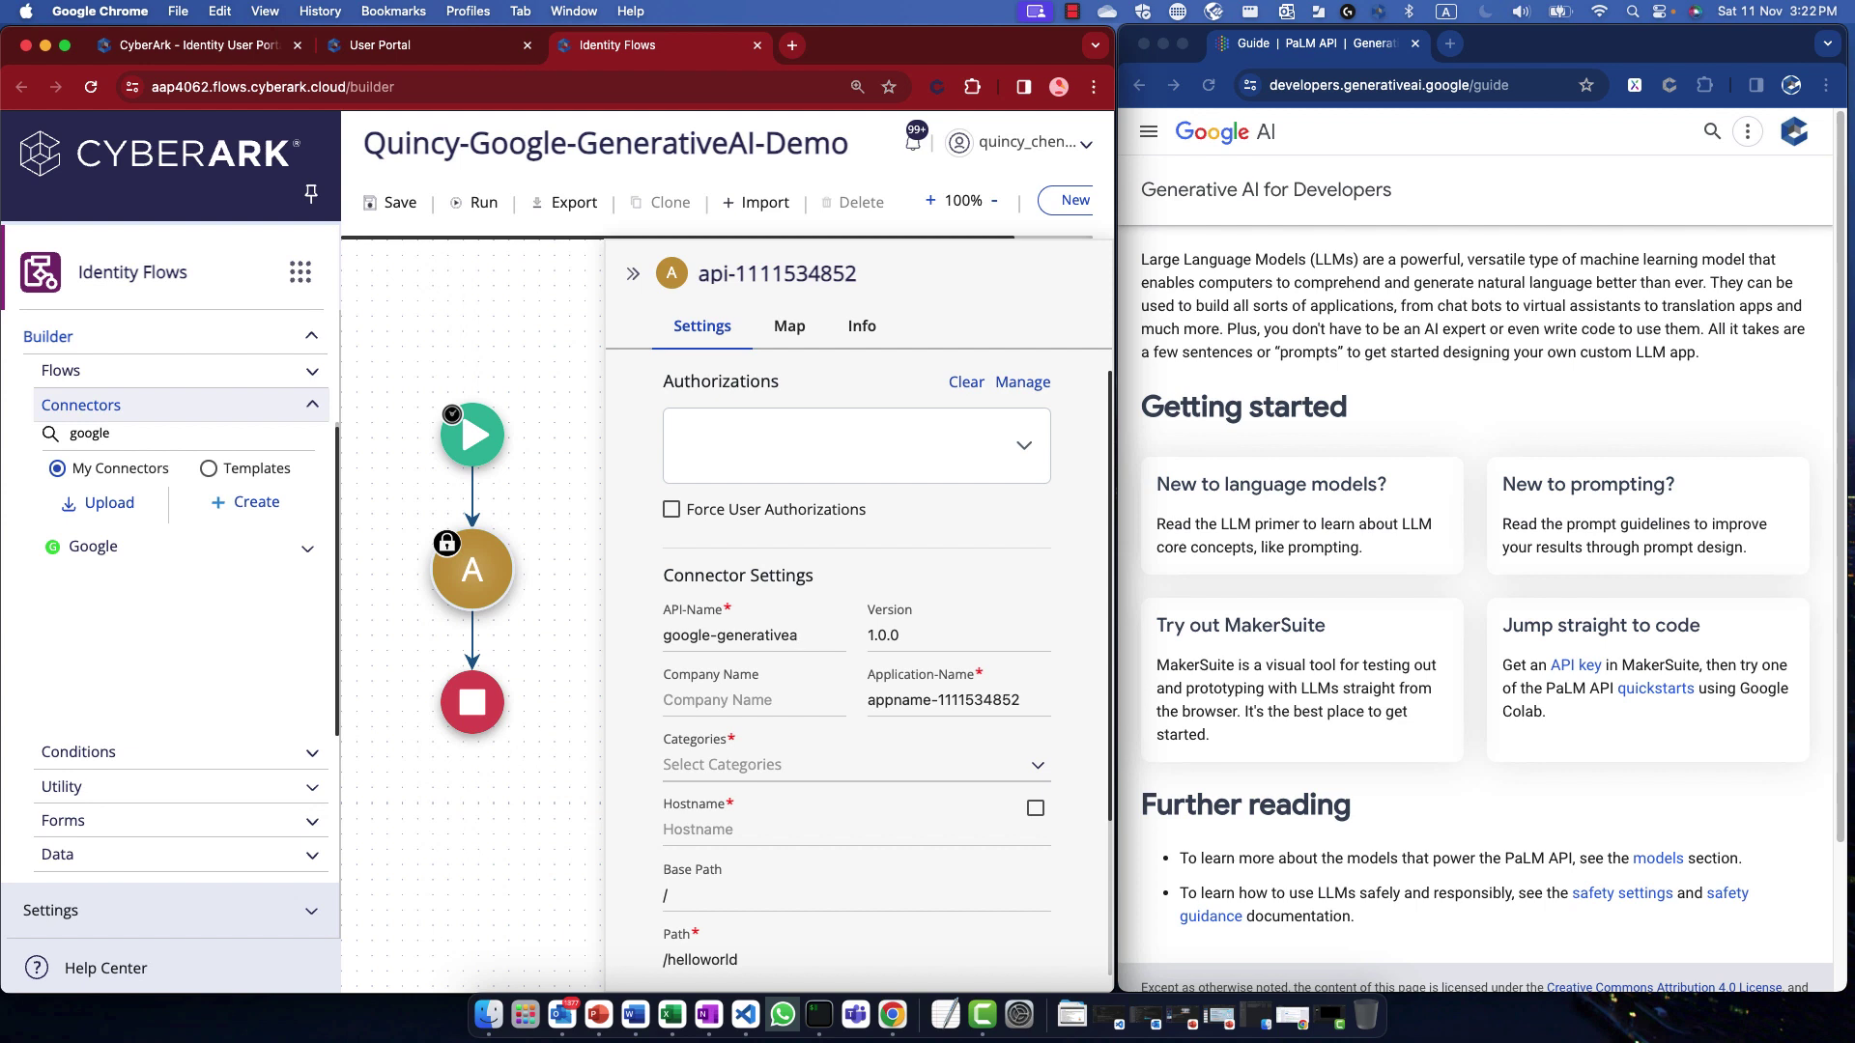
click(966, 455)
click(1003, 433)
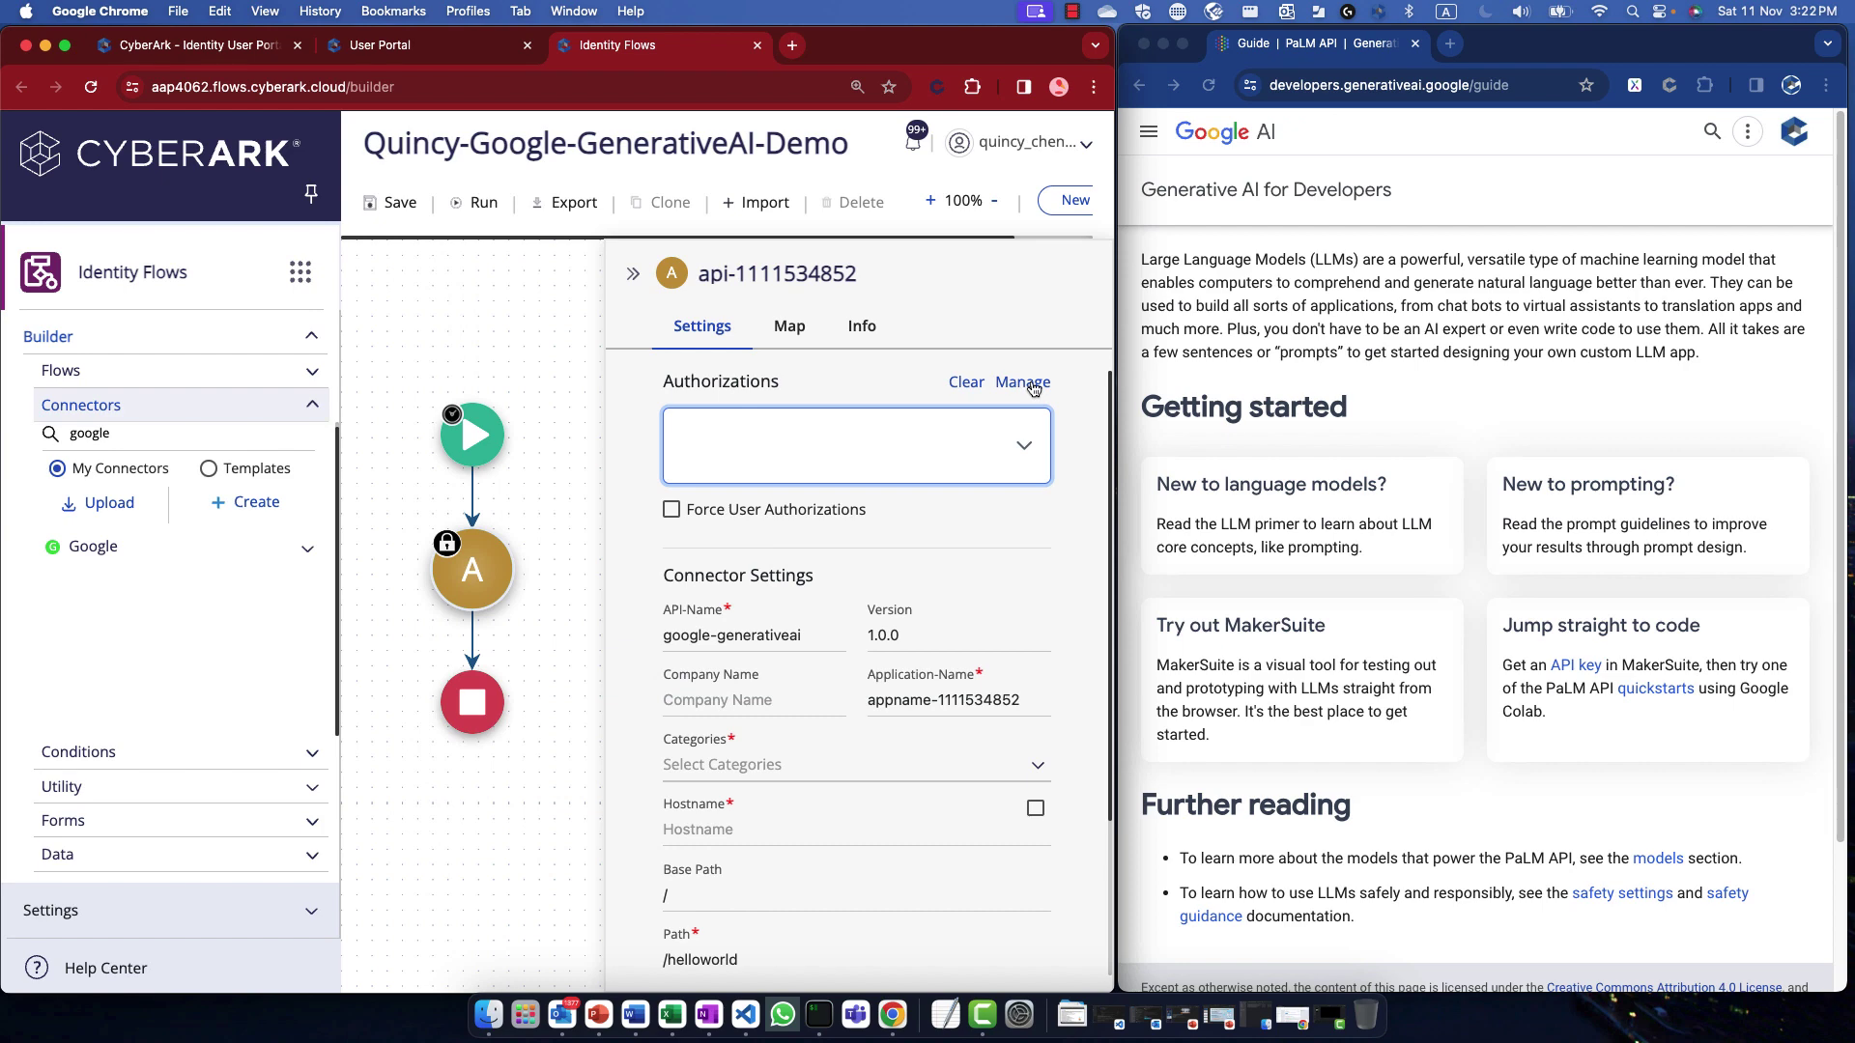
click(1589, 330)
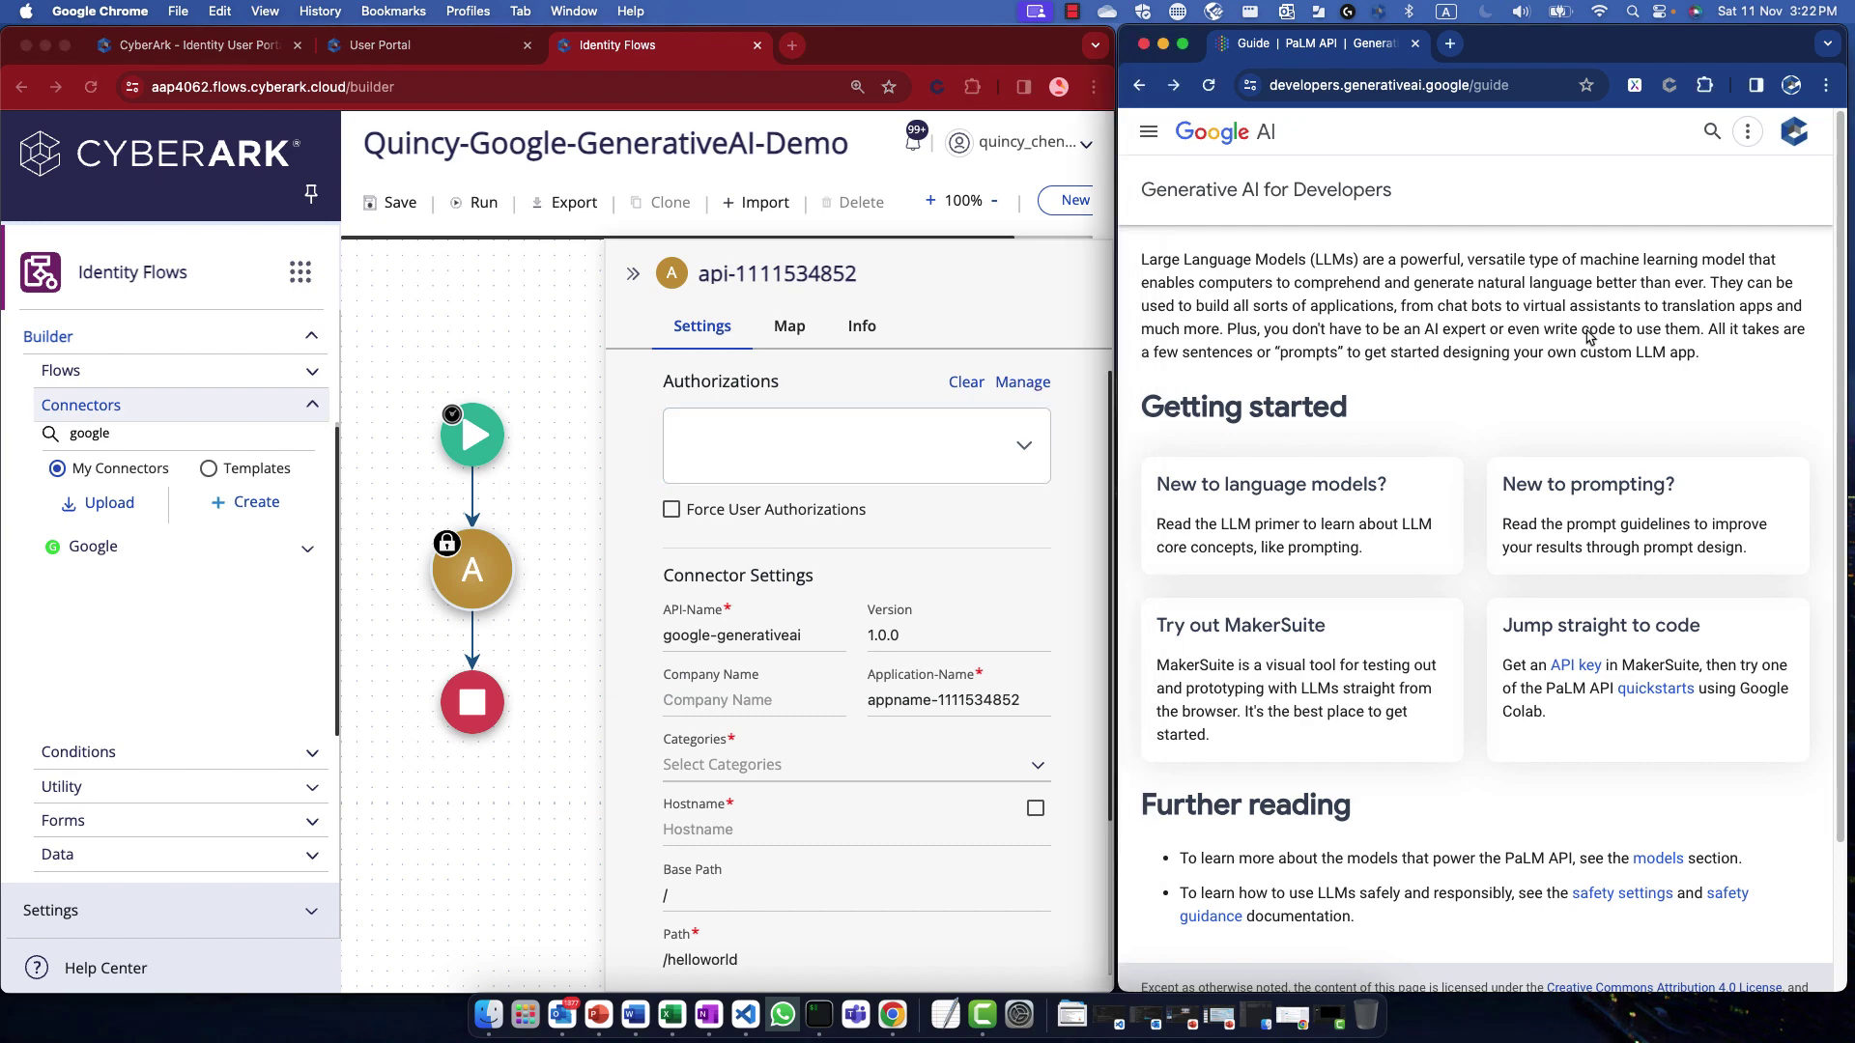
Step: Open the PaLM REST API quickstart and find the 'key' parameter in the generateText curl URL
click(1149, 133)
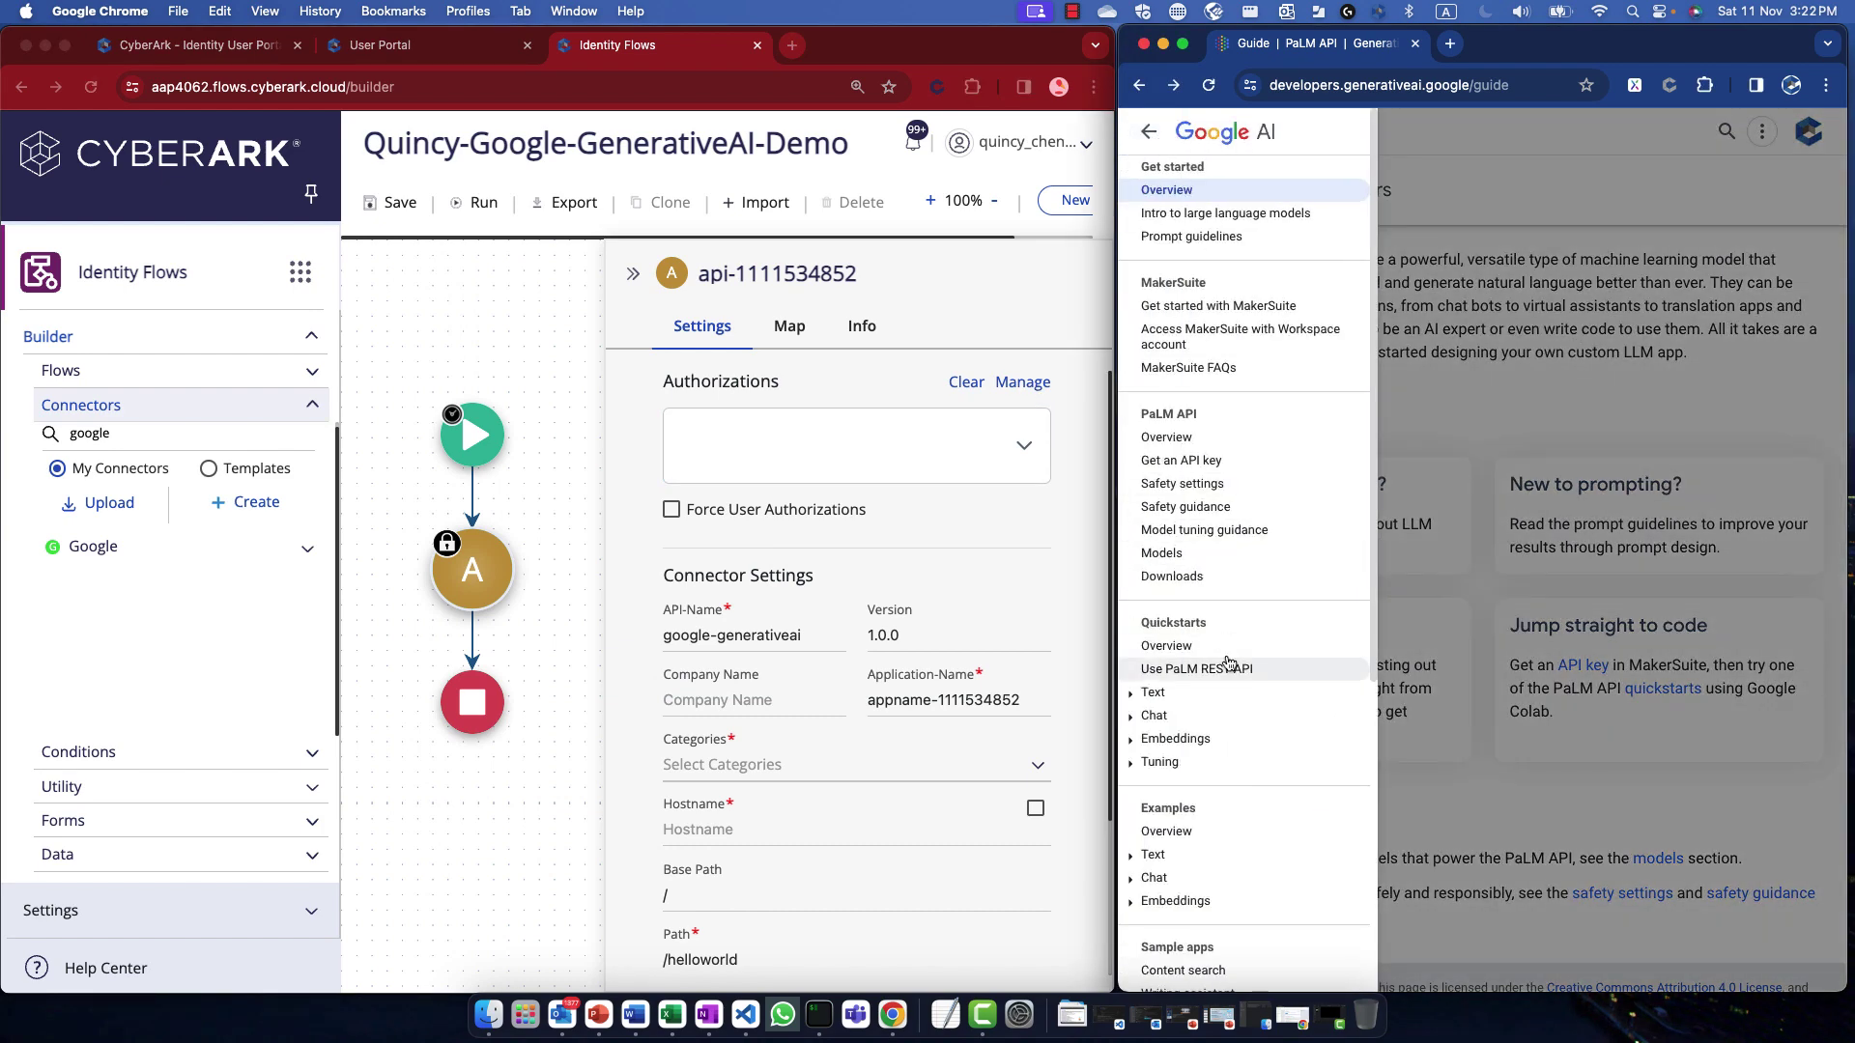
click(1251, 675)
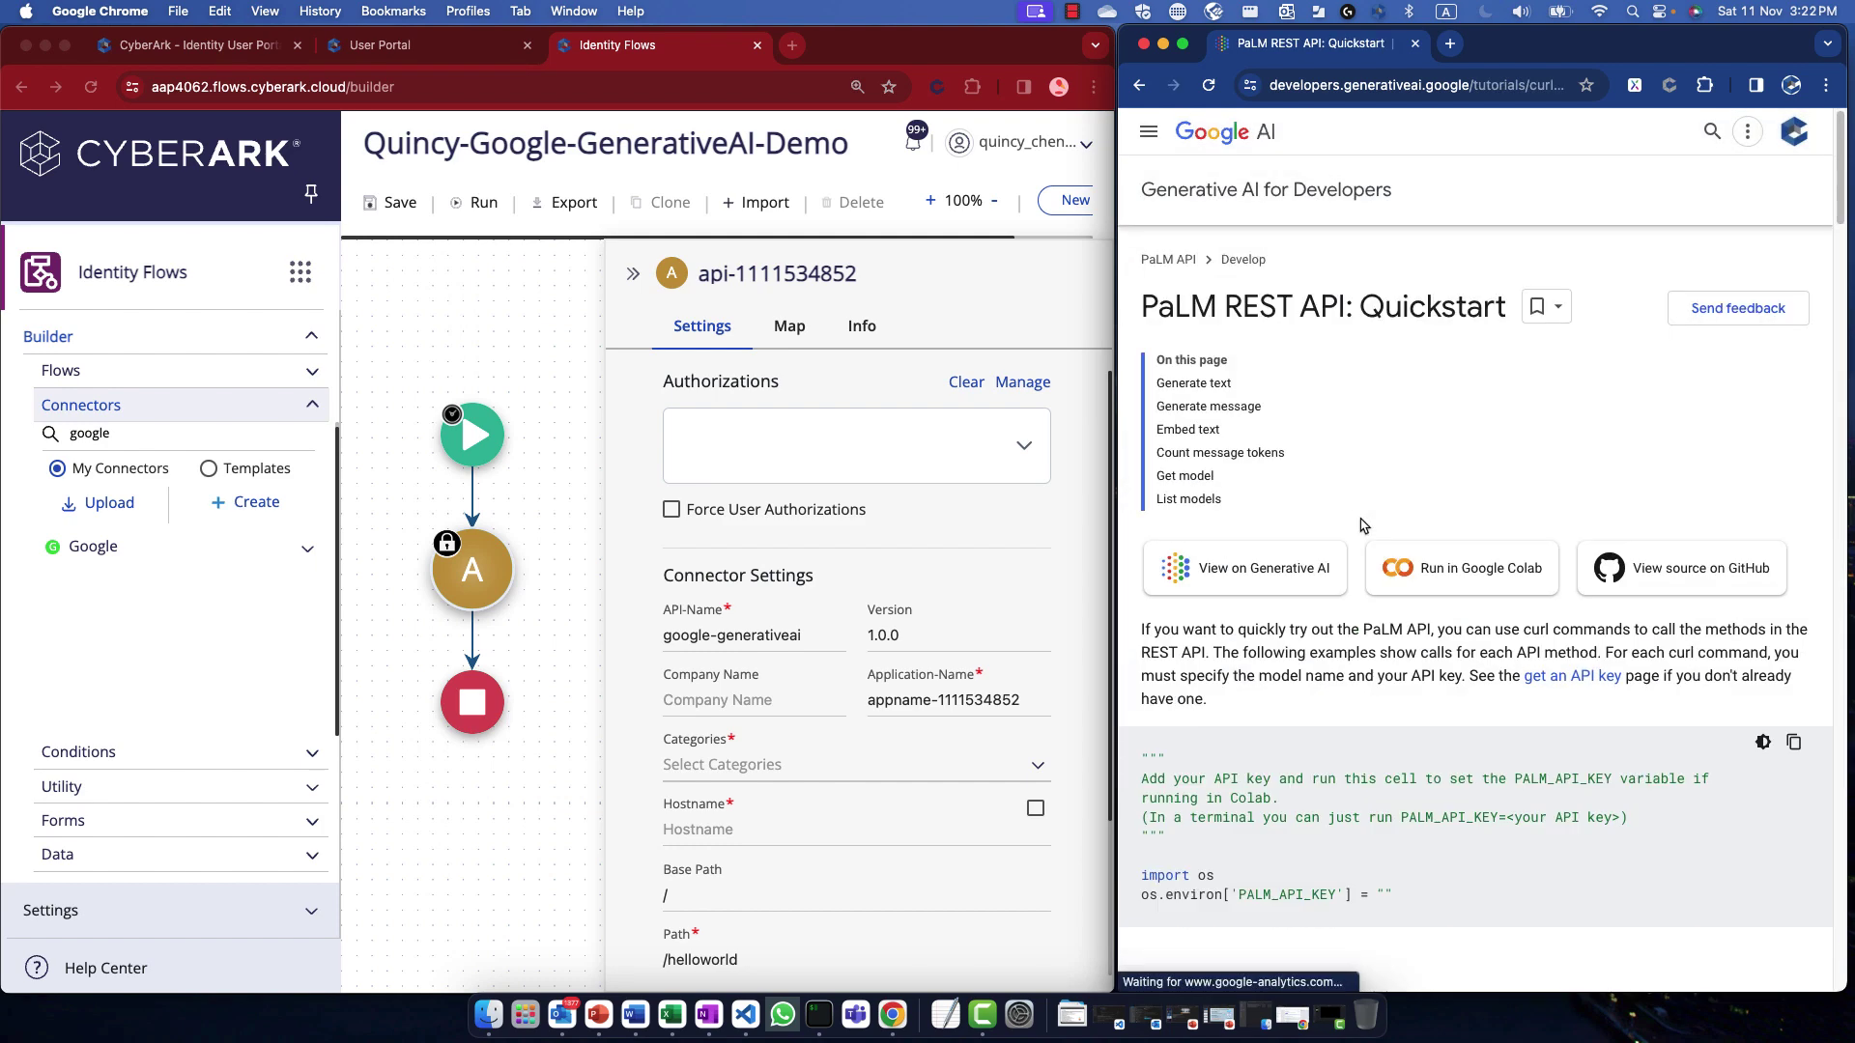
scroll(1457, 436, down, 5)
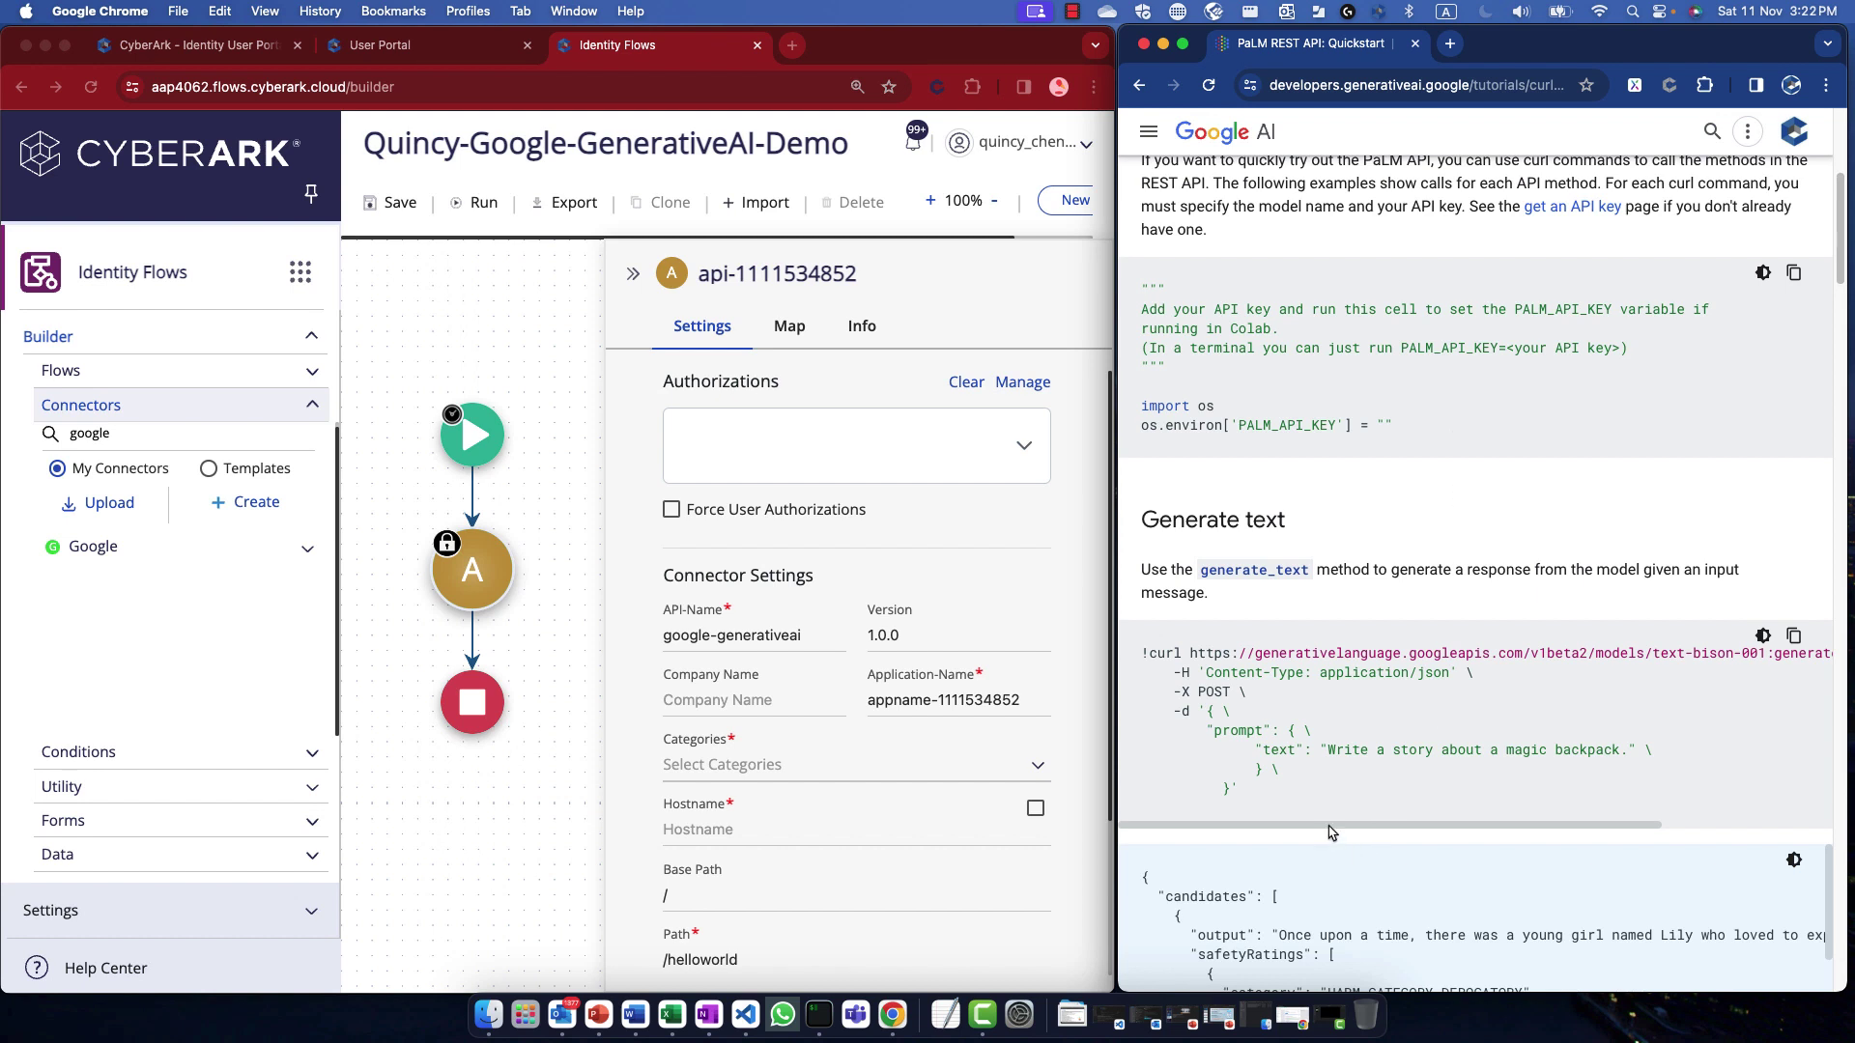
drag(1329, 827, 1604, 839)
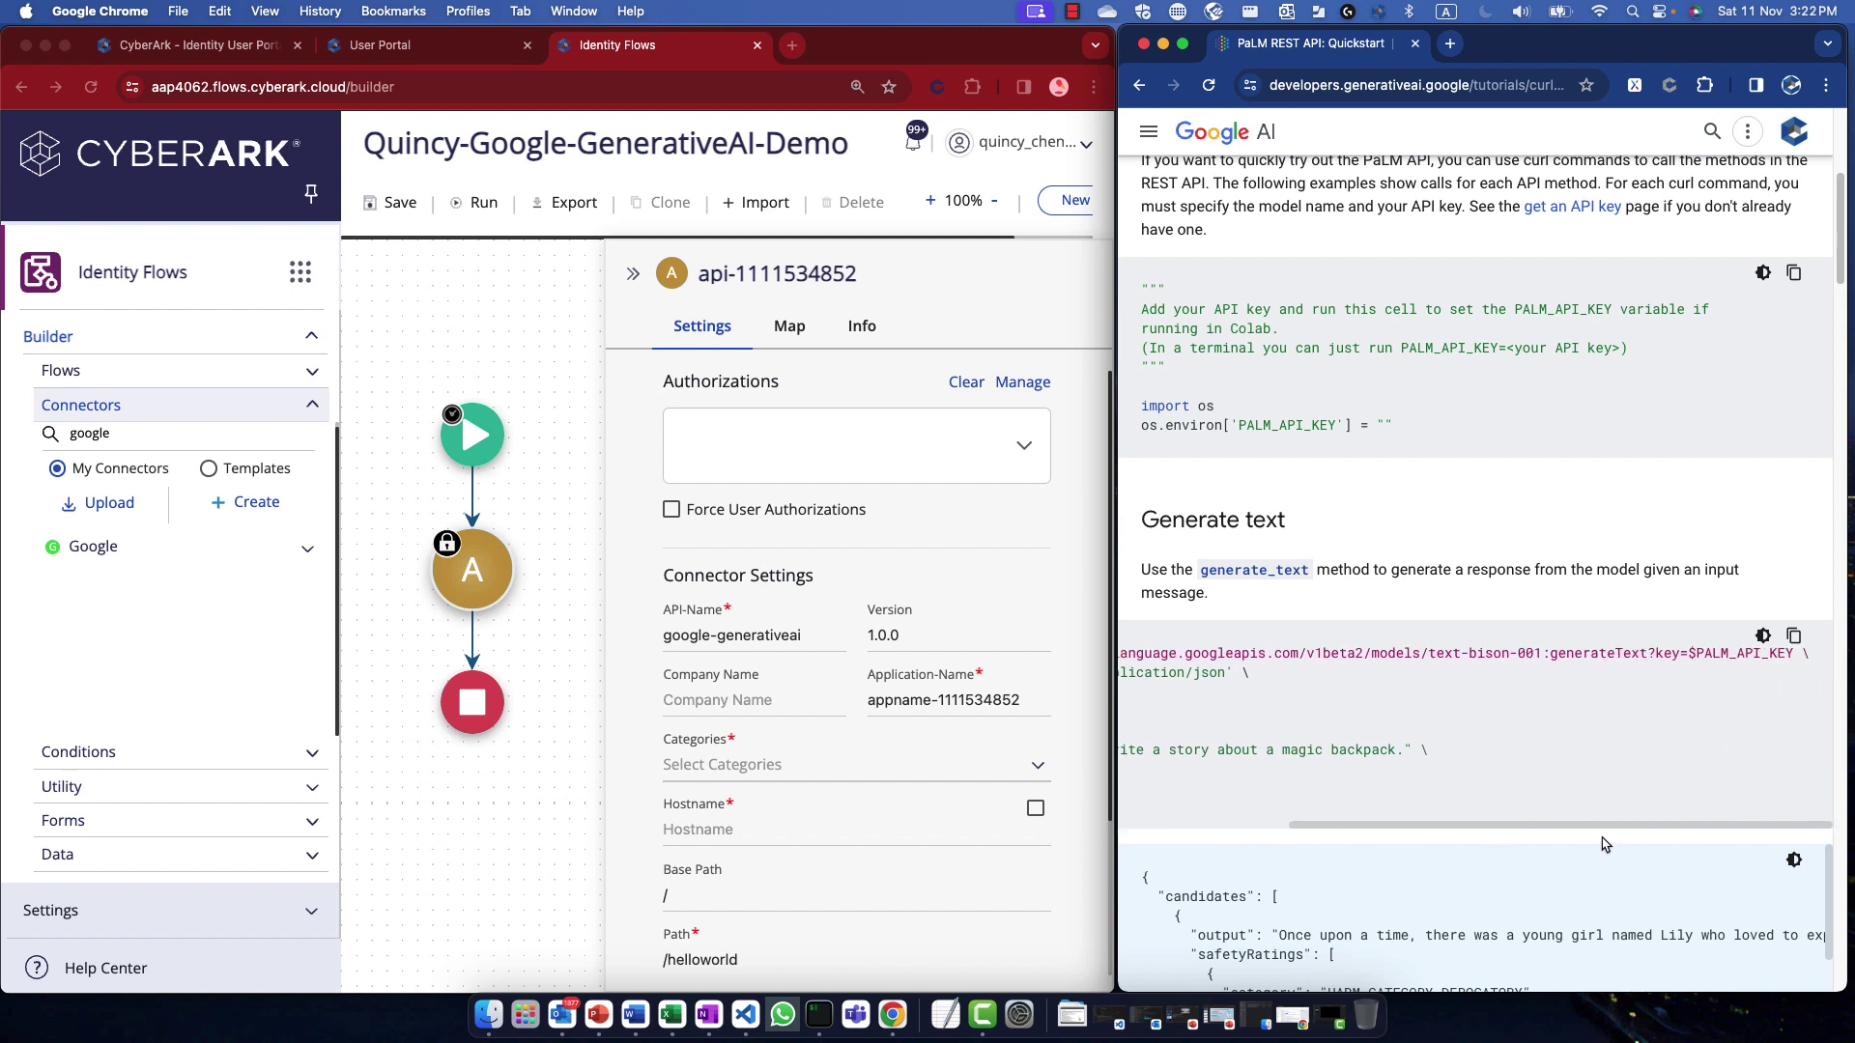
triple_click(1698, 664)
click(1679, 679)
double_click(1667, 653)
click(1029, 391)
Step: Create the 'Google Palm API Key' authorization: type API Key, location query, key name 'key'
click(1027, 386)
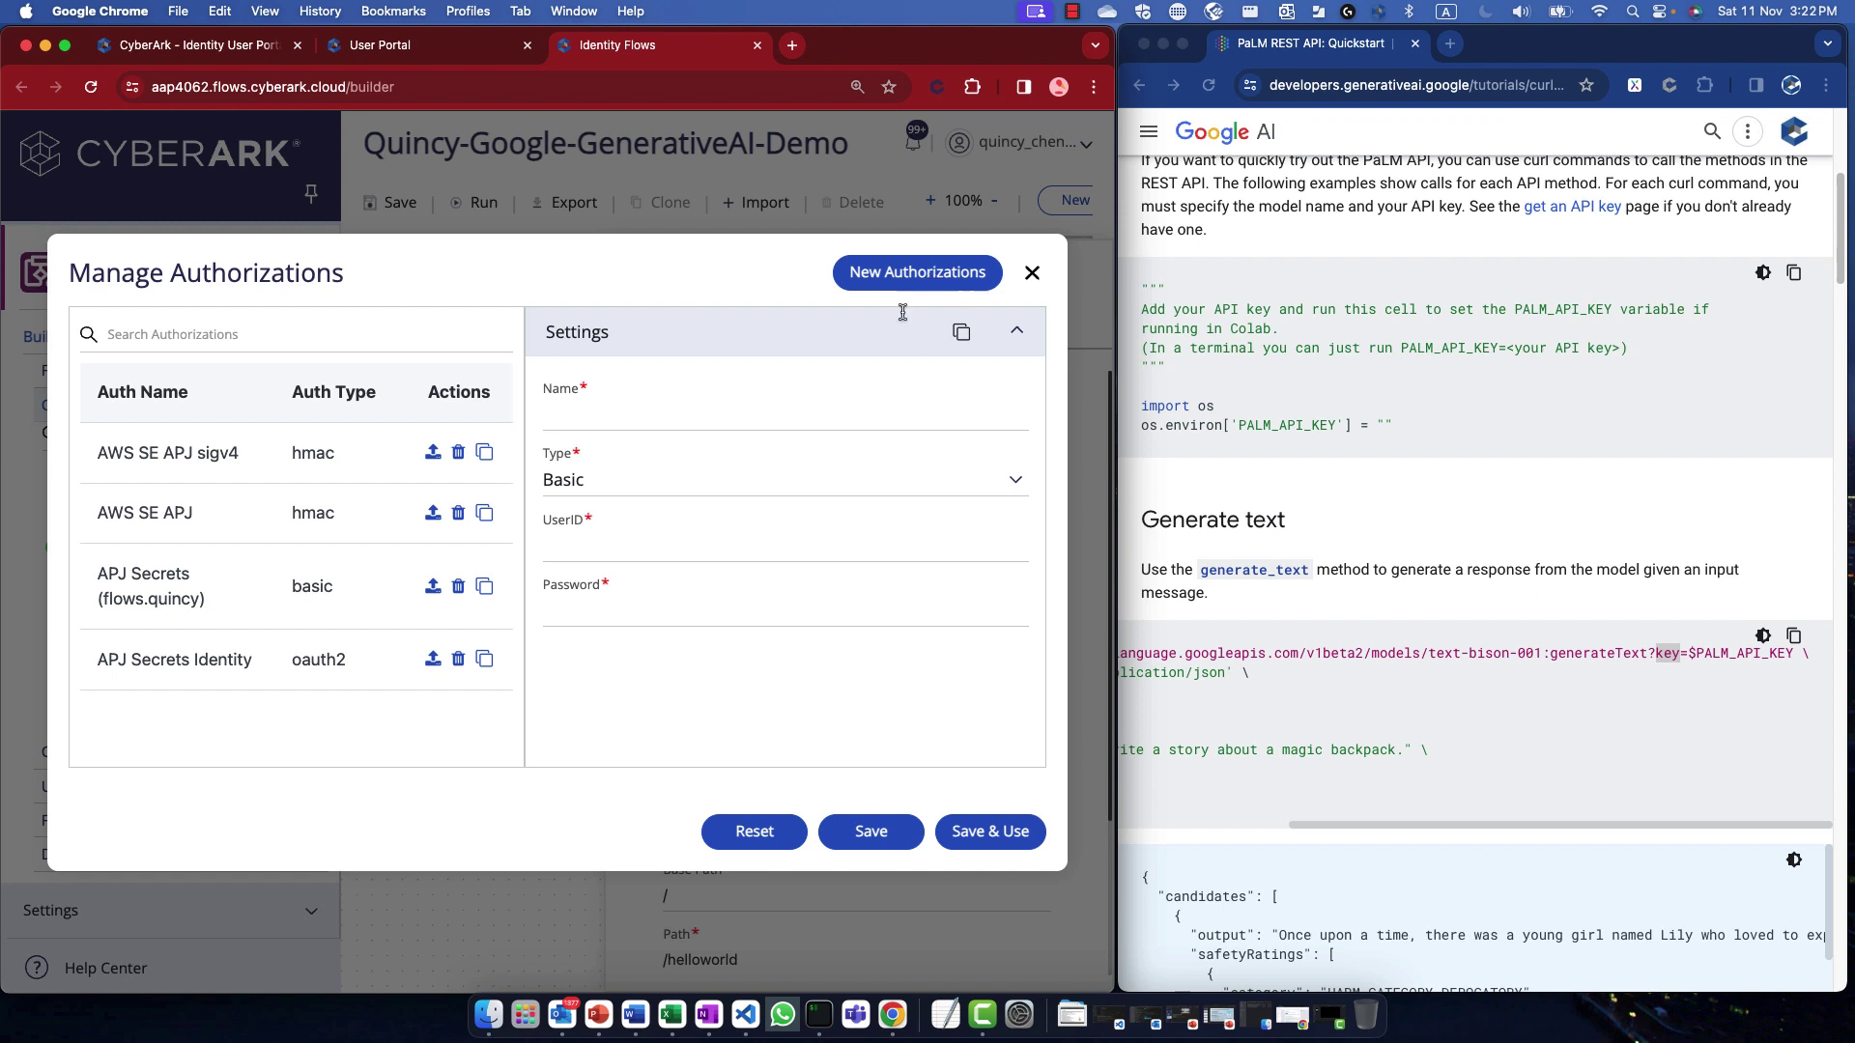
click(791, 471)
click(674, 593)
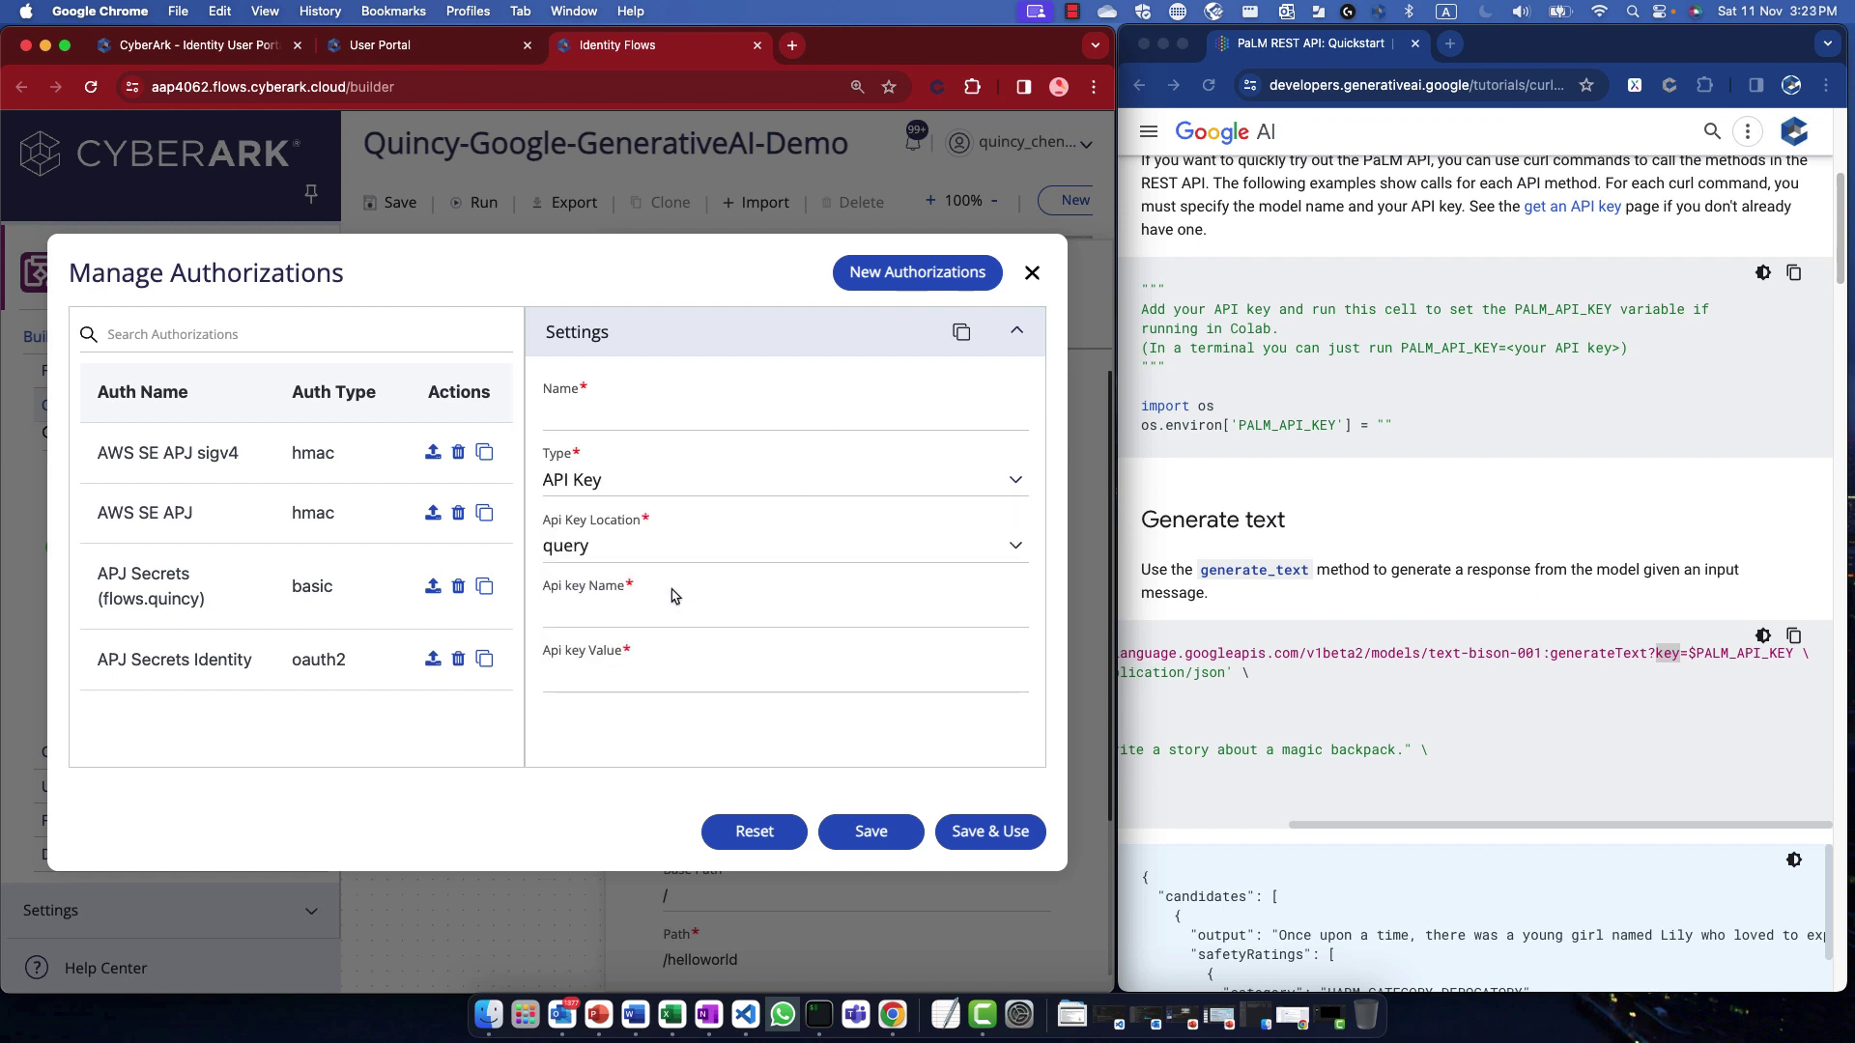
click(646, 421)
text(Google Palm API Key (Quincy)
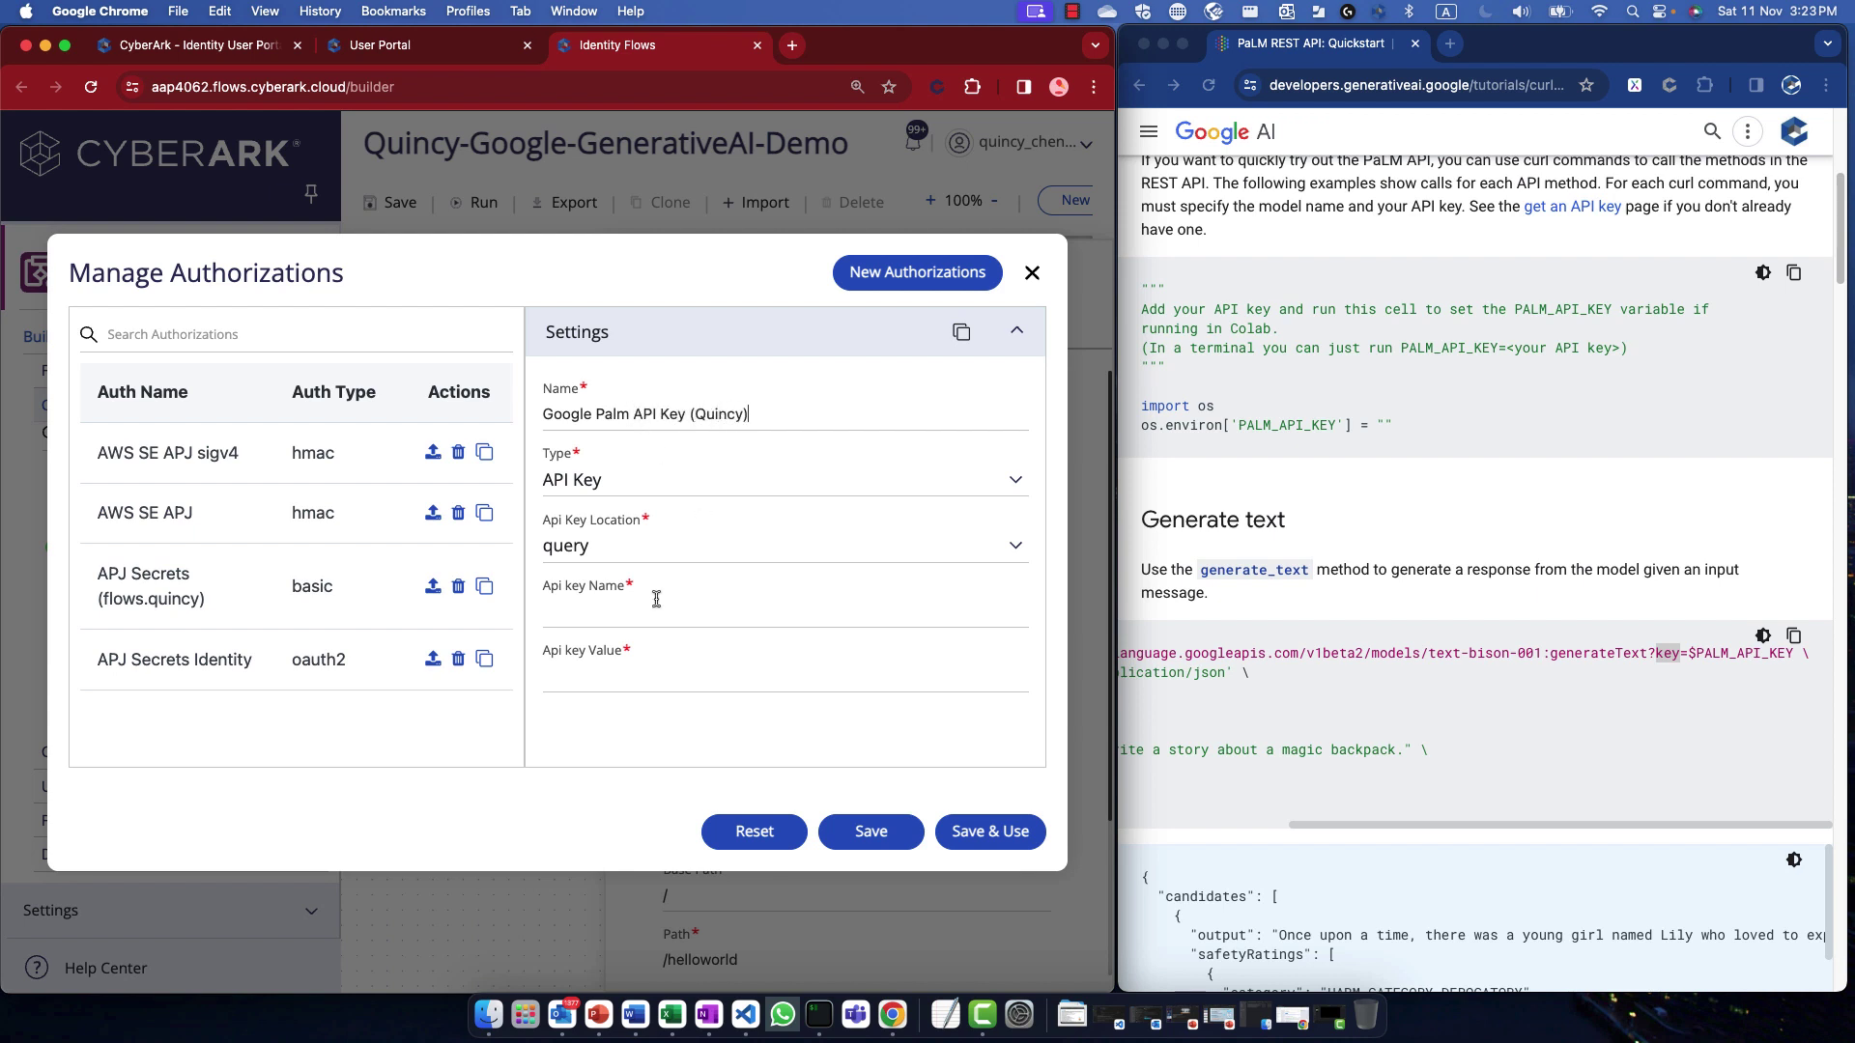
click(657, 673)
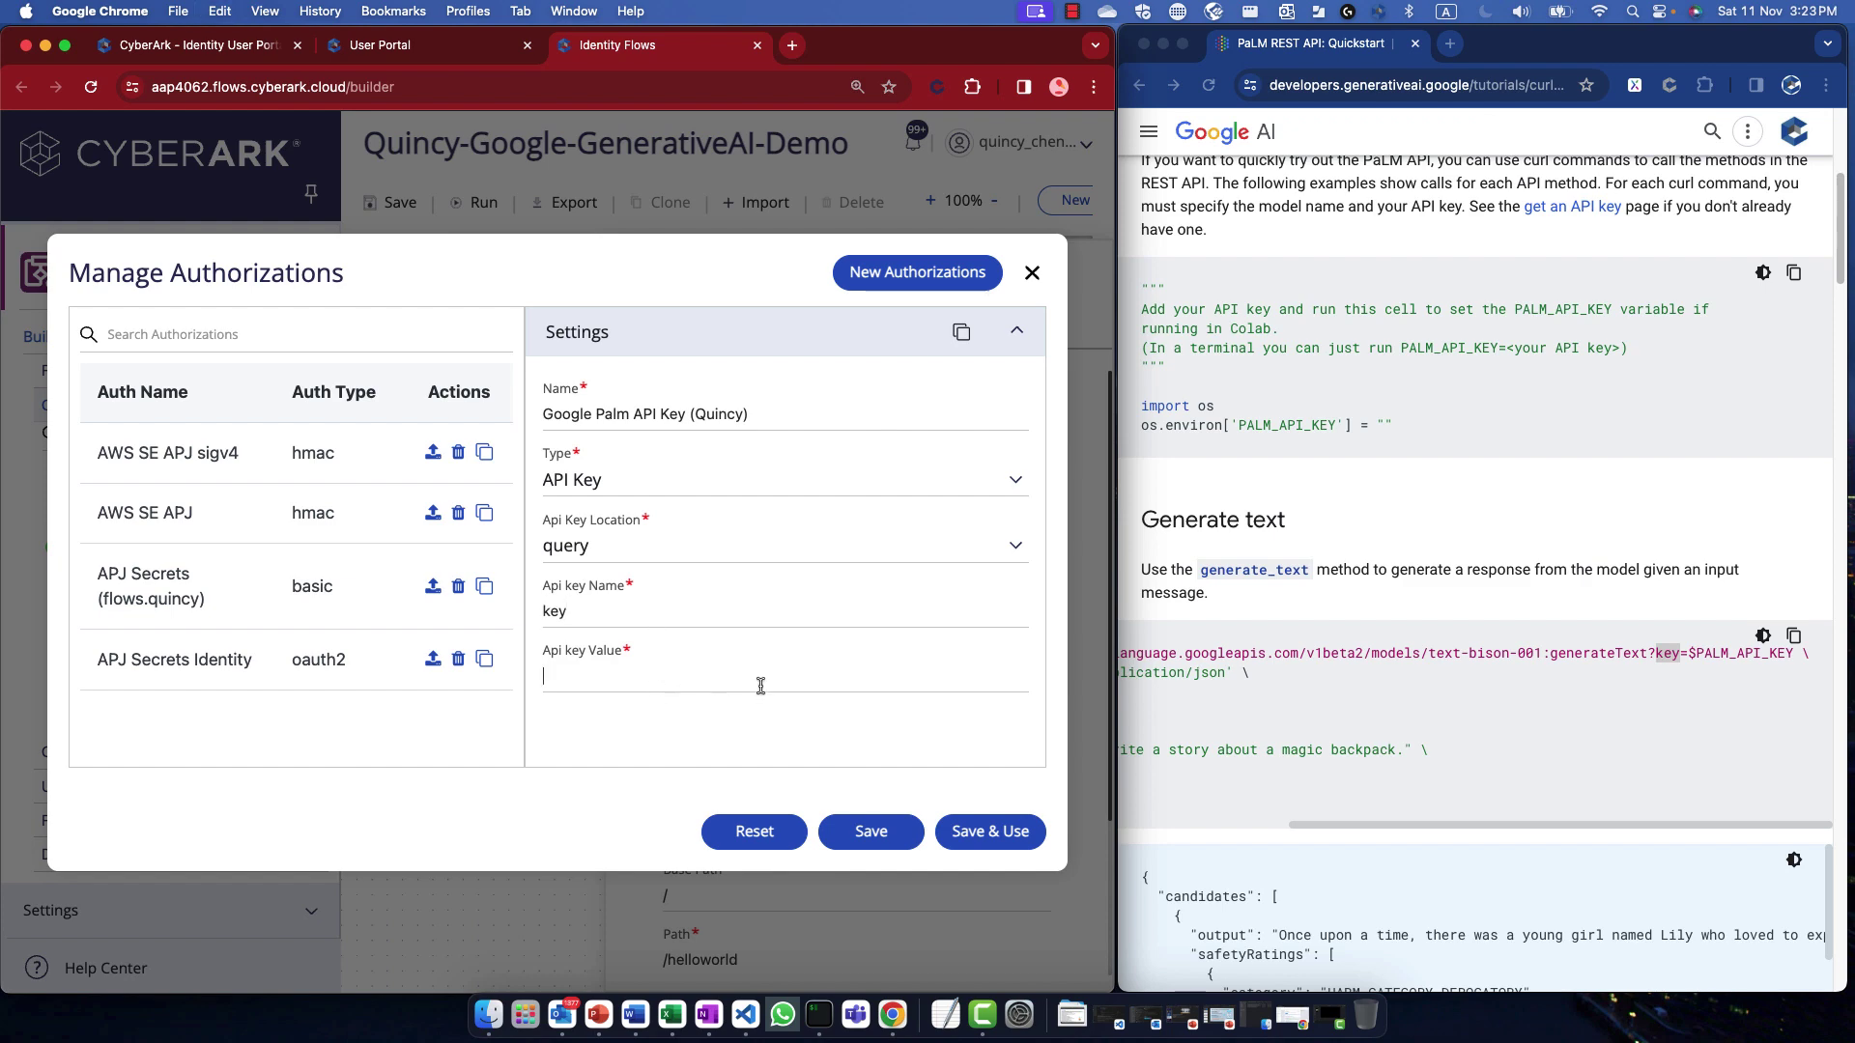
click(1584, 494)
Step: Generate a PaLM API key in a new MakerSuite project and copy it
click(1149, 132)
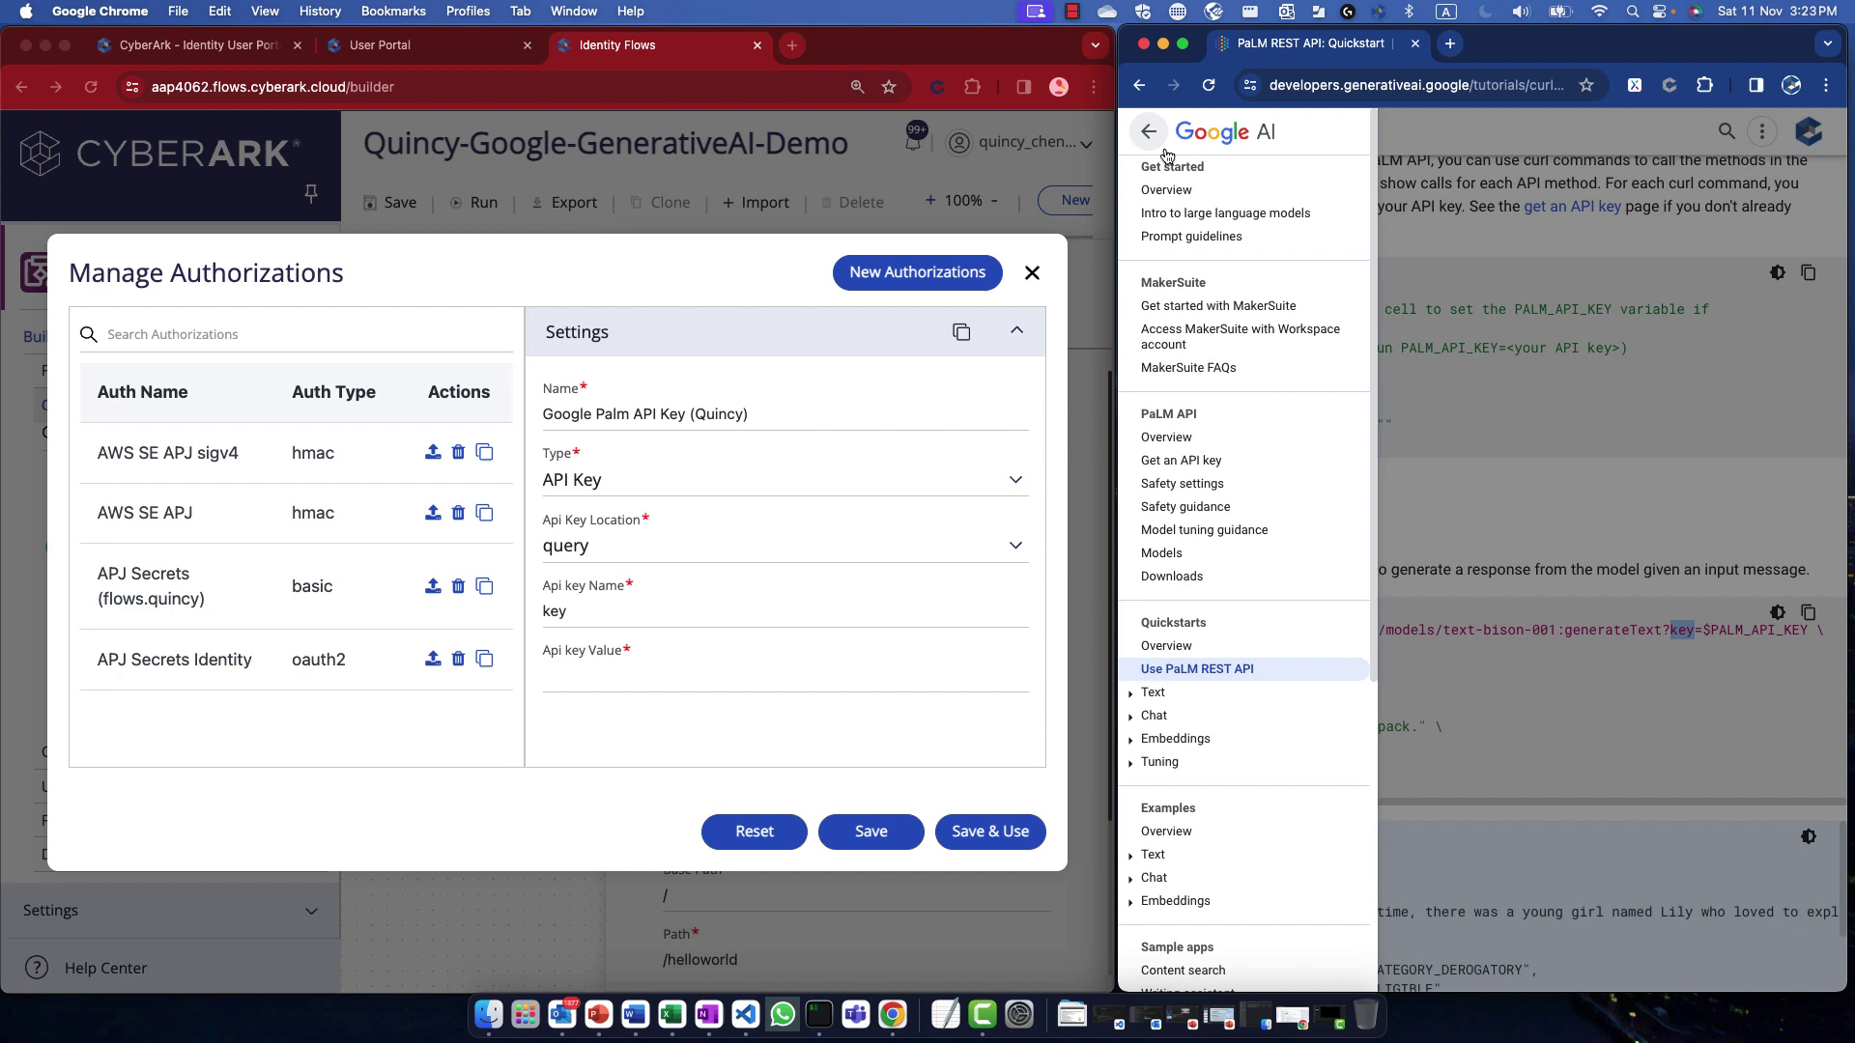
click(1229, 468)
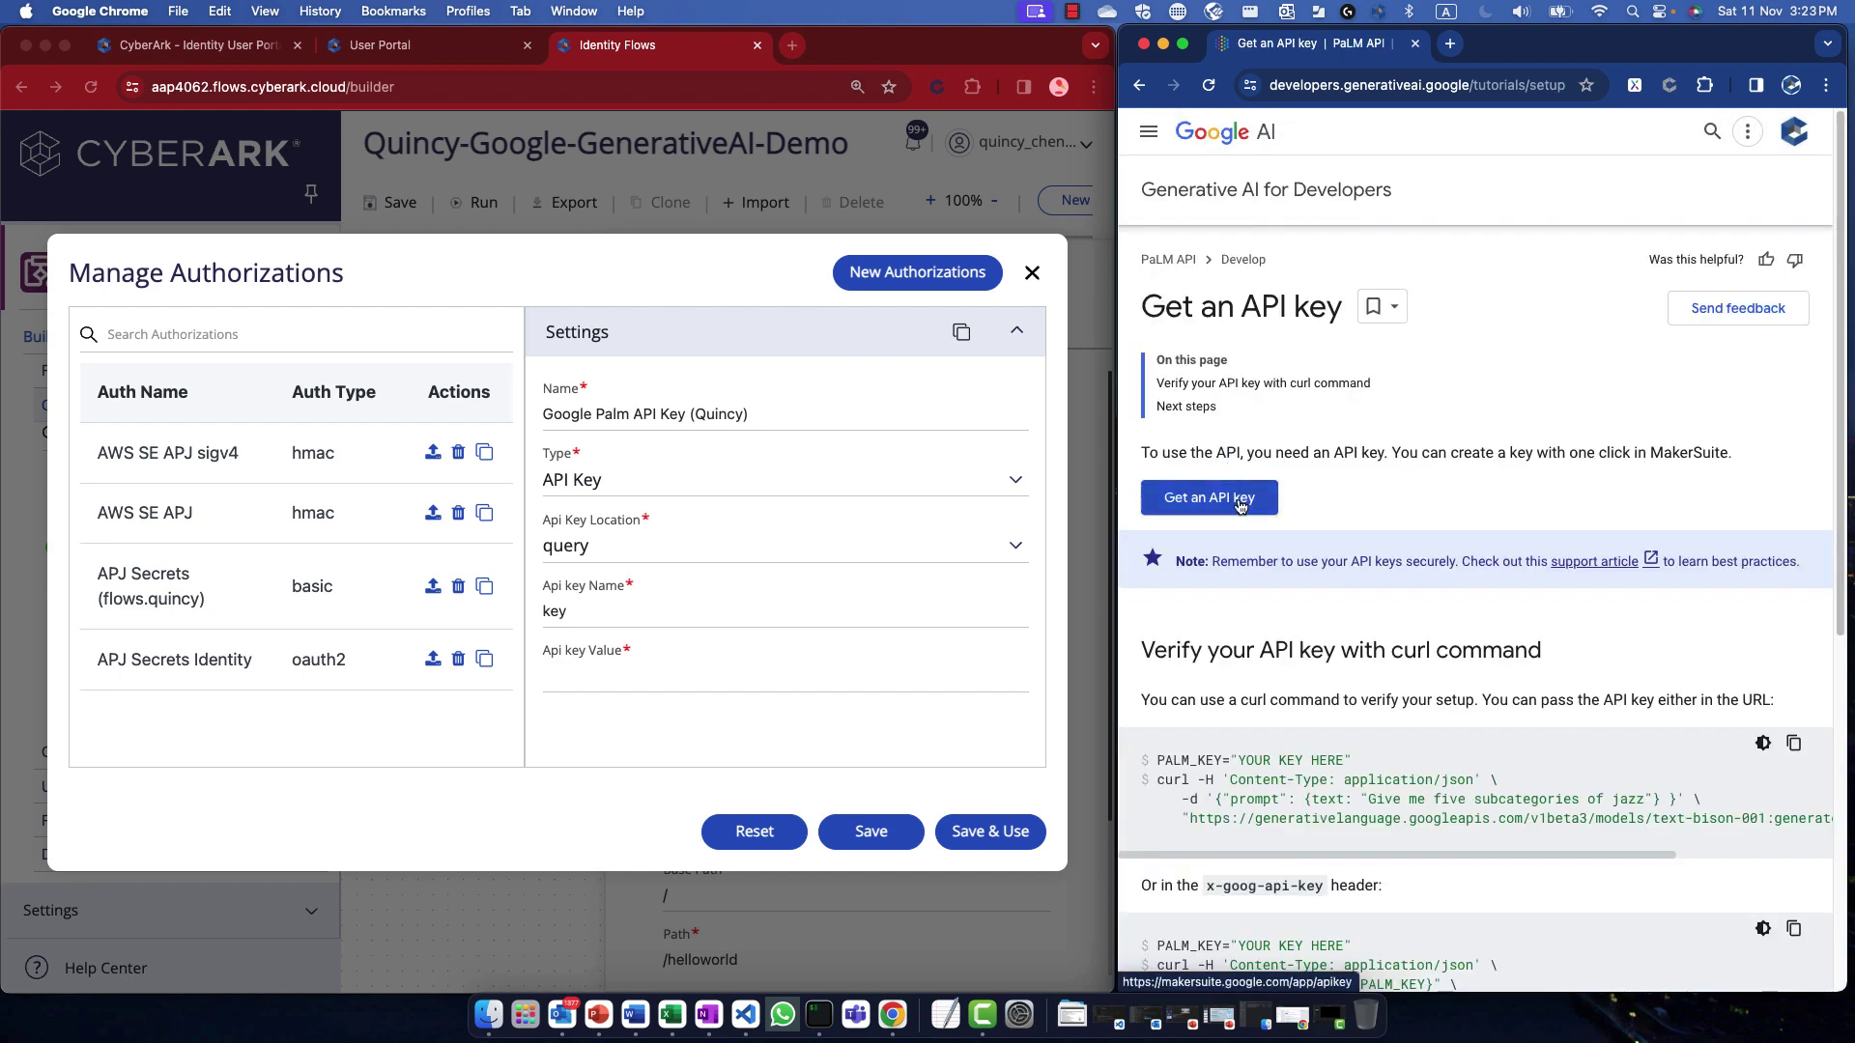
click(1239, 503)
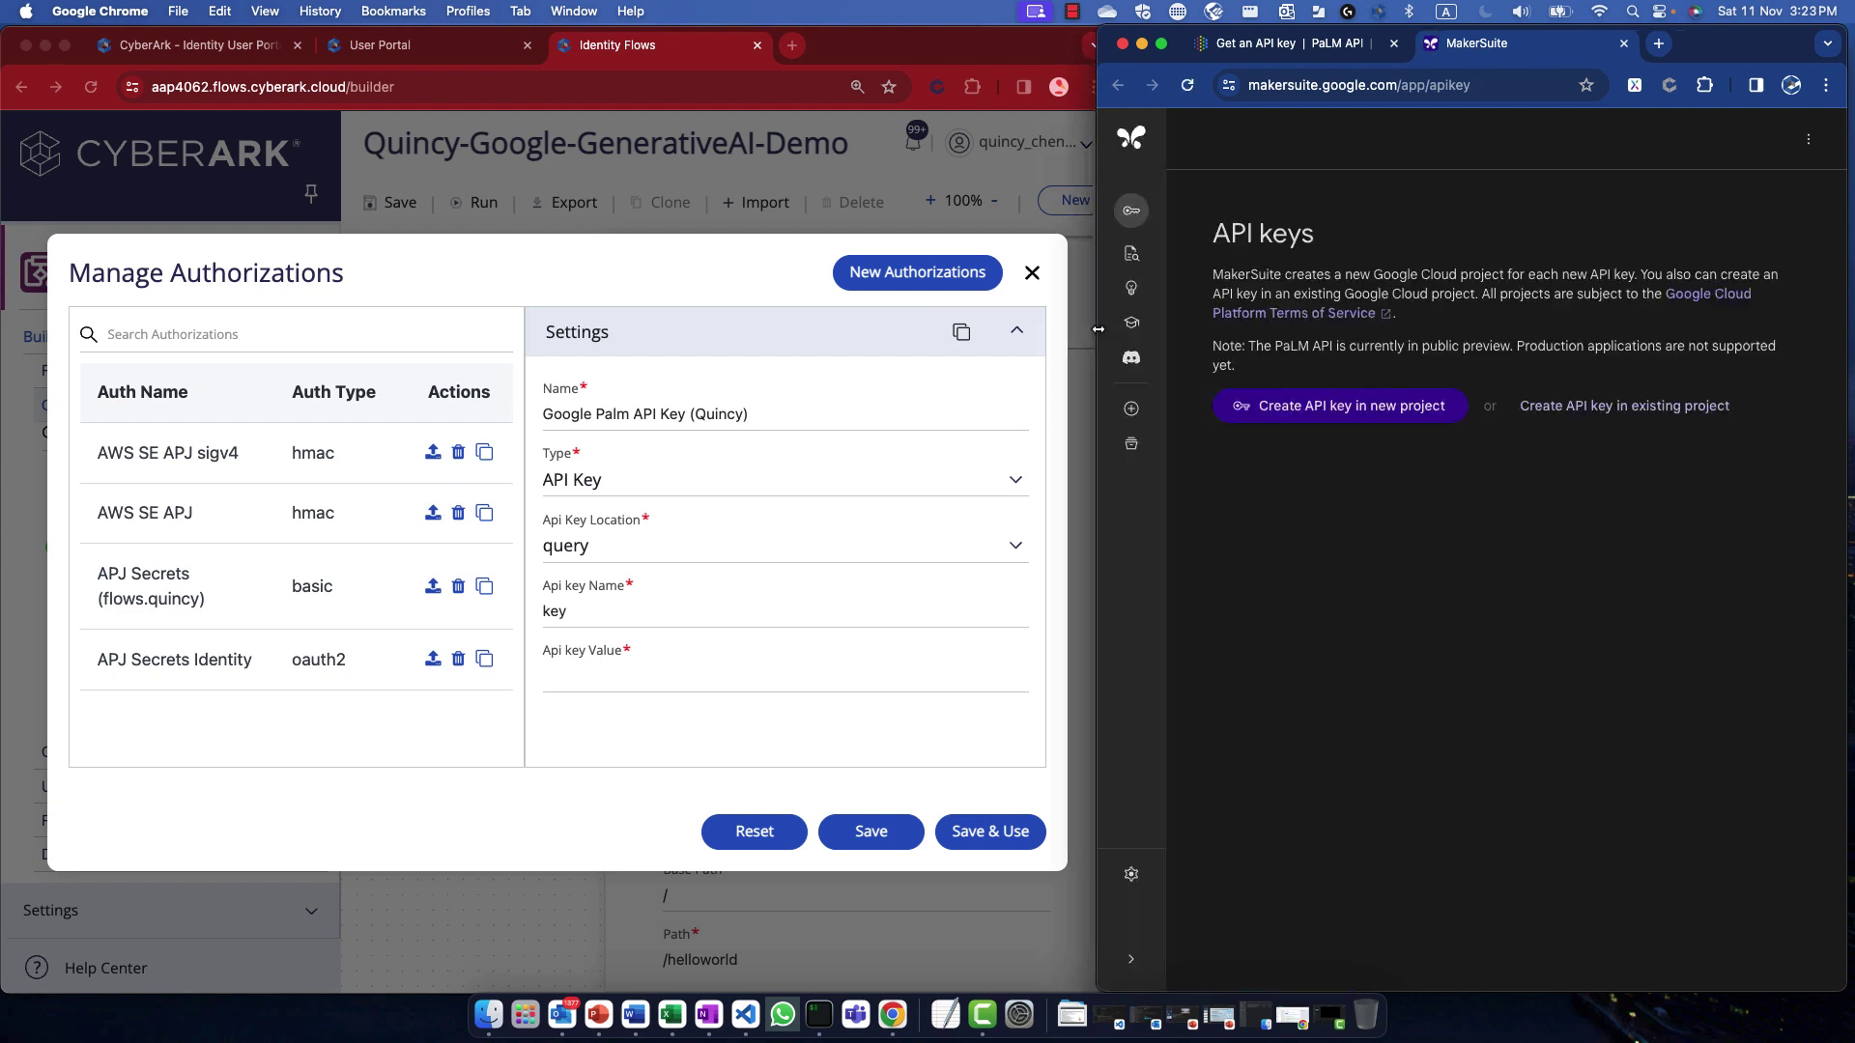
drag(1118, 380, 776, 410)
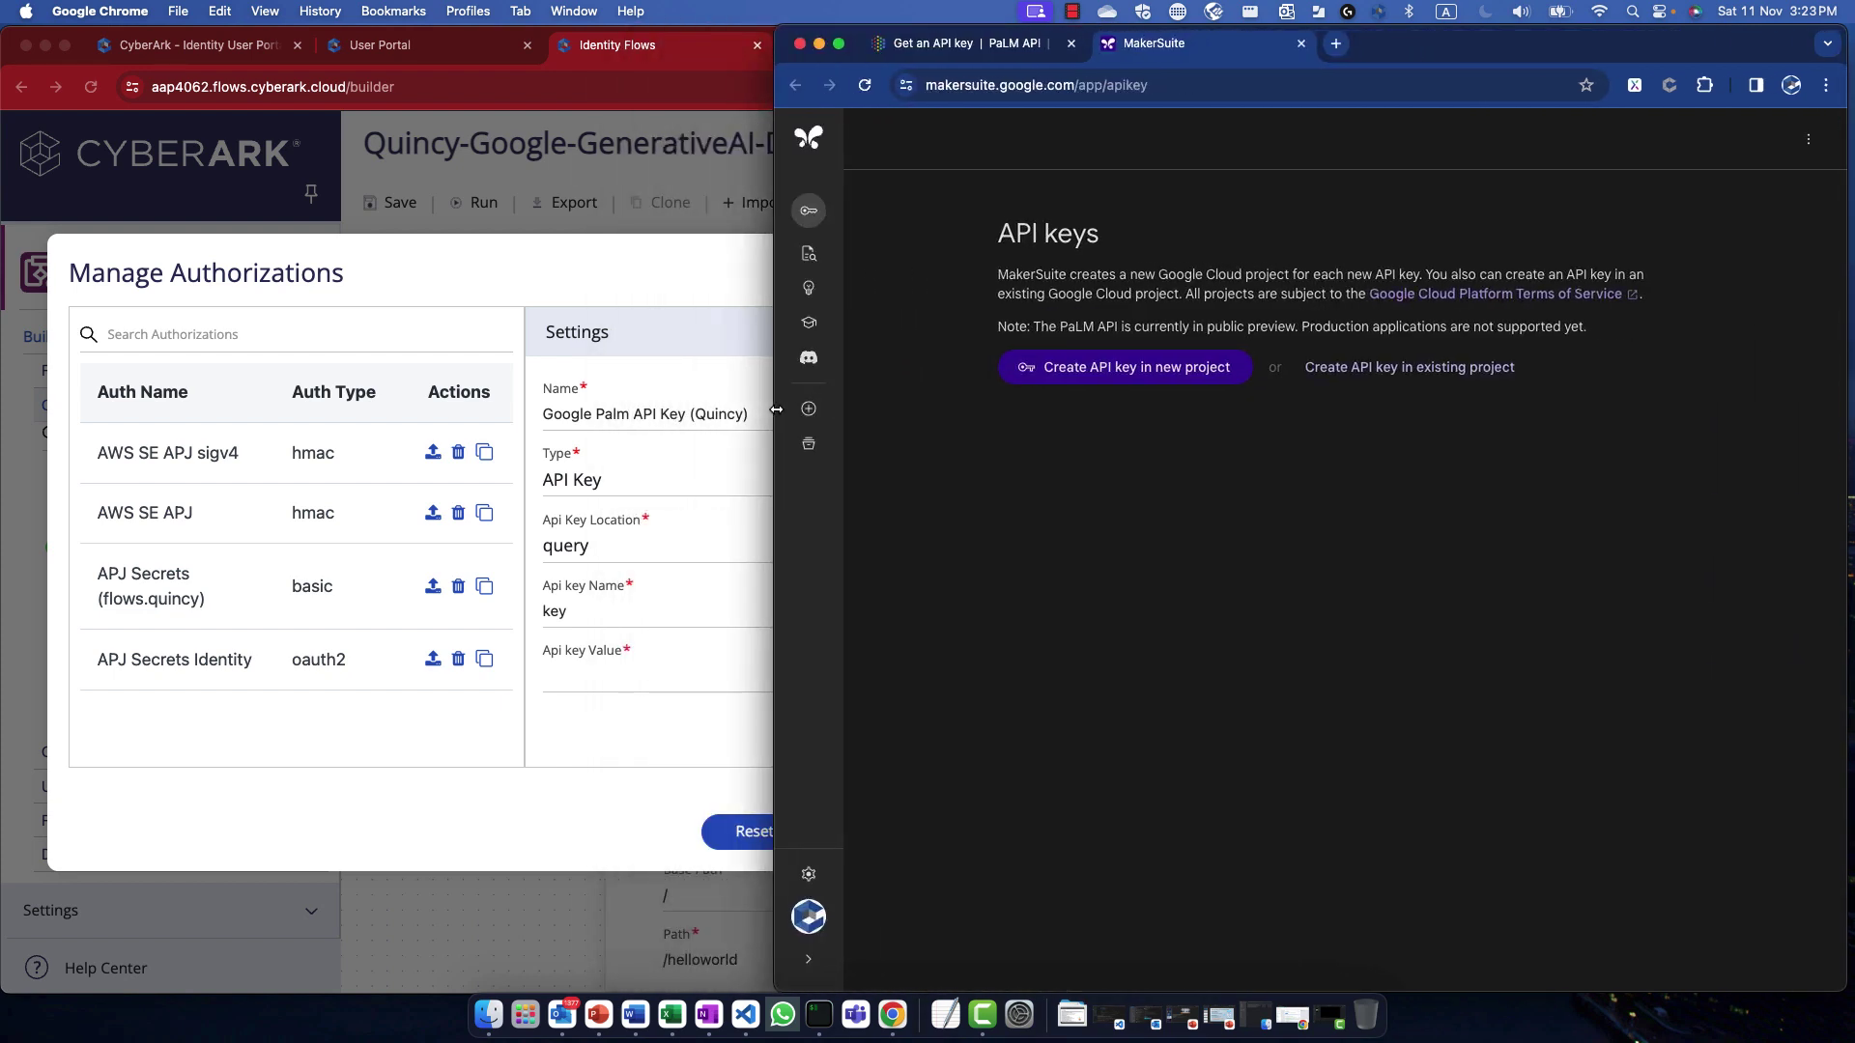
click(1168, 379)
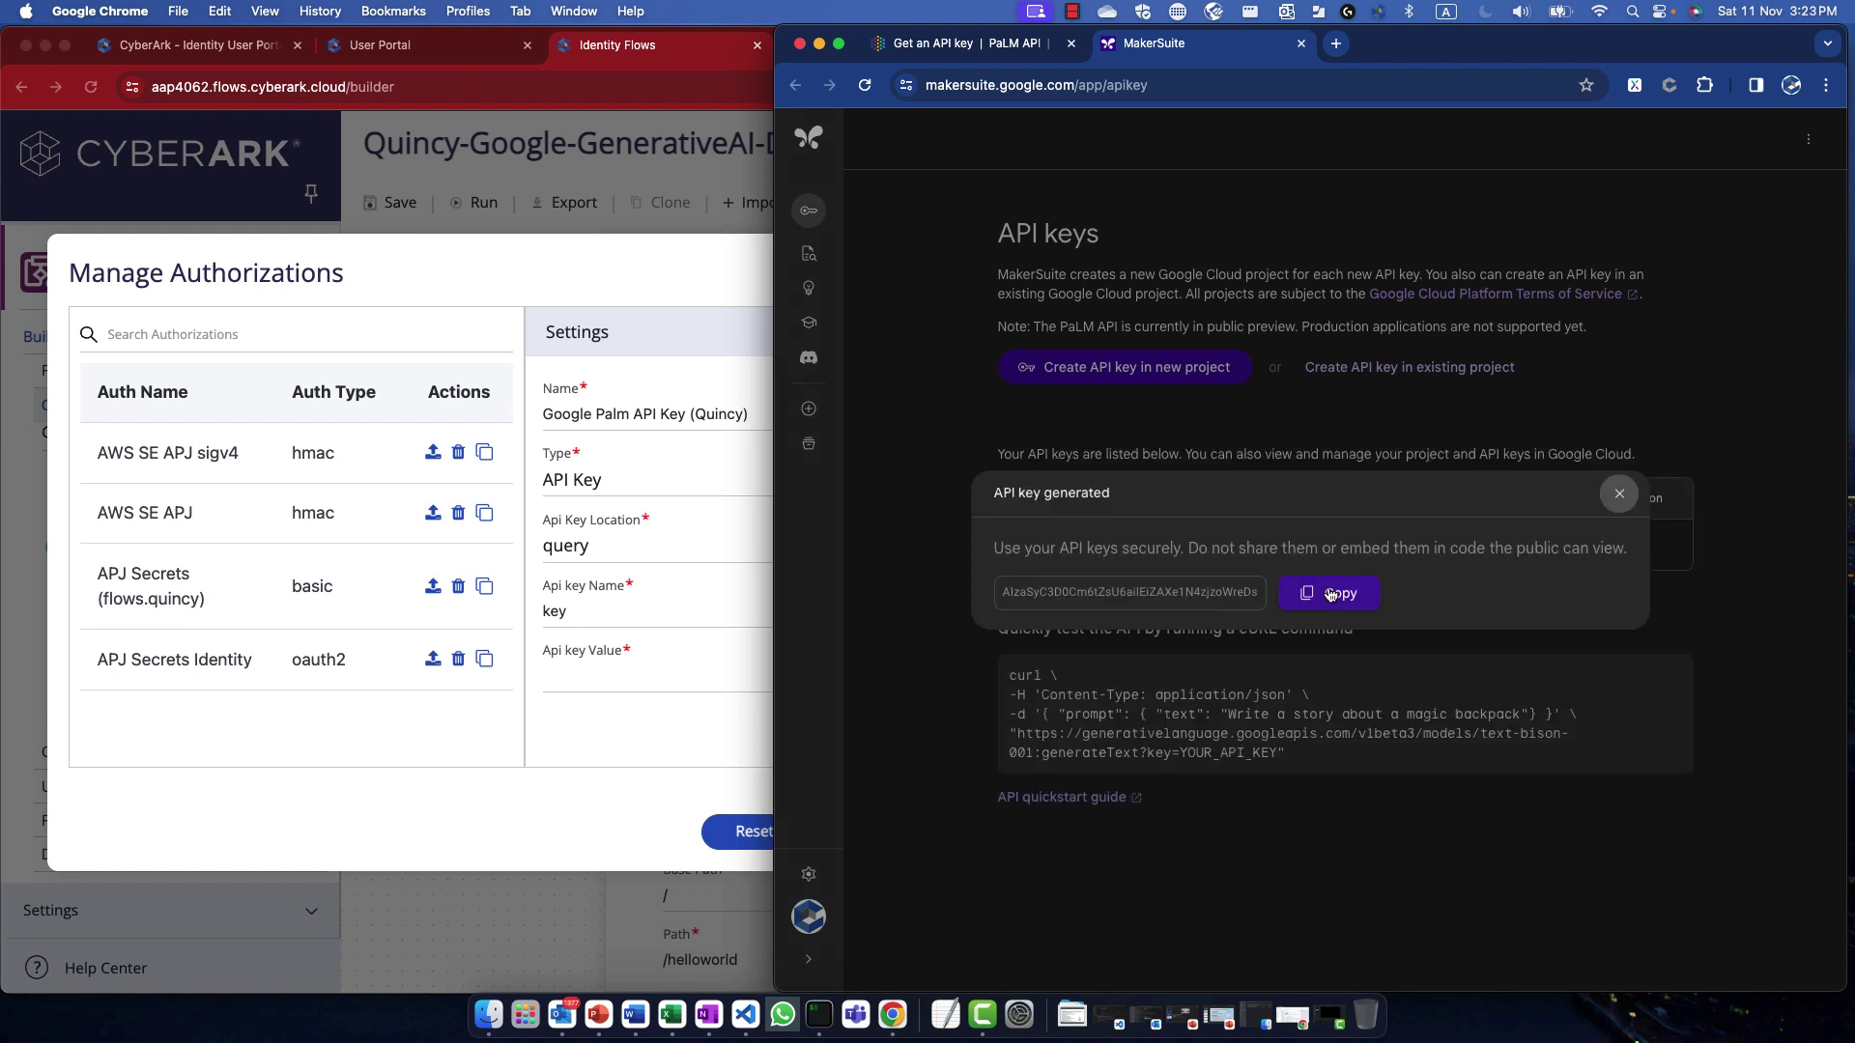
click(1329, 594)
Step: Paste the API key as the value, save the authorization and apply it to the connector
click(664, 684)
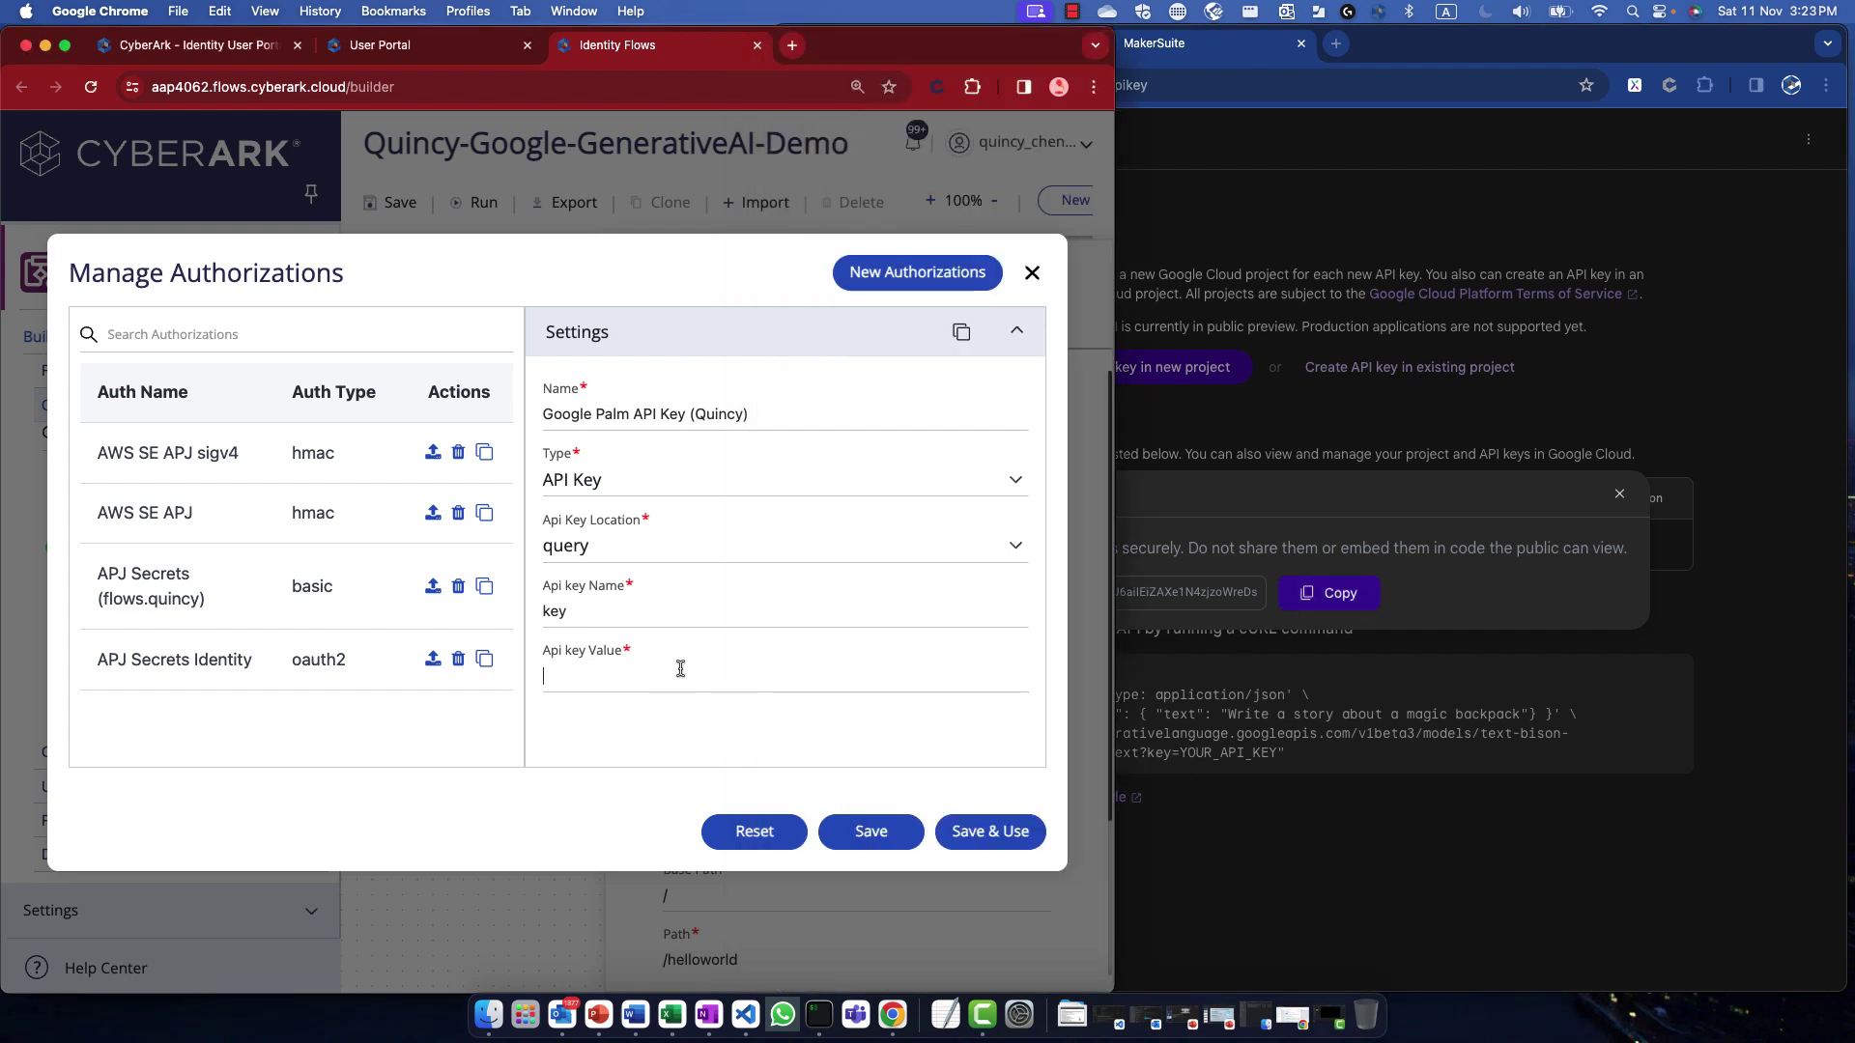
key(super+v)
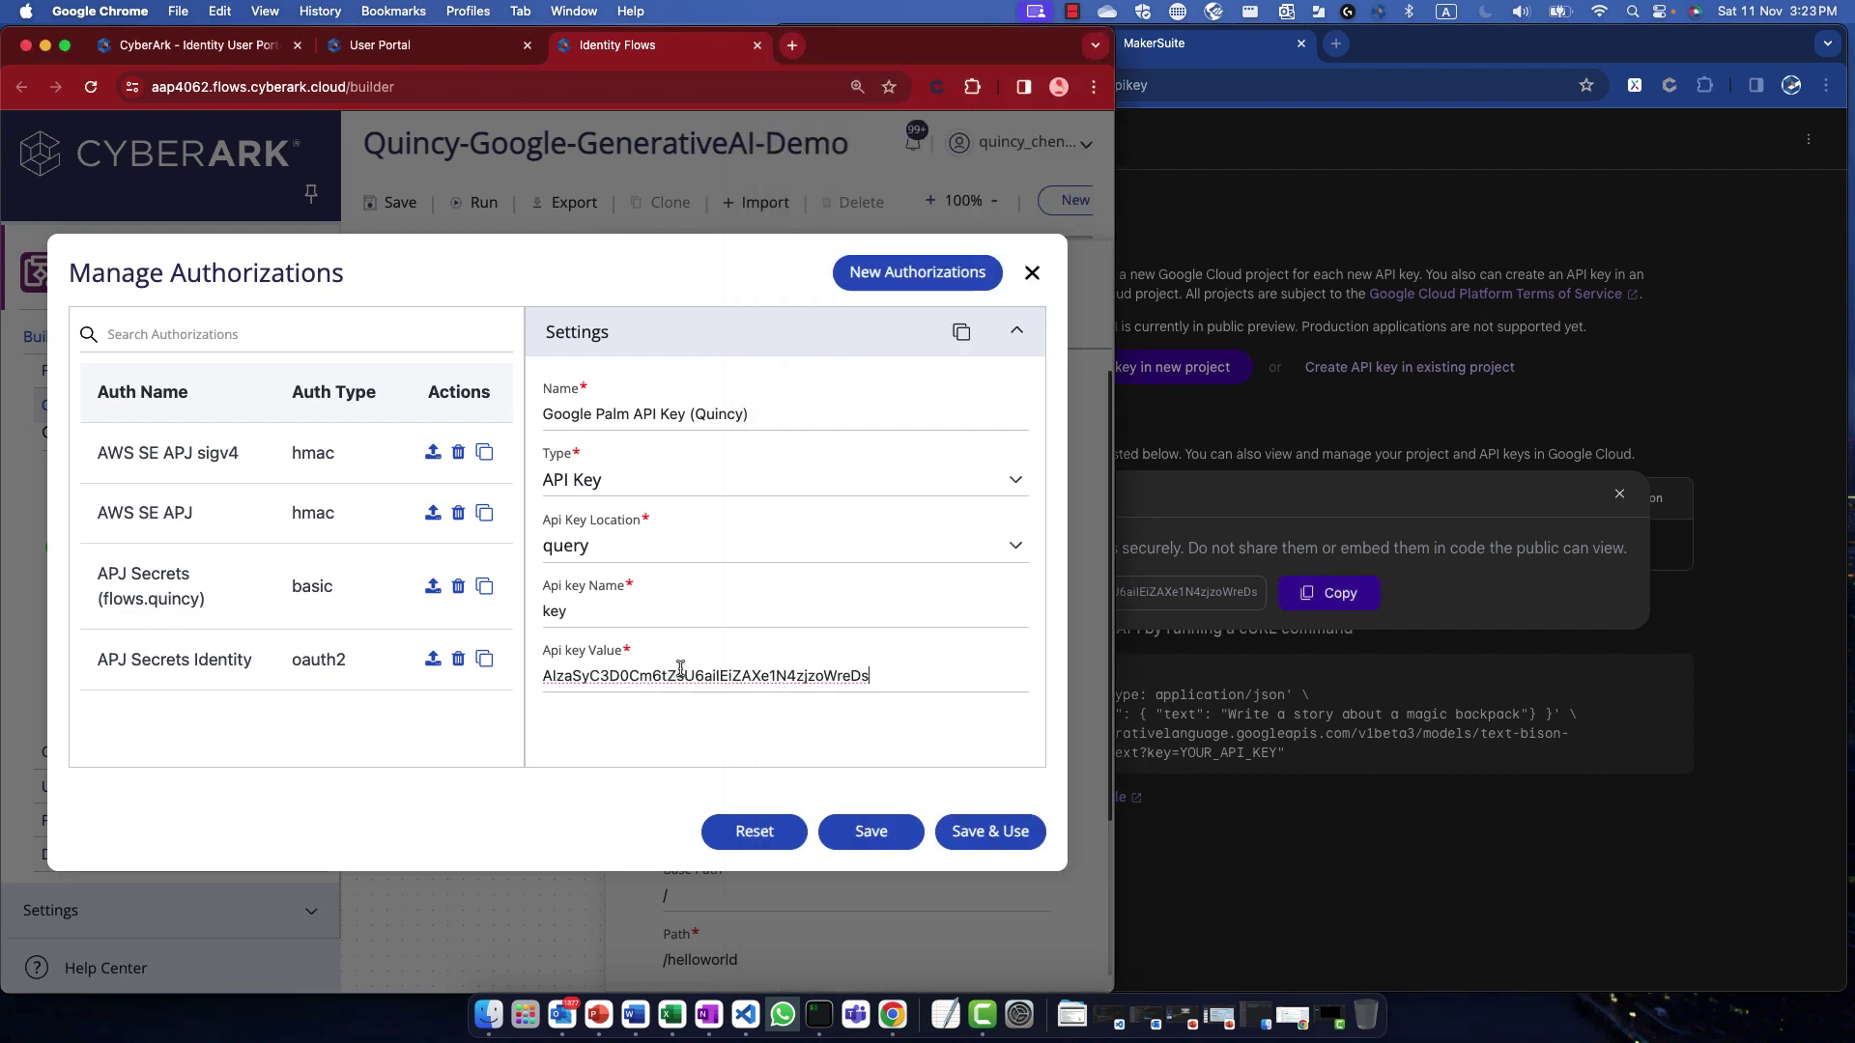
click(1003, 844)
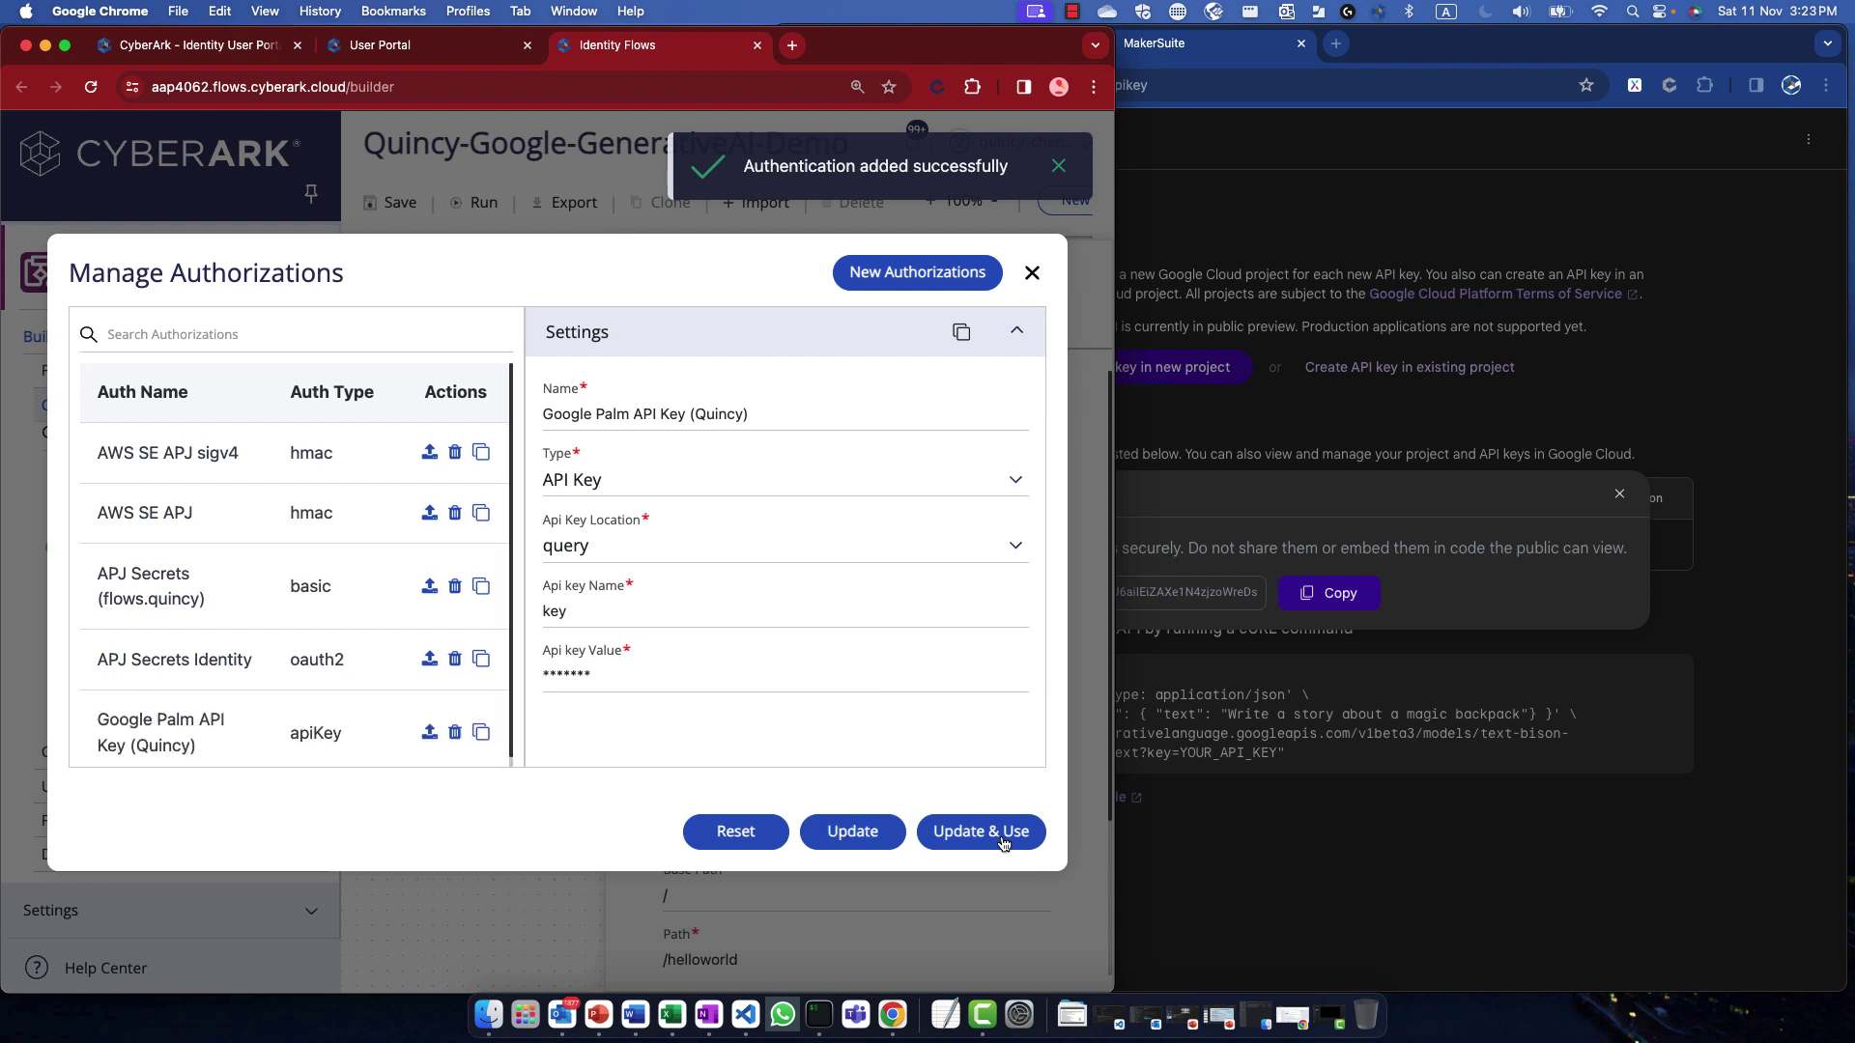
click(1003, 843)
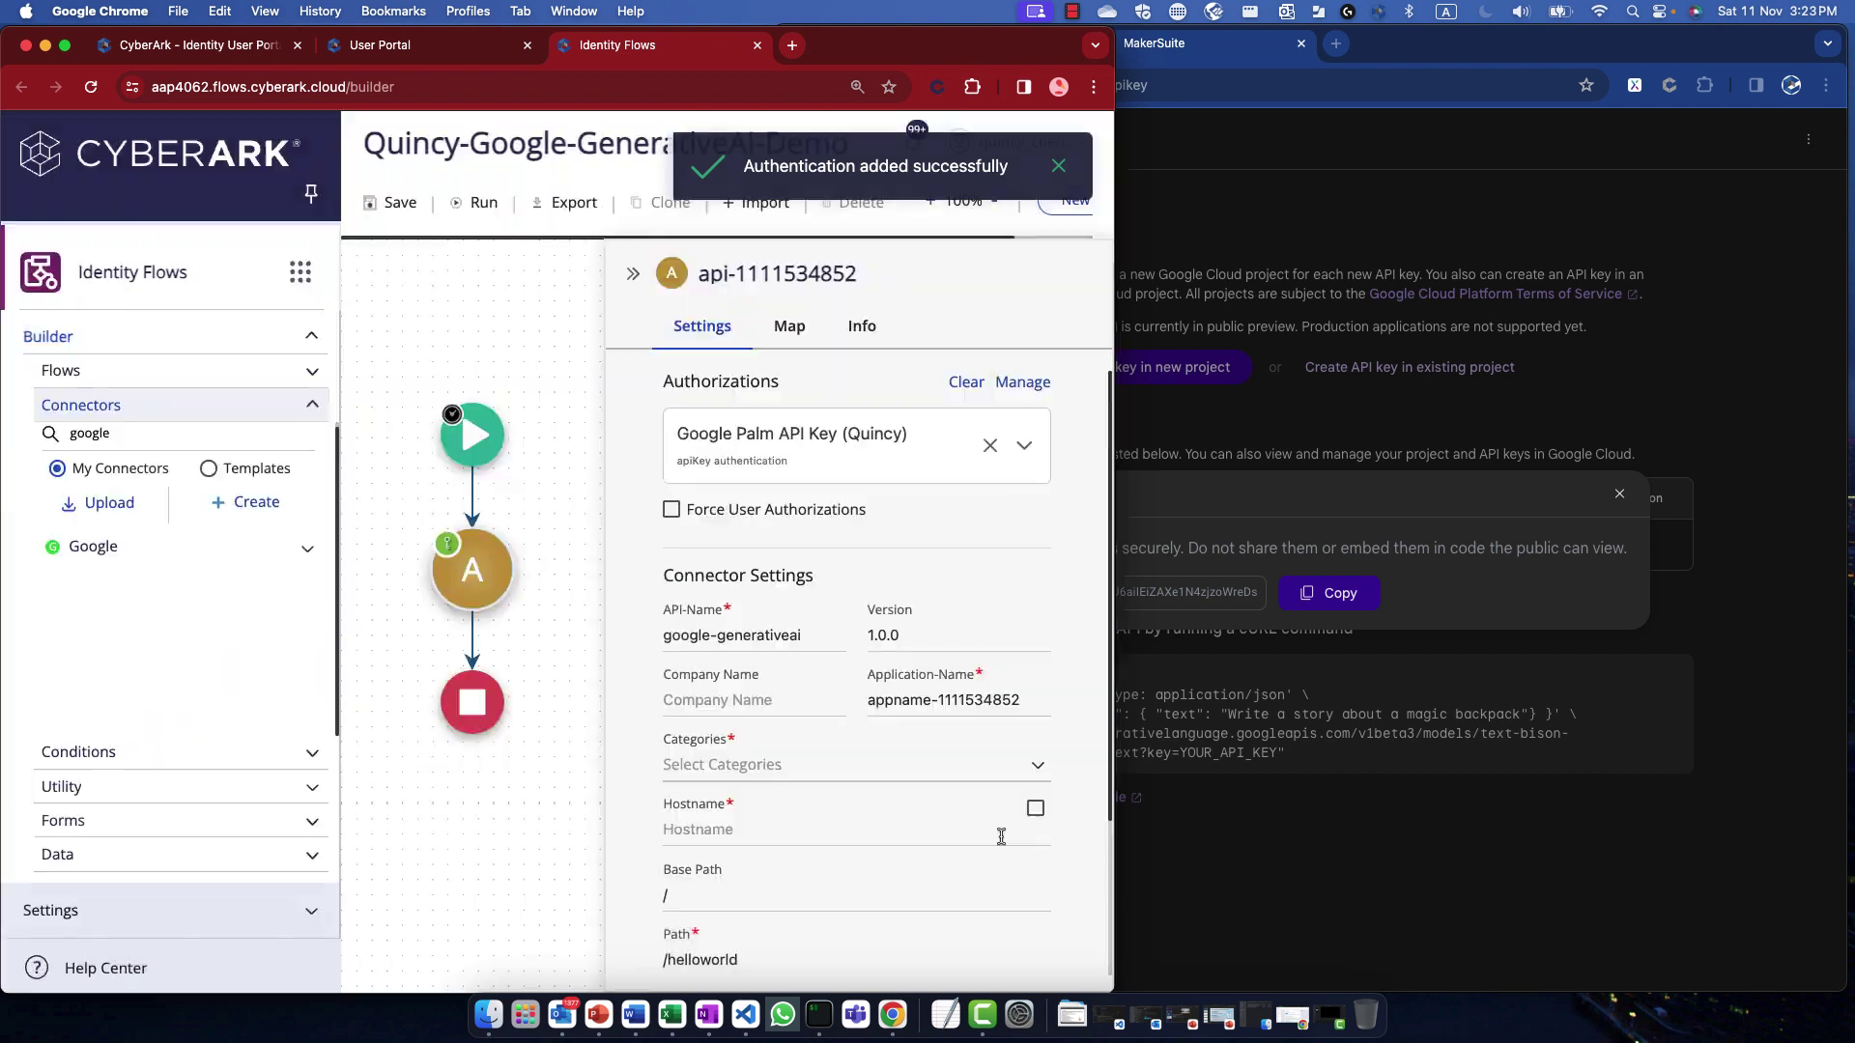
click(1632, 493)
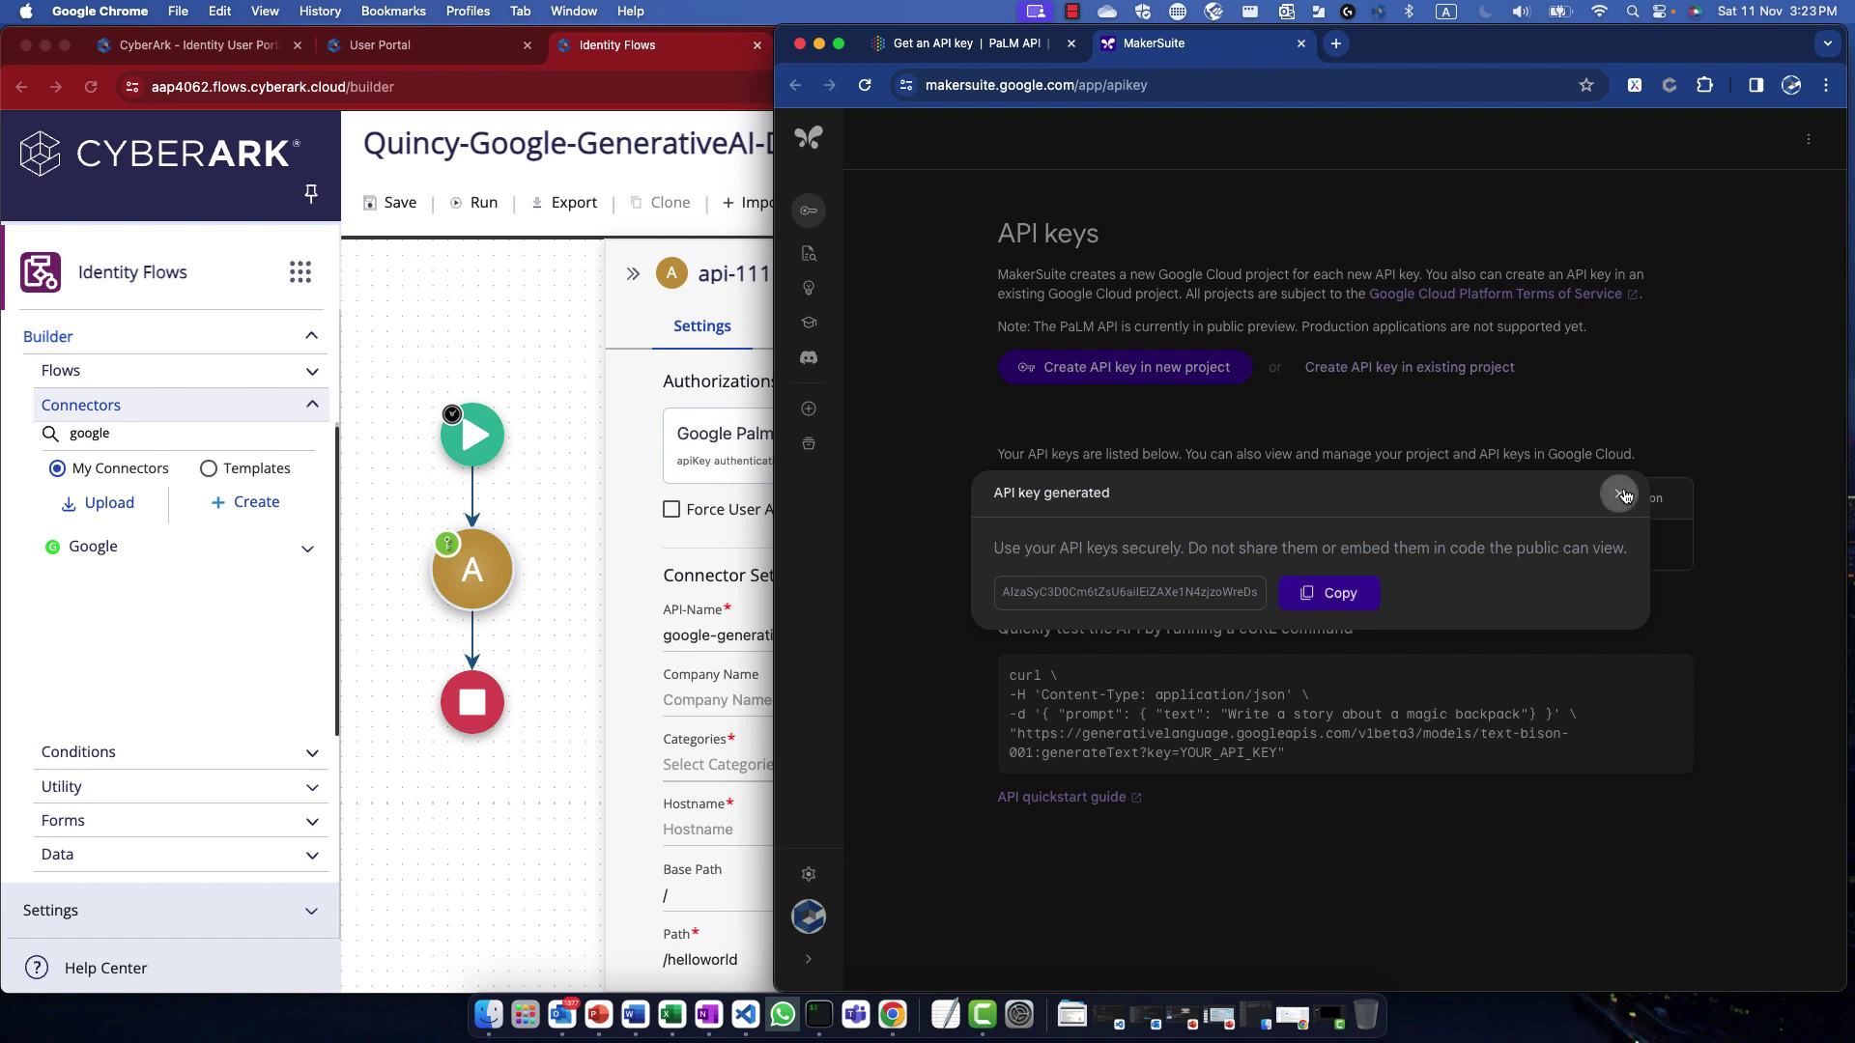
Step: Dismiss the MakerSuite key notice and set the connector's Company Name to Google
click(1621, 495)
drag(772, 448, 1117, 448)
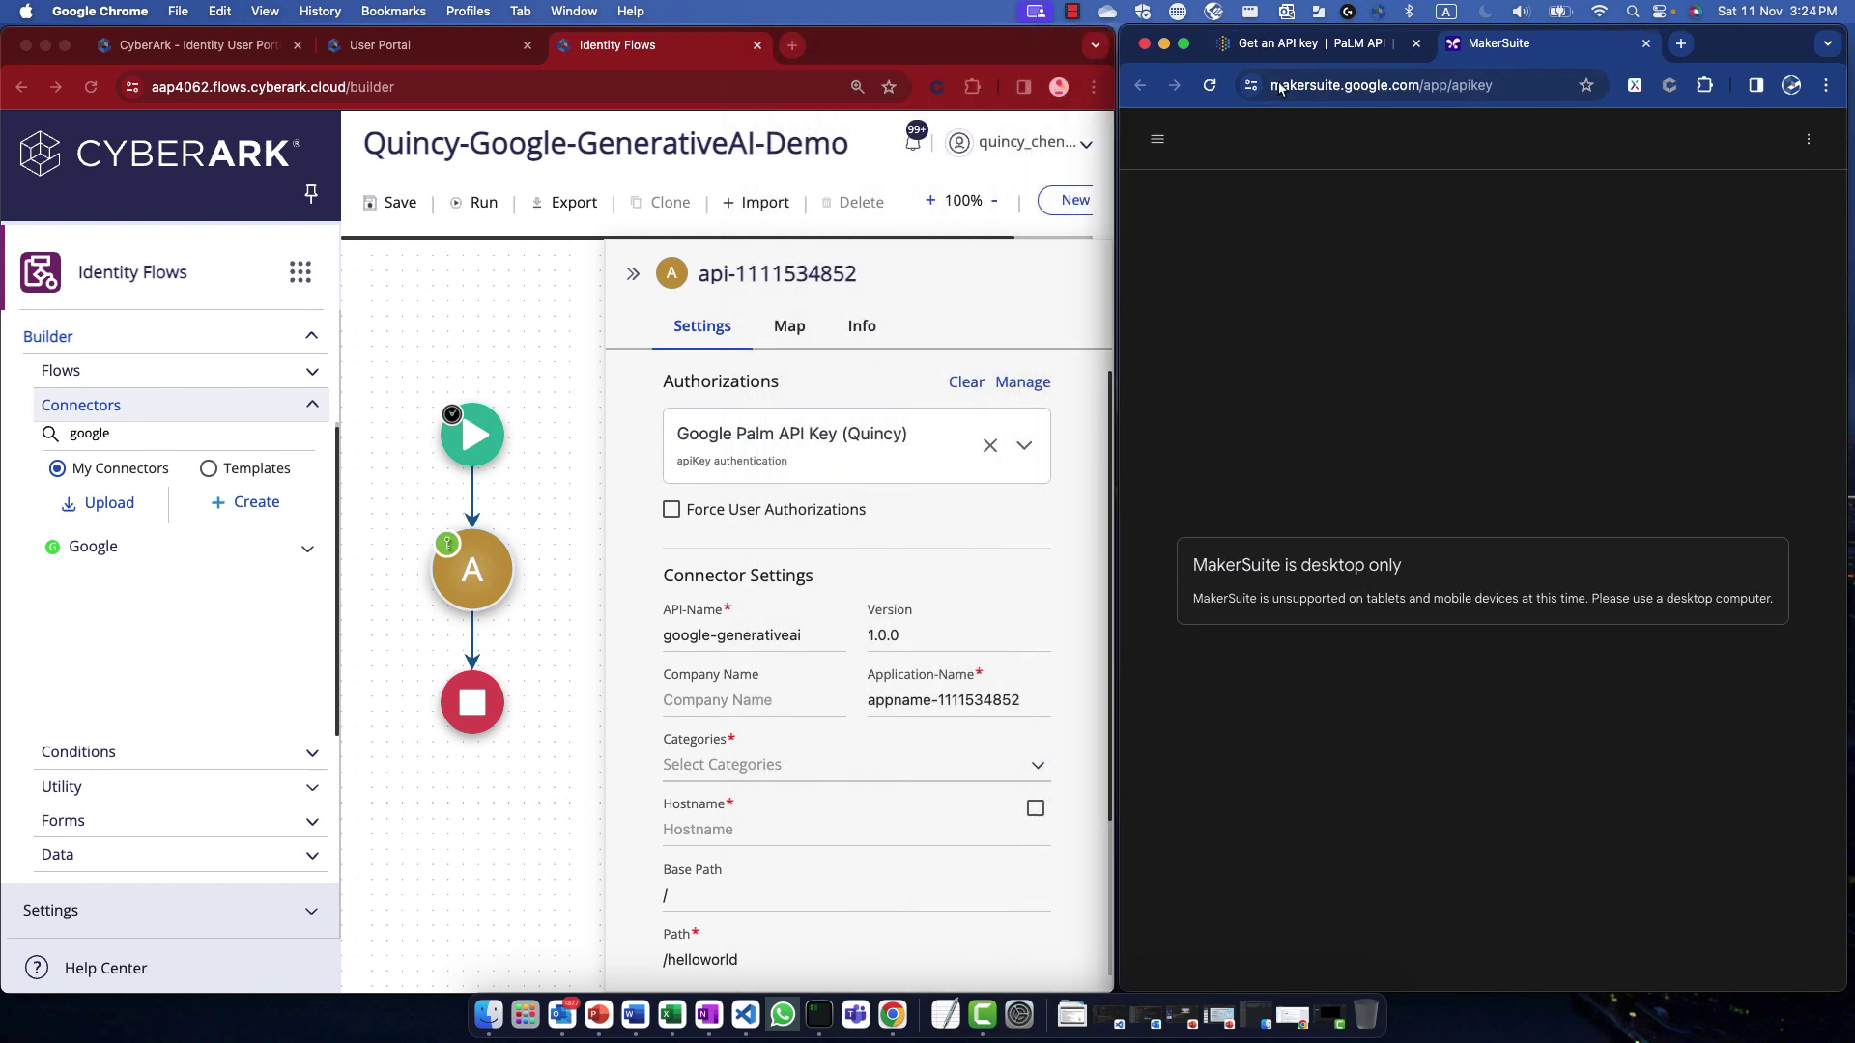
click(1309, 53)
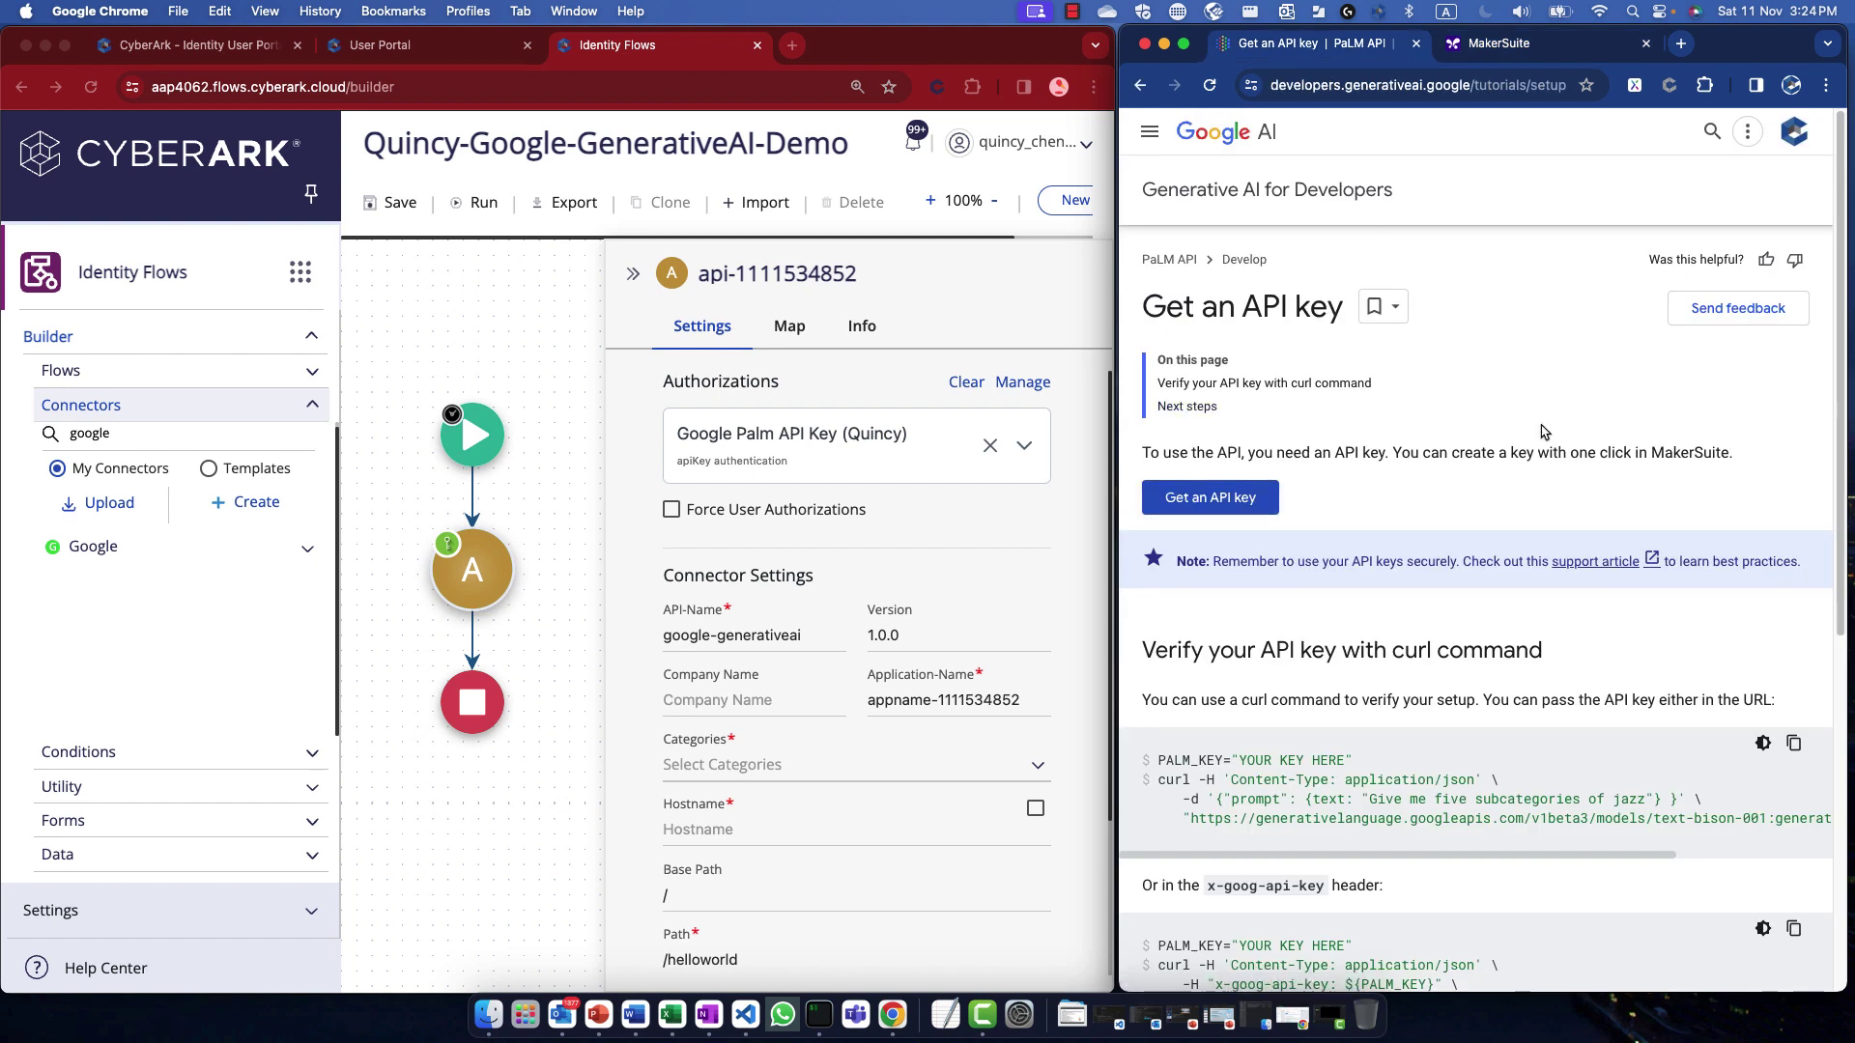
scroll(1543, 431, down, 3)
scroll(1542, 432, down, 3)
scroll(807, 512, down, 5)
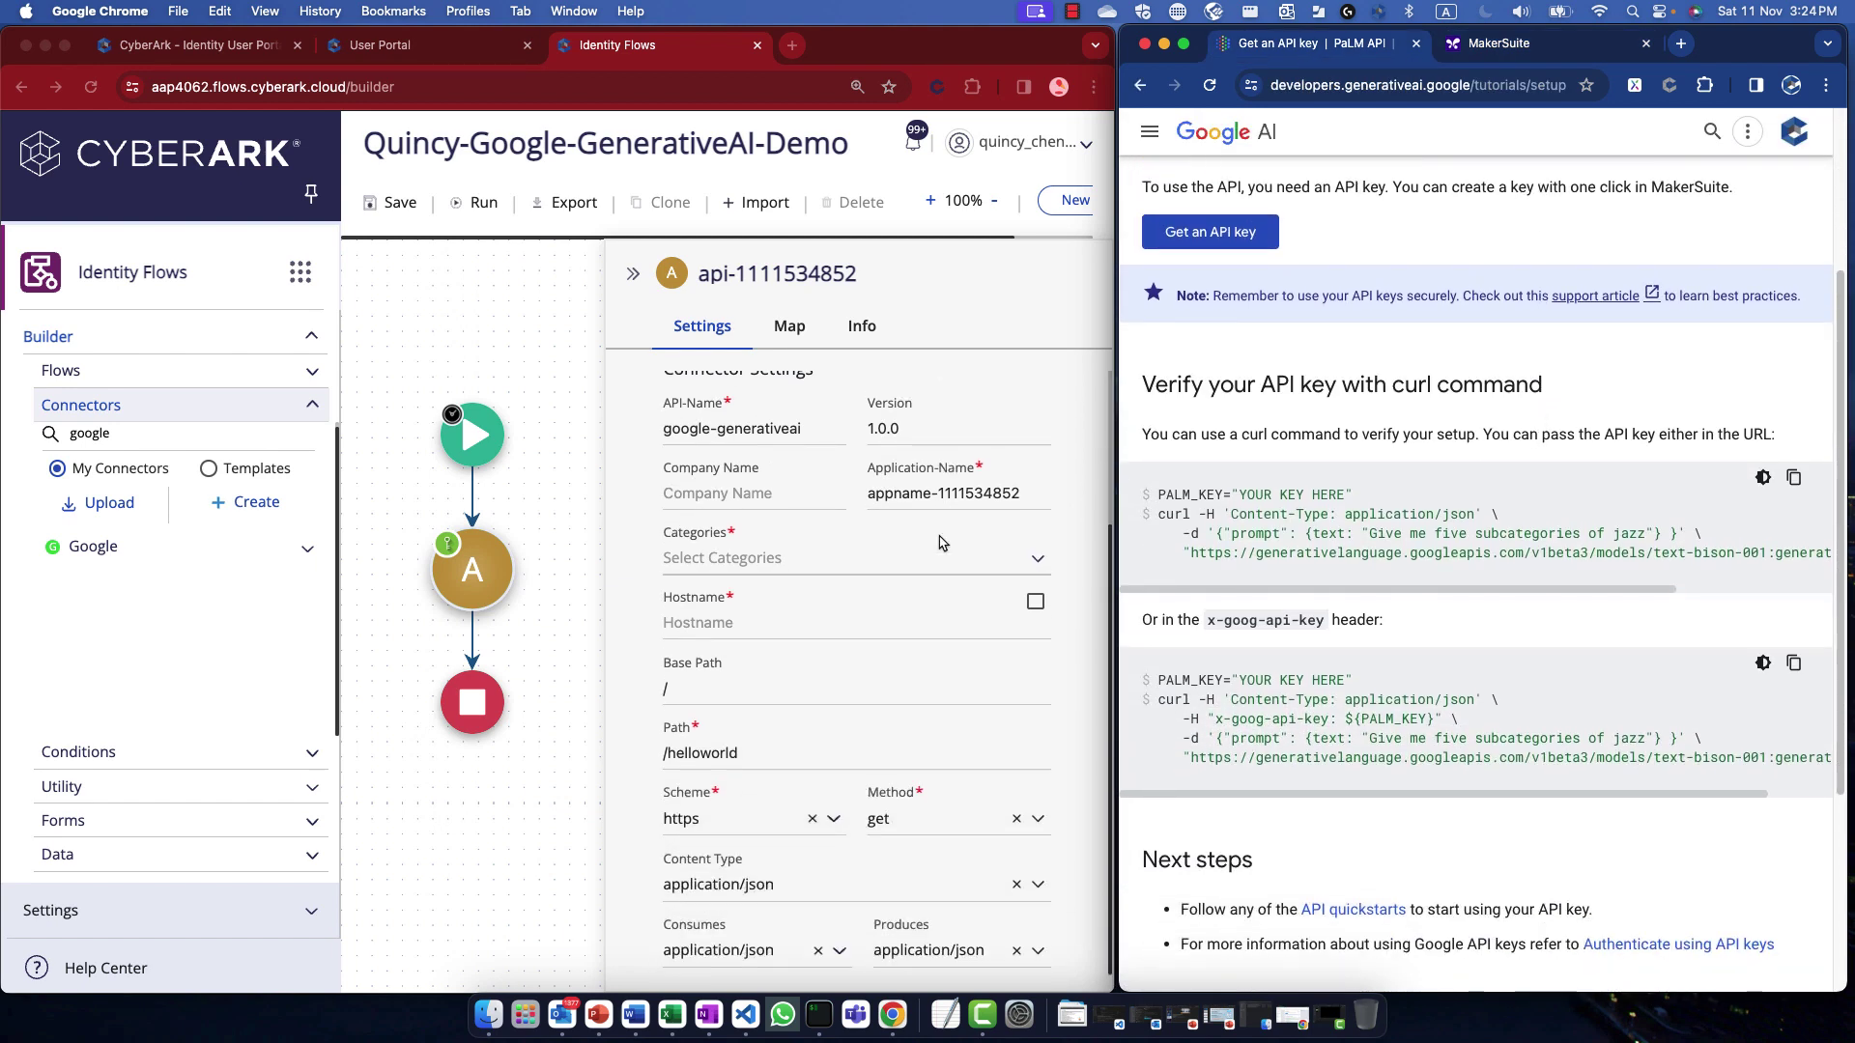
click(794, 500)
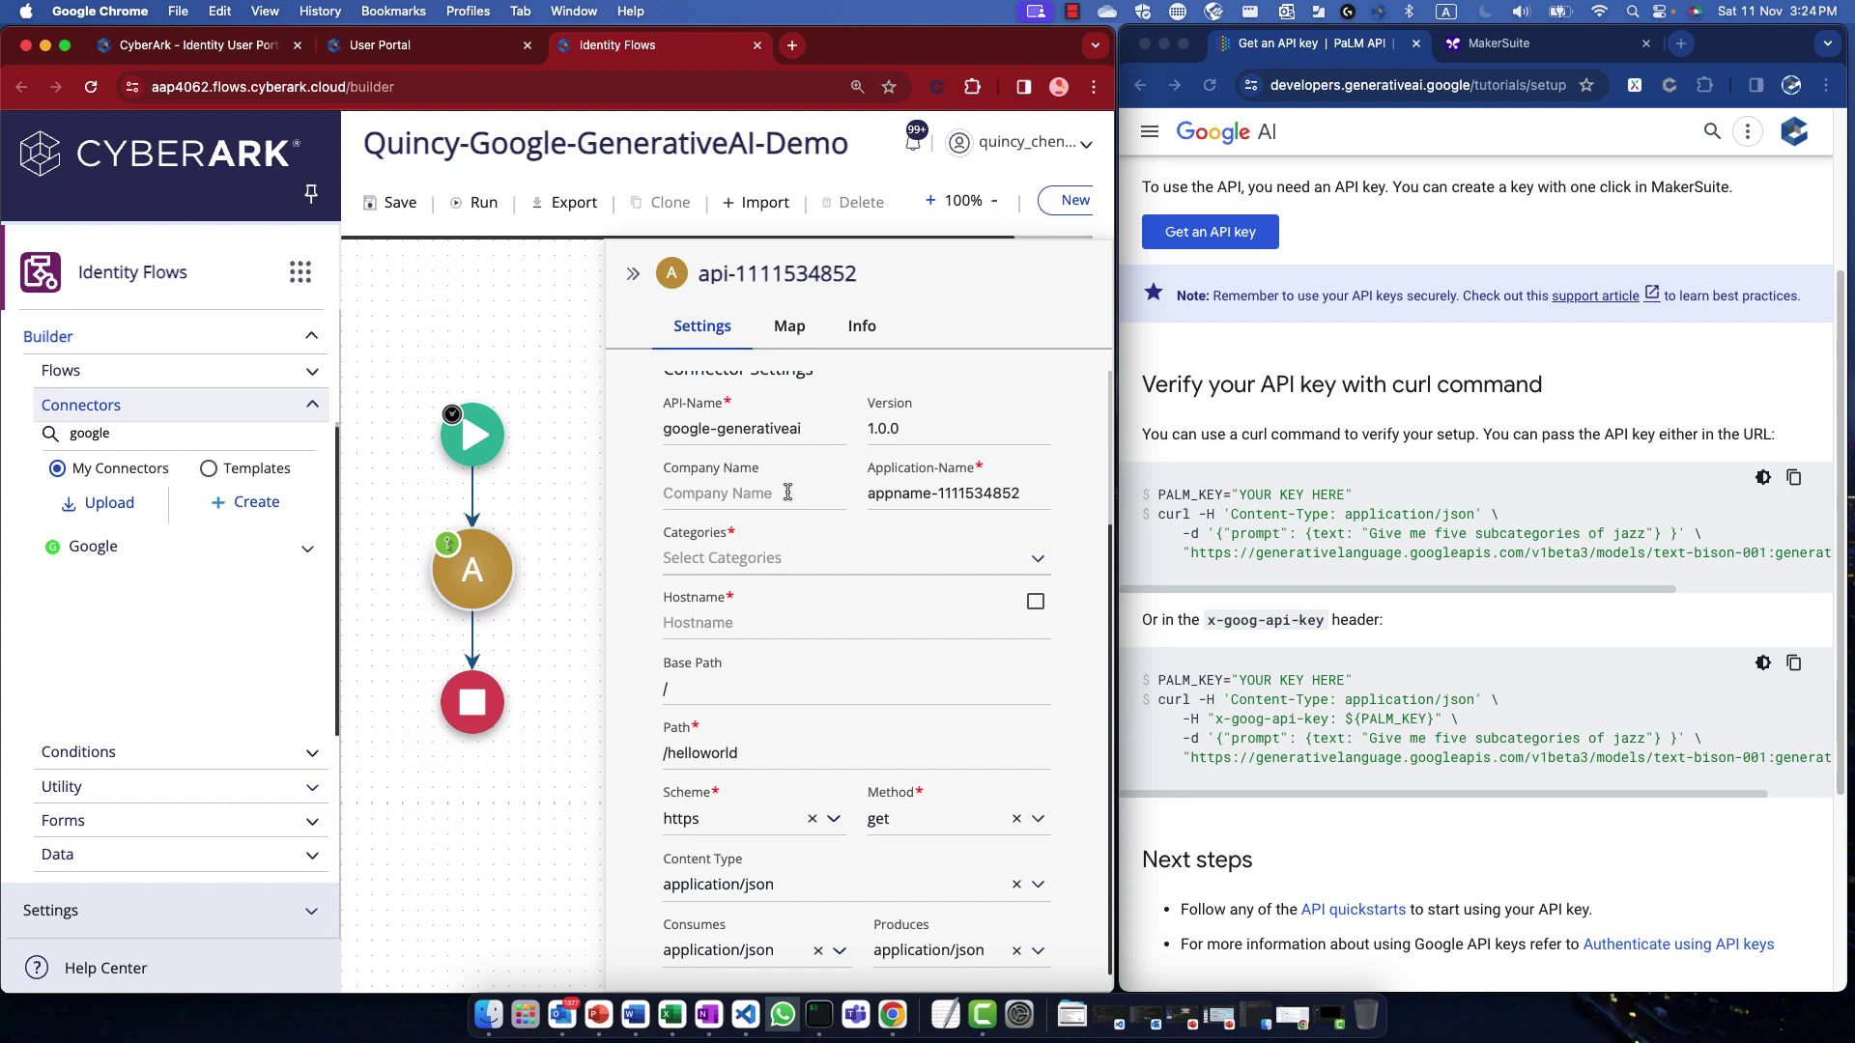
text(Google)
Step: Set Application-Name to text-bison-001 and the category to AI
drag(1654, 552, 1738, 553)
key(super+c)
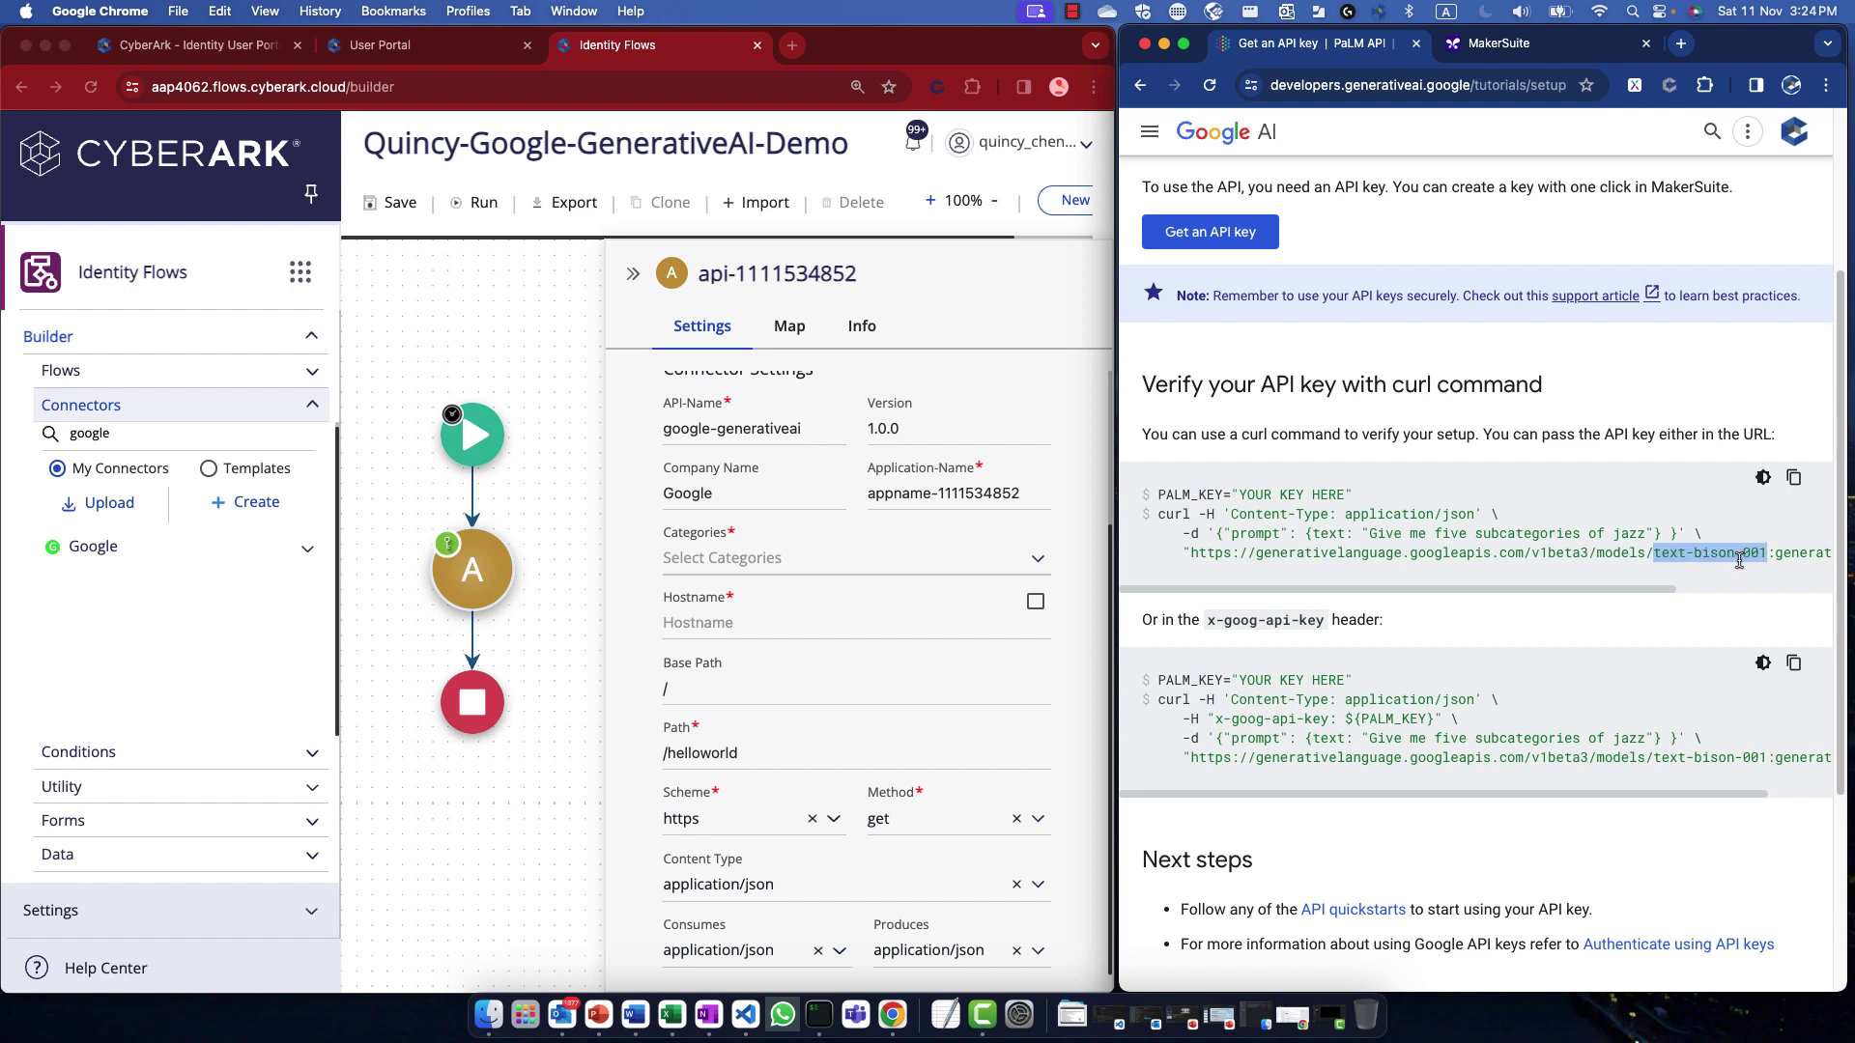
click(971, 504)
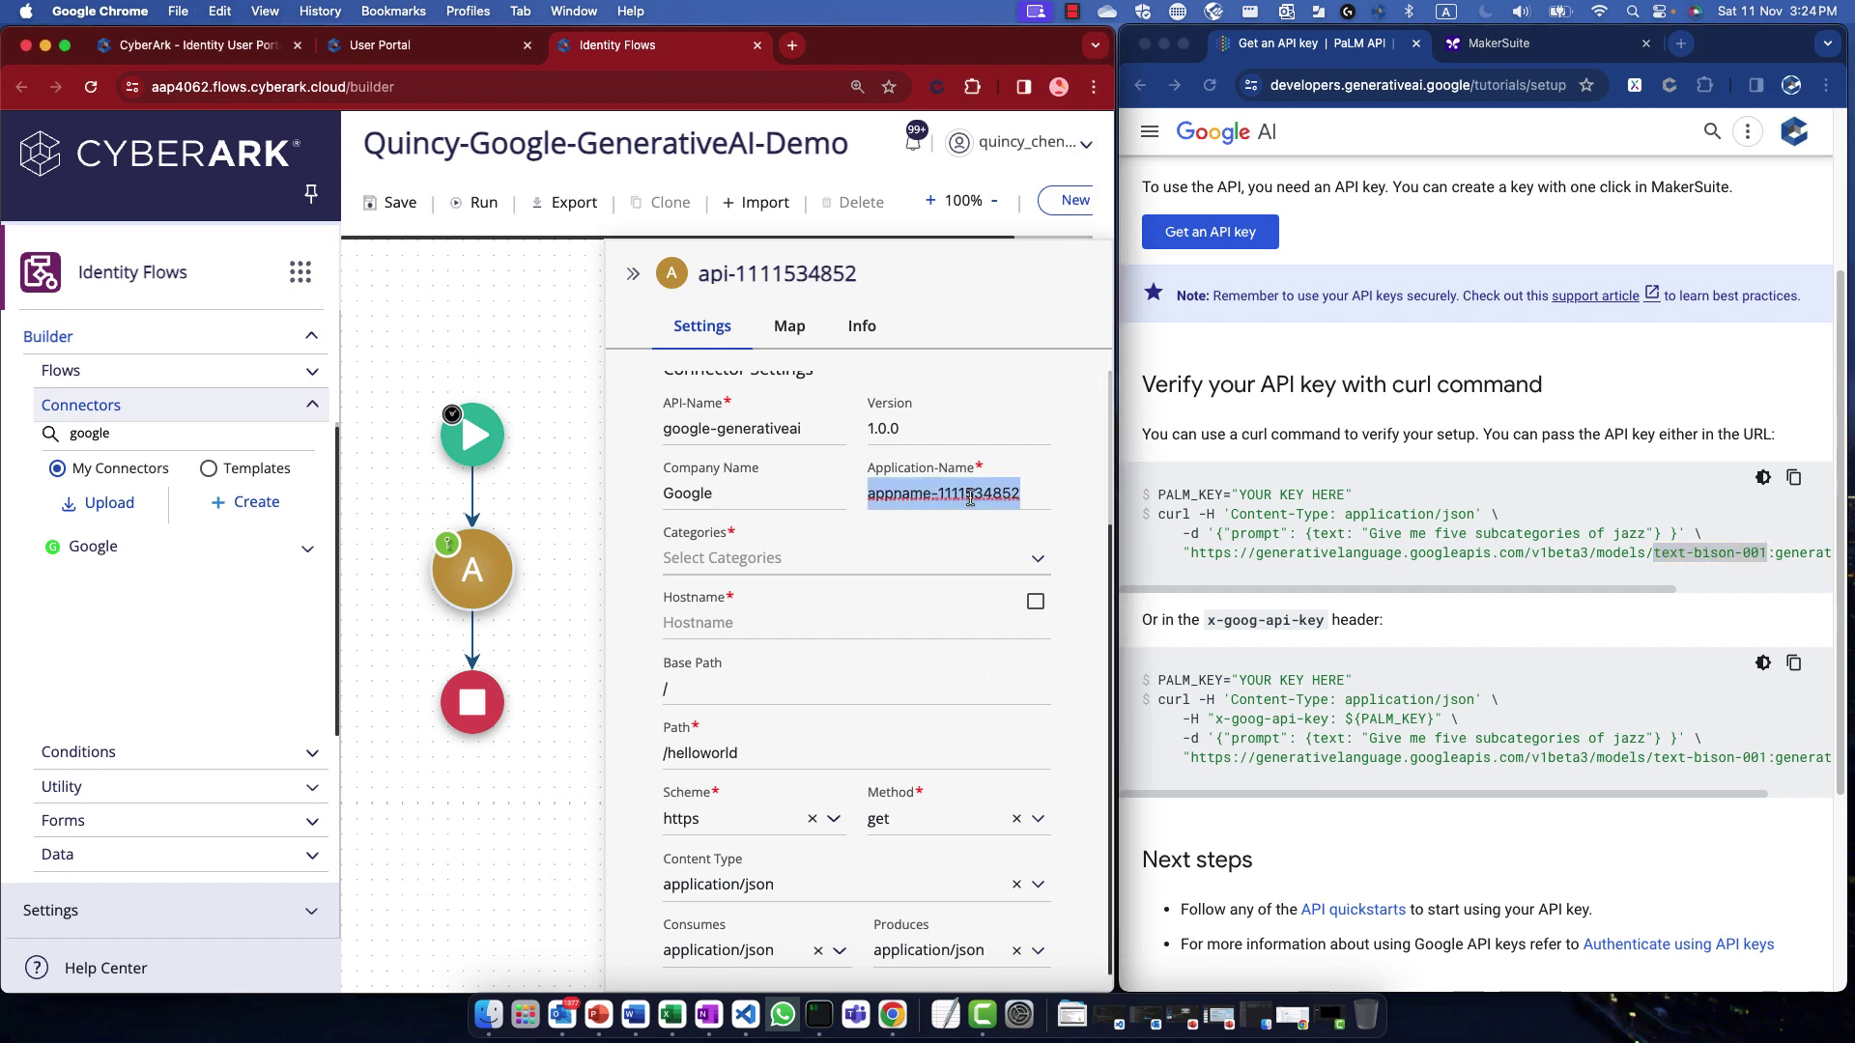
key(super+v)
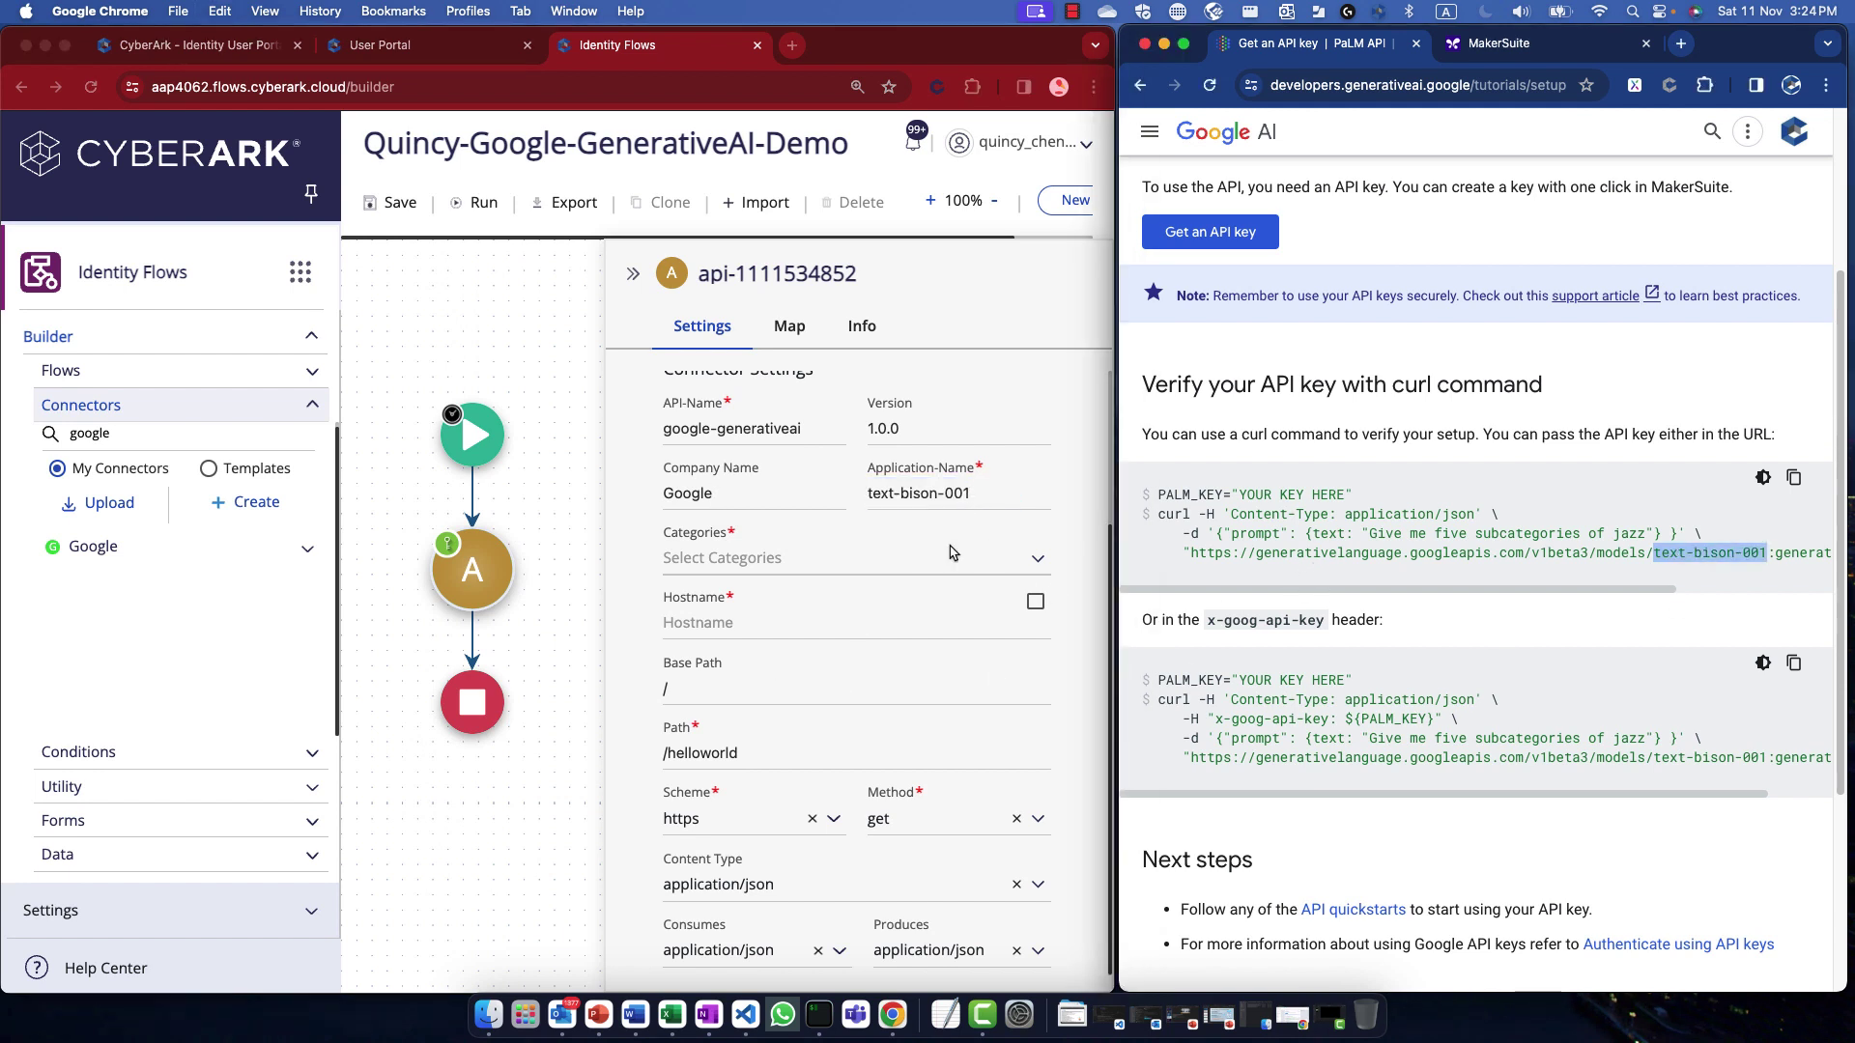
click(921, 560)
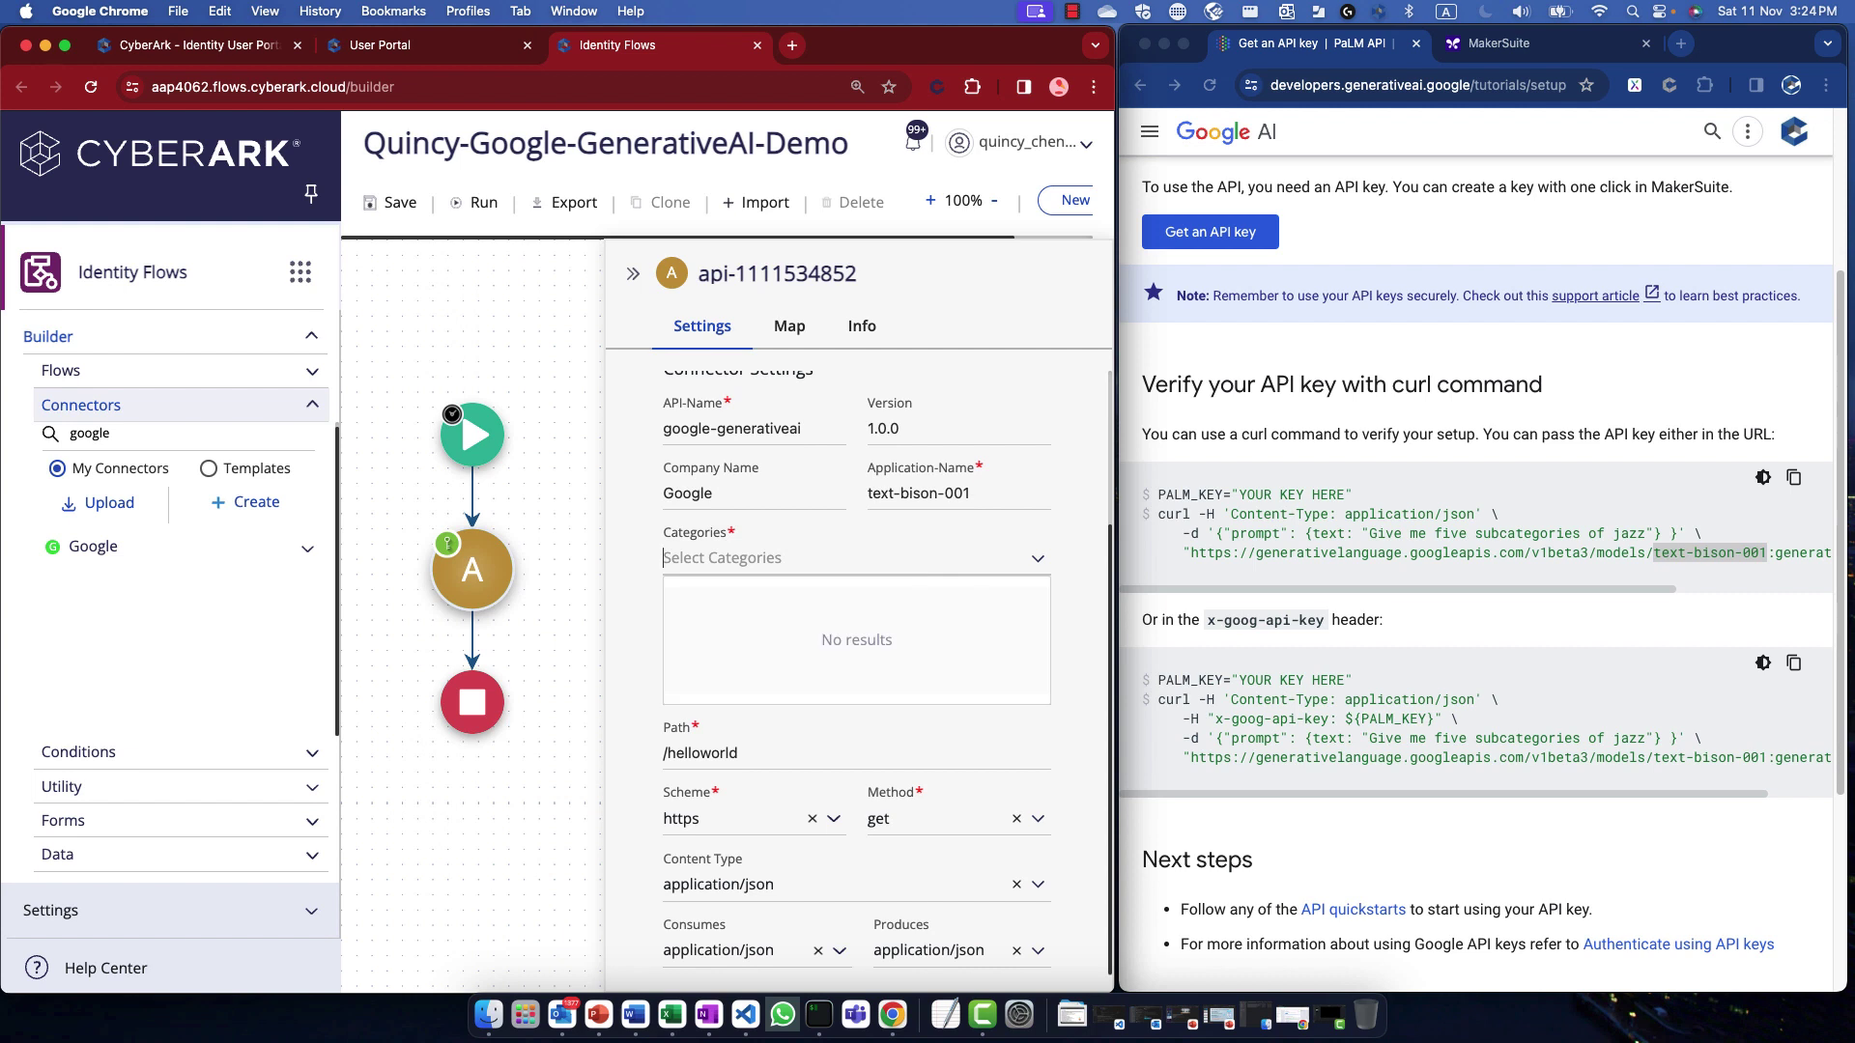
text(A()
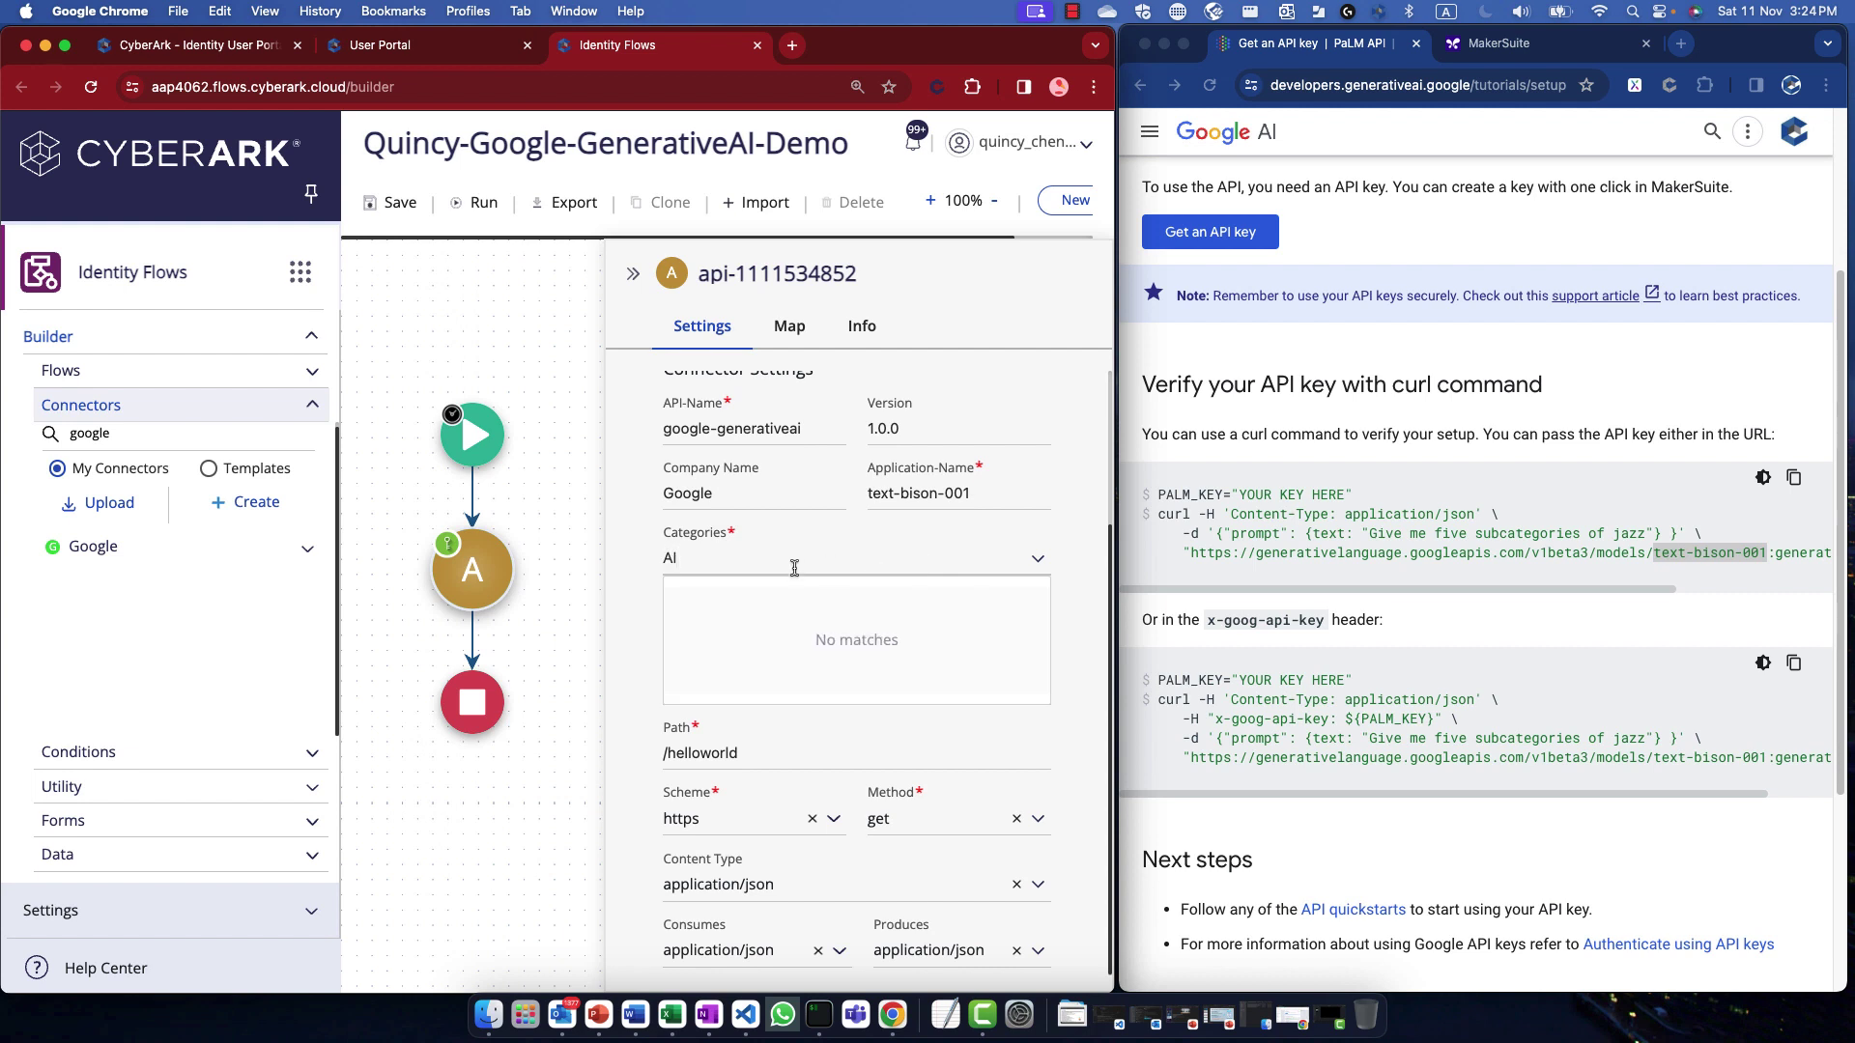
key(Return)
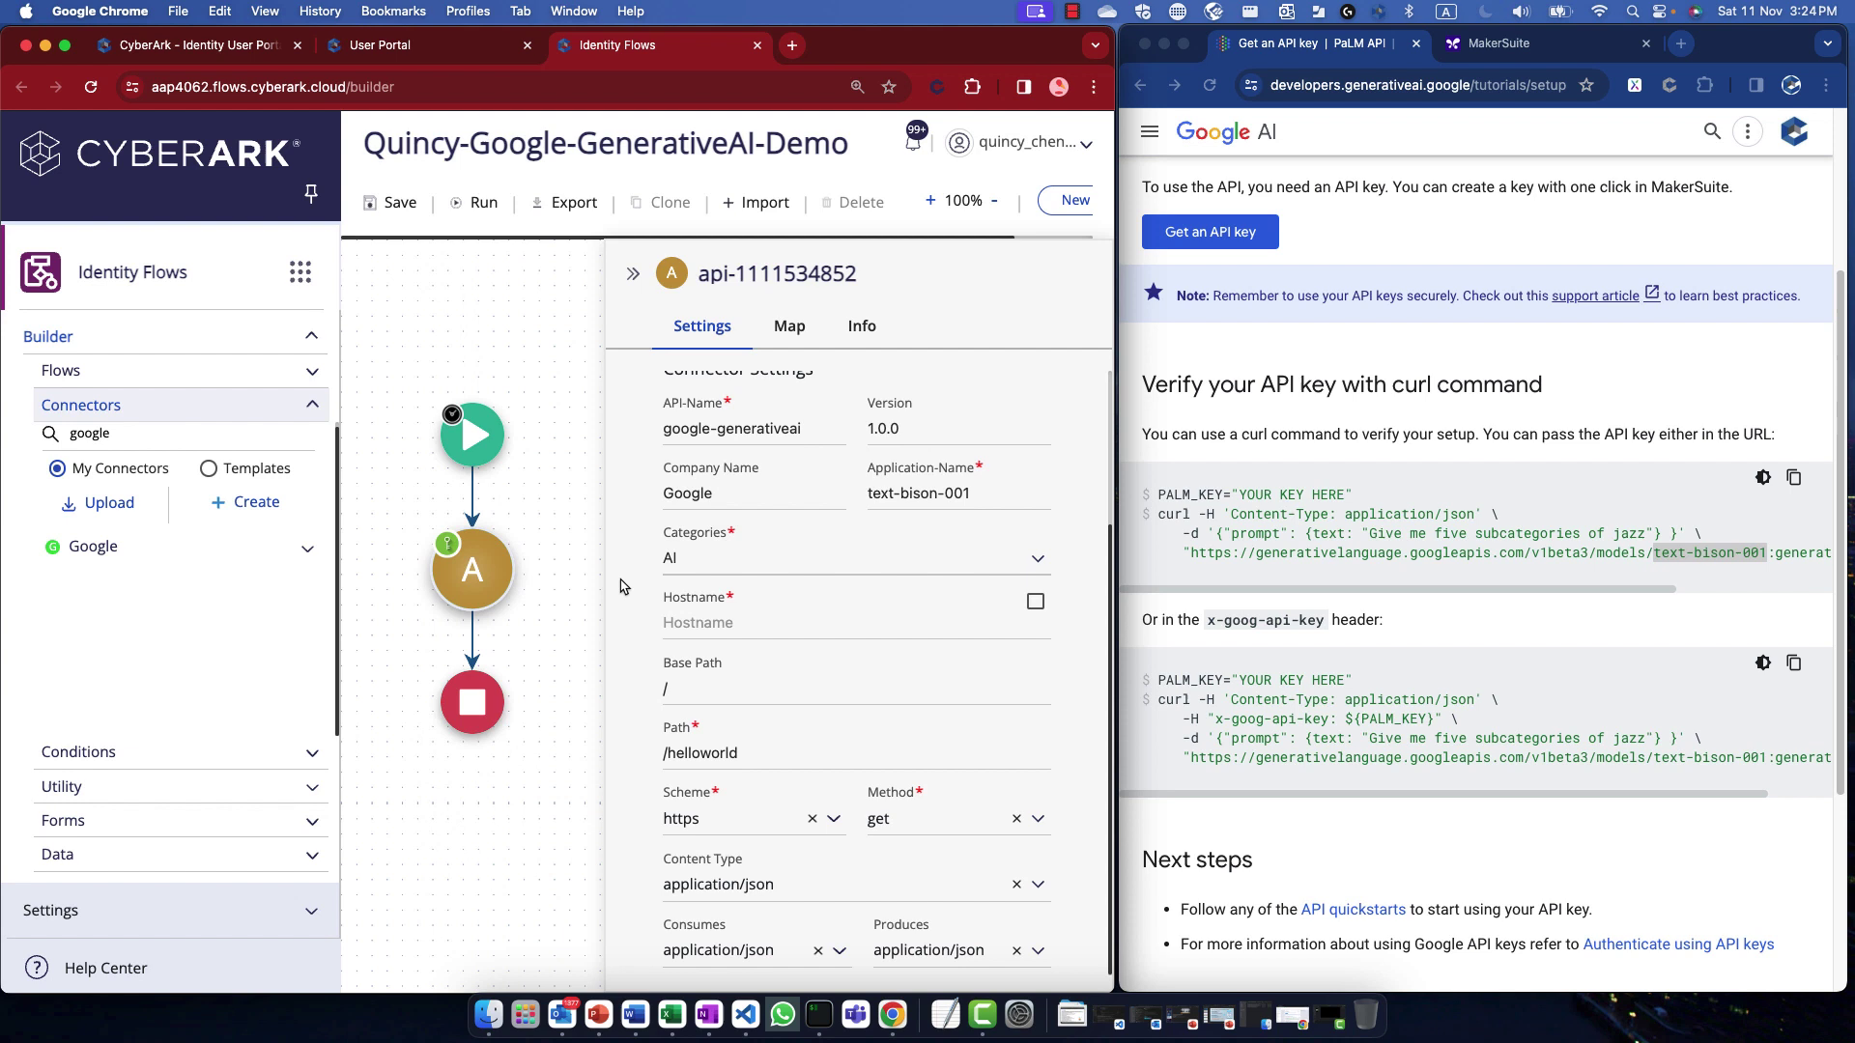
click(1279, 570)
drag(1256, 553, 1525, 556)
Step: Set the Hostname to generativelanguage.googleapis.com and the Base Path to /v1beta3
click(835, 630)
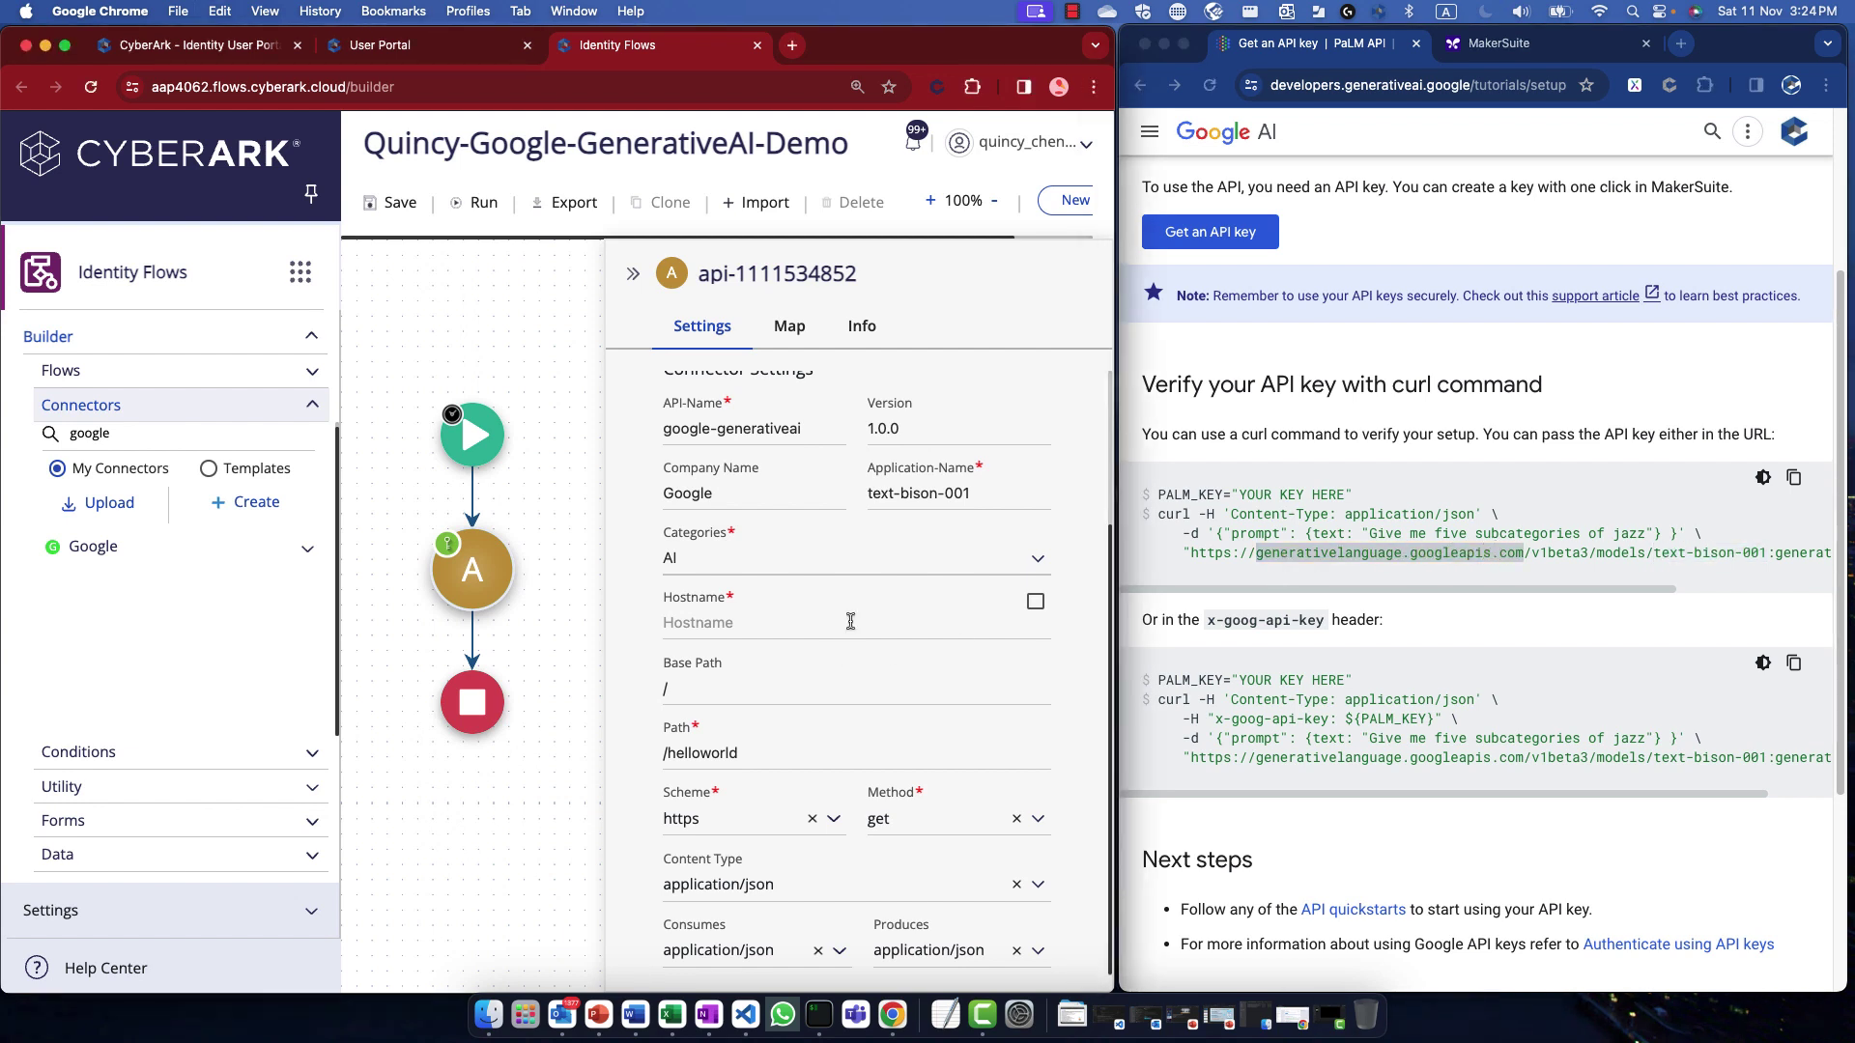
text(generativelanguage.googleapis.com)
click(1500, 594)
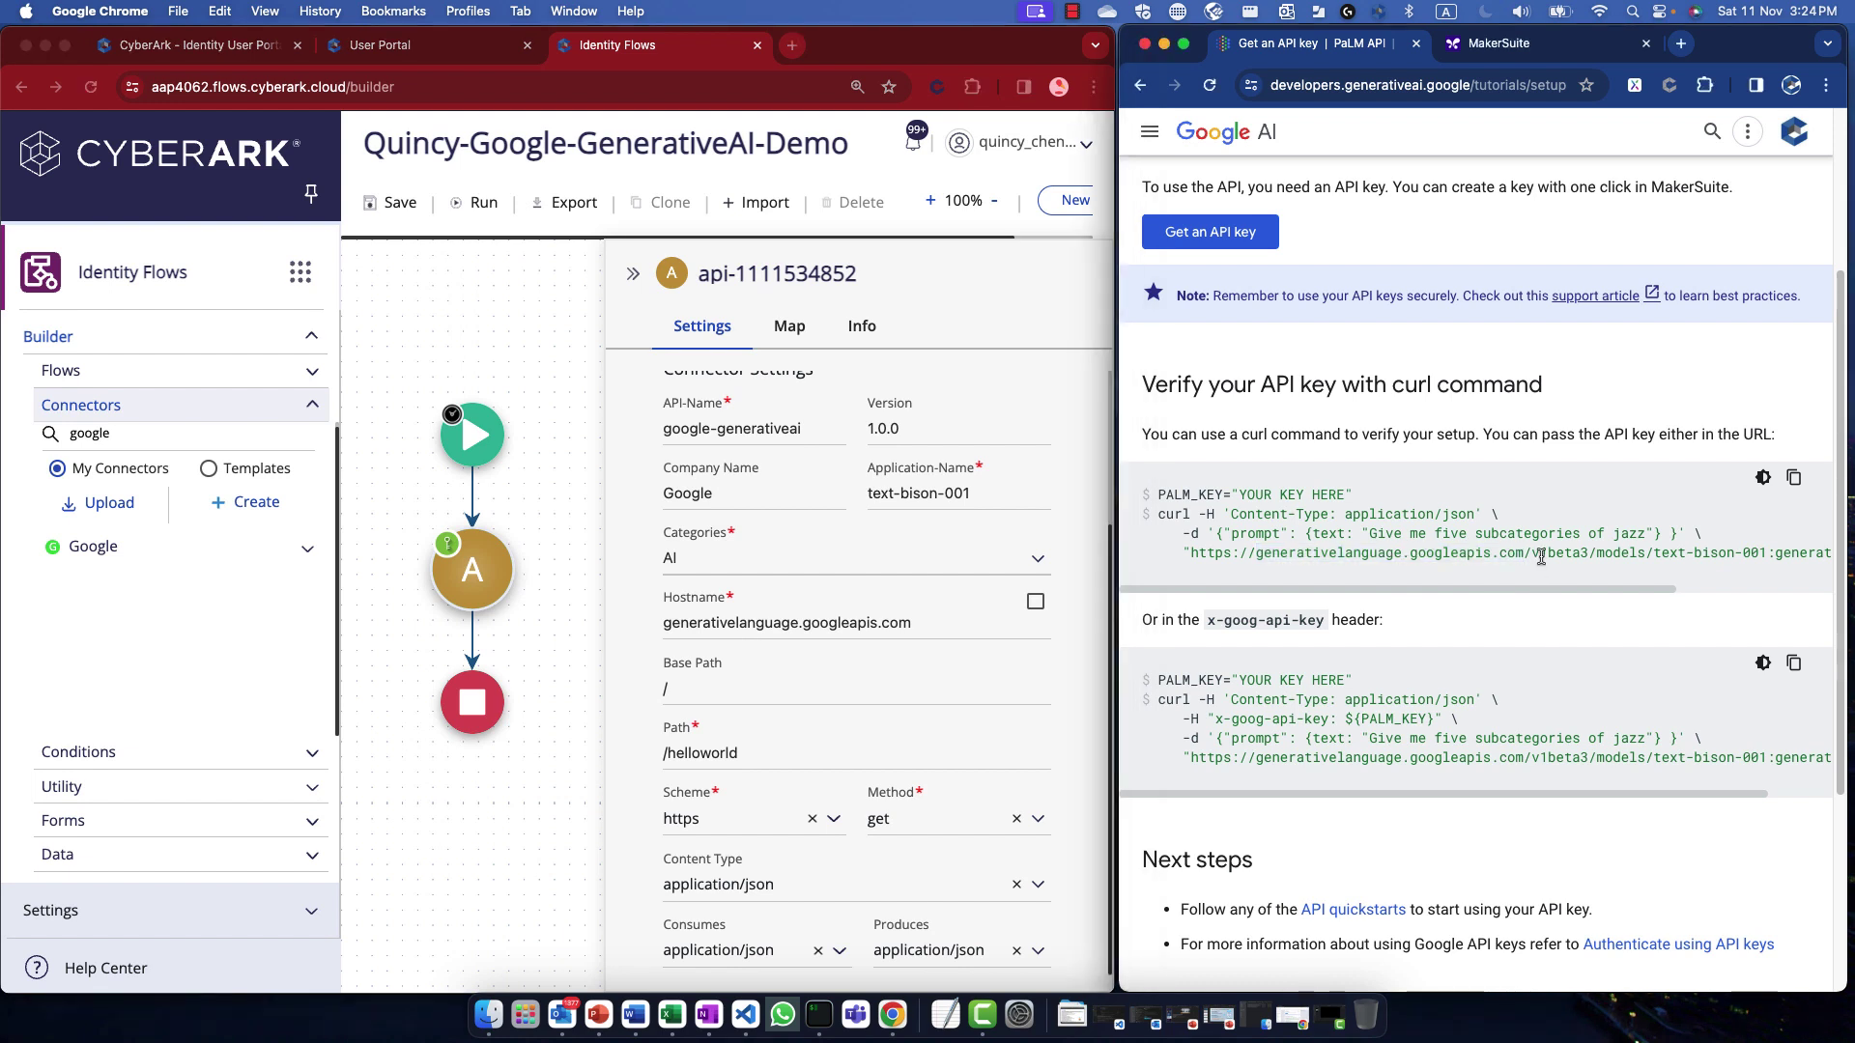
double_click(1559, 554)
key(super+c)
click(817, 685)
key(super+v)
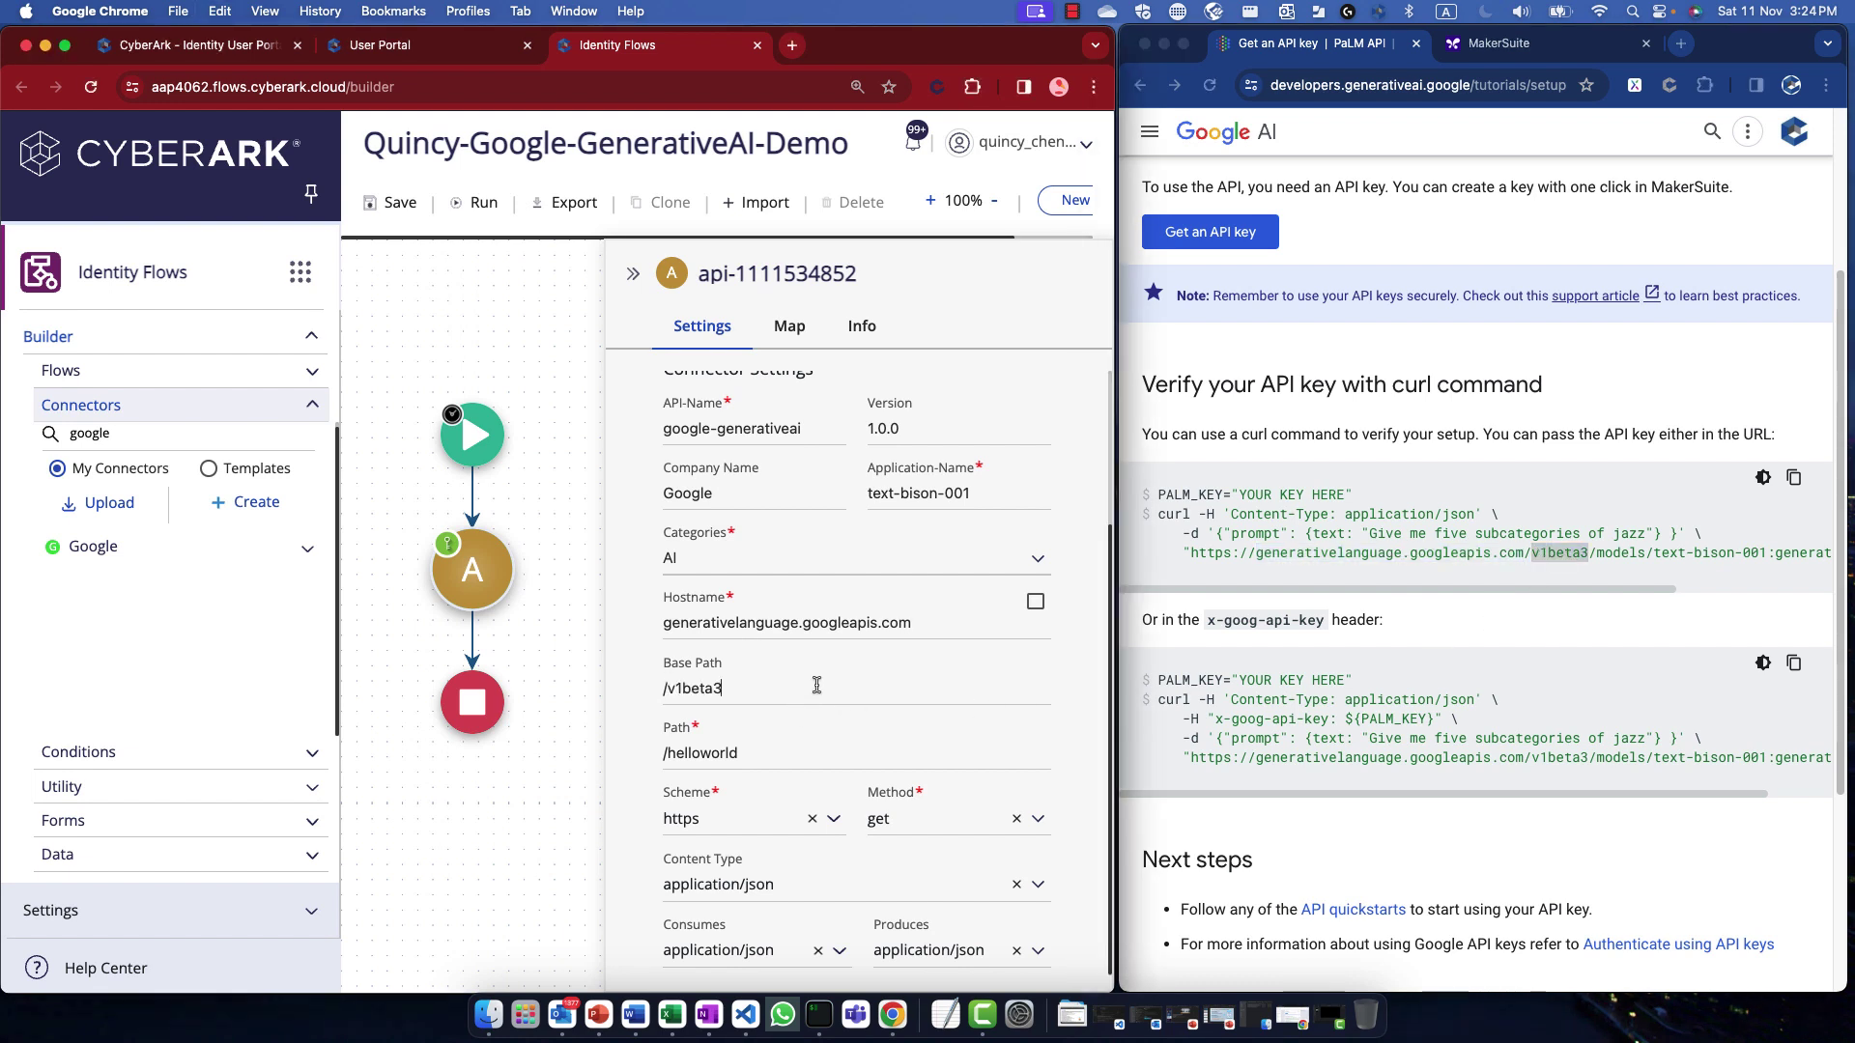
Step: Change the Path from /helloworld to /models/text-bison-001:generateText
drag(1594, 553, 1645, 556)
key(cmd+c)
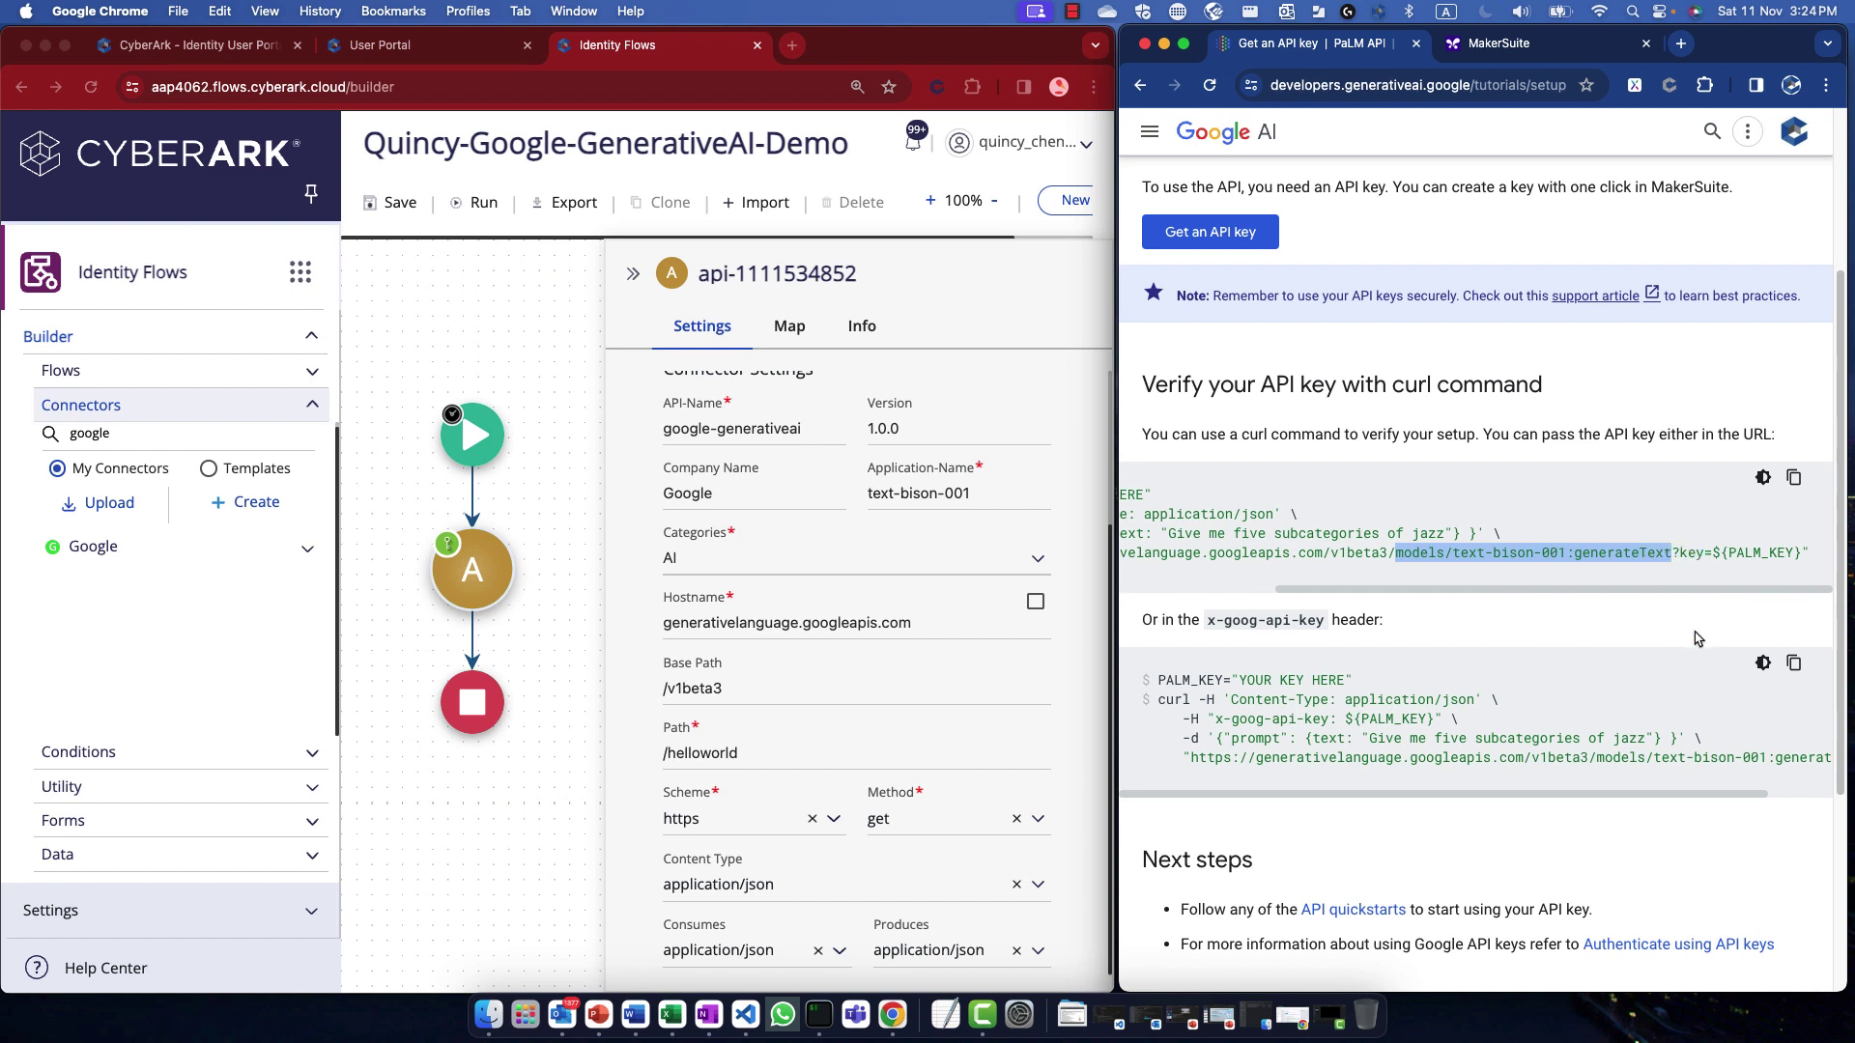
click(839, 752)
double_click(780, 762)
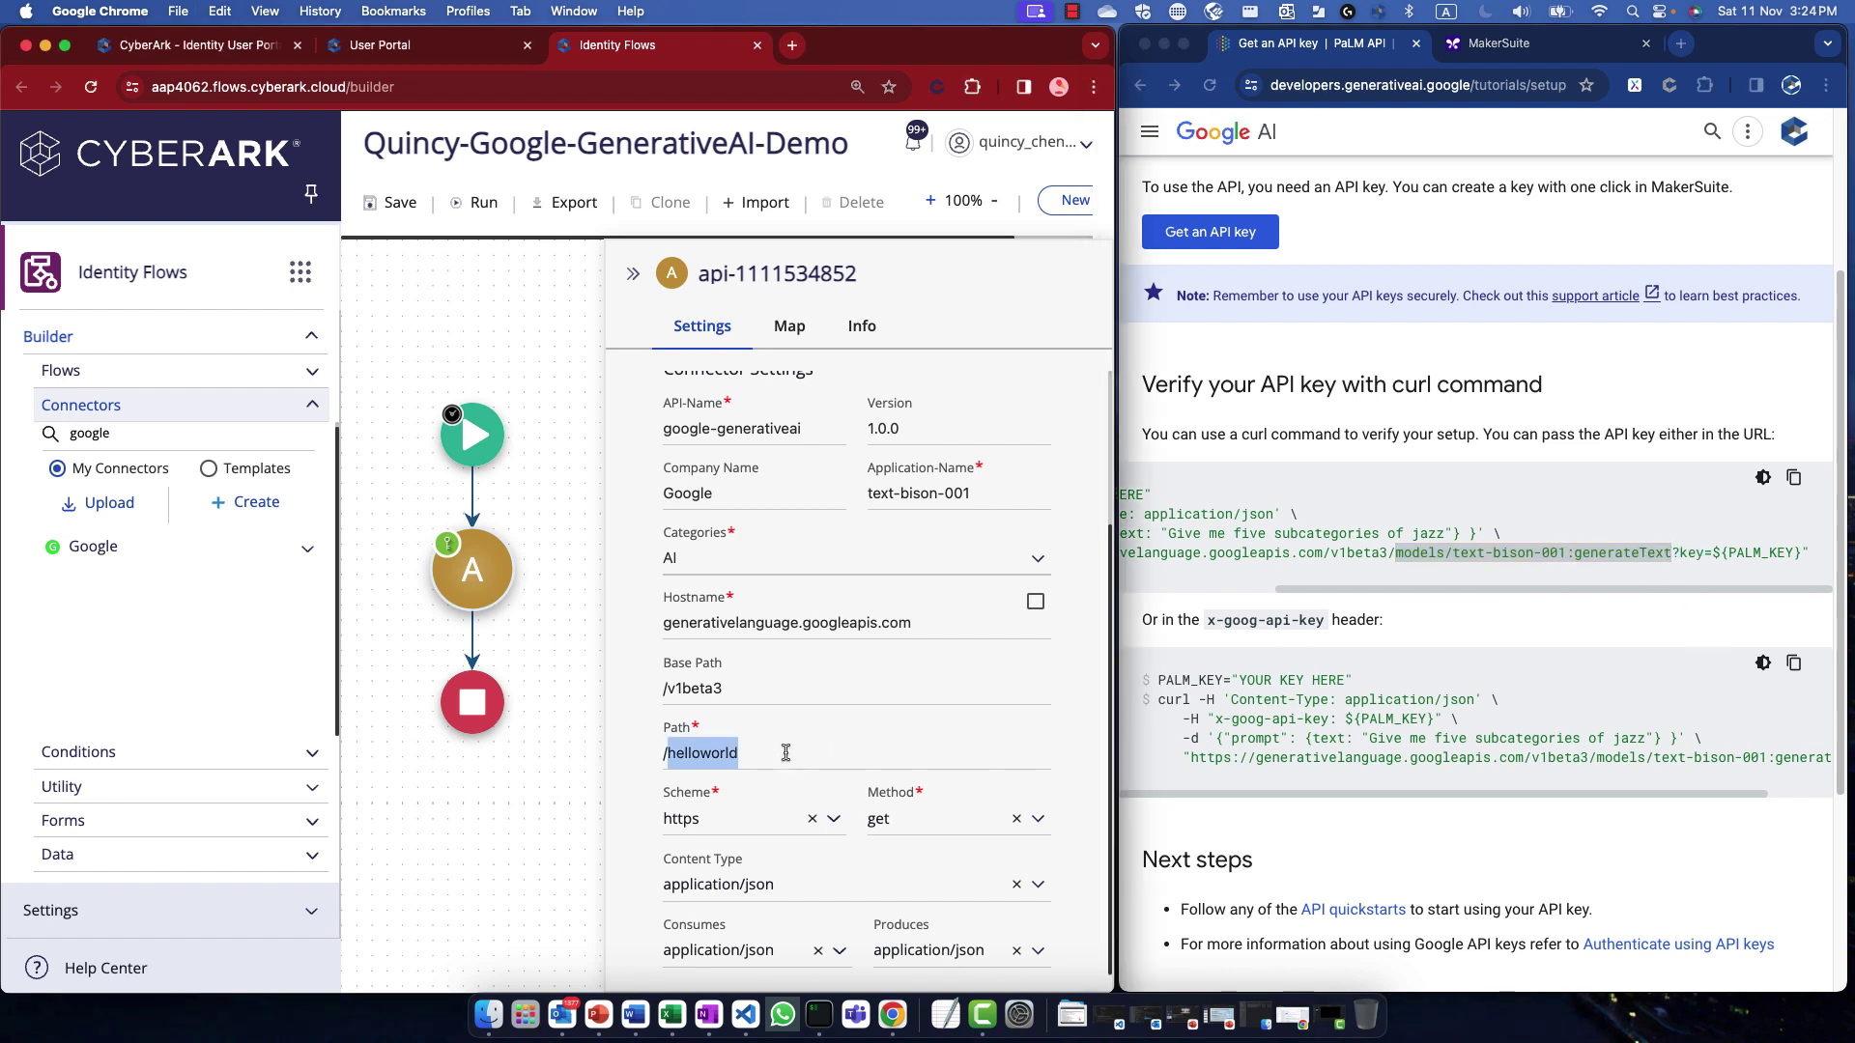
key(cmd+v)
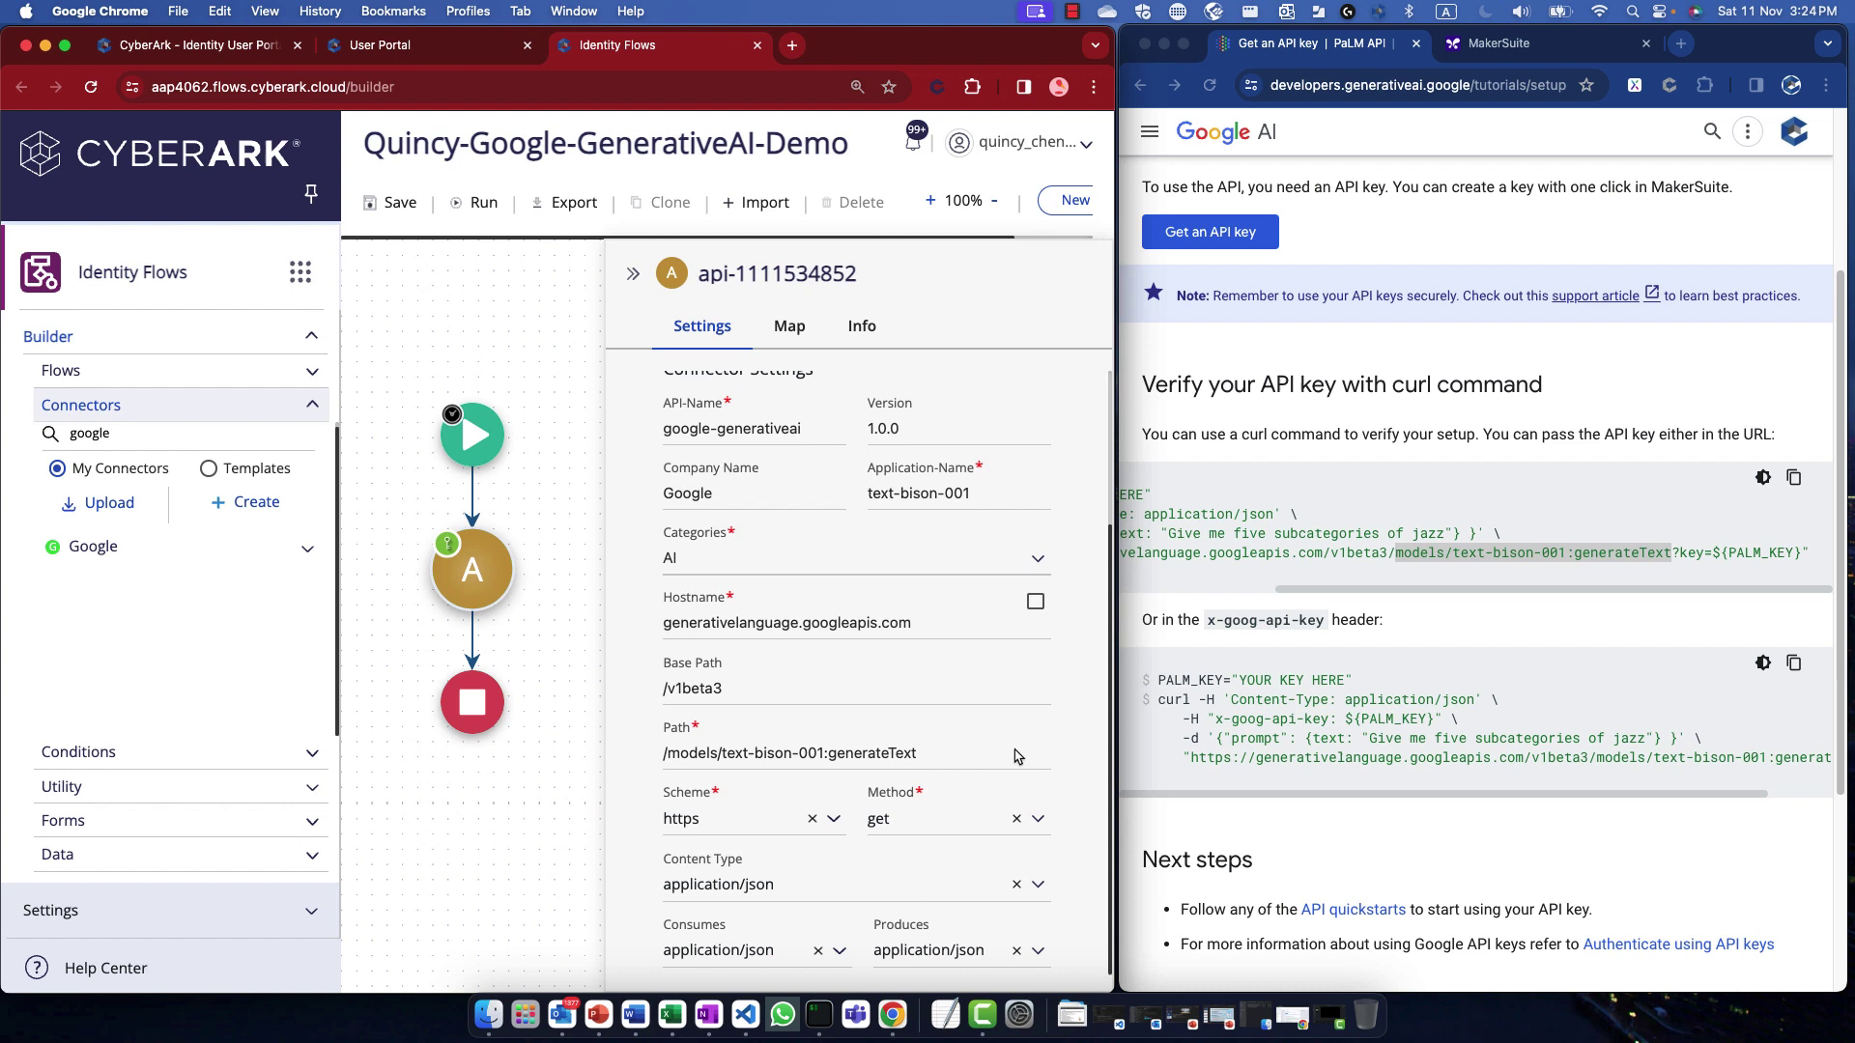
click(1291, 603)
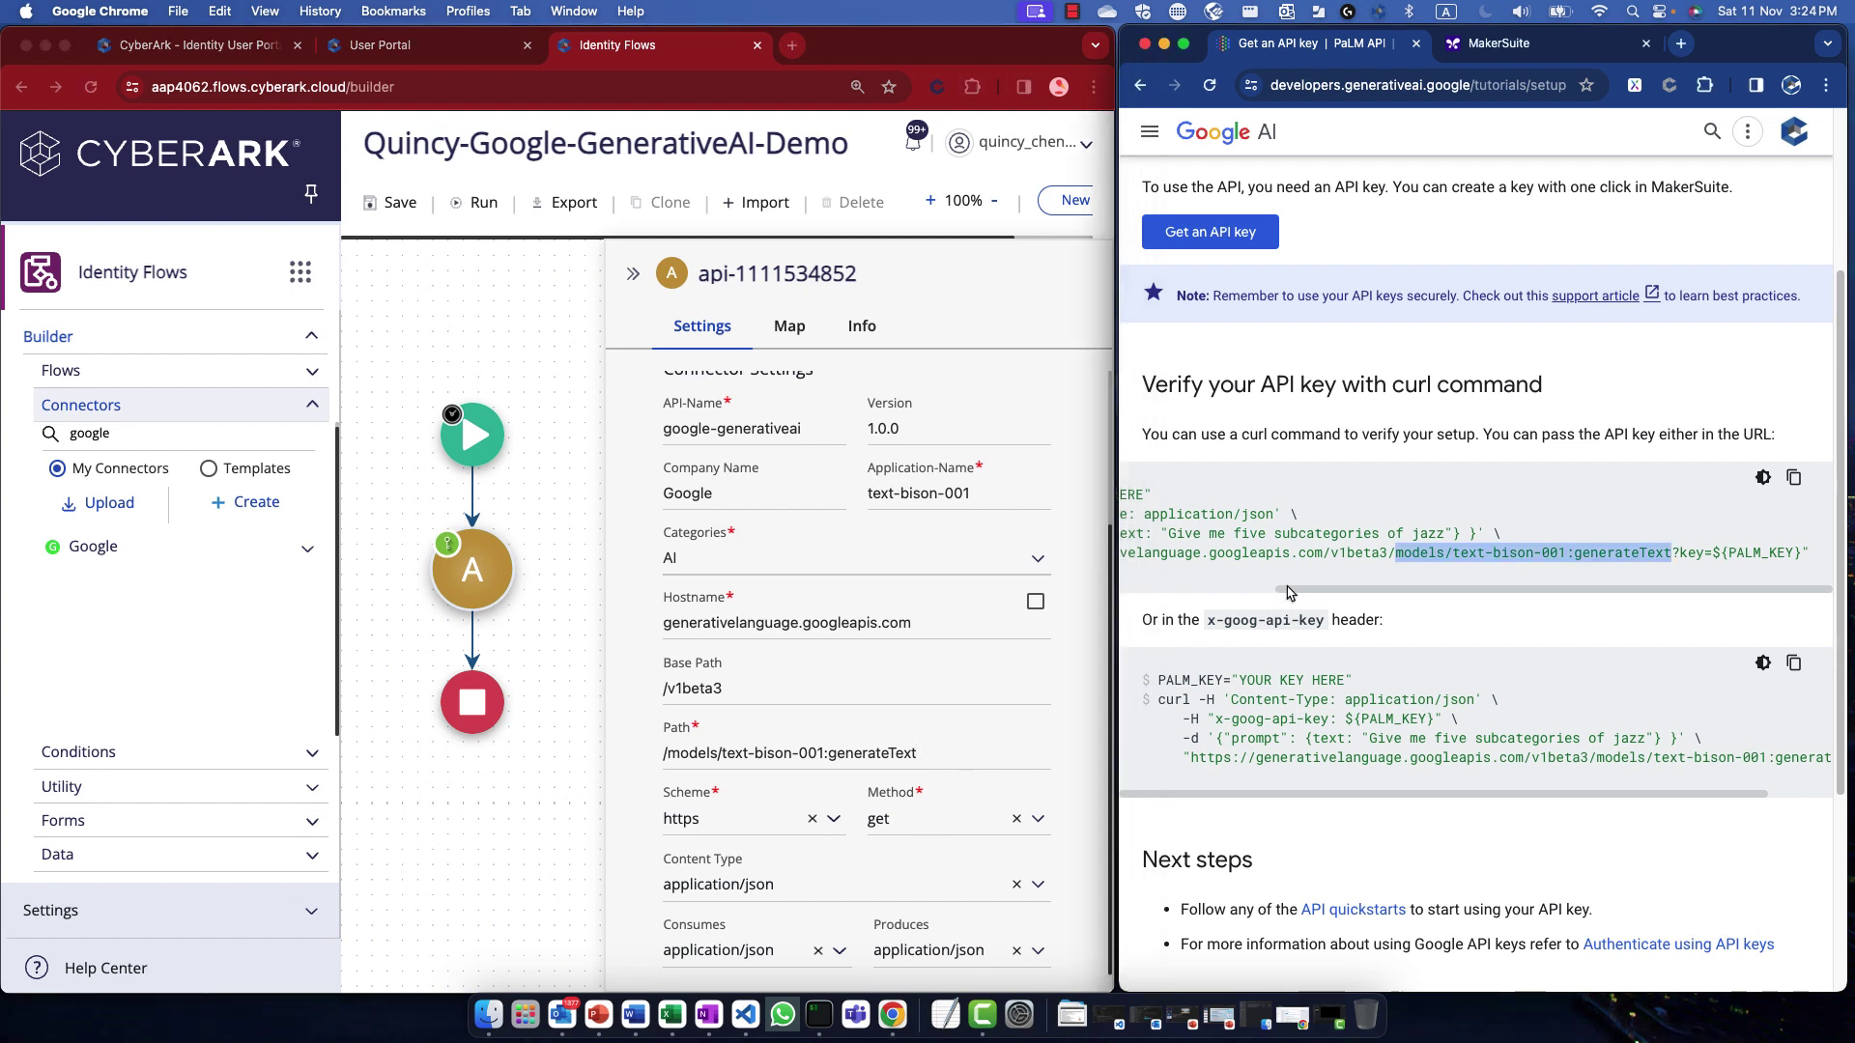
click(1235, 591)
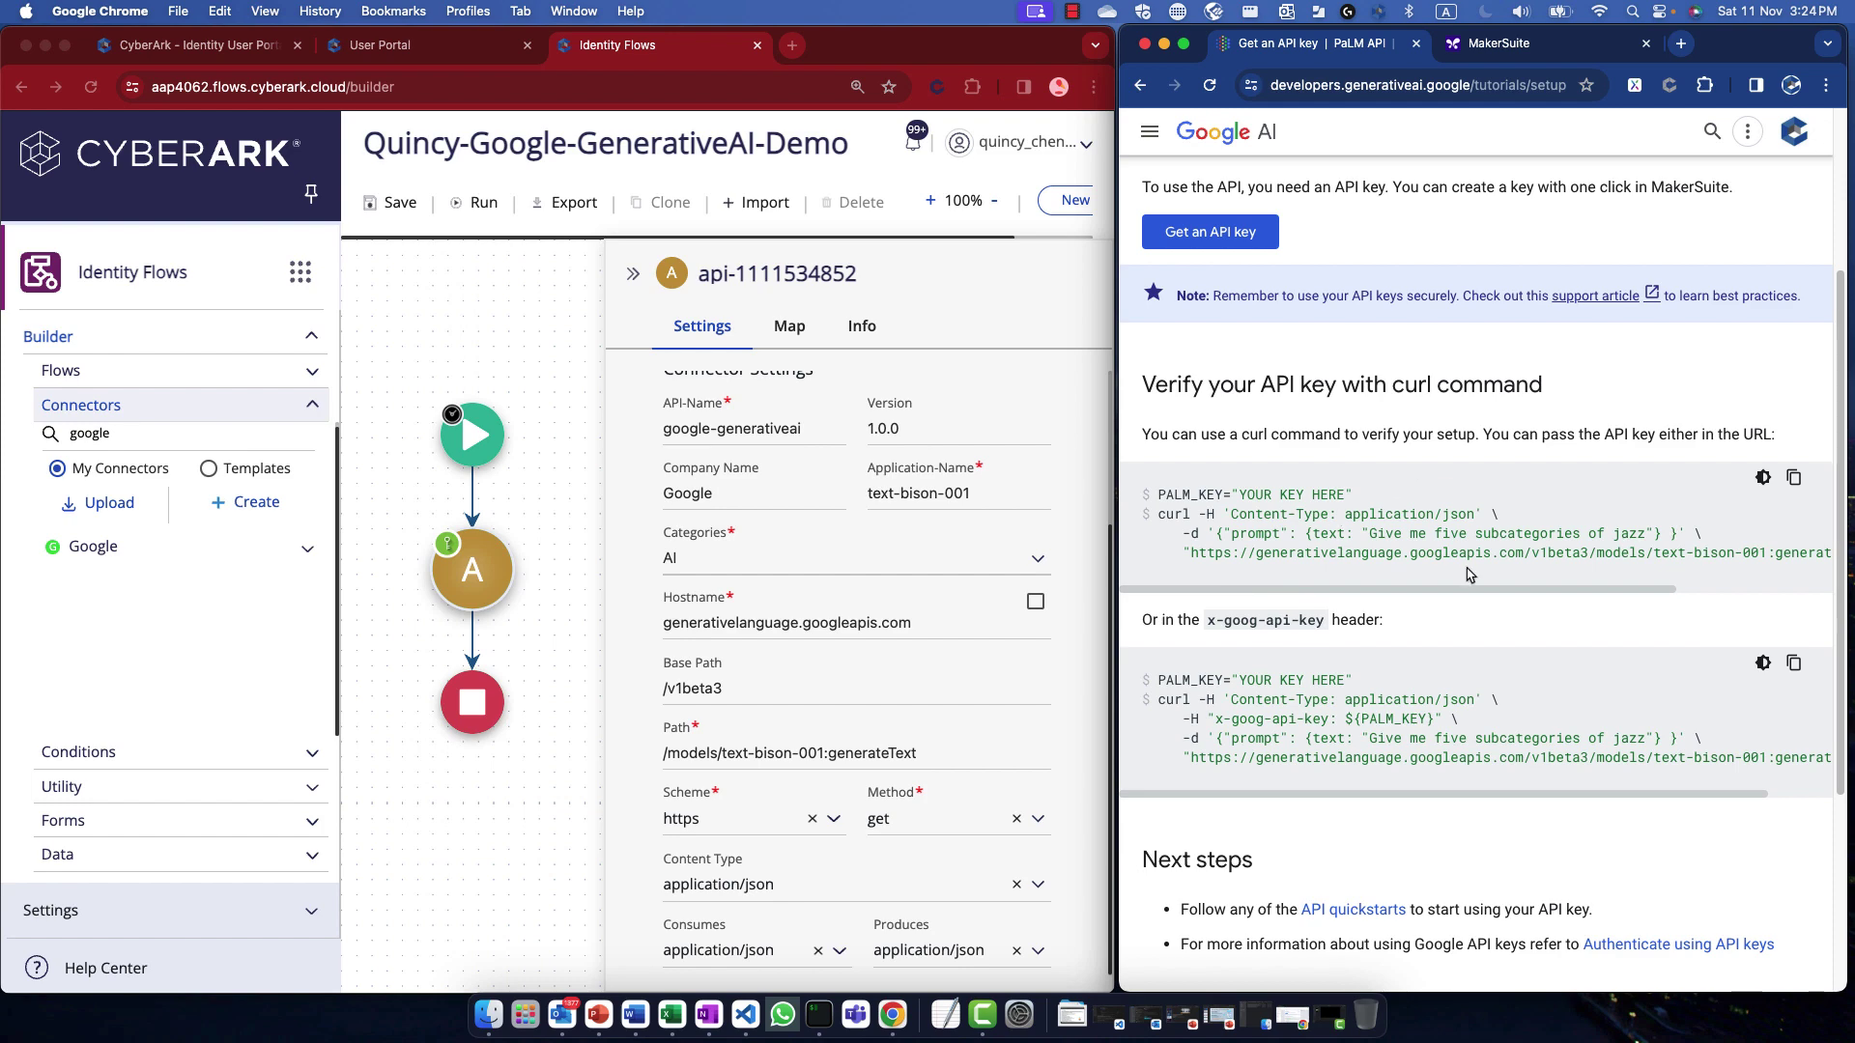
scroll(1467, 573, down, 5)
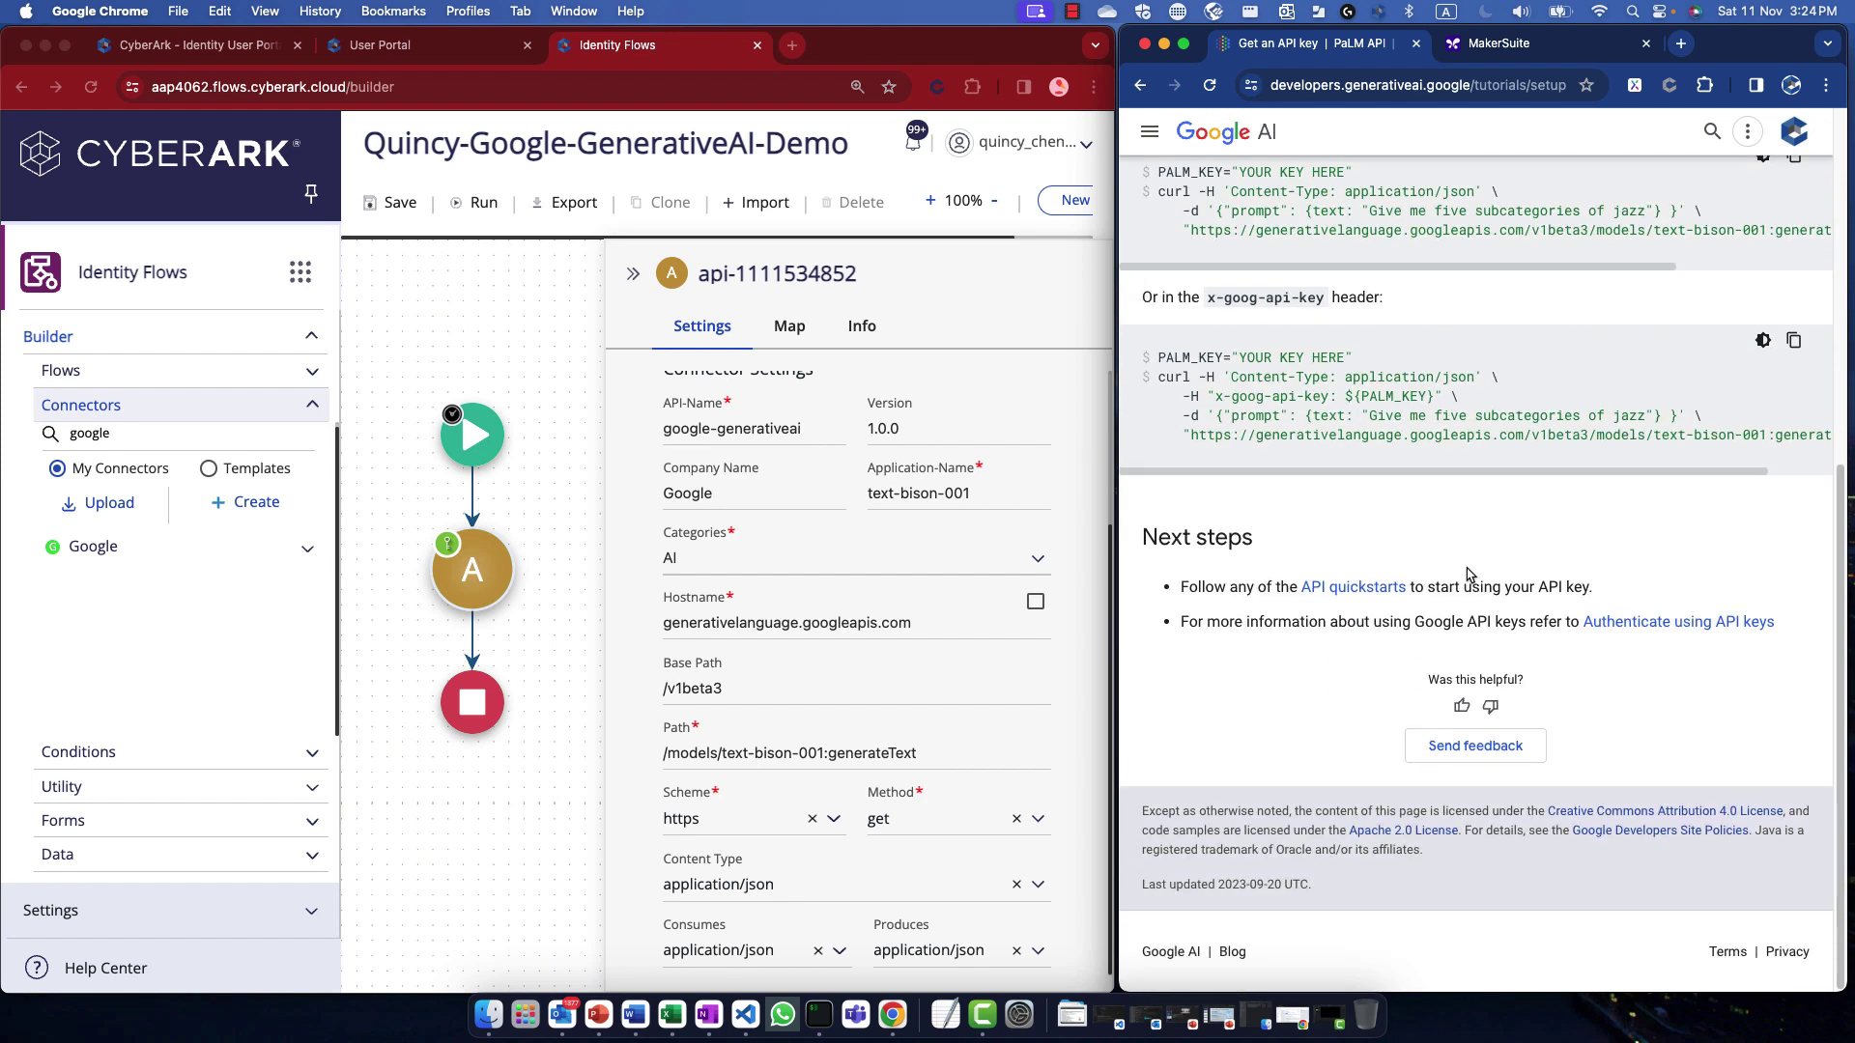
scroll(1467, 573, up, 10)
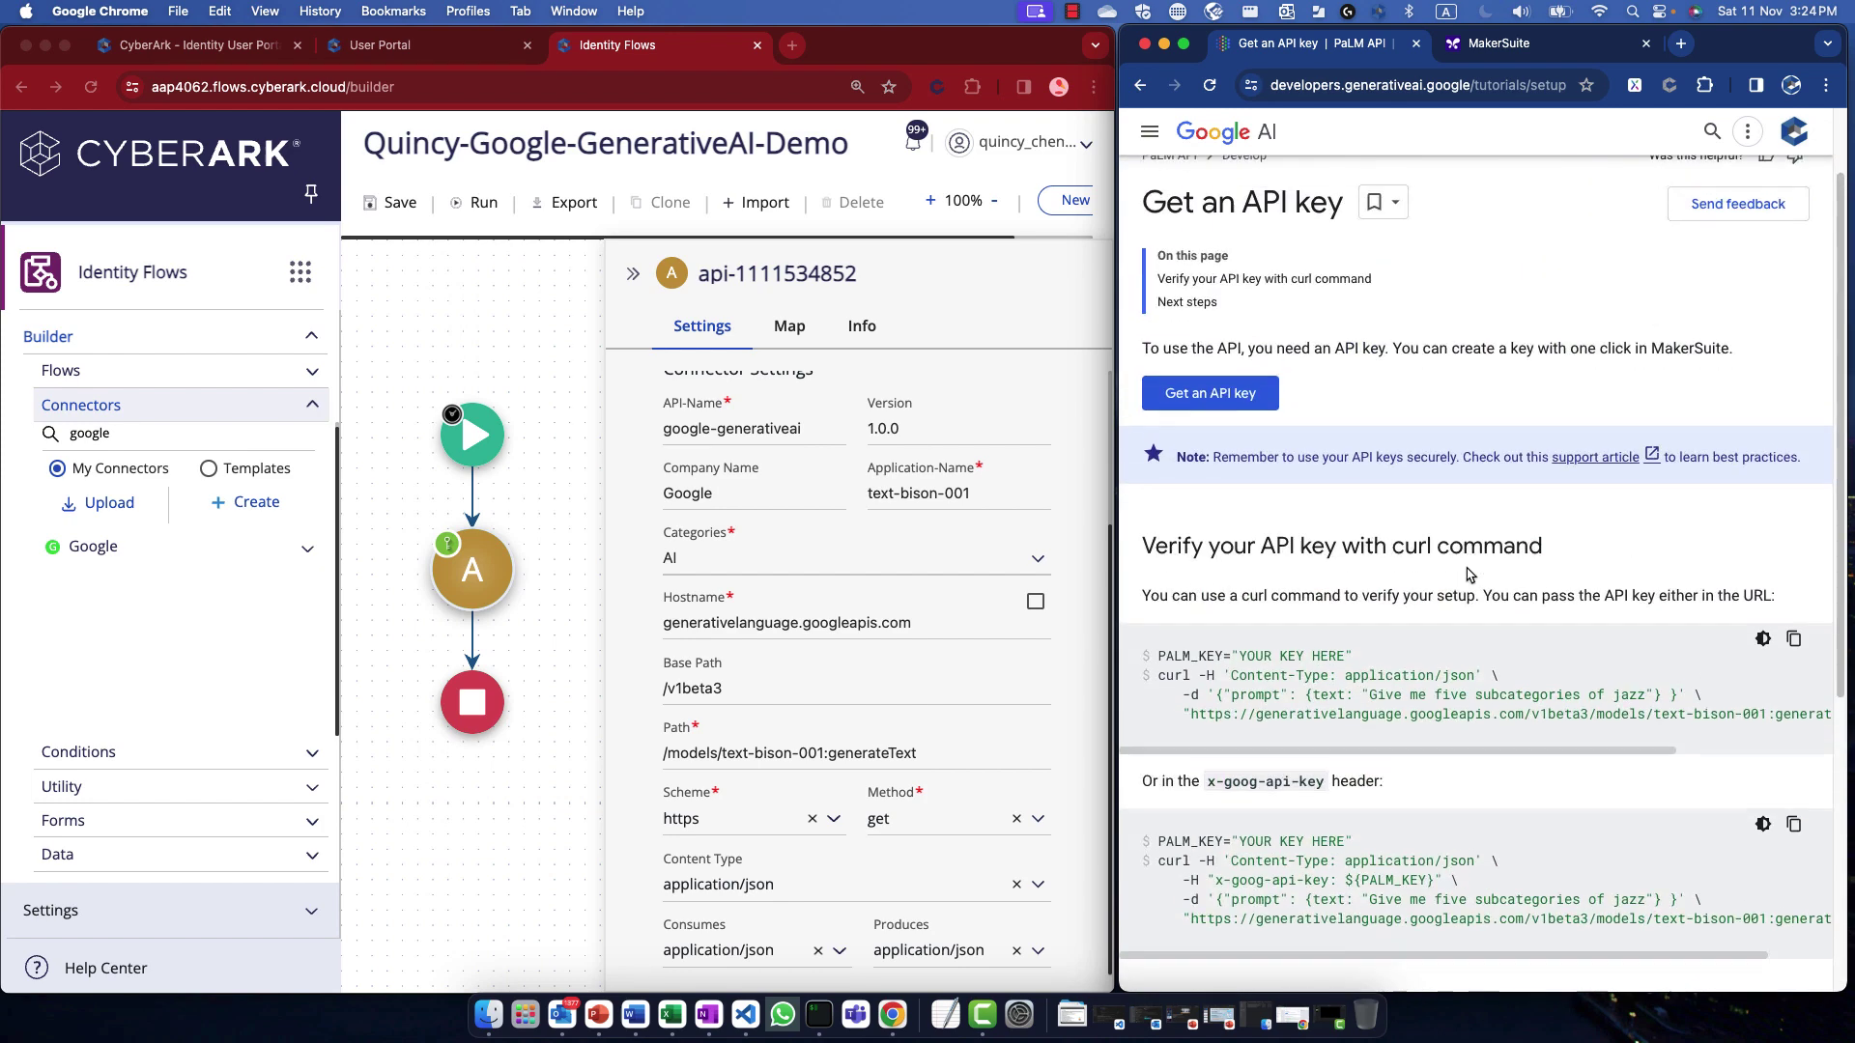
Step: Check the POST in the PaLM quickstart's curl example and set the connector method to post
click(1149, 134)
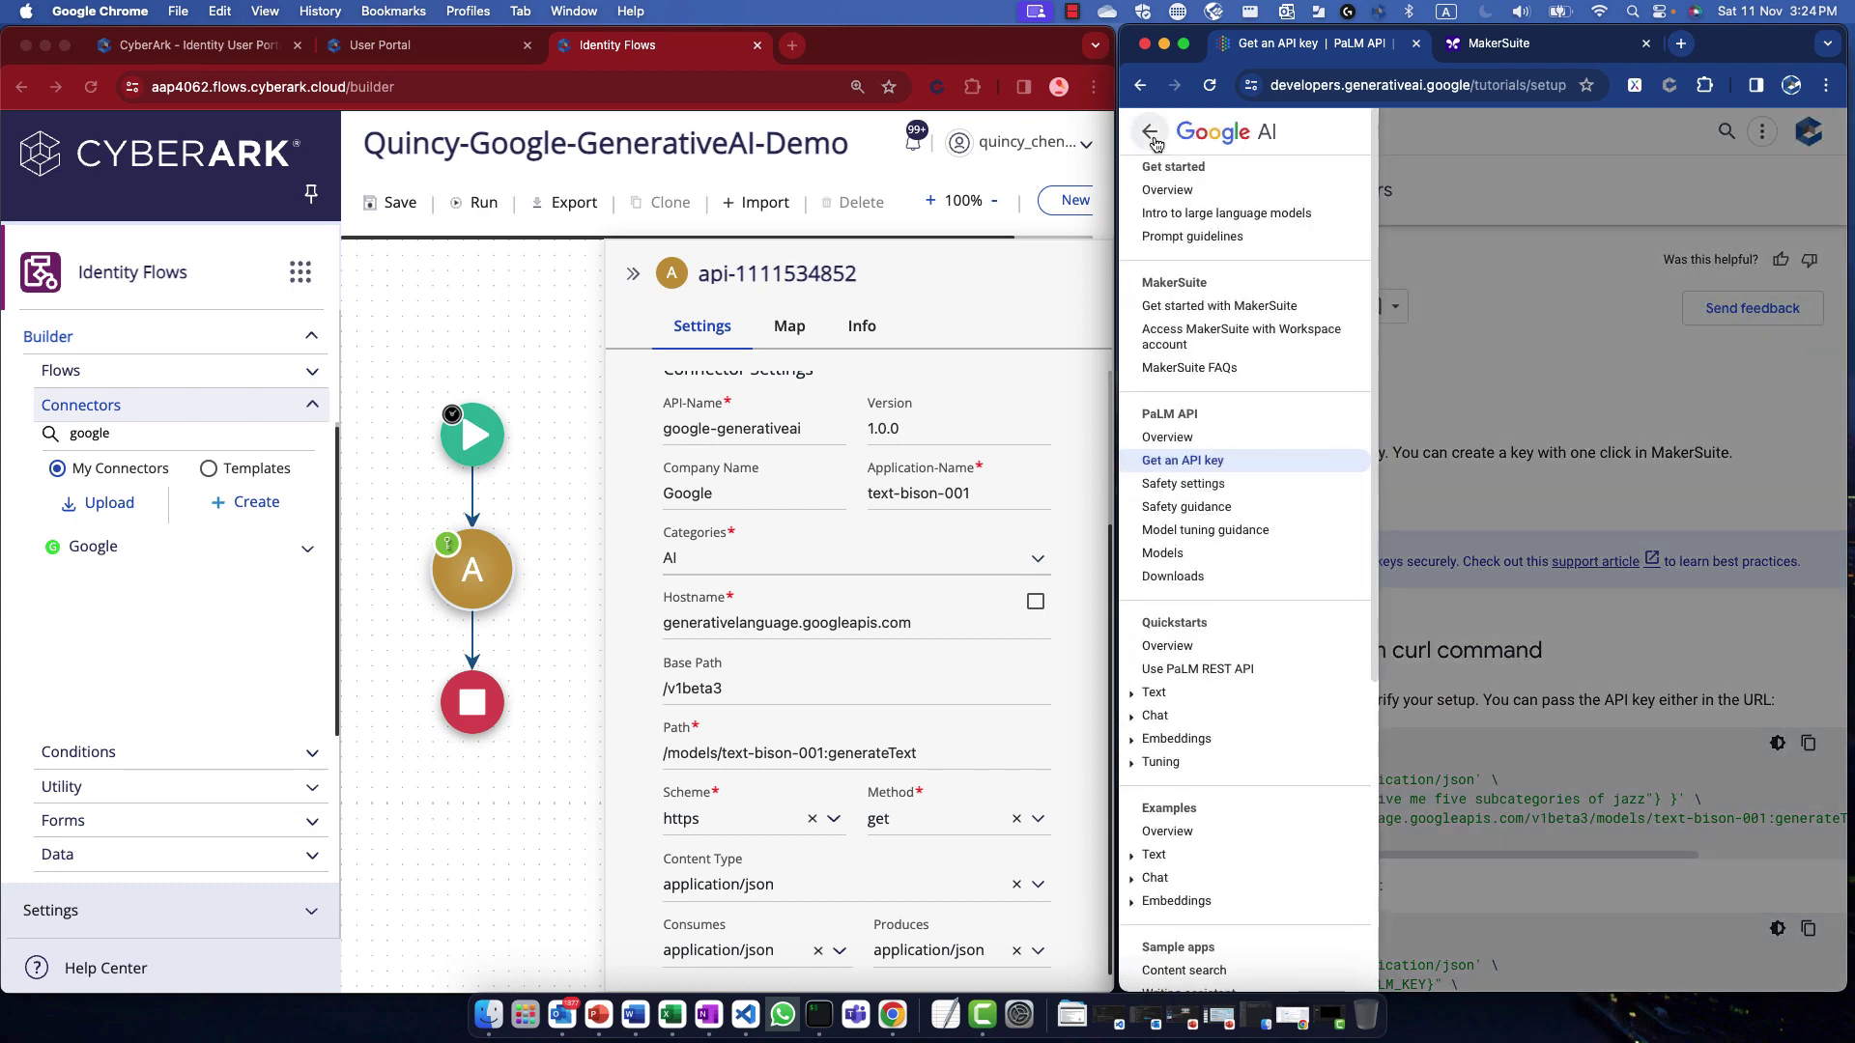
click(1256, 669)
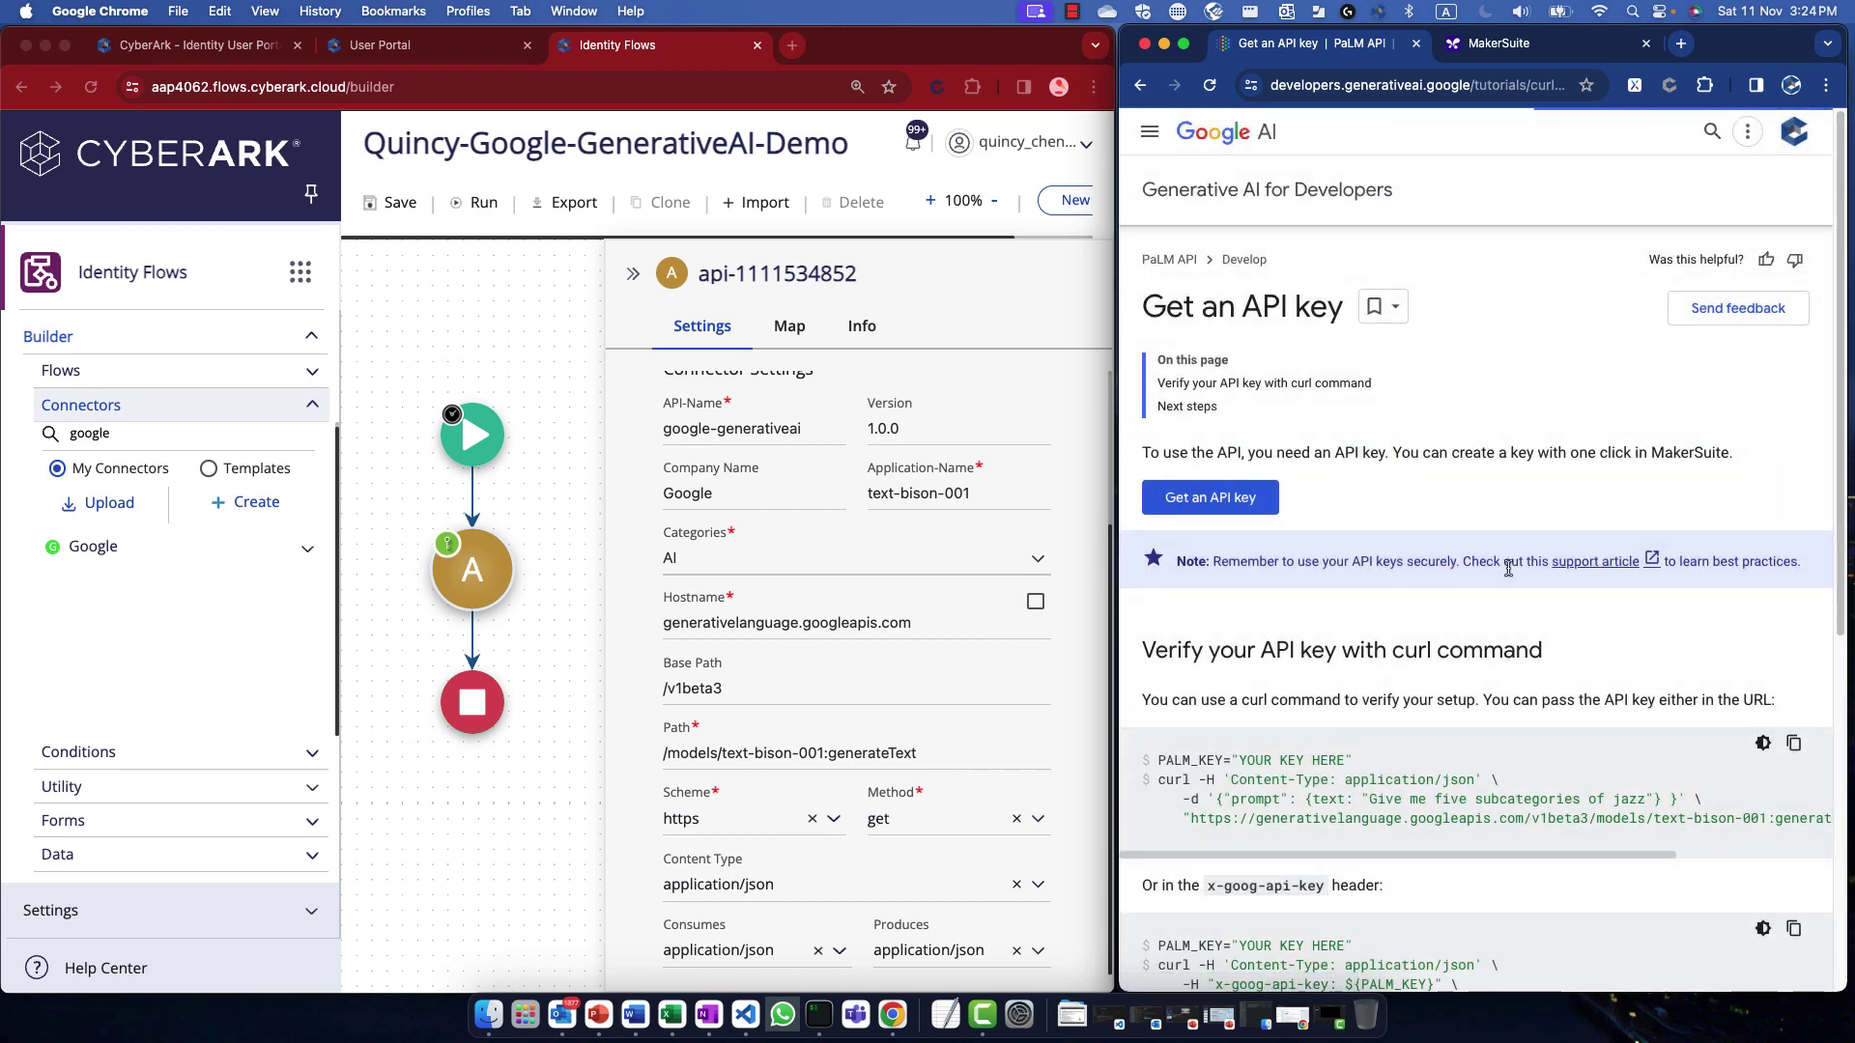
scroll(1527, 541, down, 6)
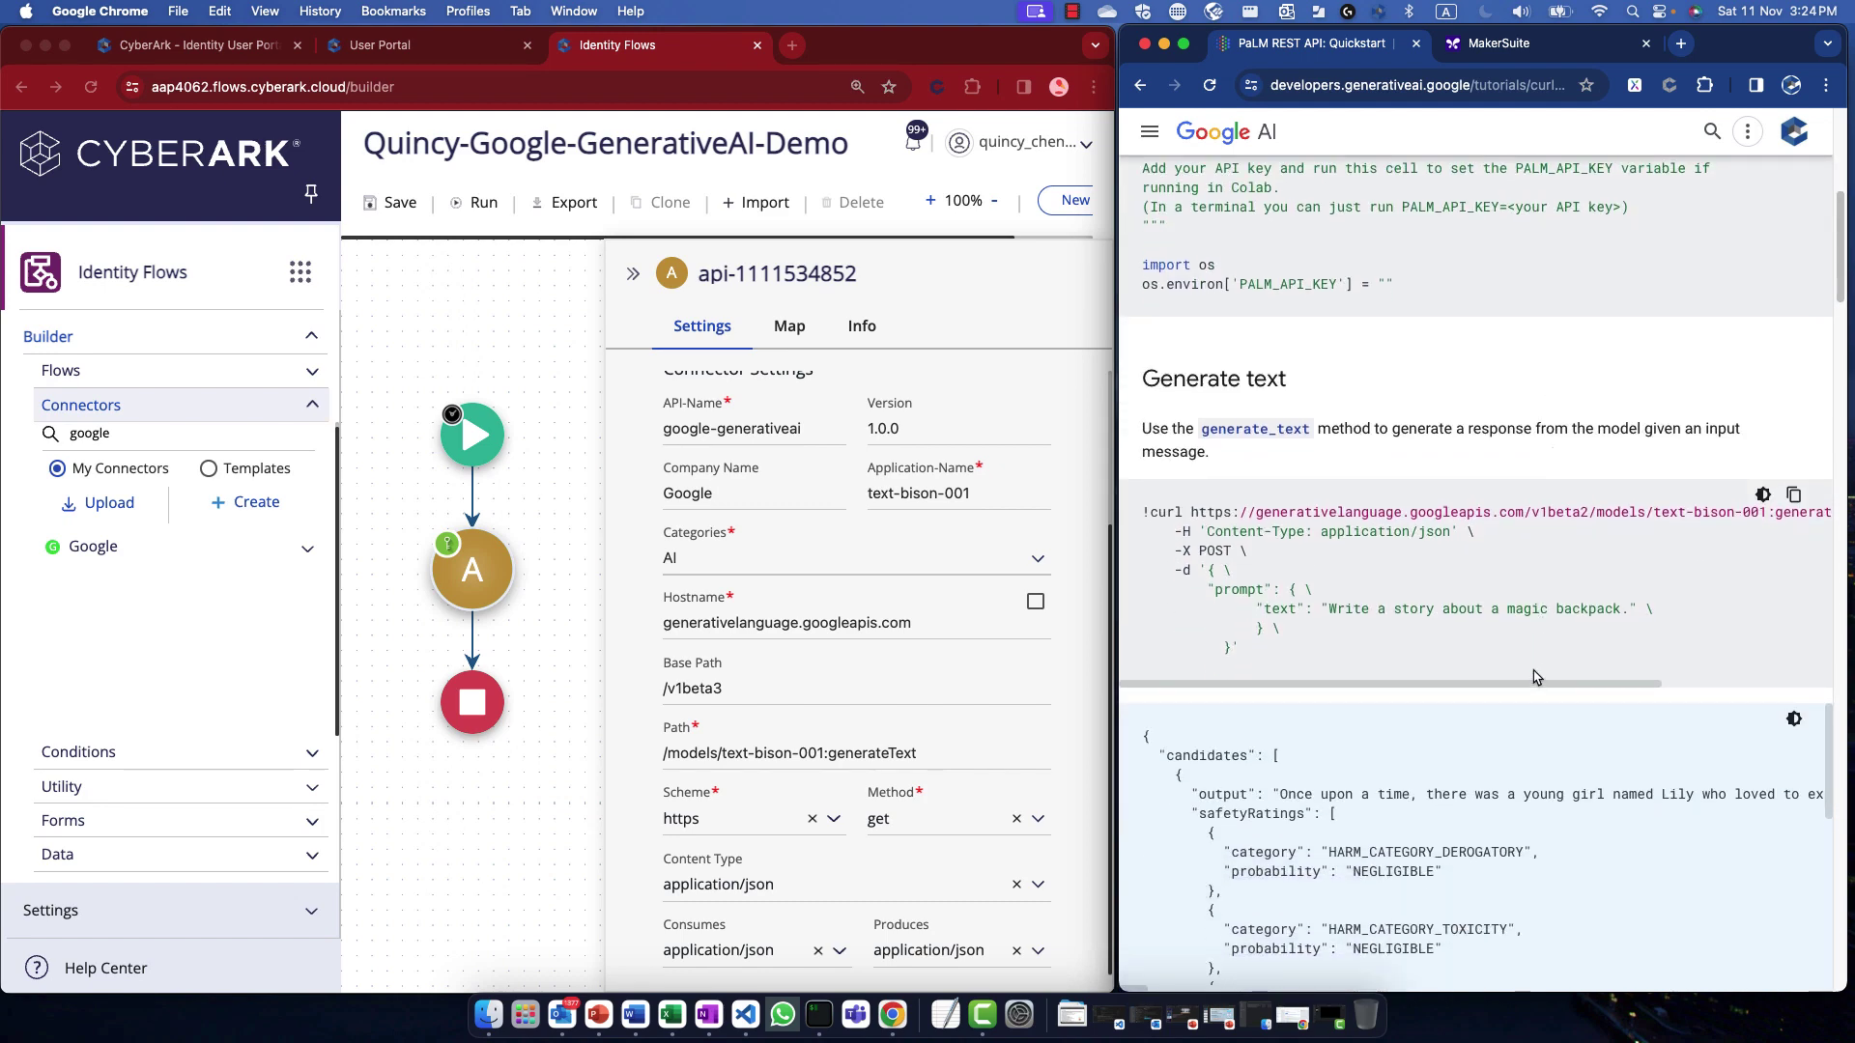
double_click(1214, 549)
click(1039, 820)
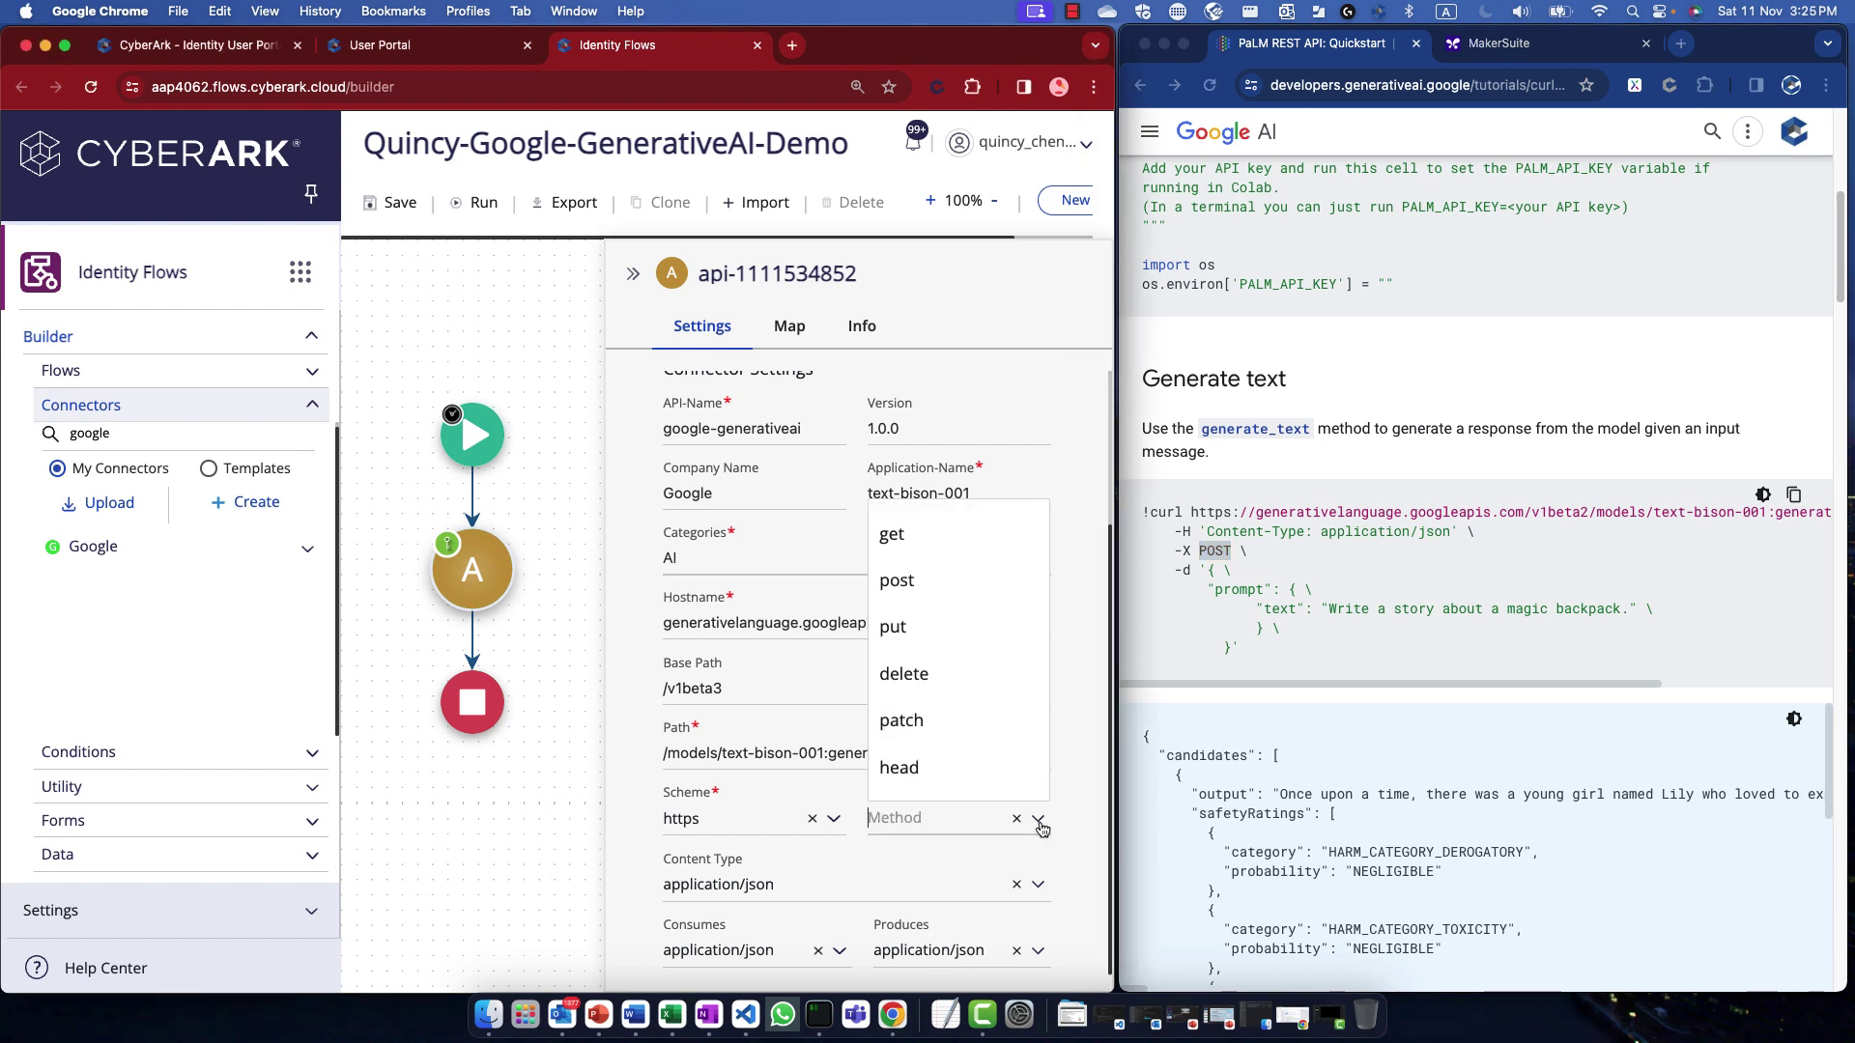
click(960, 597)
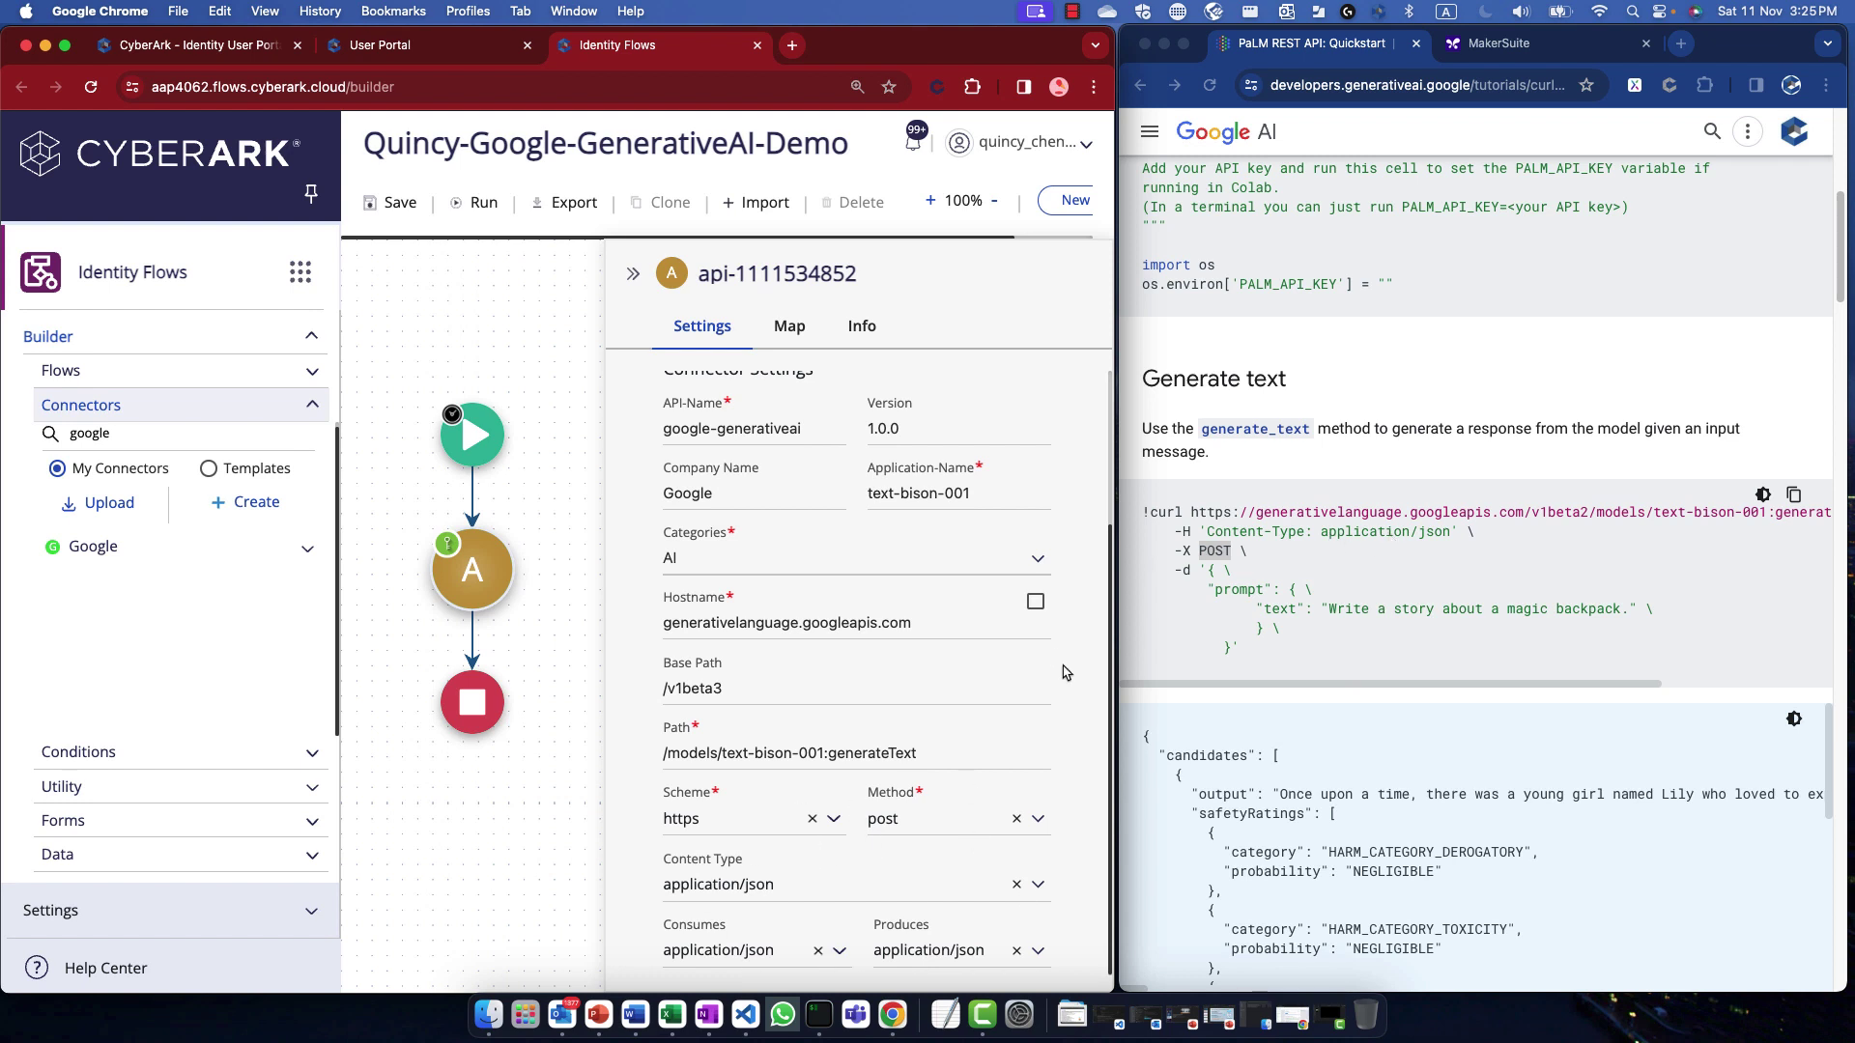
Step: Add a new required string body parameter, referencing the quickstart's prompt JSON
click(787, 329)
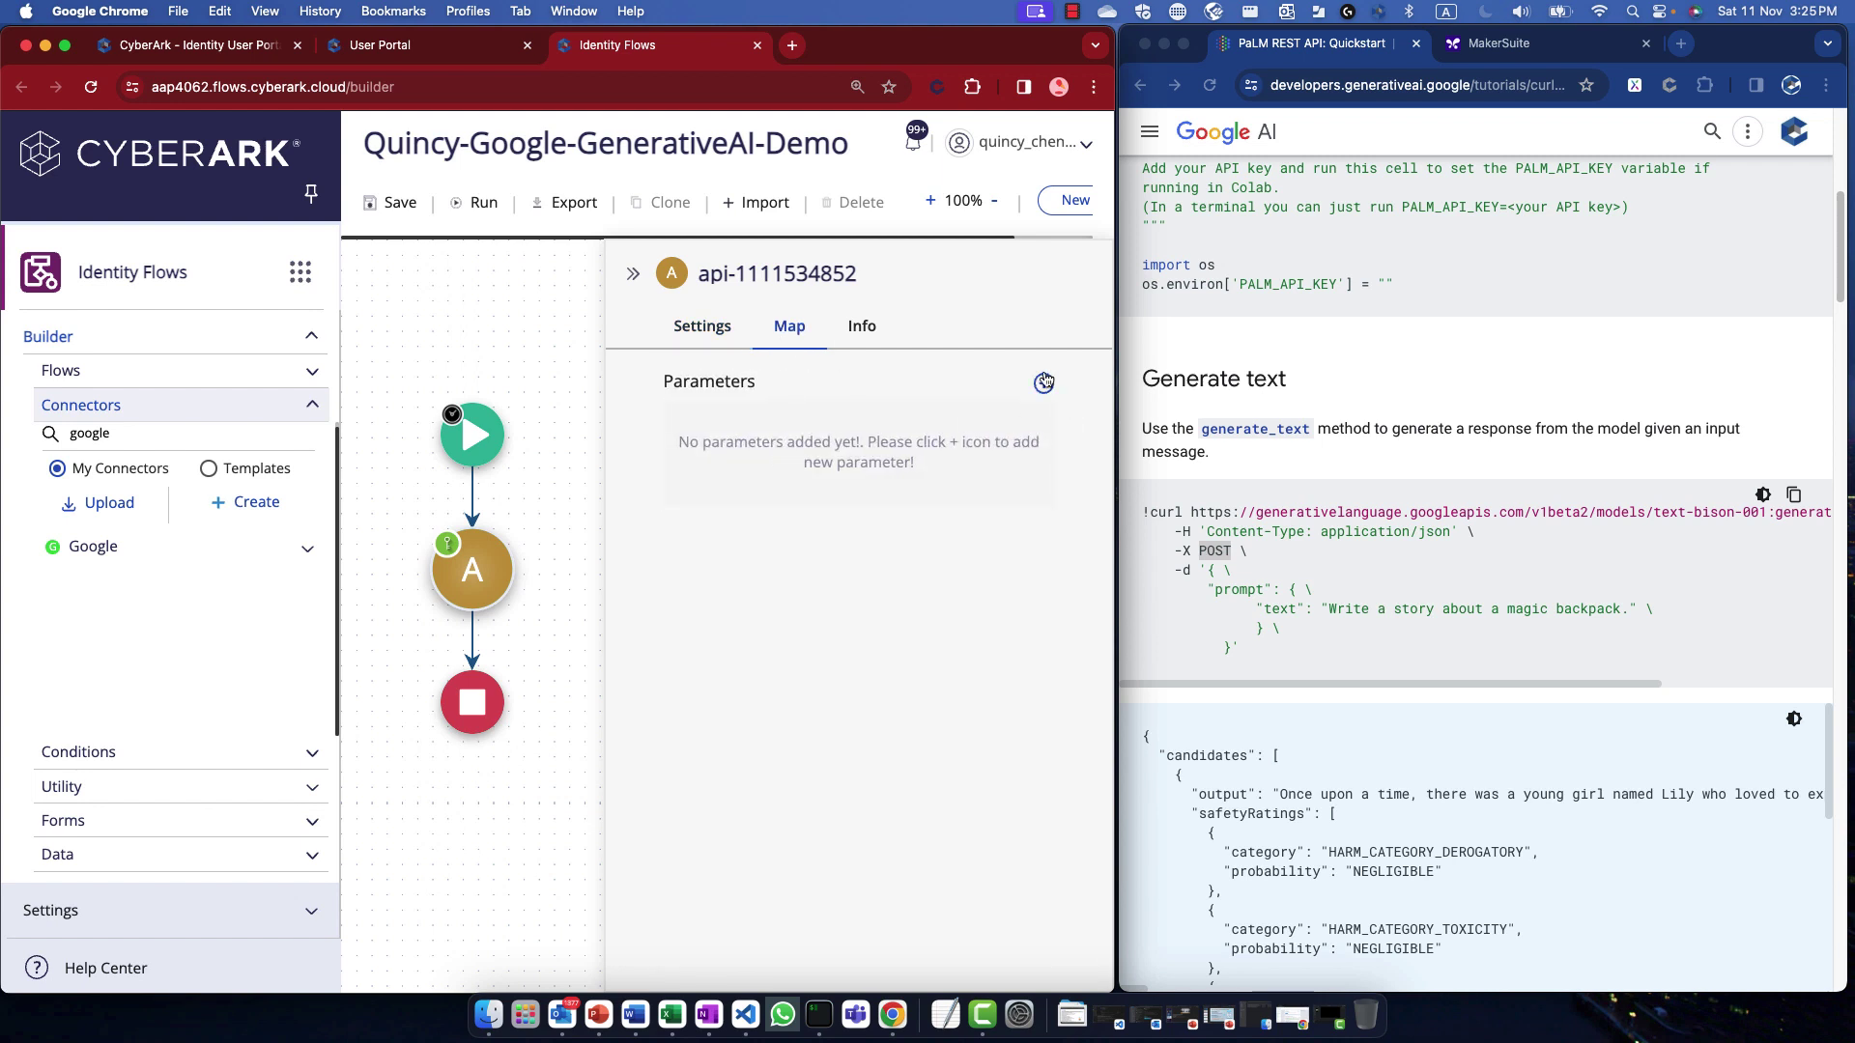
click(1045, 384)
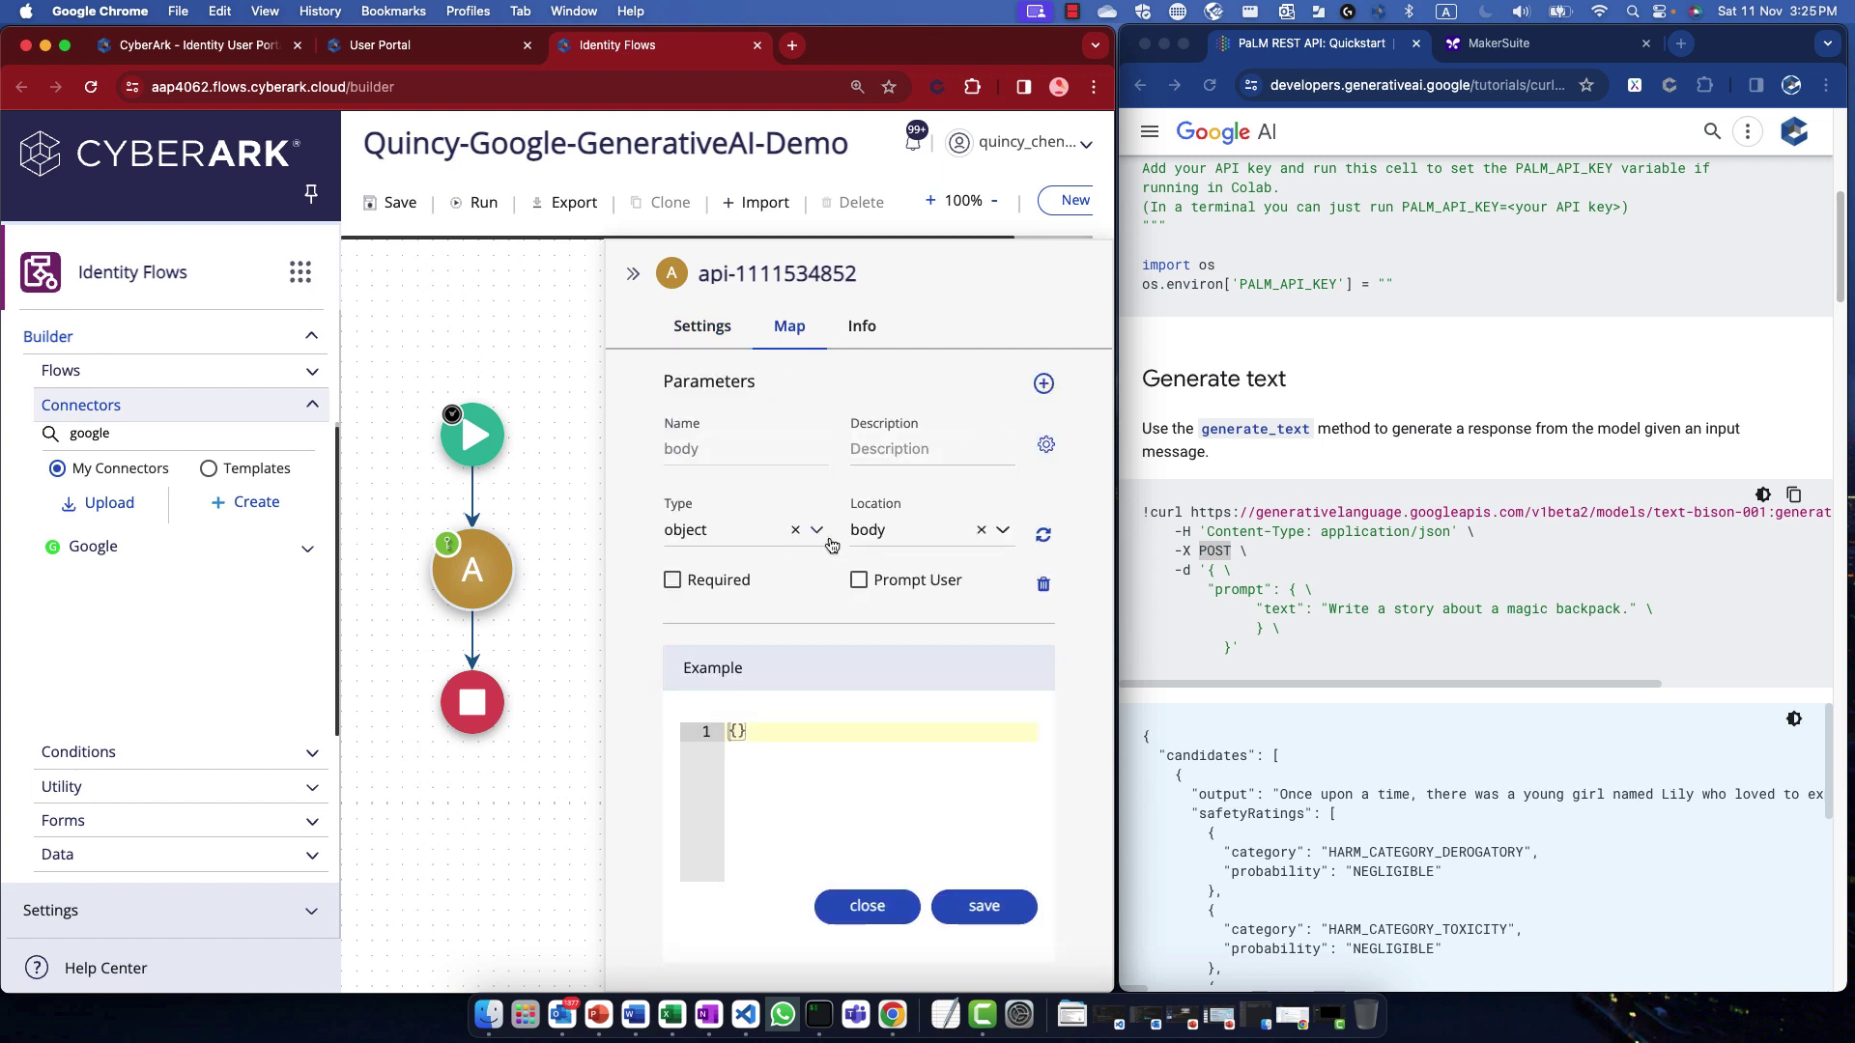
click(817, 532)
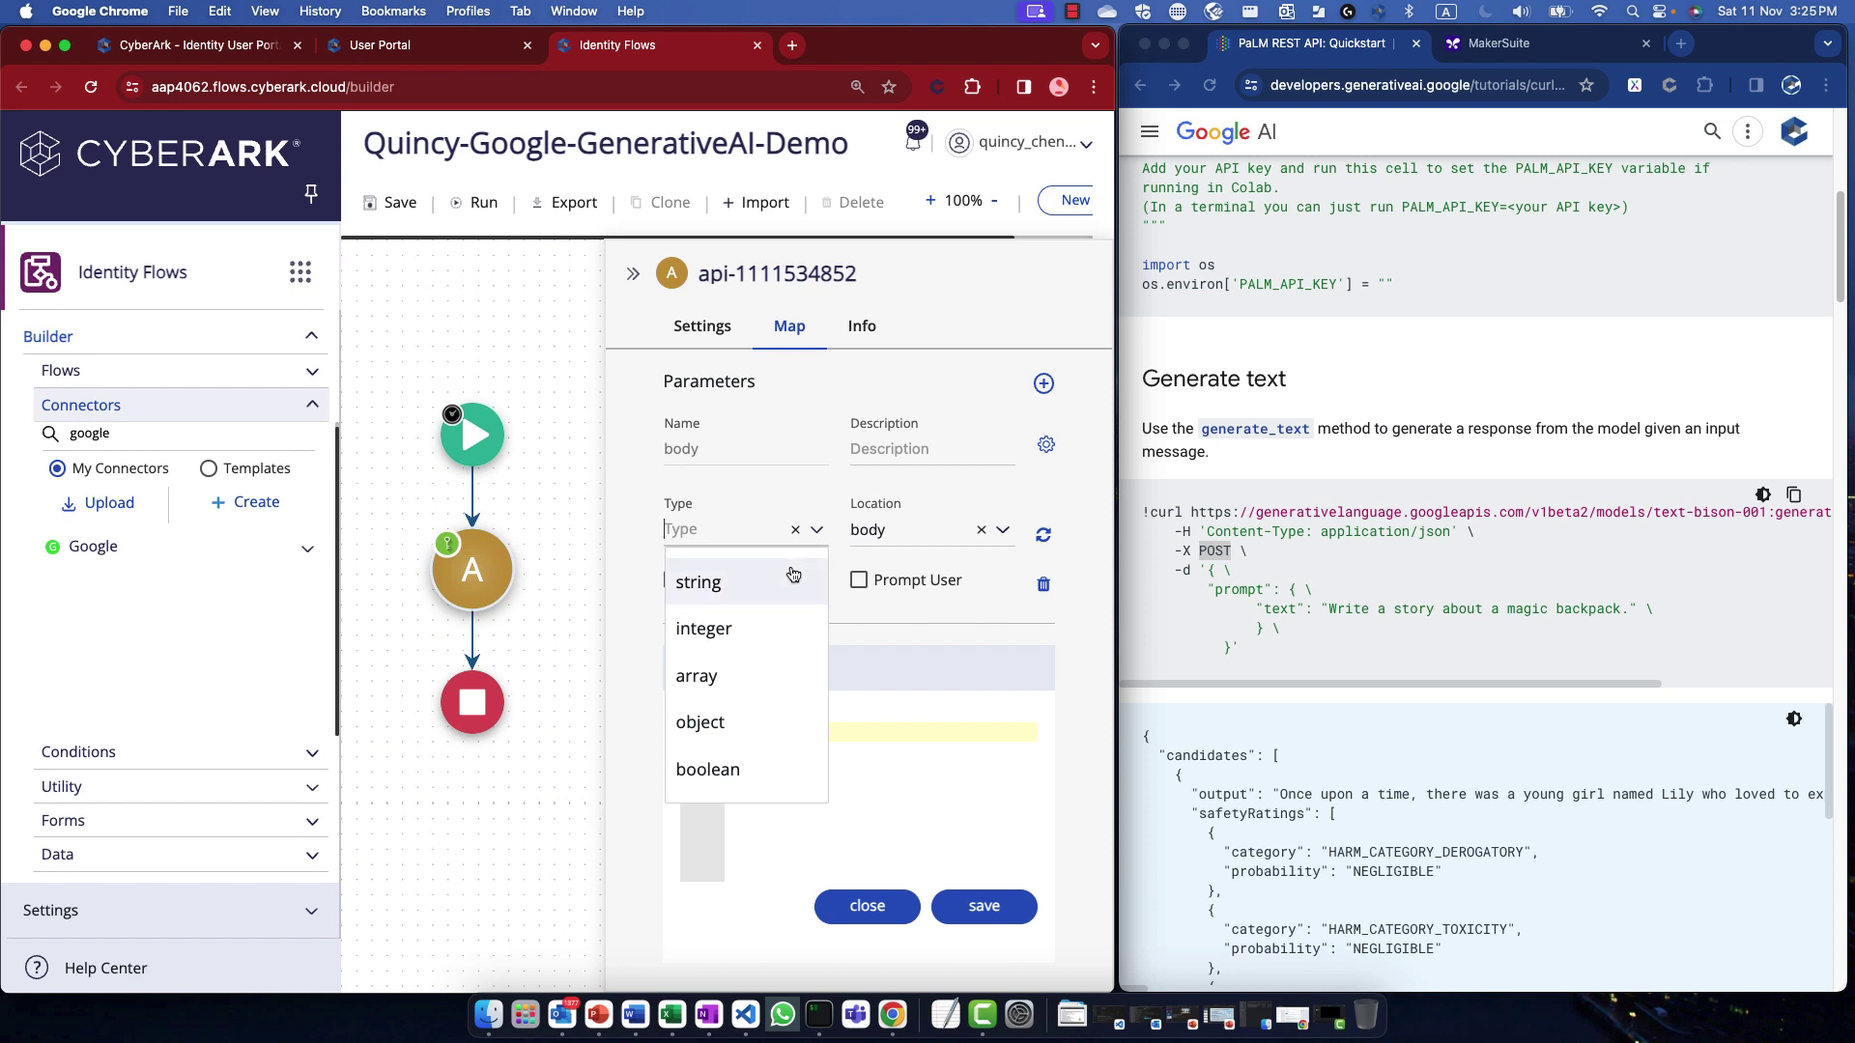
click(790, 579)
click(1430, 661)
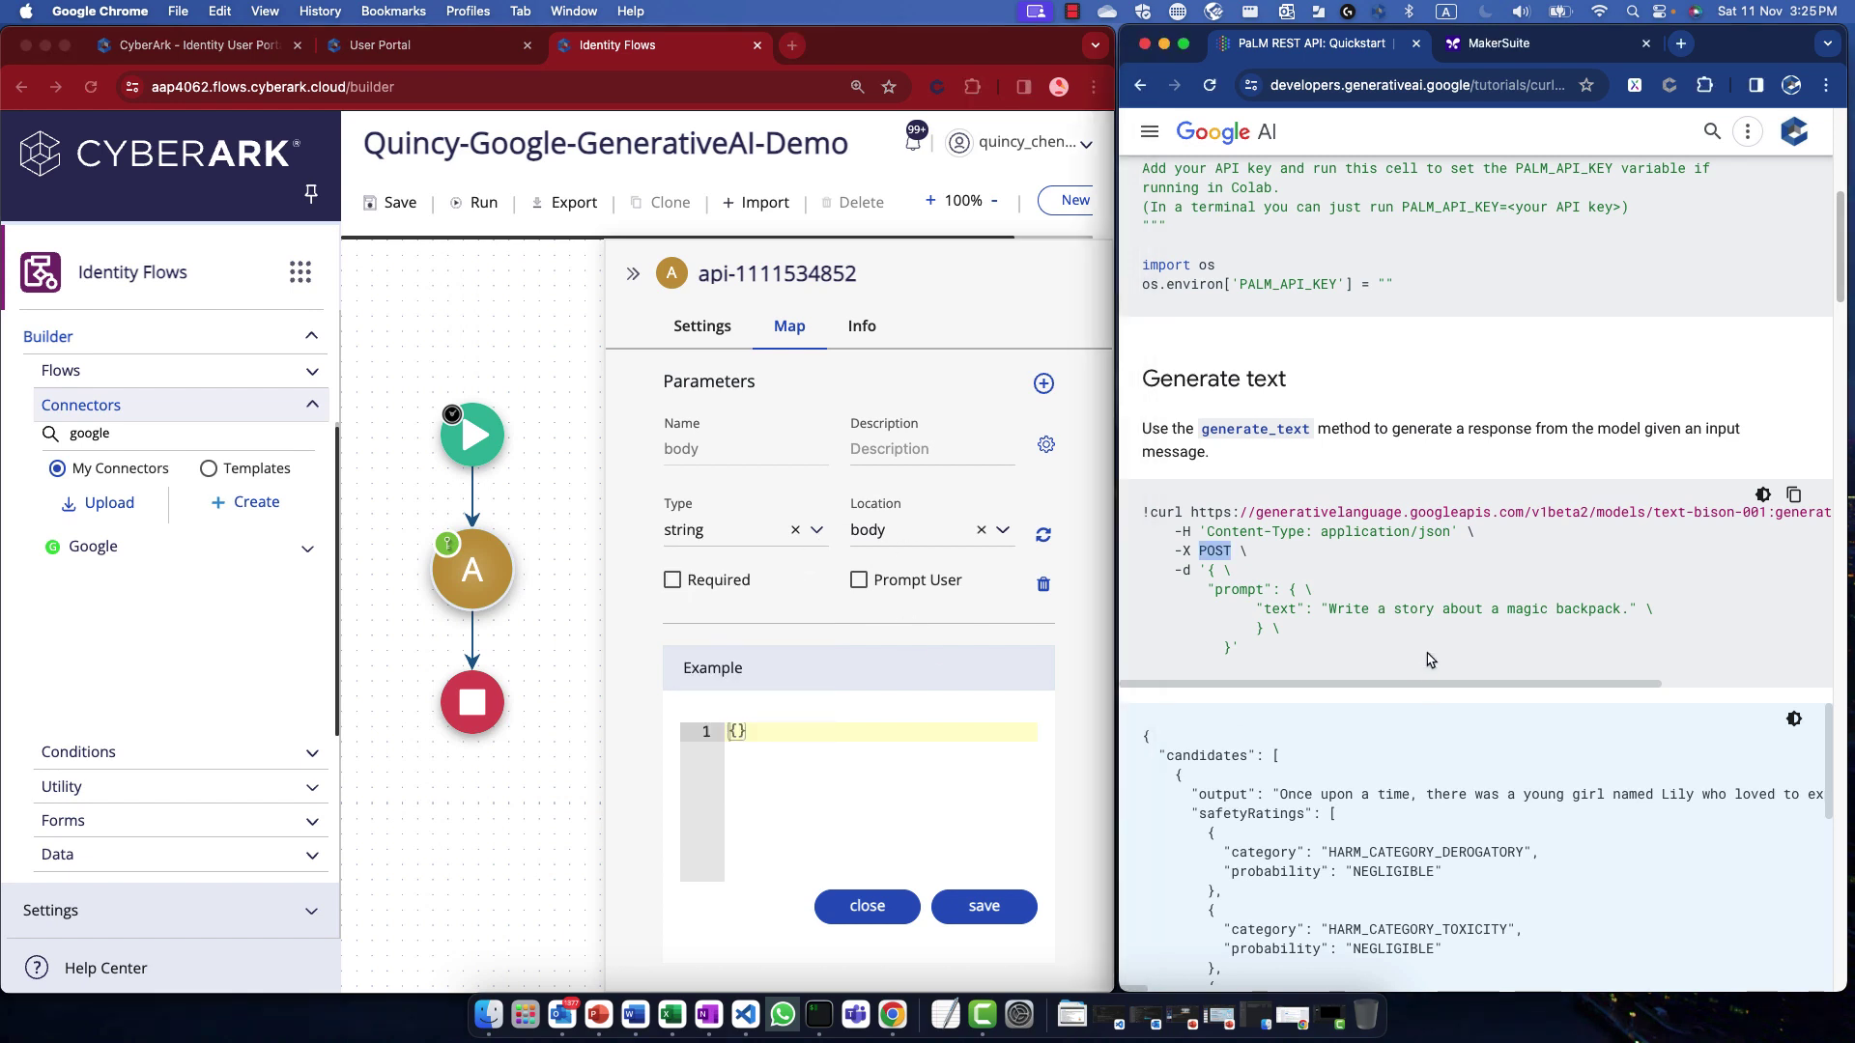
triple_click(1258, 597)
drag(1257, 597, 1300, 664)
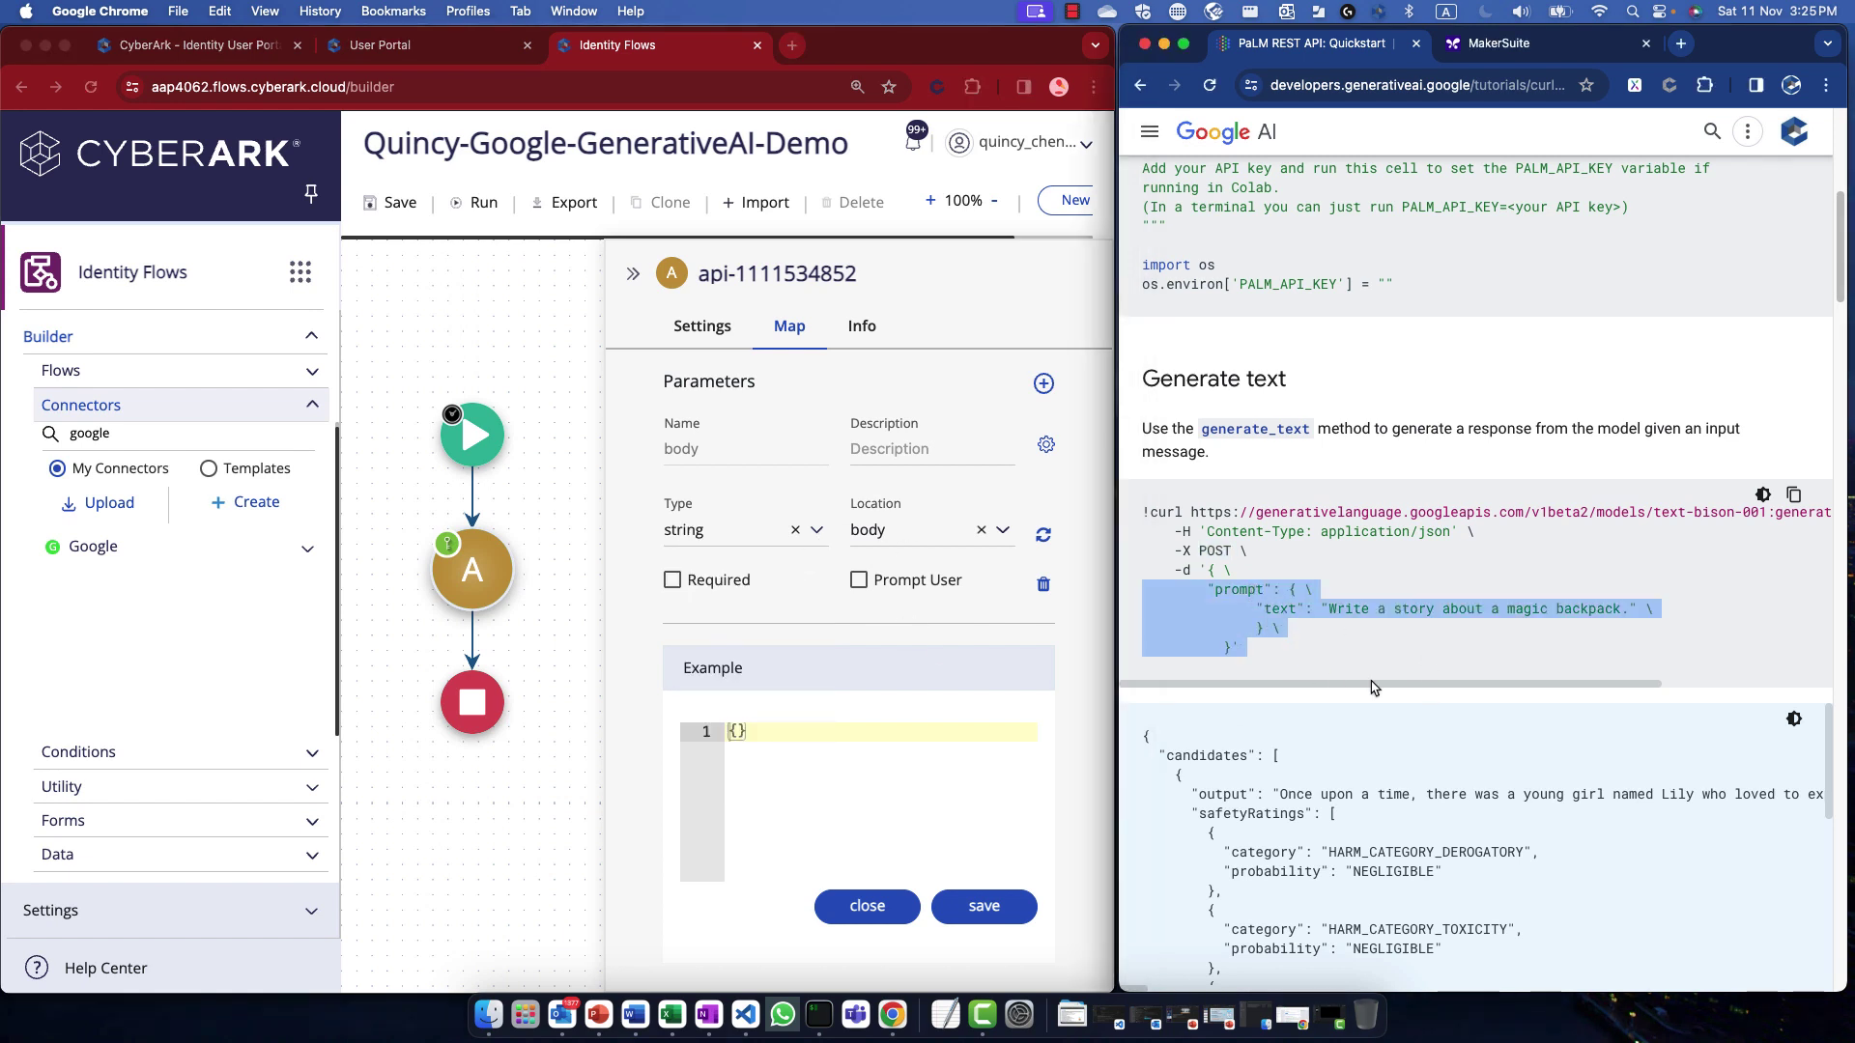
click(842, 768)
click(716, 585)
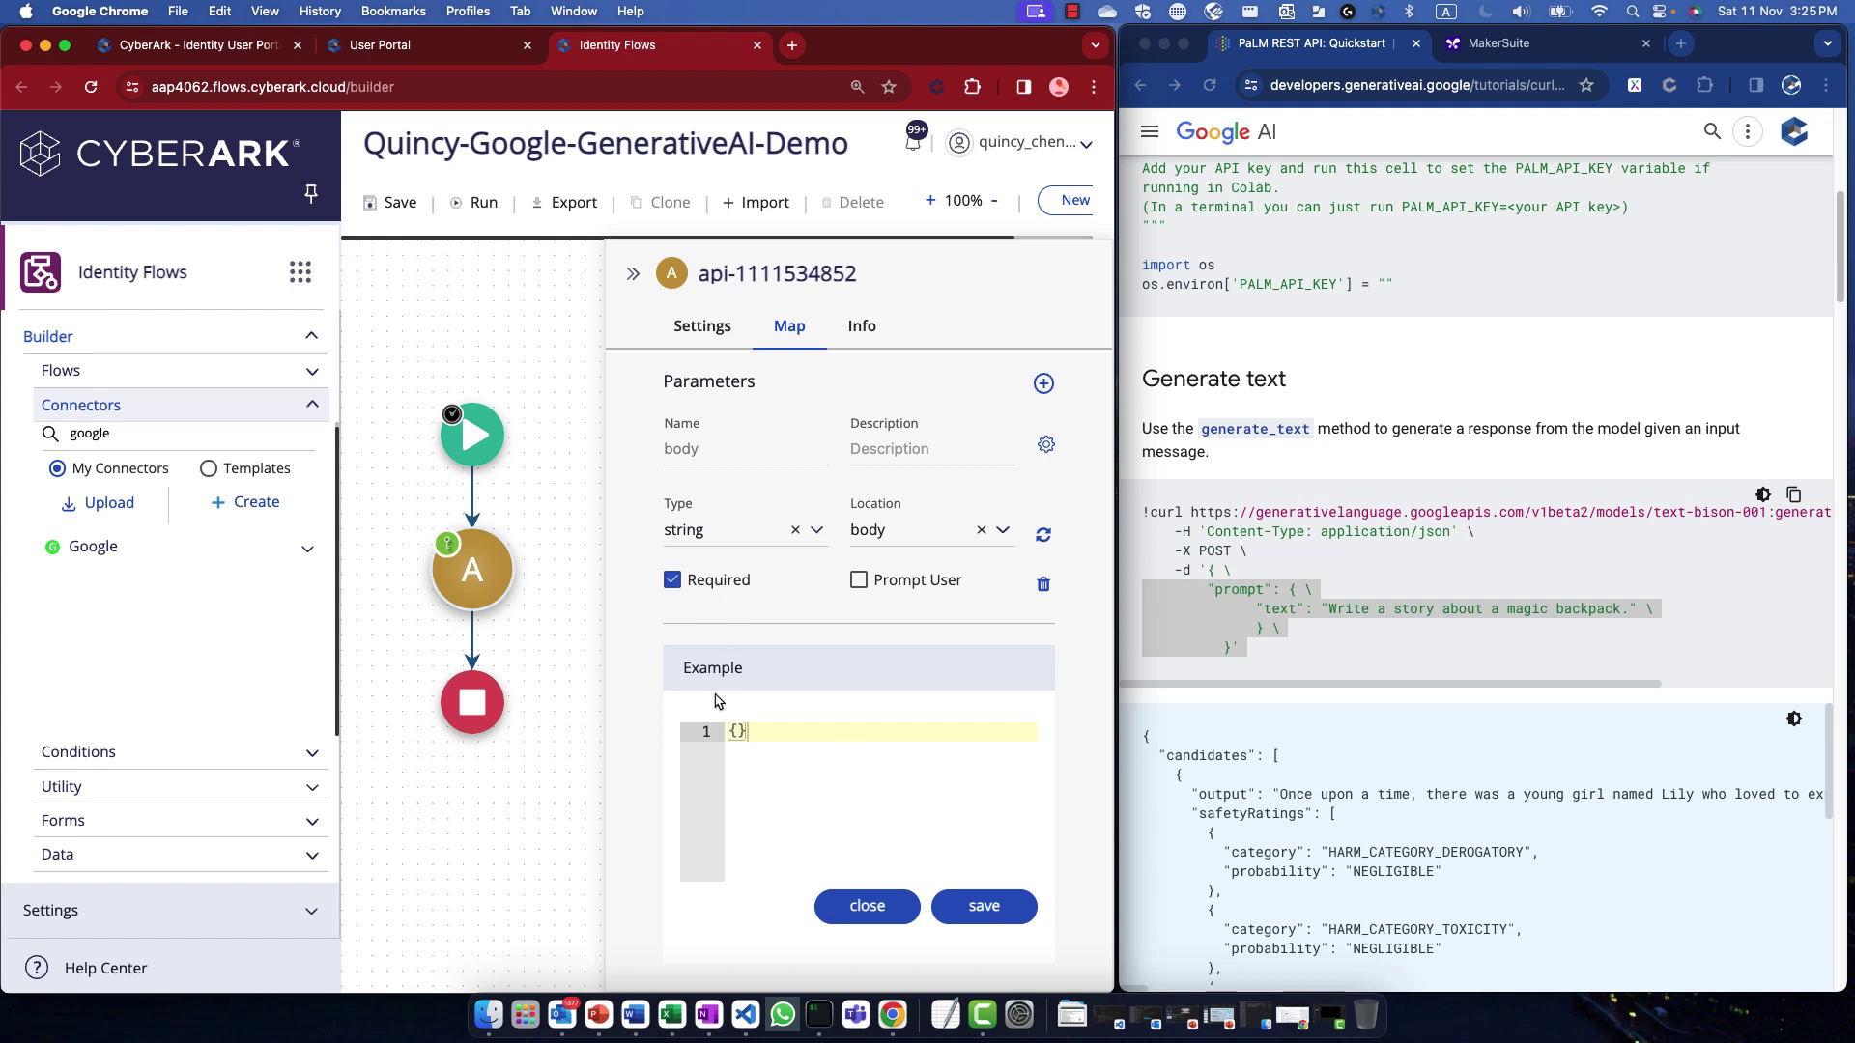
Step: Write the example {"prompt": {"text": "Write a story about a magic backpack"}} and save the parameter
click(734, 731)
key(Return)
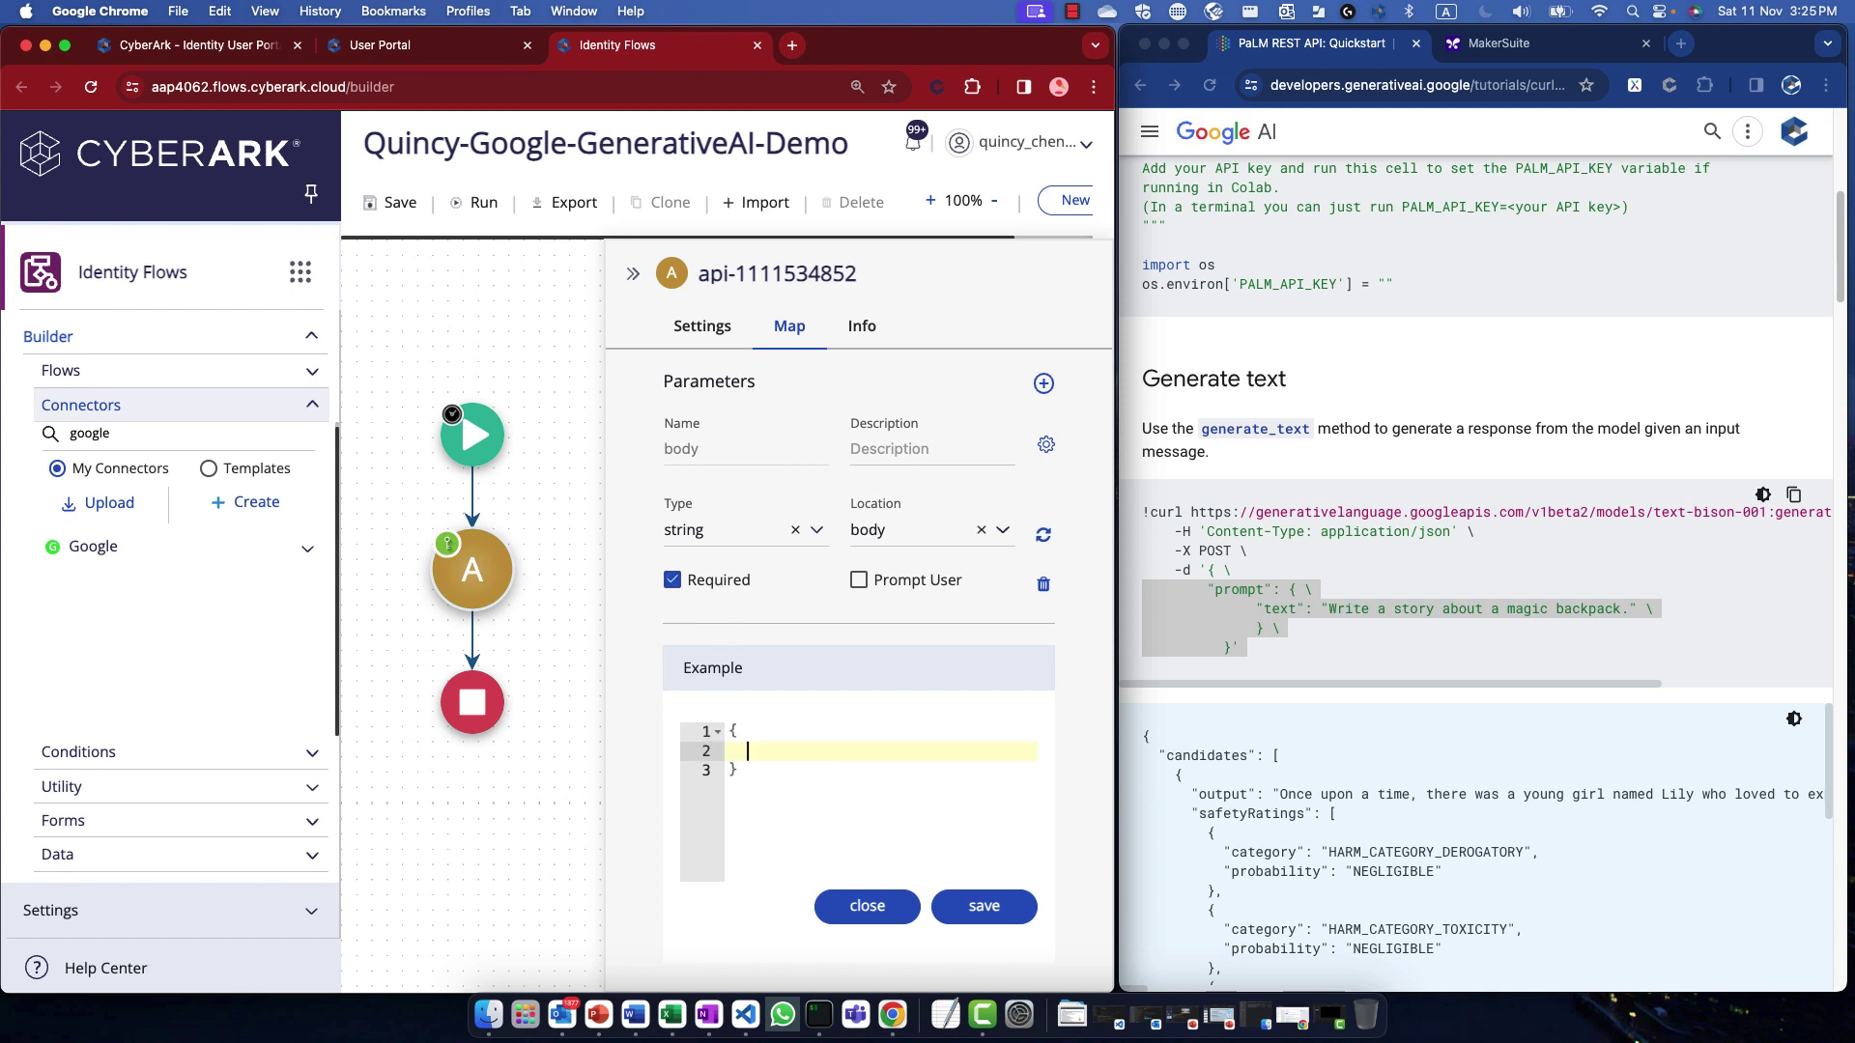
text("prompt": {)
key(Return)
text("text":)
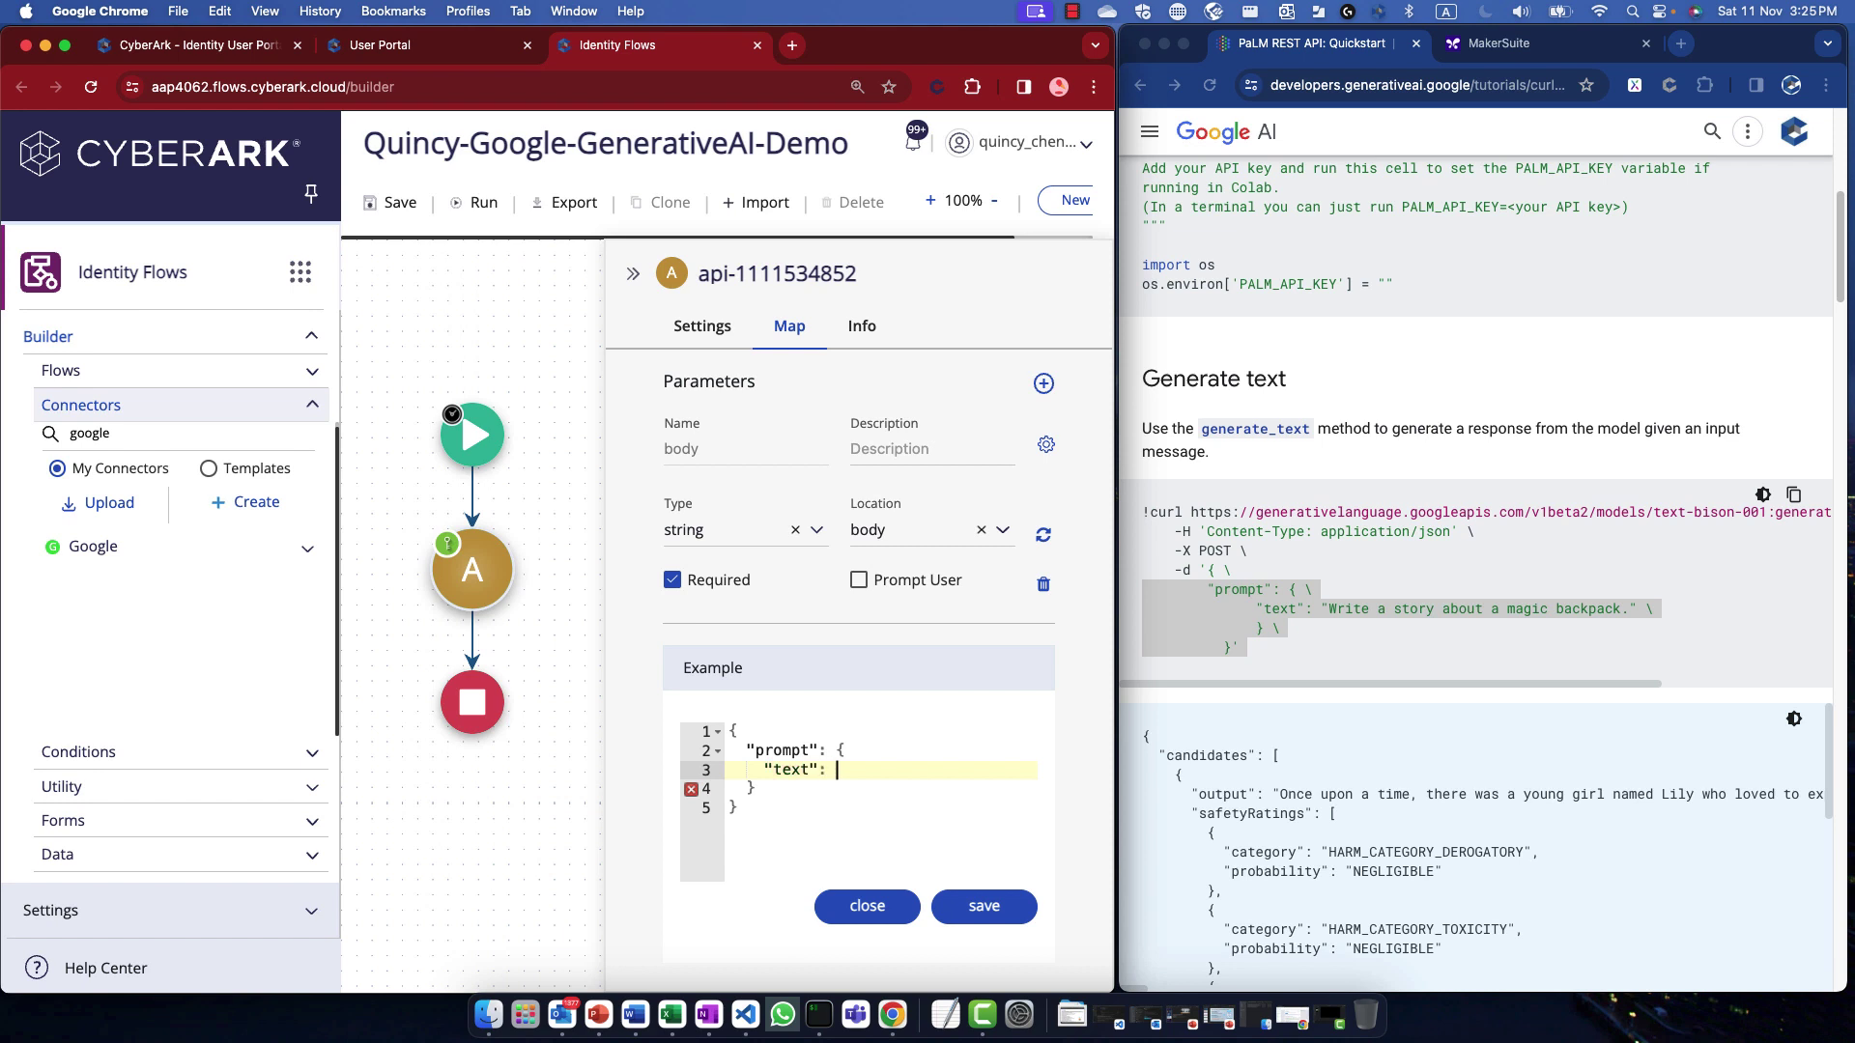
click(1569, 642)
drag(1331, 609, 1596, 609)
key(super+c)
click(849, 769)
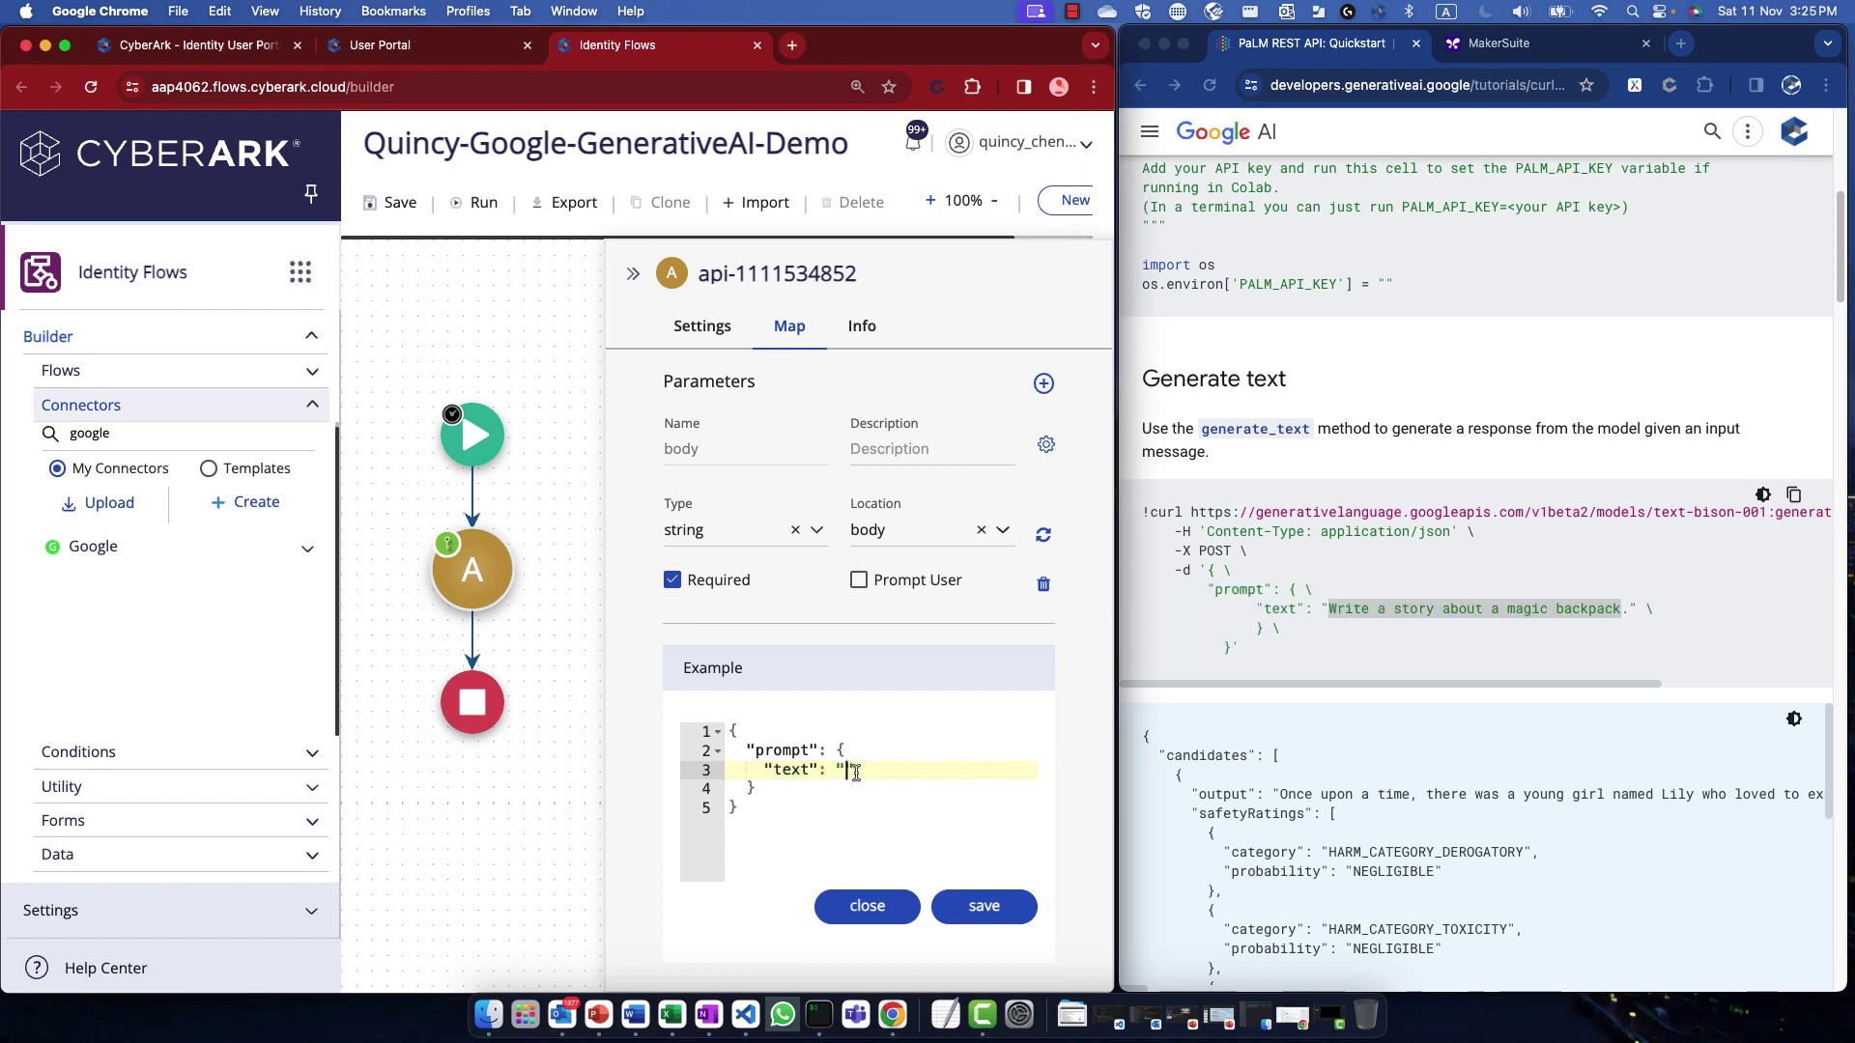
key(super+v)
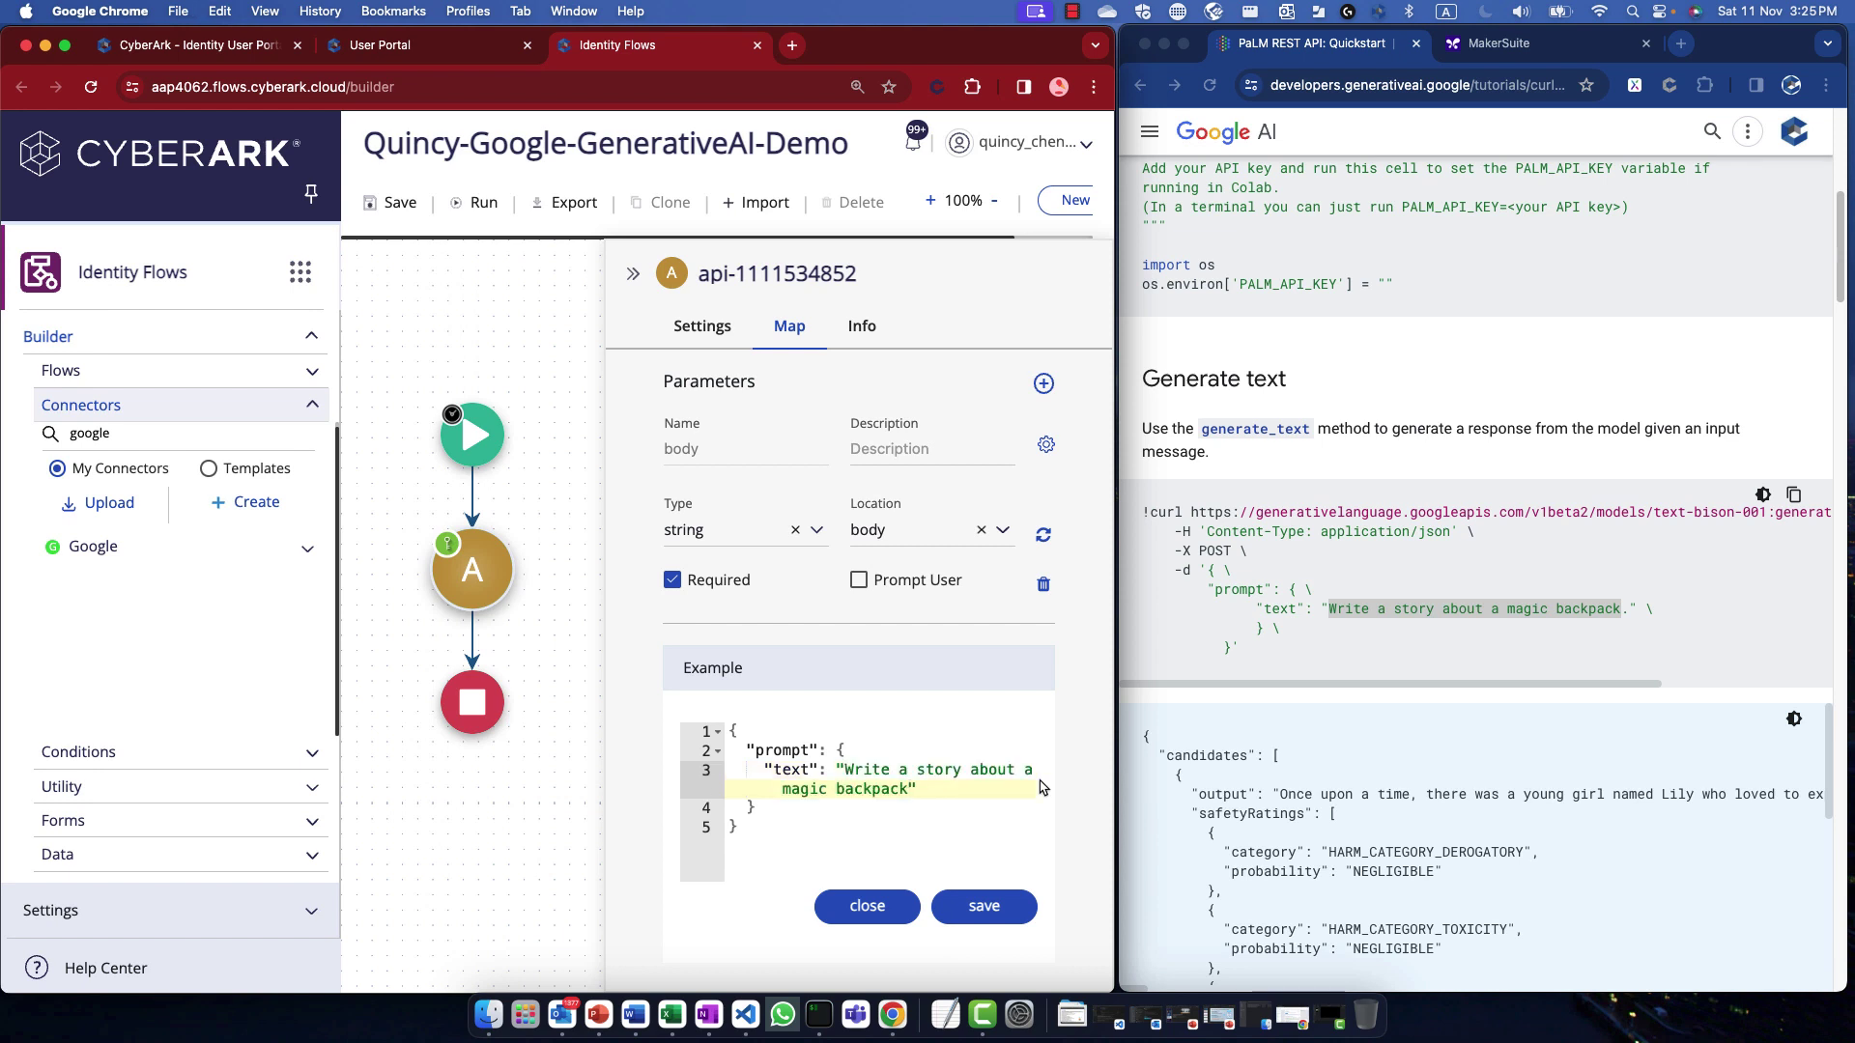
click(1009, 918)
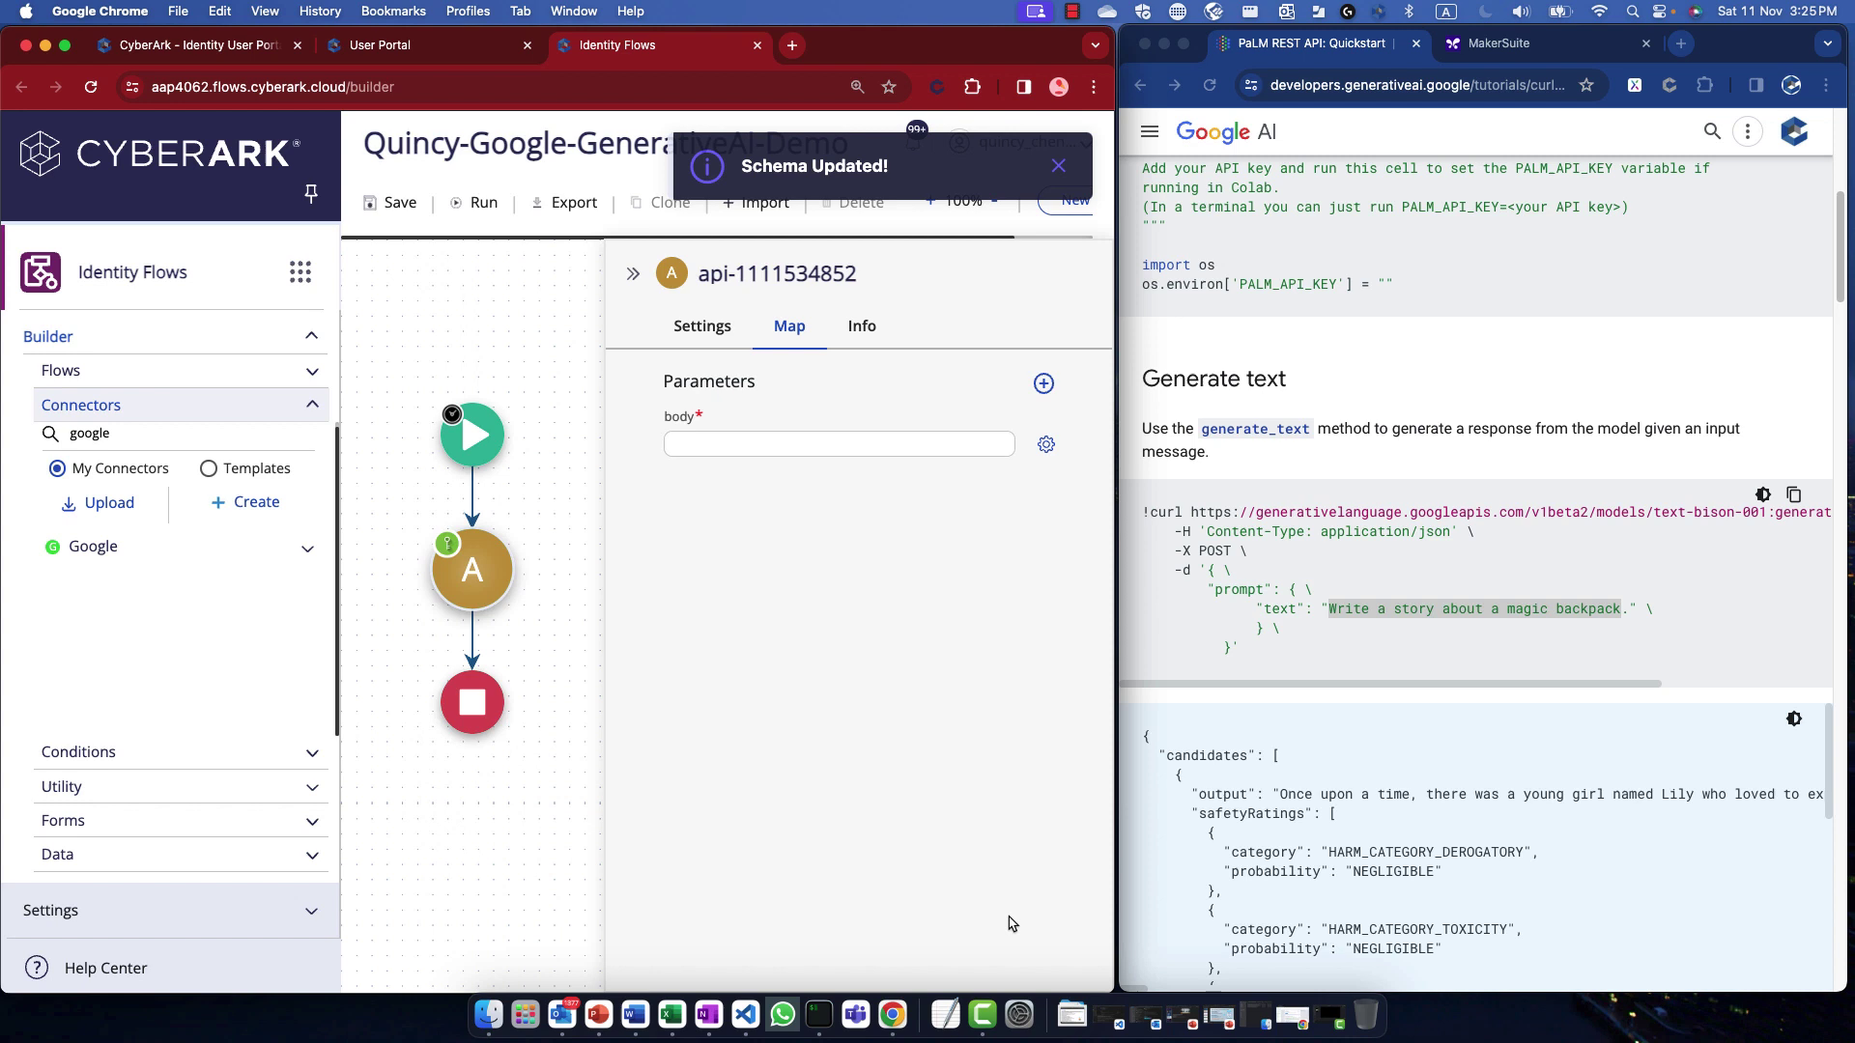
Step: Paste 'Write a story about a magic backpack' into the prompt text value and save the flow
click(1045, 445)
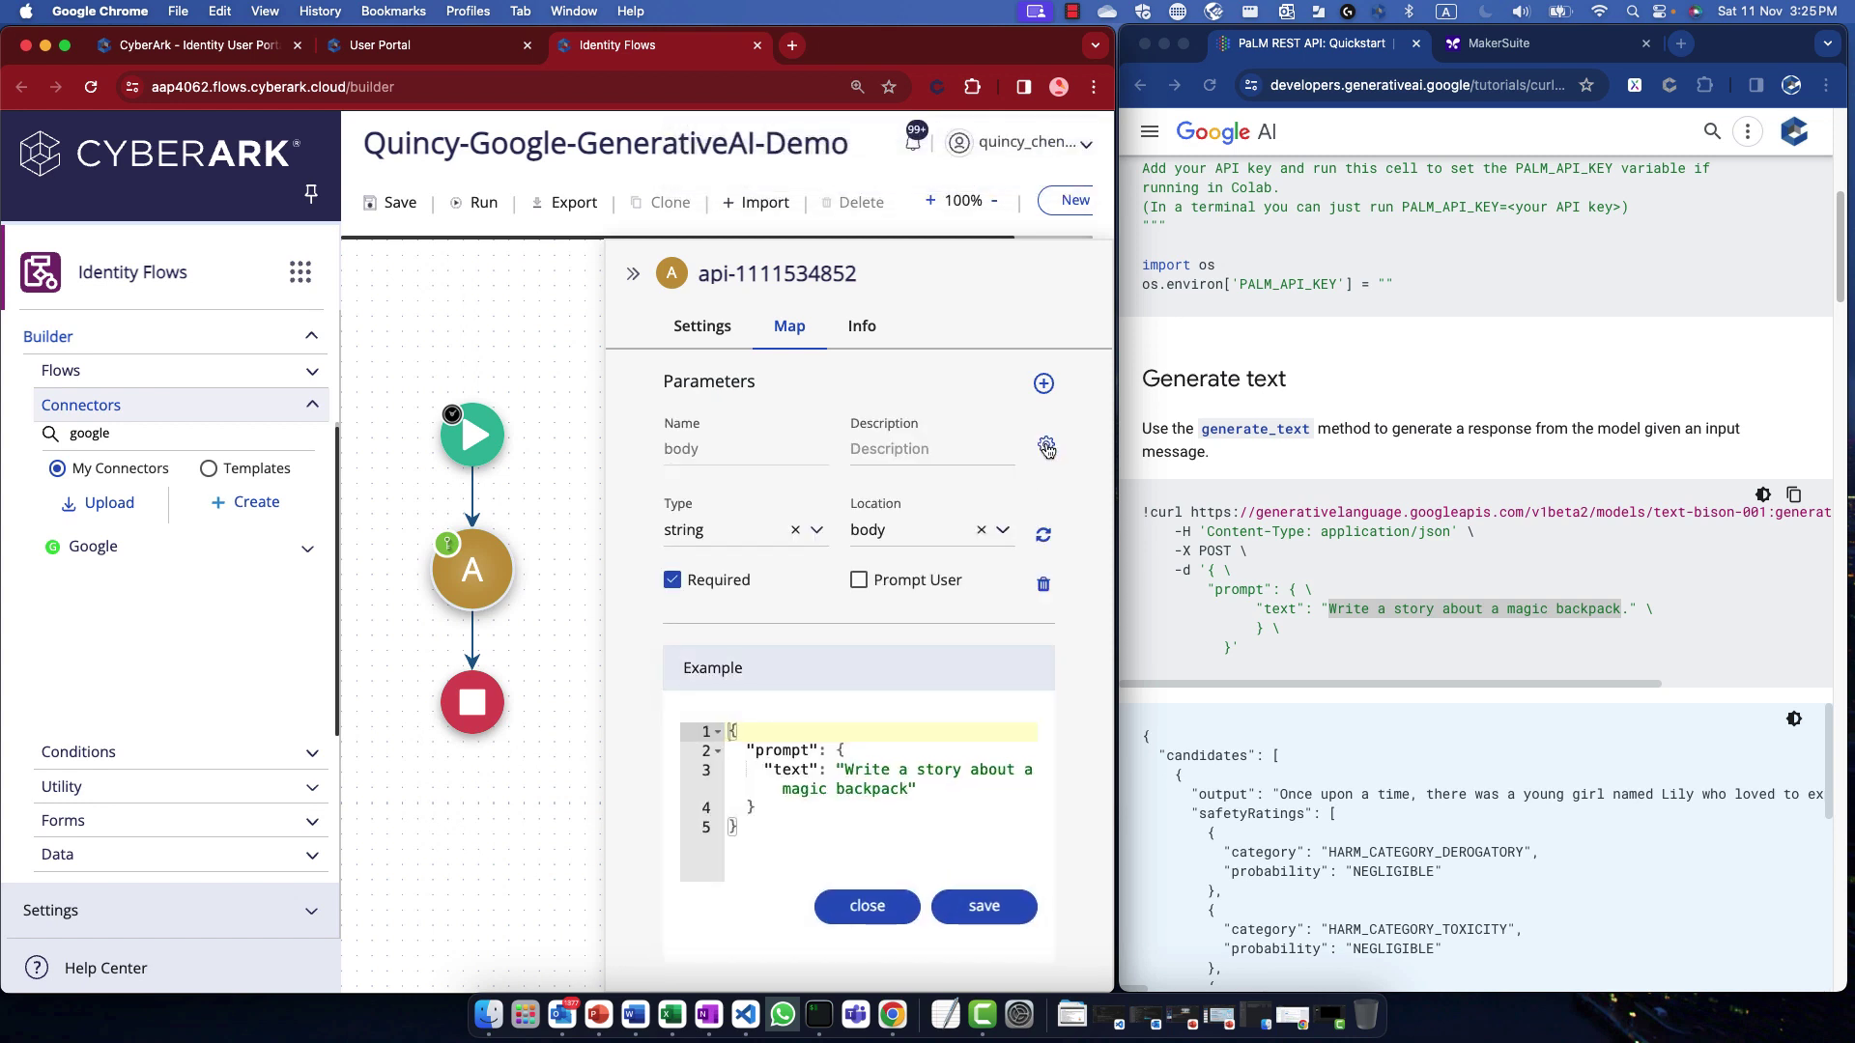
click(1046, 447)
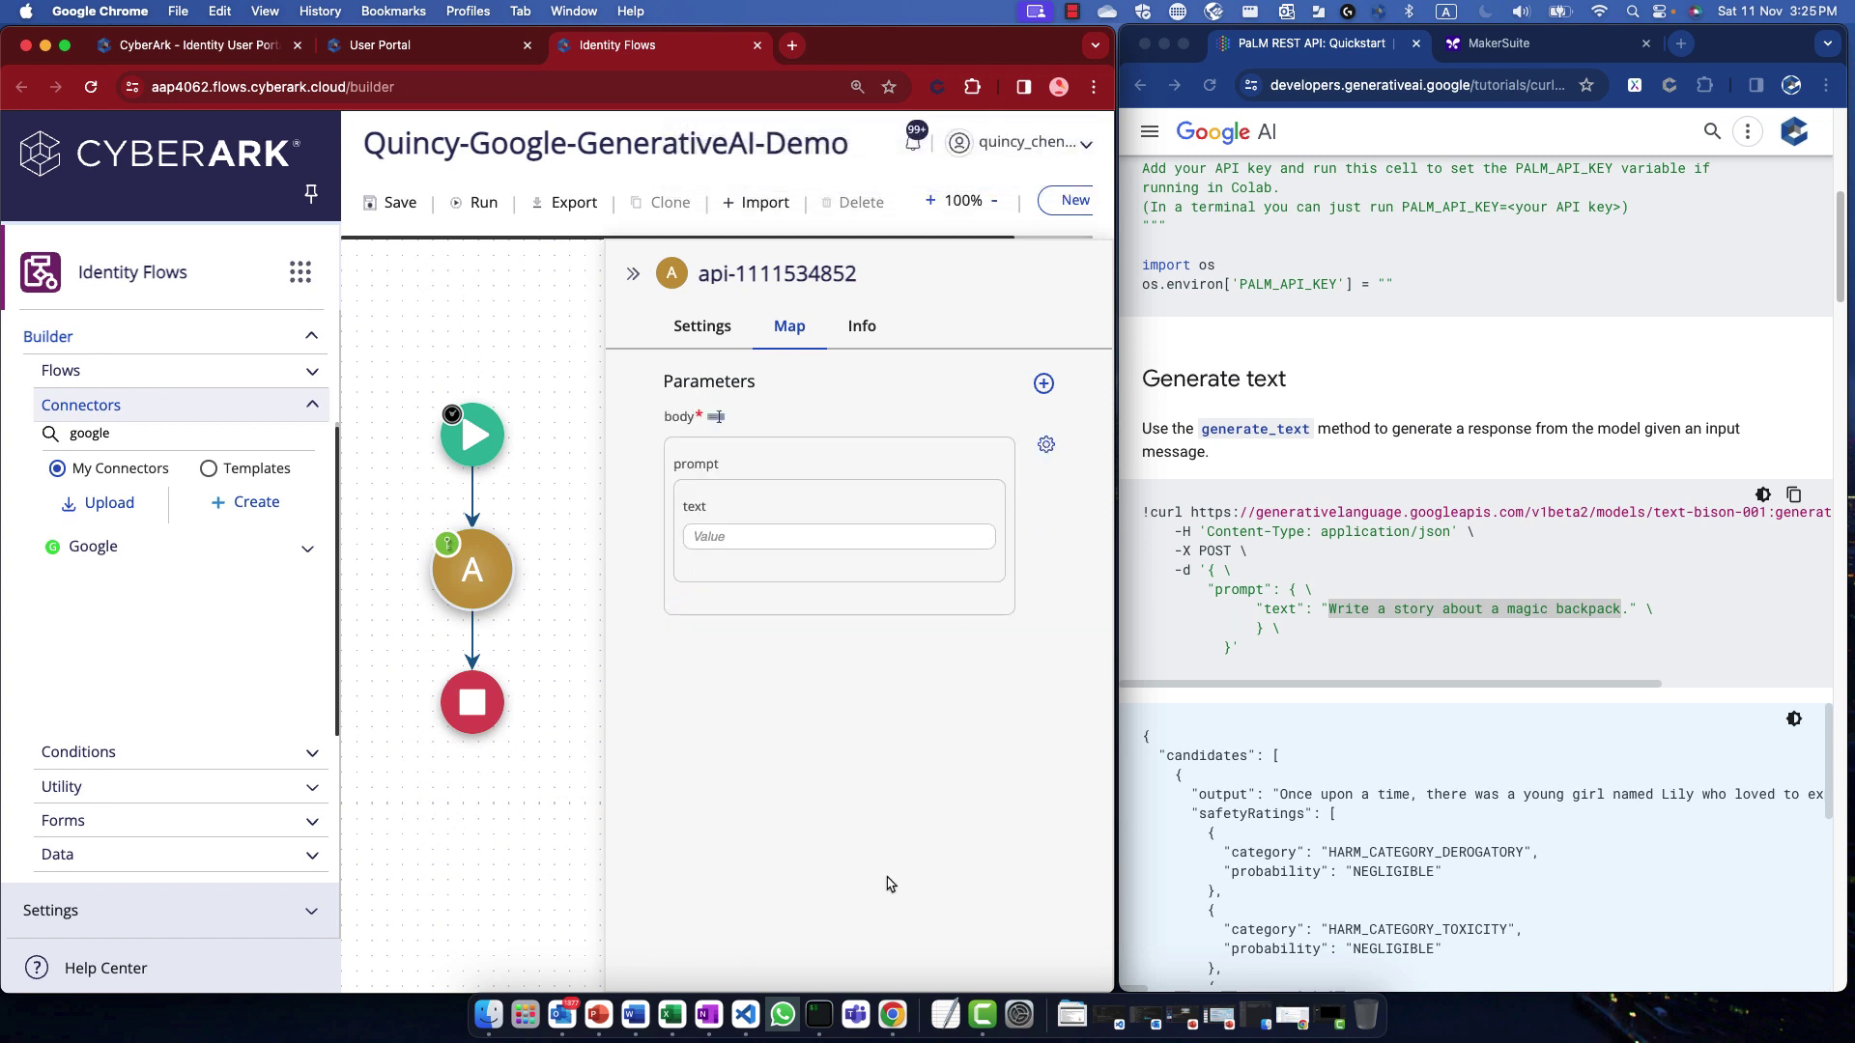
click(829, 537)
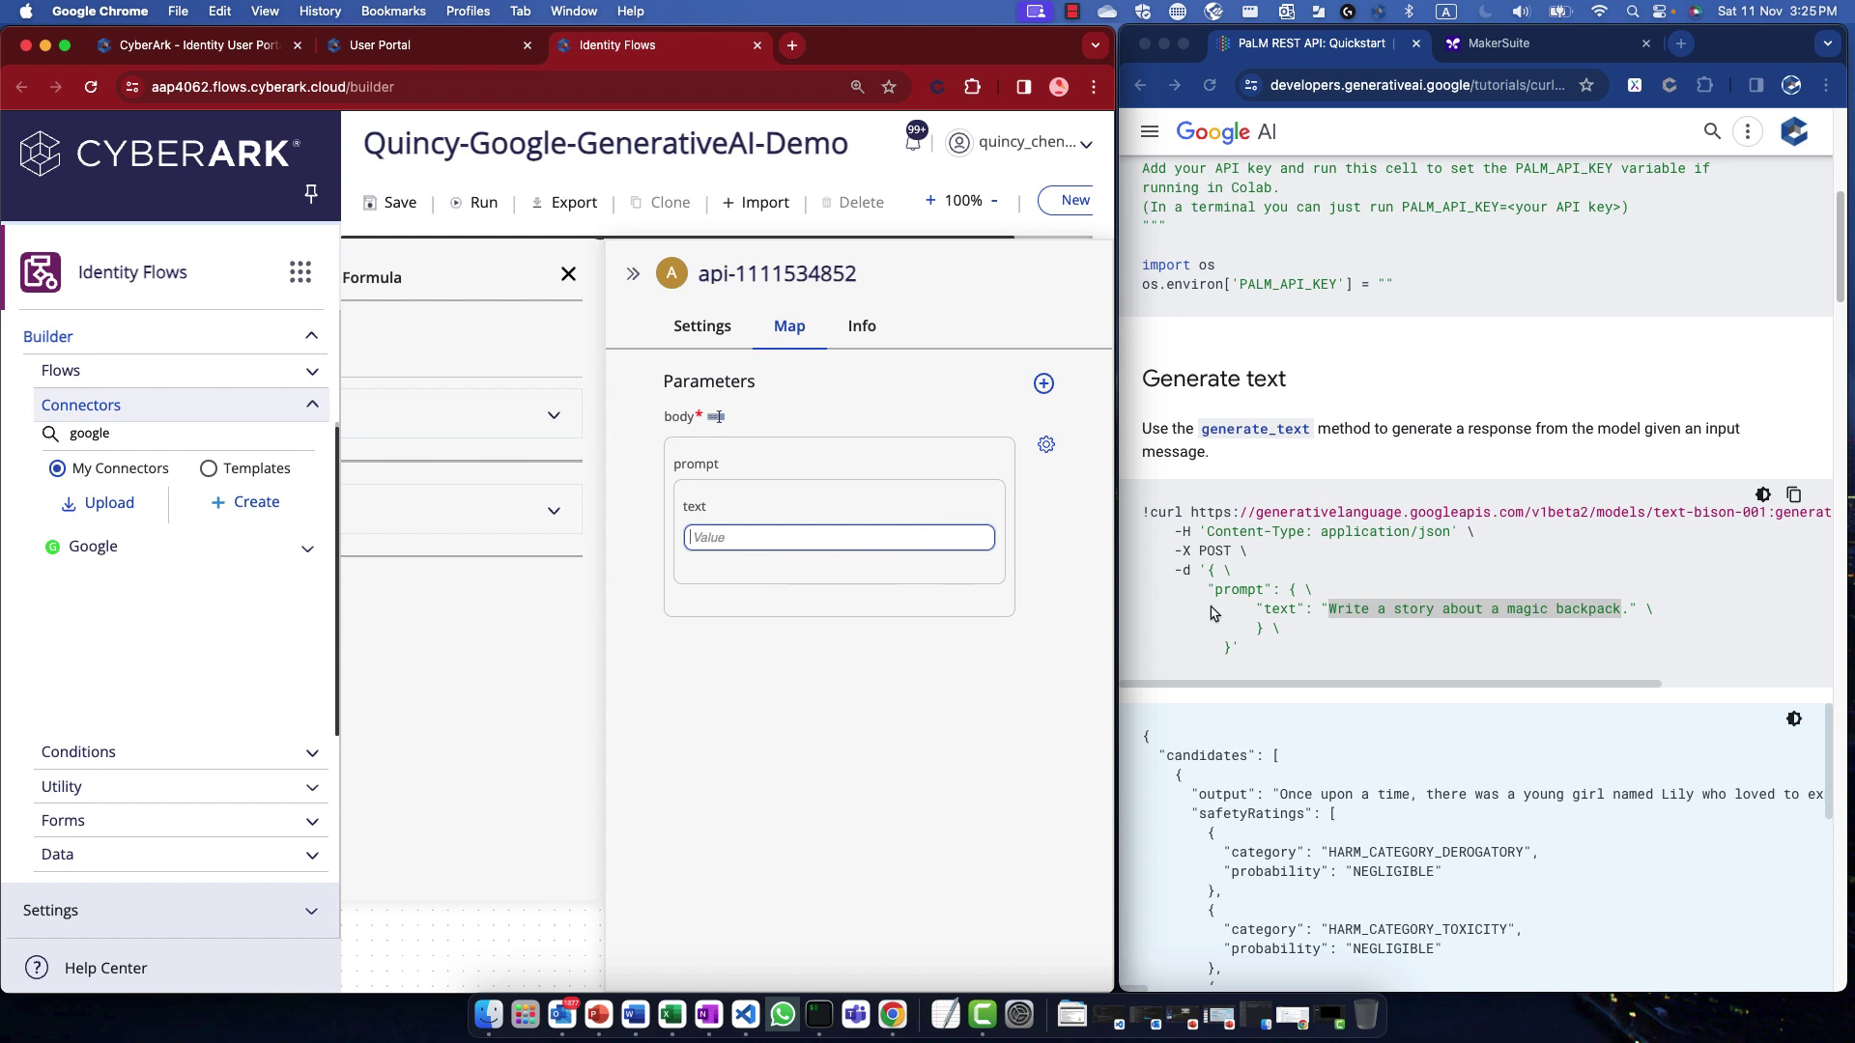
right_click(1394, 626)
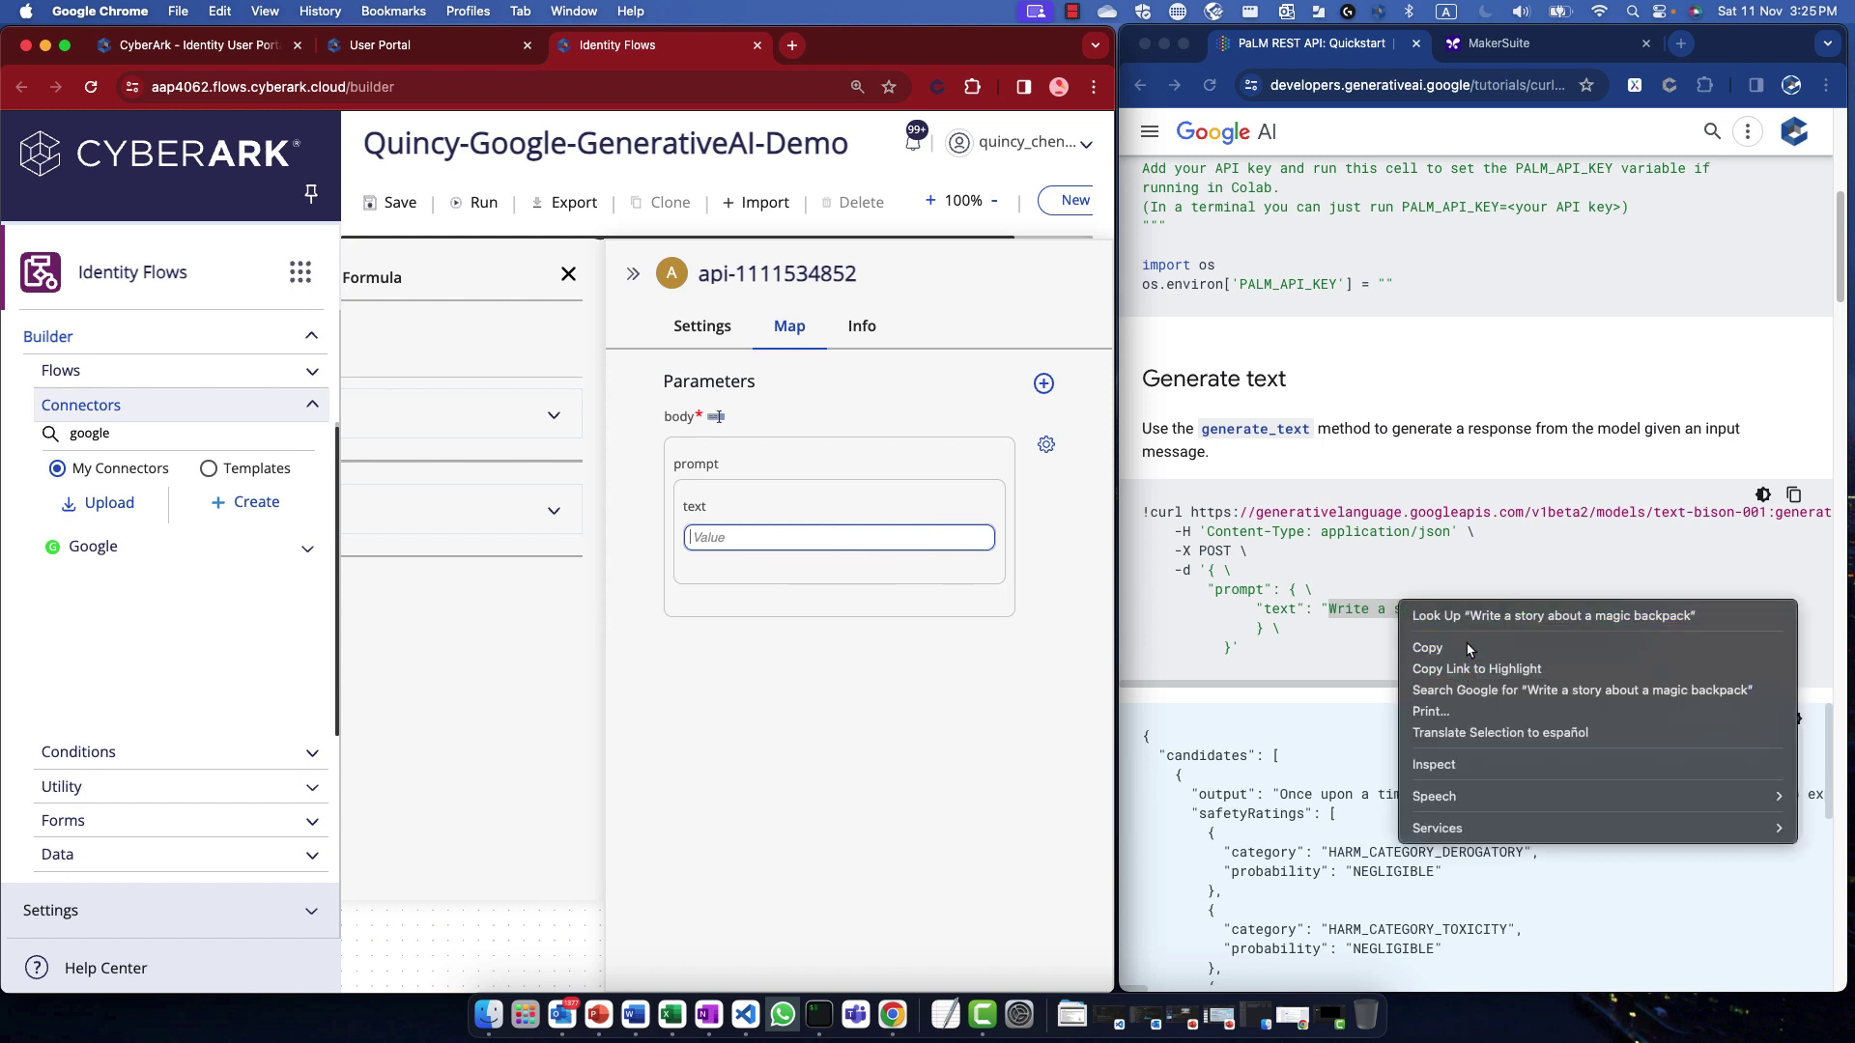
click(1429, 646)
key(super+v)
click(909, 828)
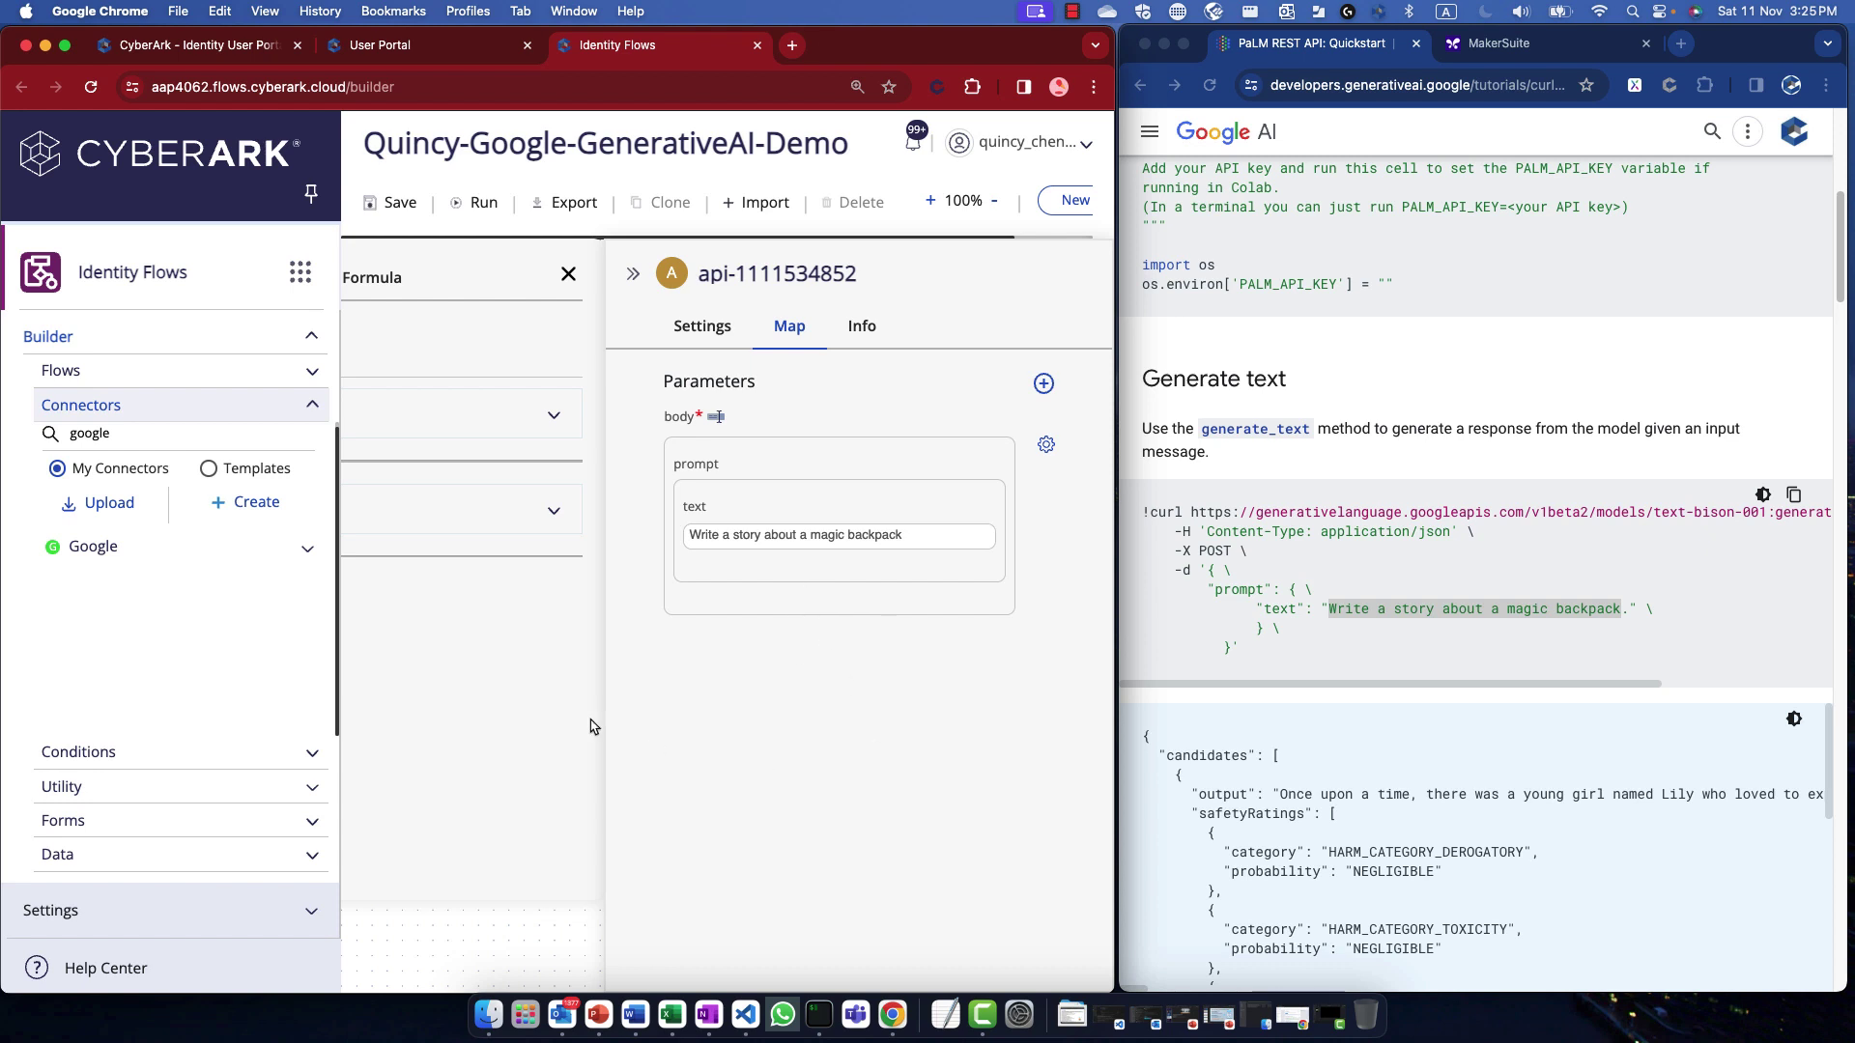
click(398, 204)
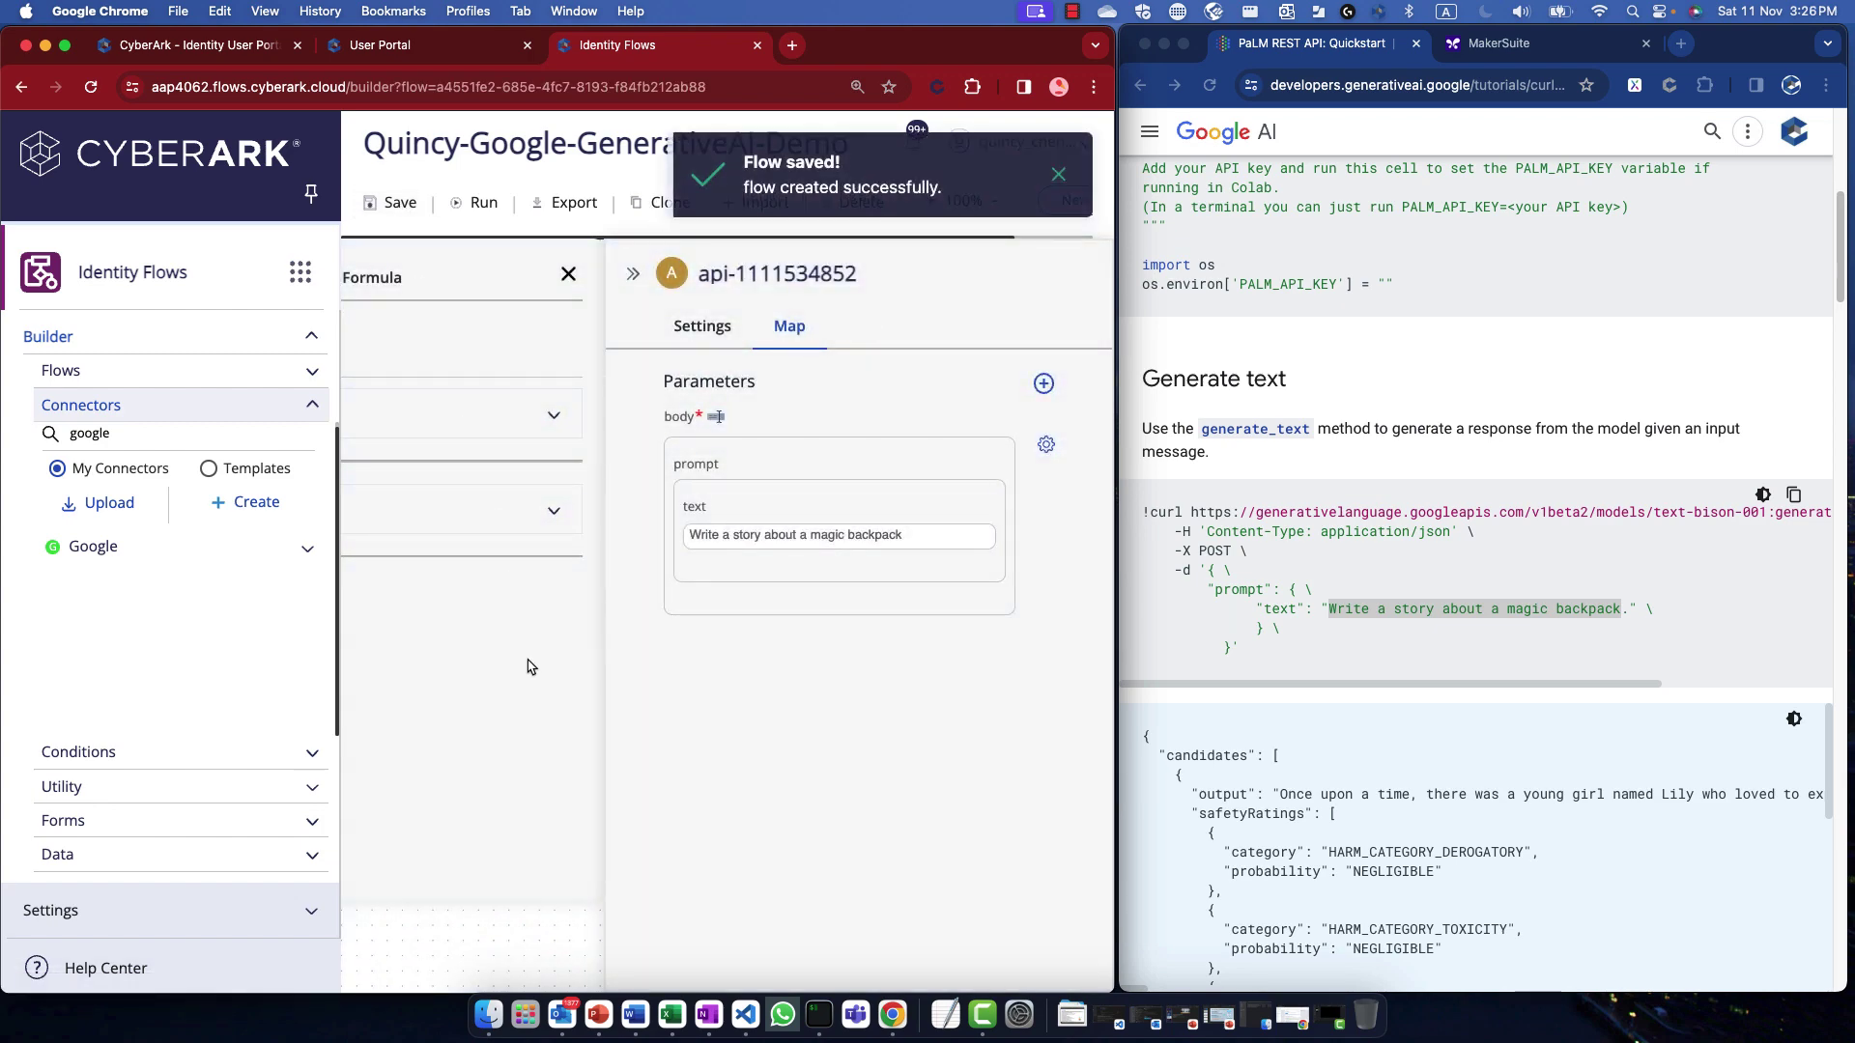
Step: Maximize the builder, clear the saved toast and Collected panel, then save and run the flow
double_click(969, 29)
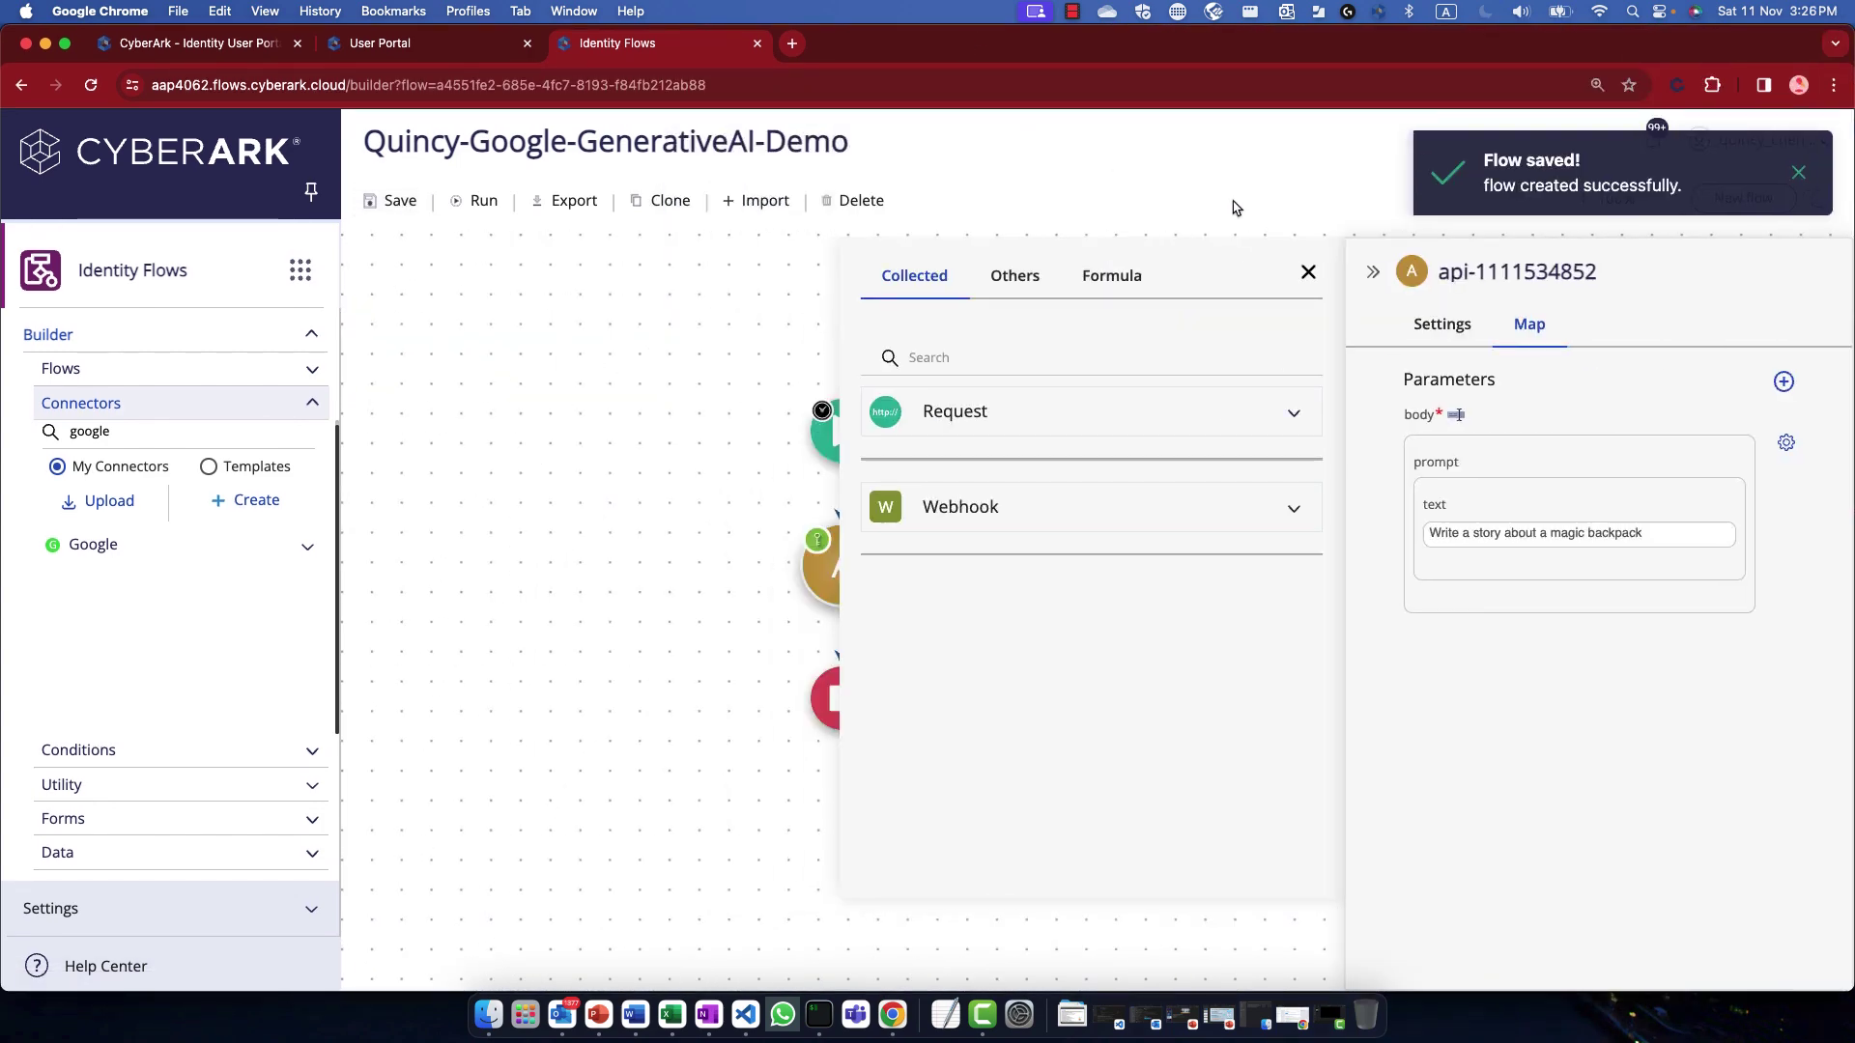
click(1793, 175)
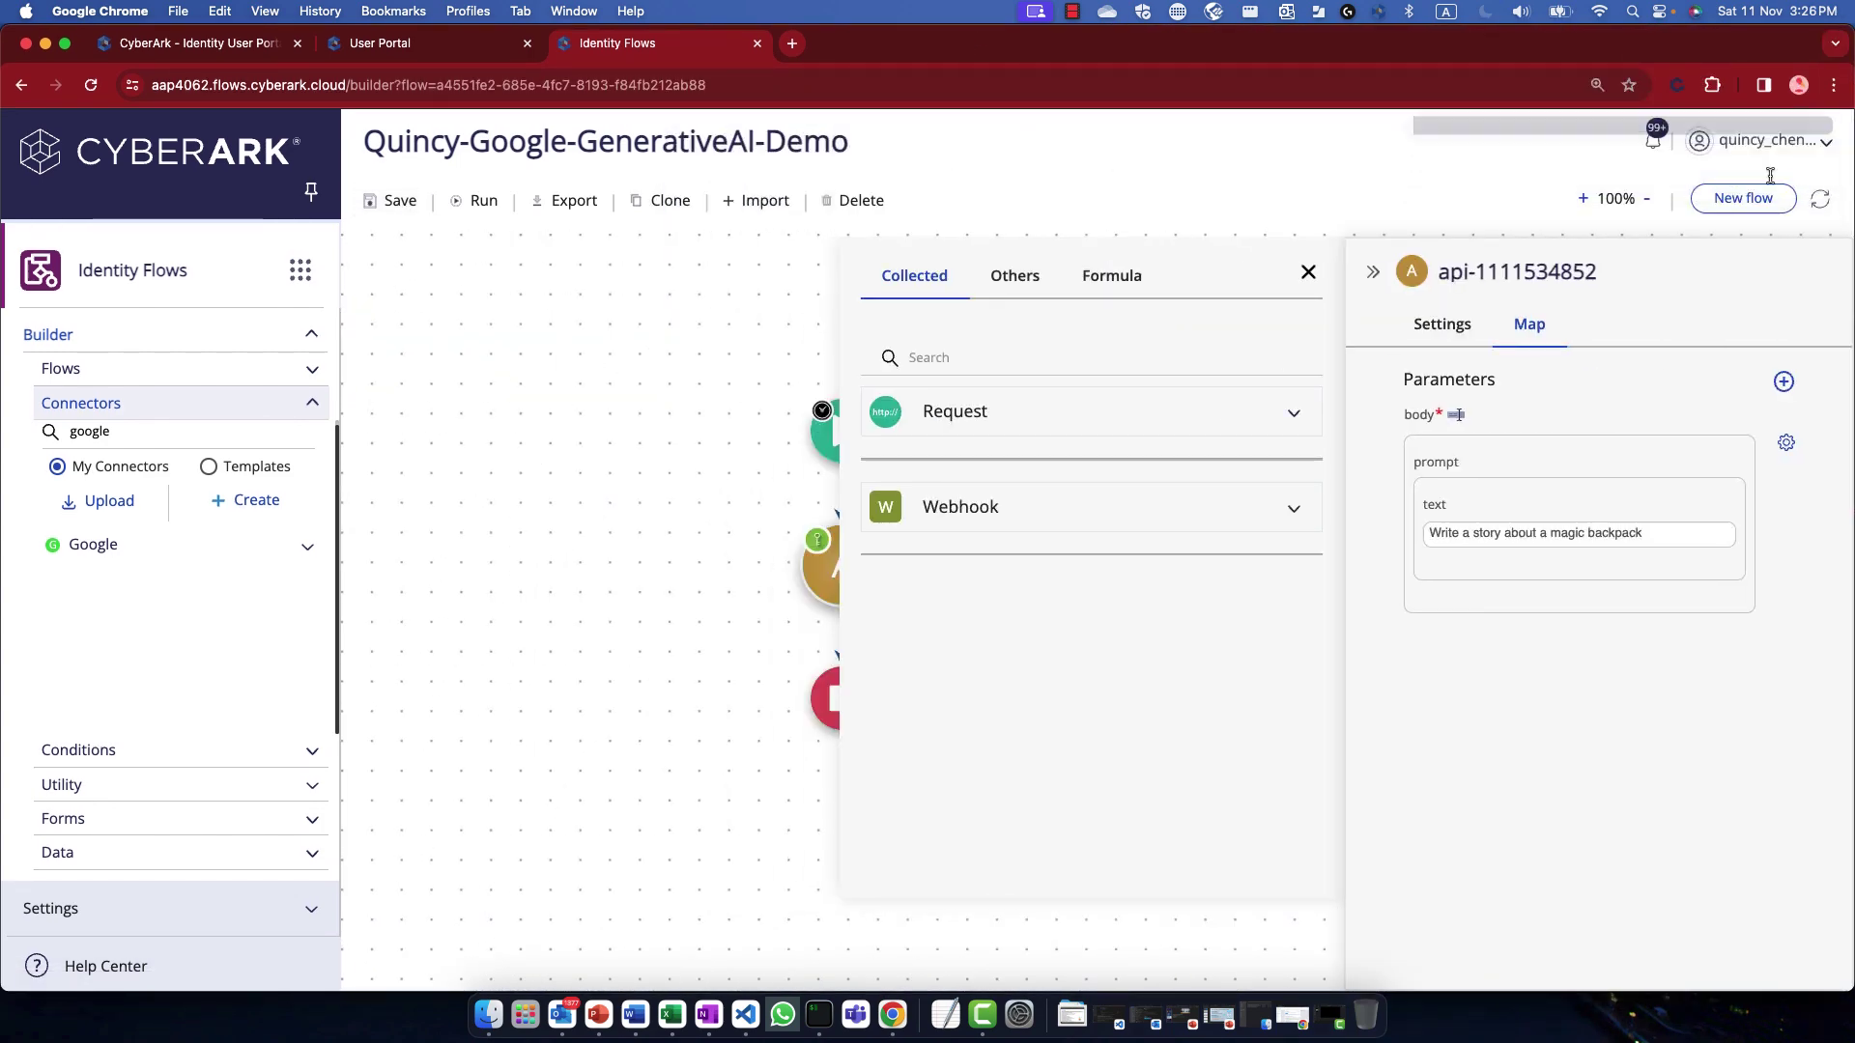
click(1309, 273)
mouse_move(854, 588)
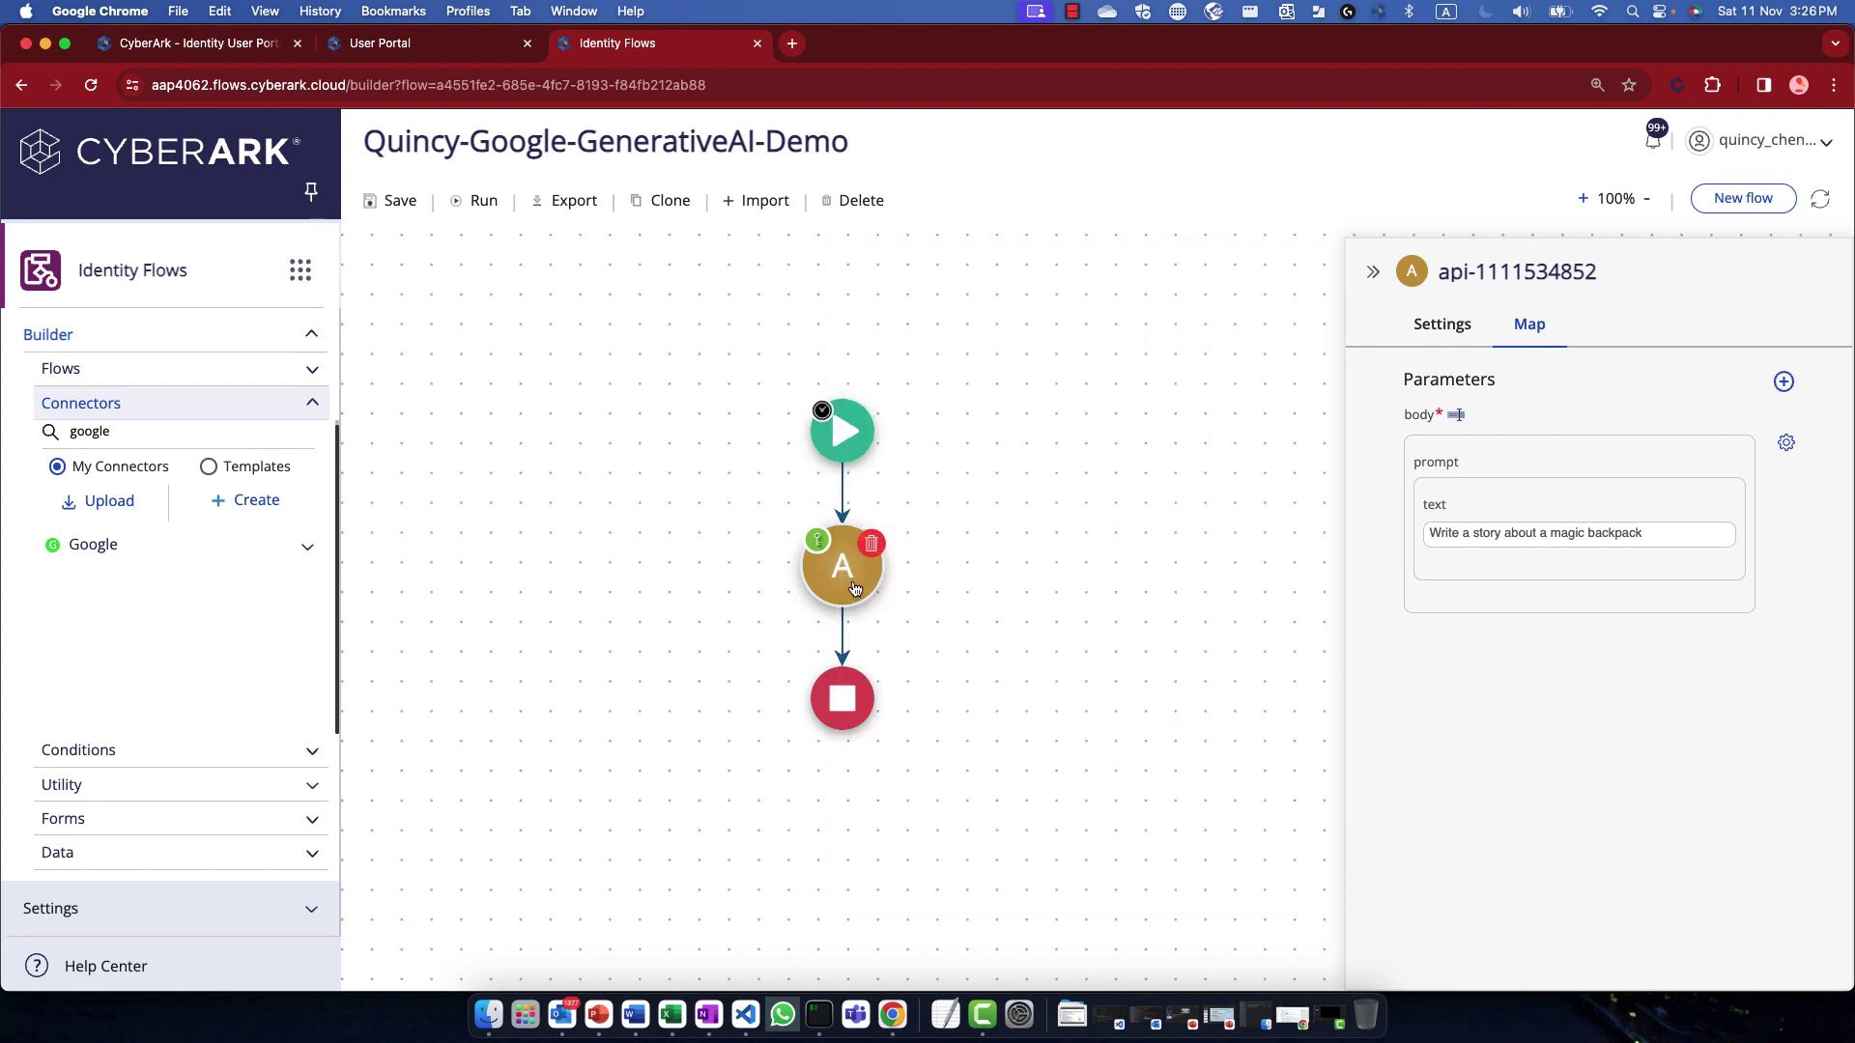
click(413, 210)
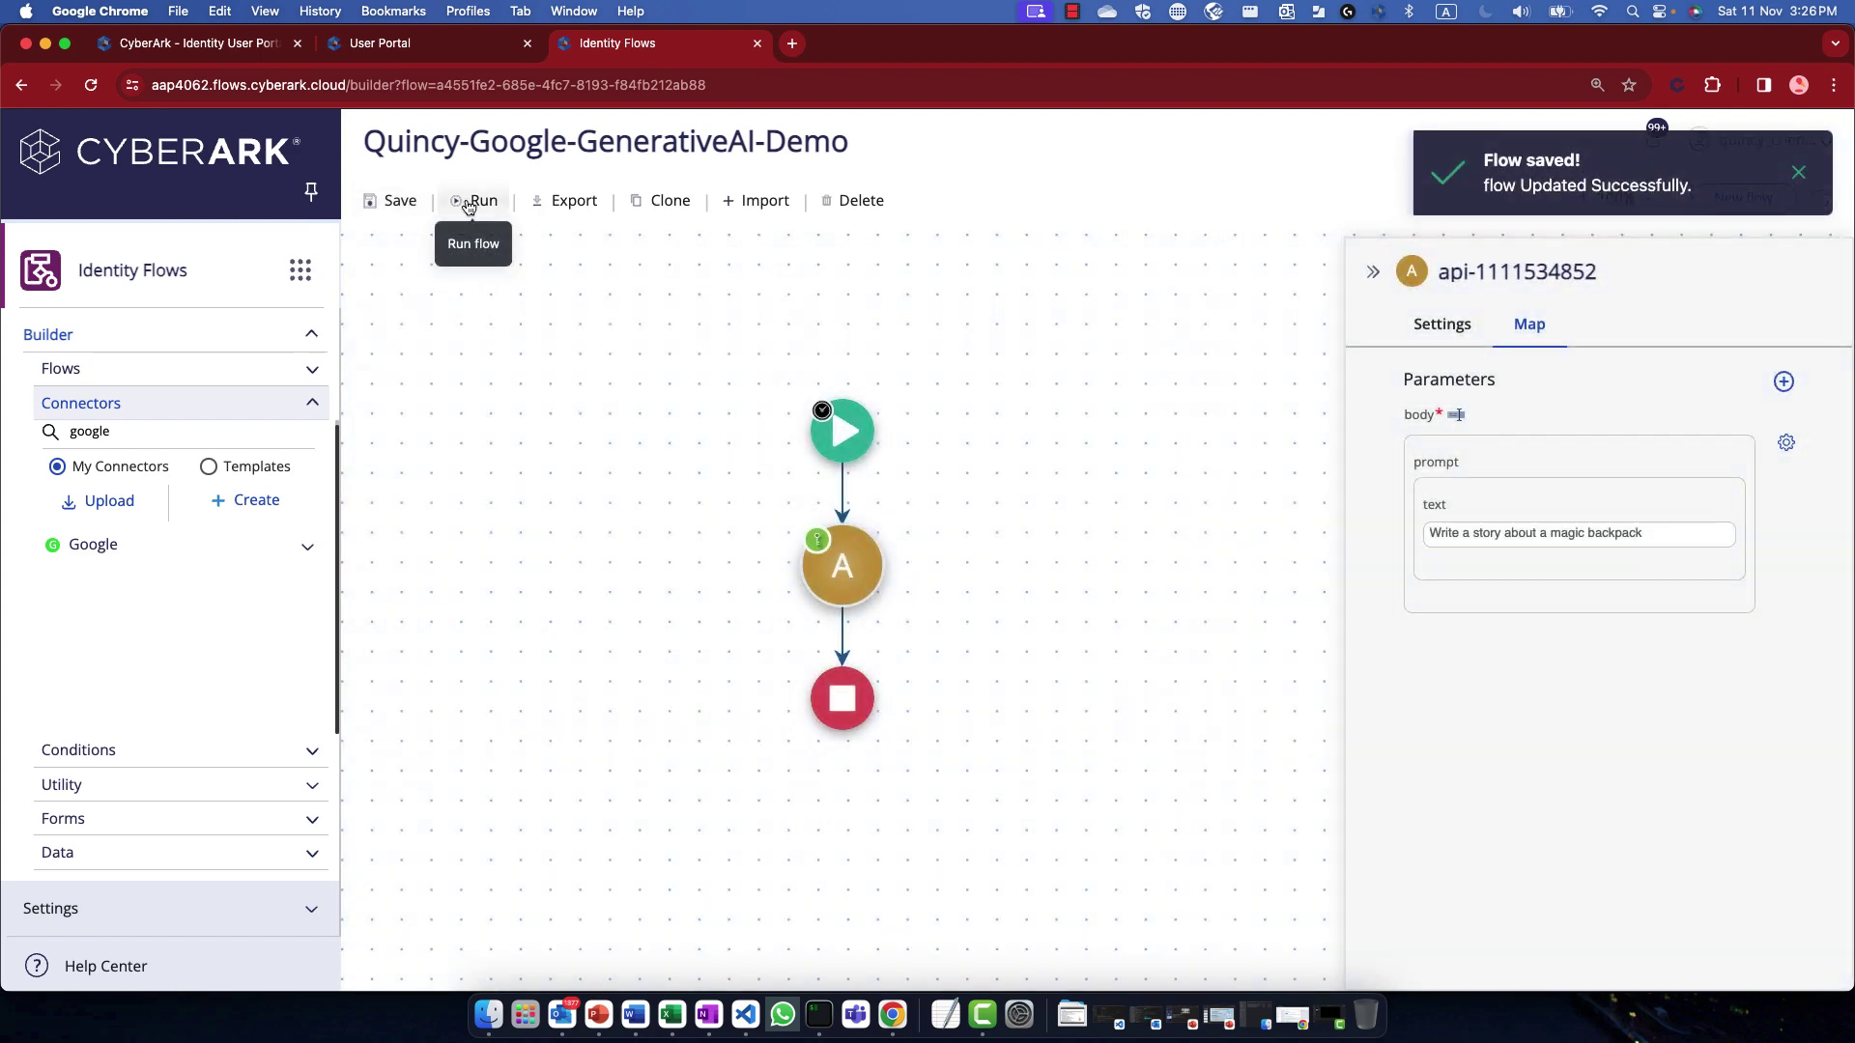
click(468, 205)
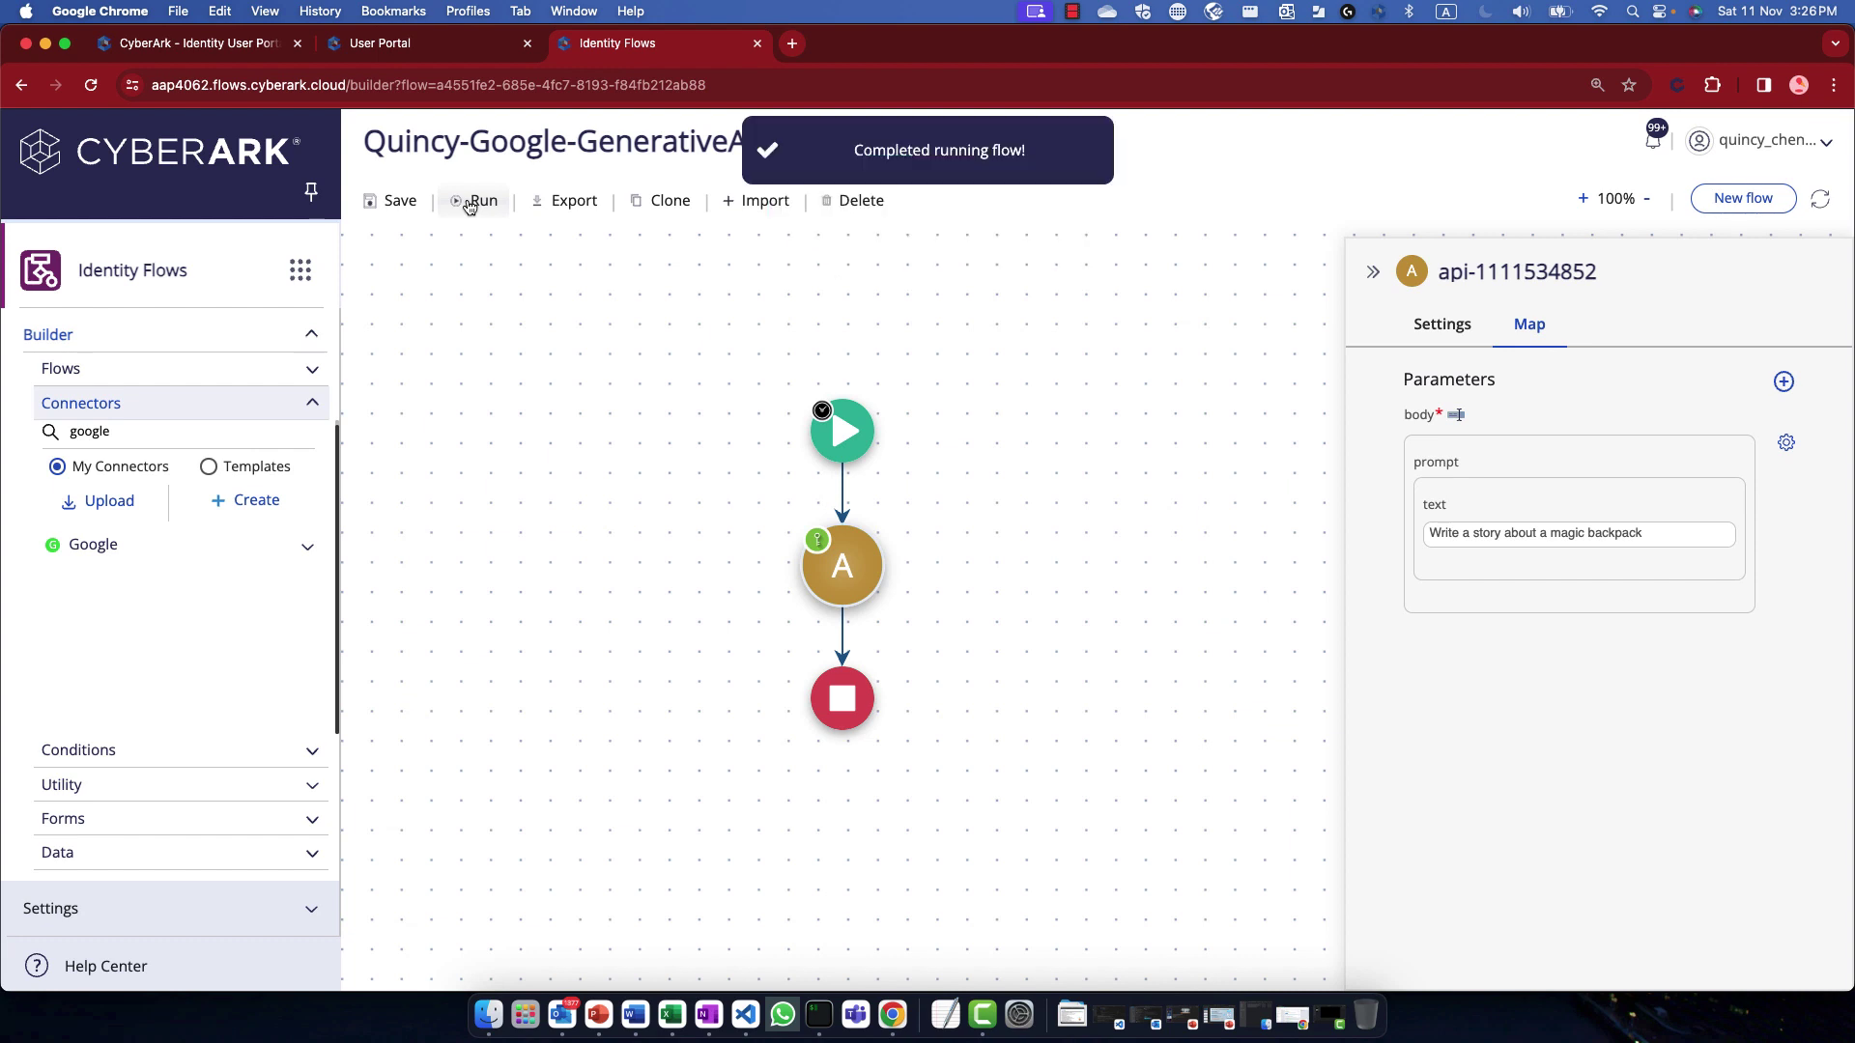
click(1656, 138)
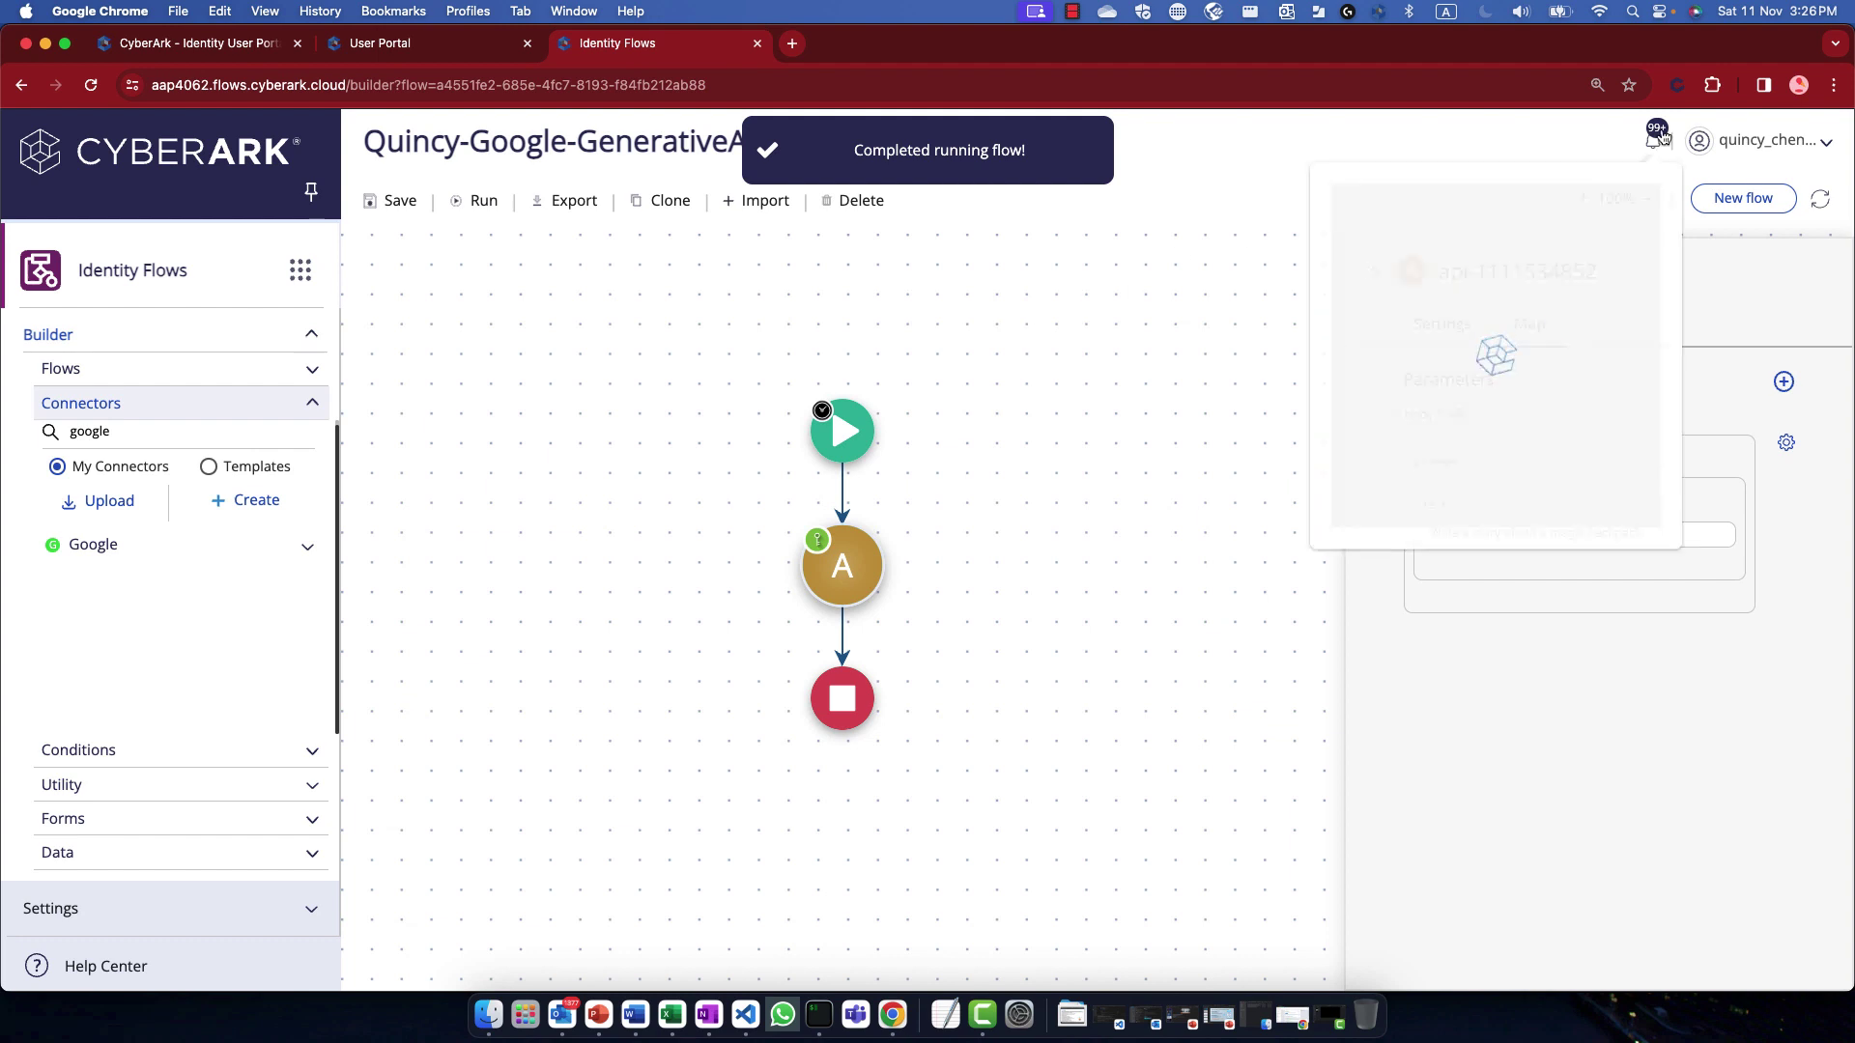
click(1535, 214)
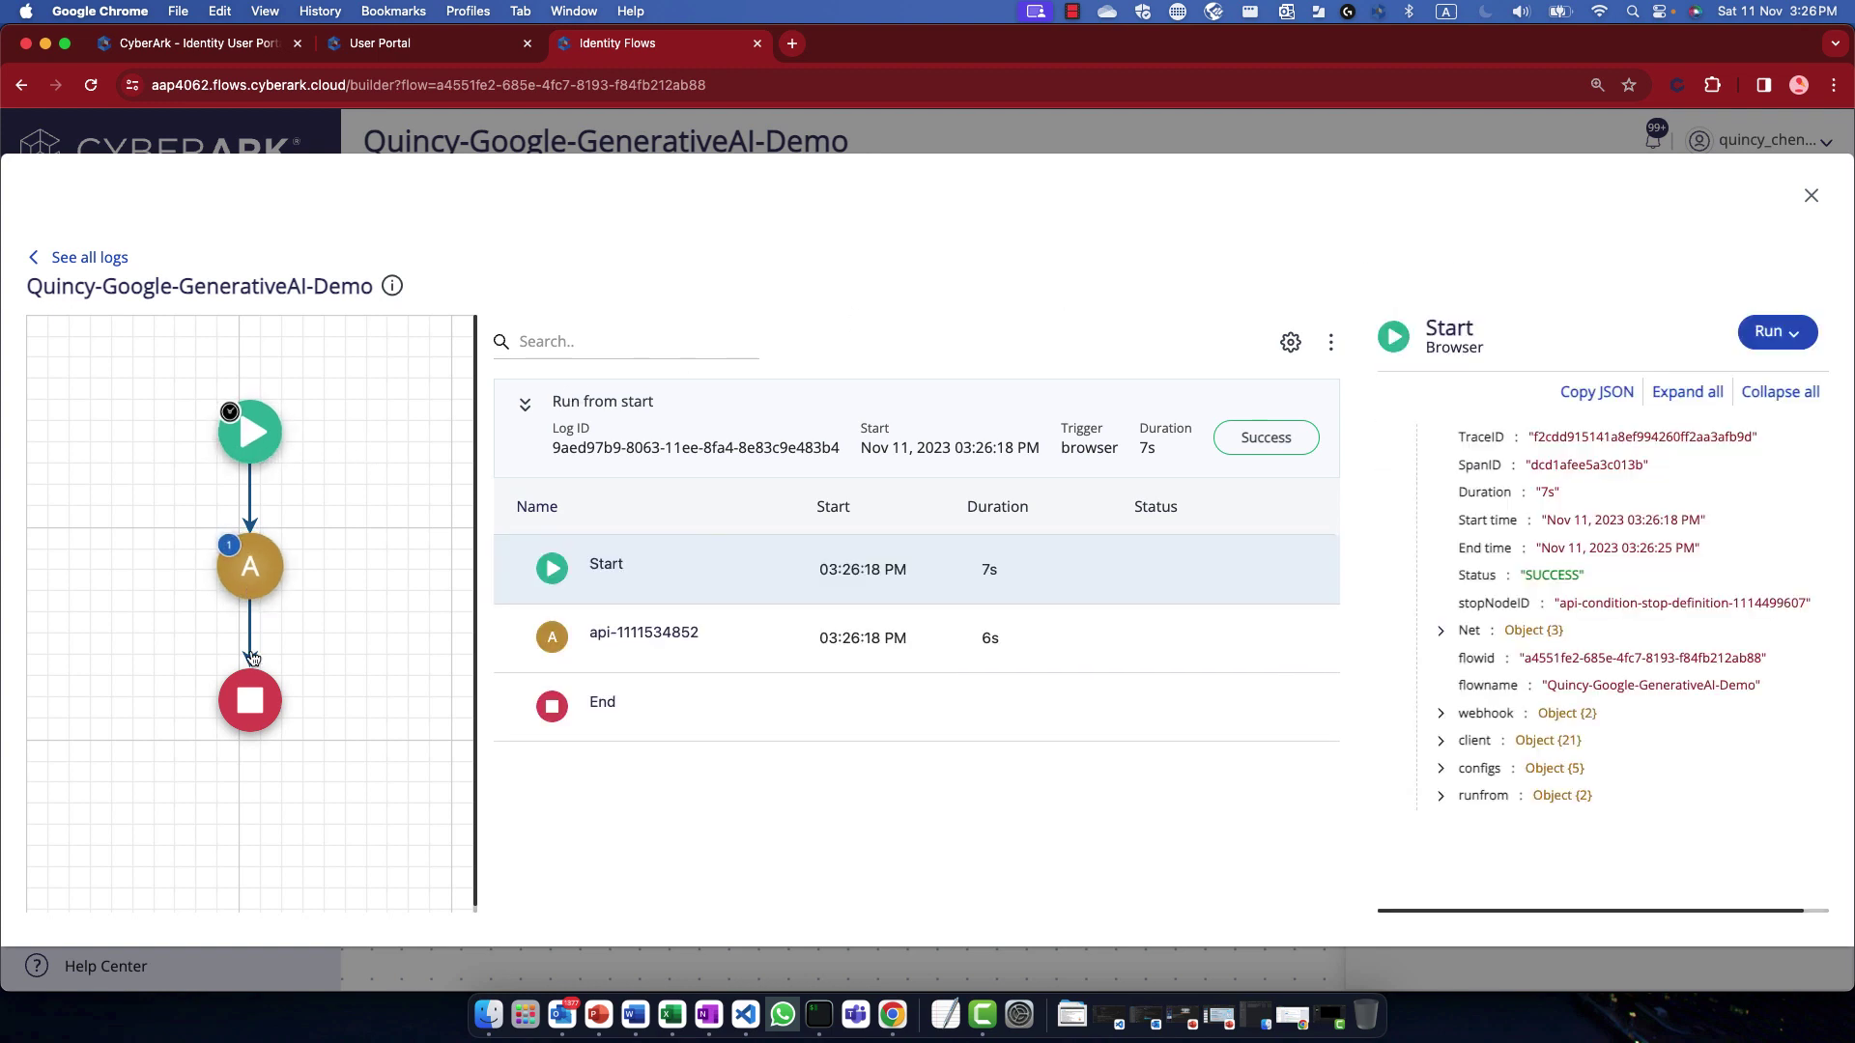
click(623, 658)
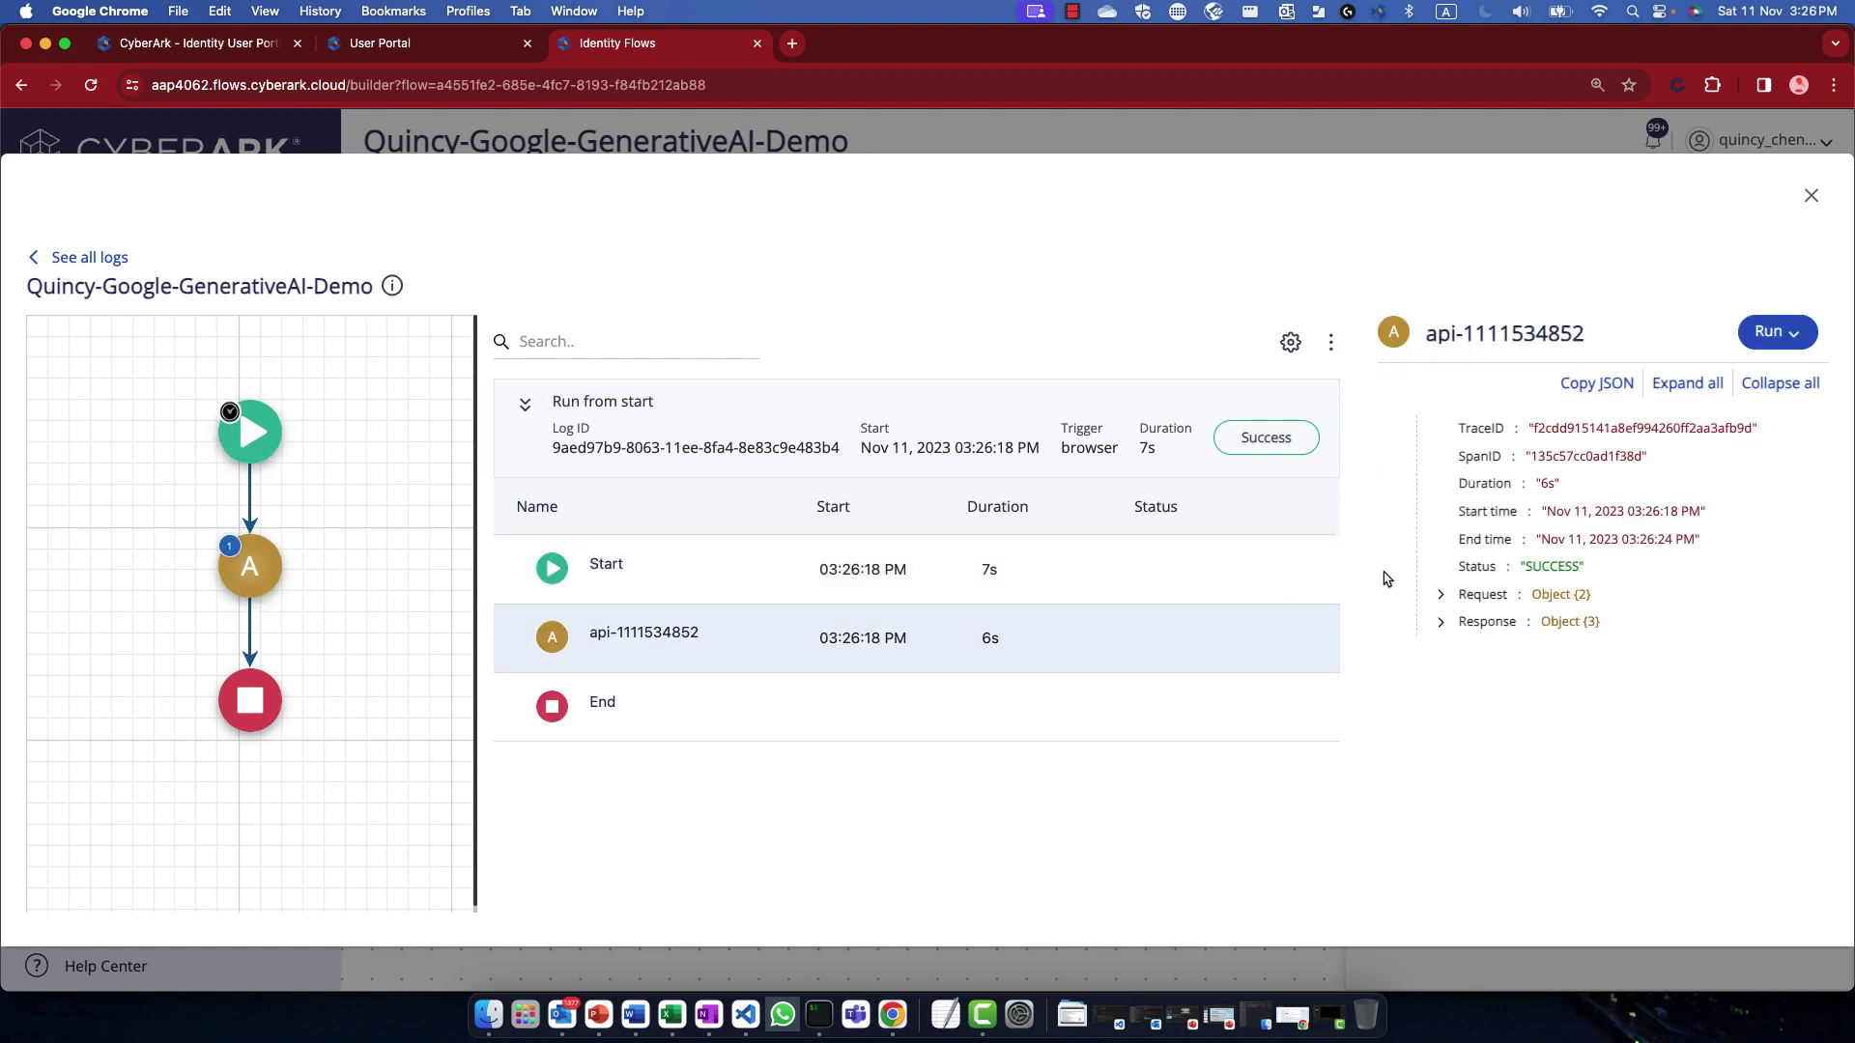
click(1440, 594)
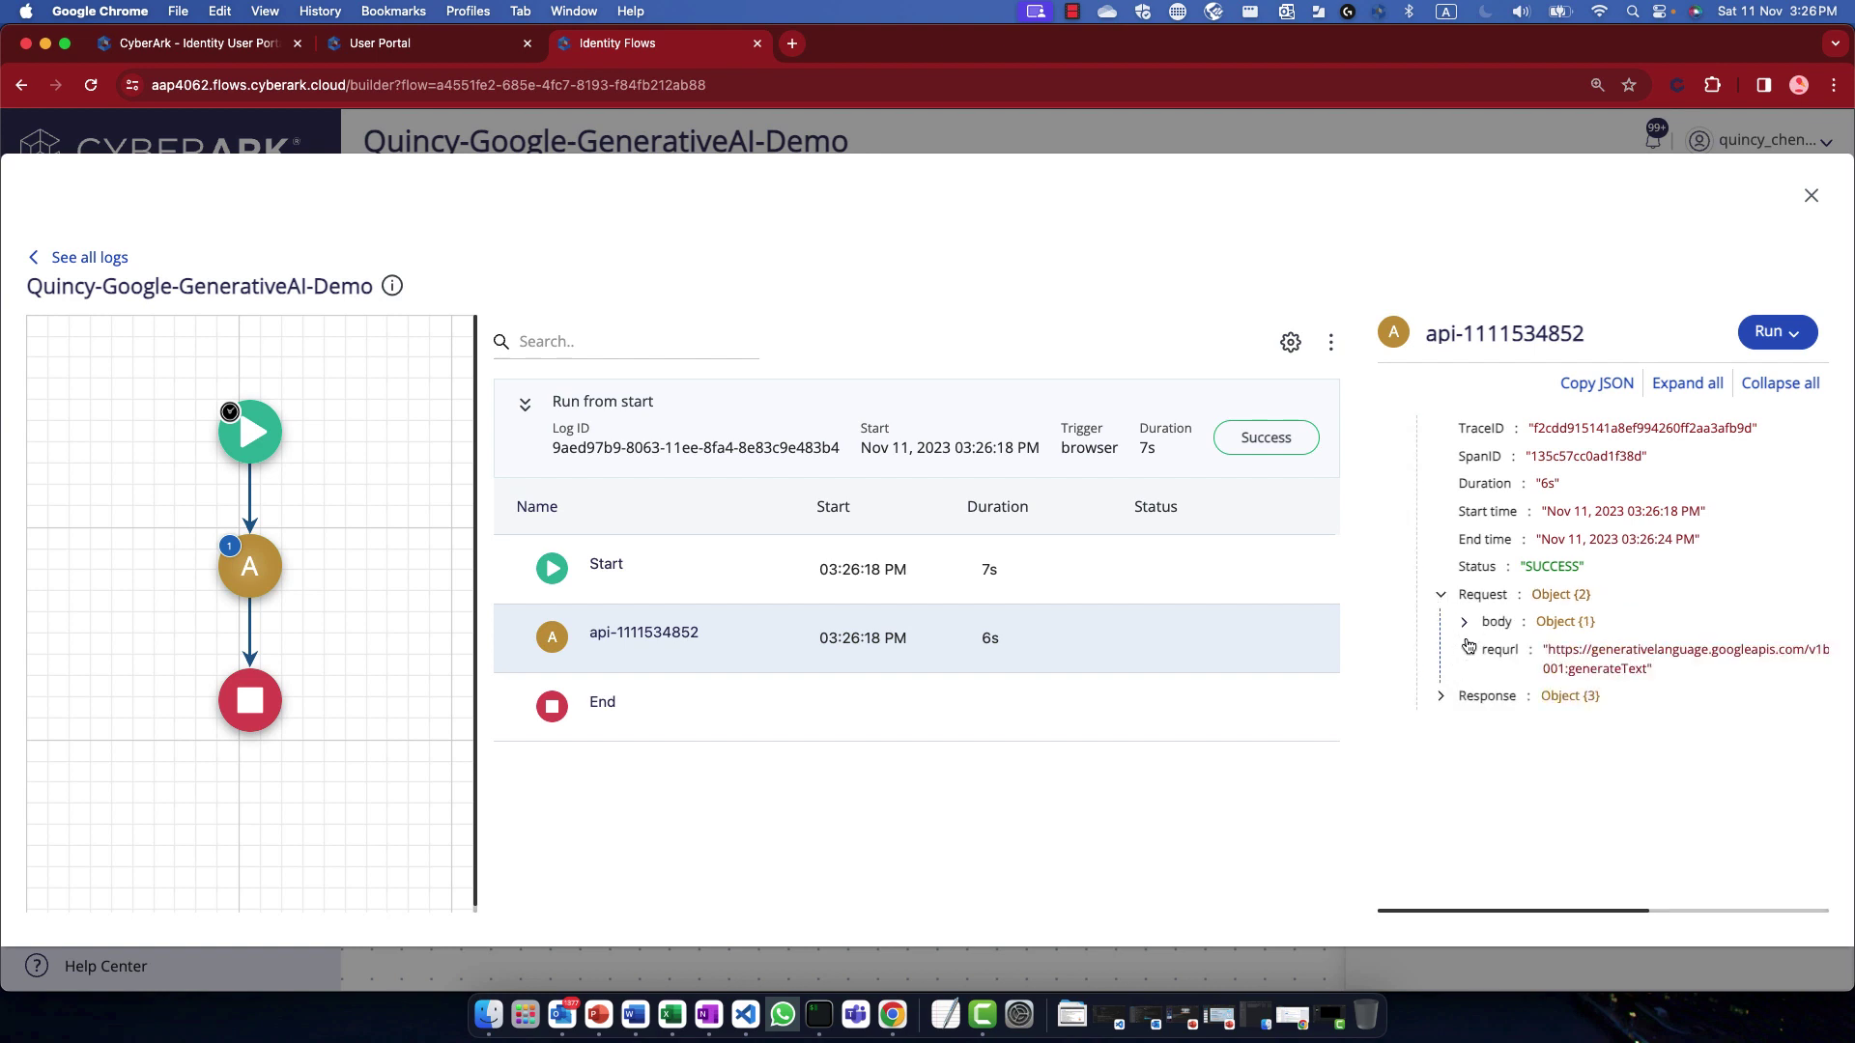
click(1464, 623)
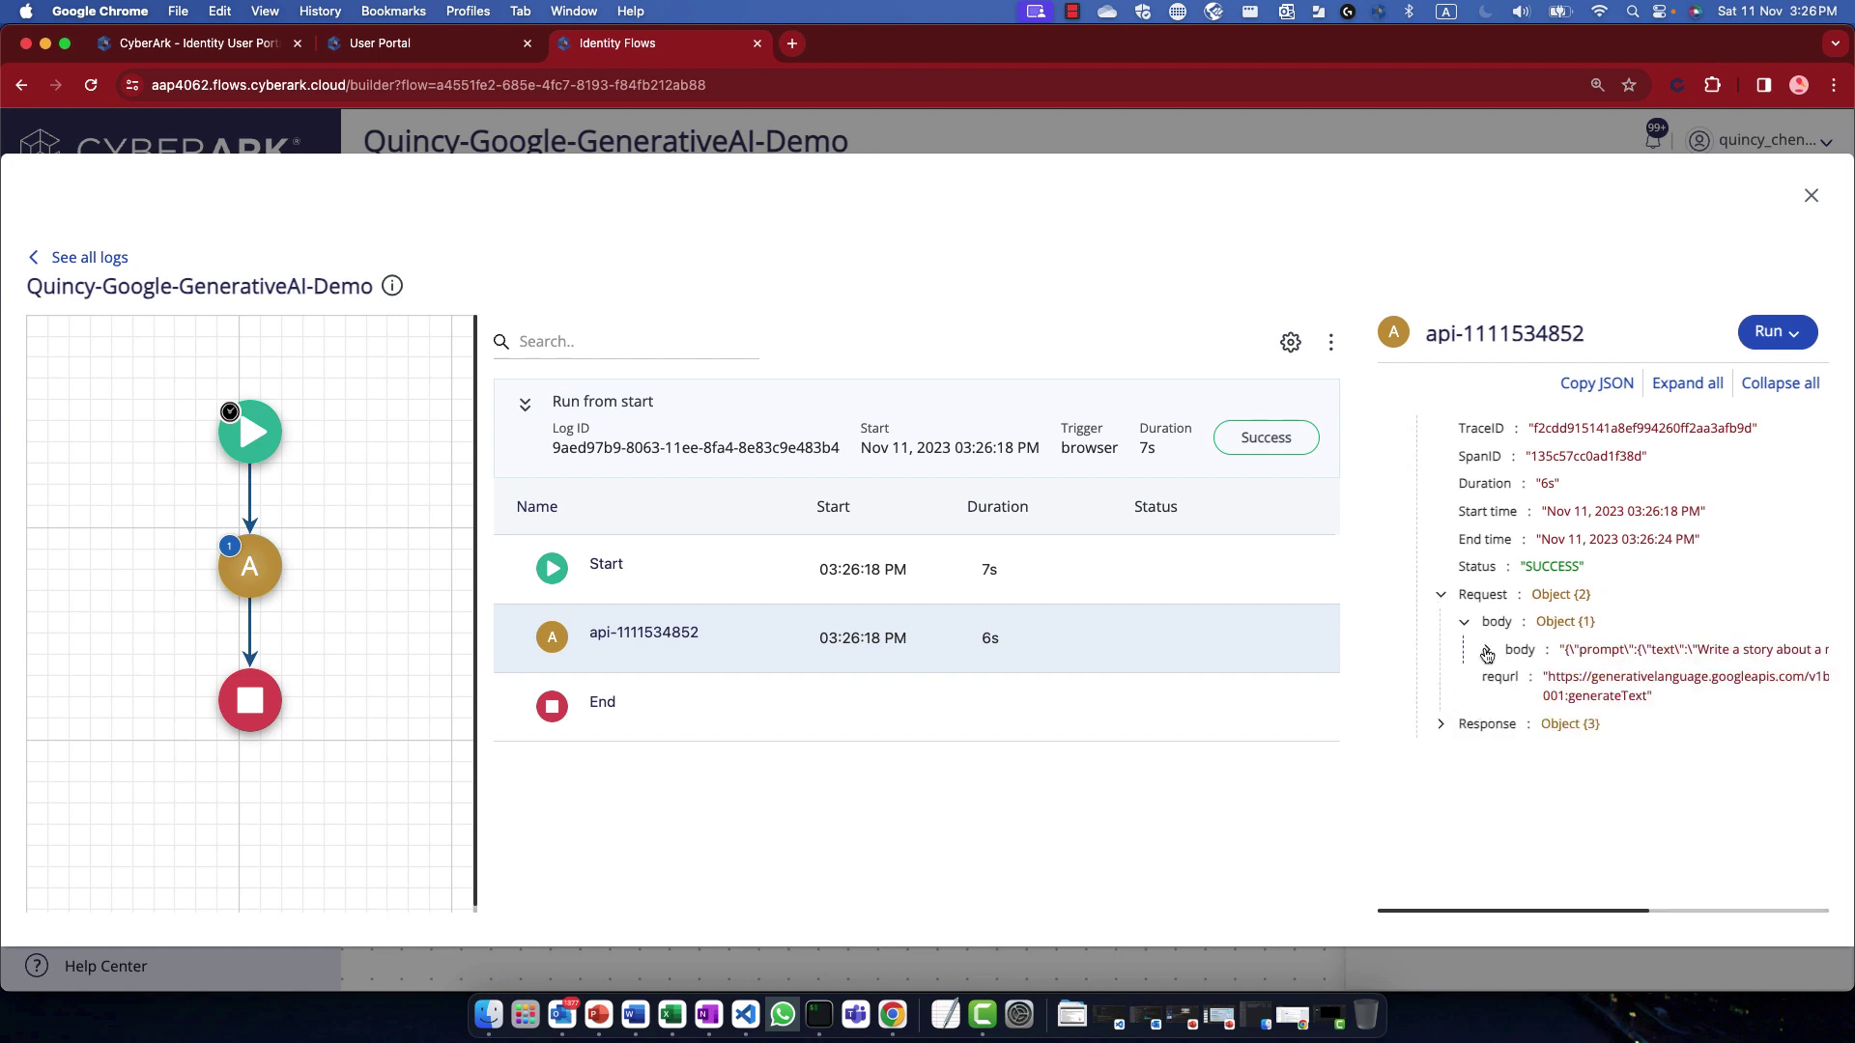
click(1487, 649)
click(1510, 677)
click(1533, 704)
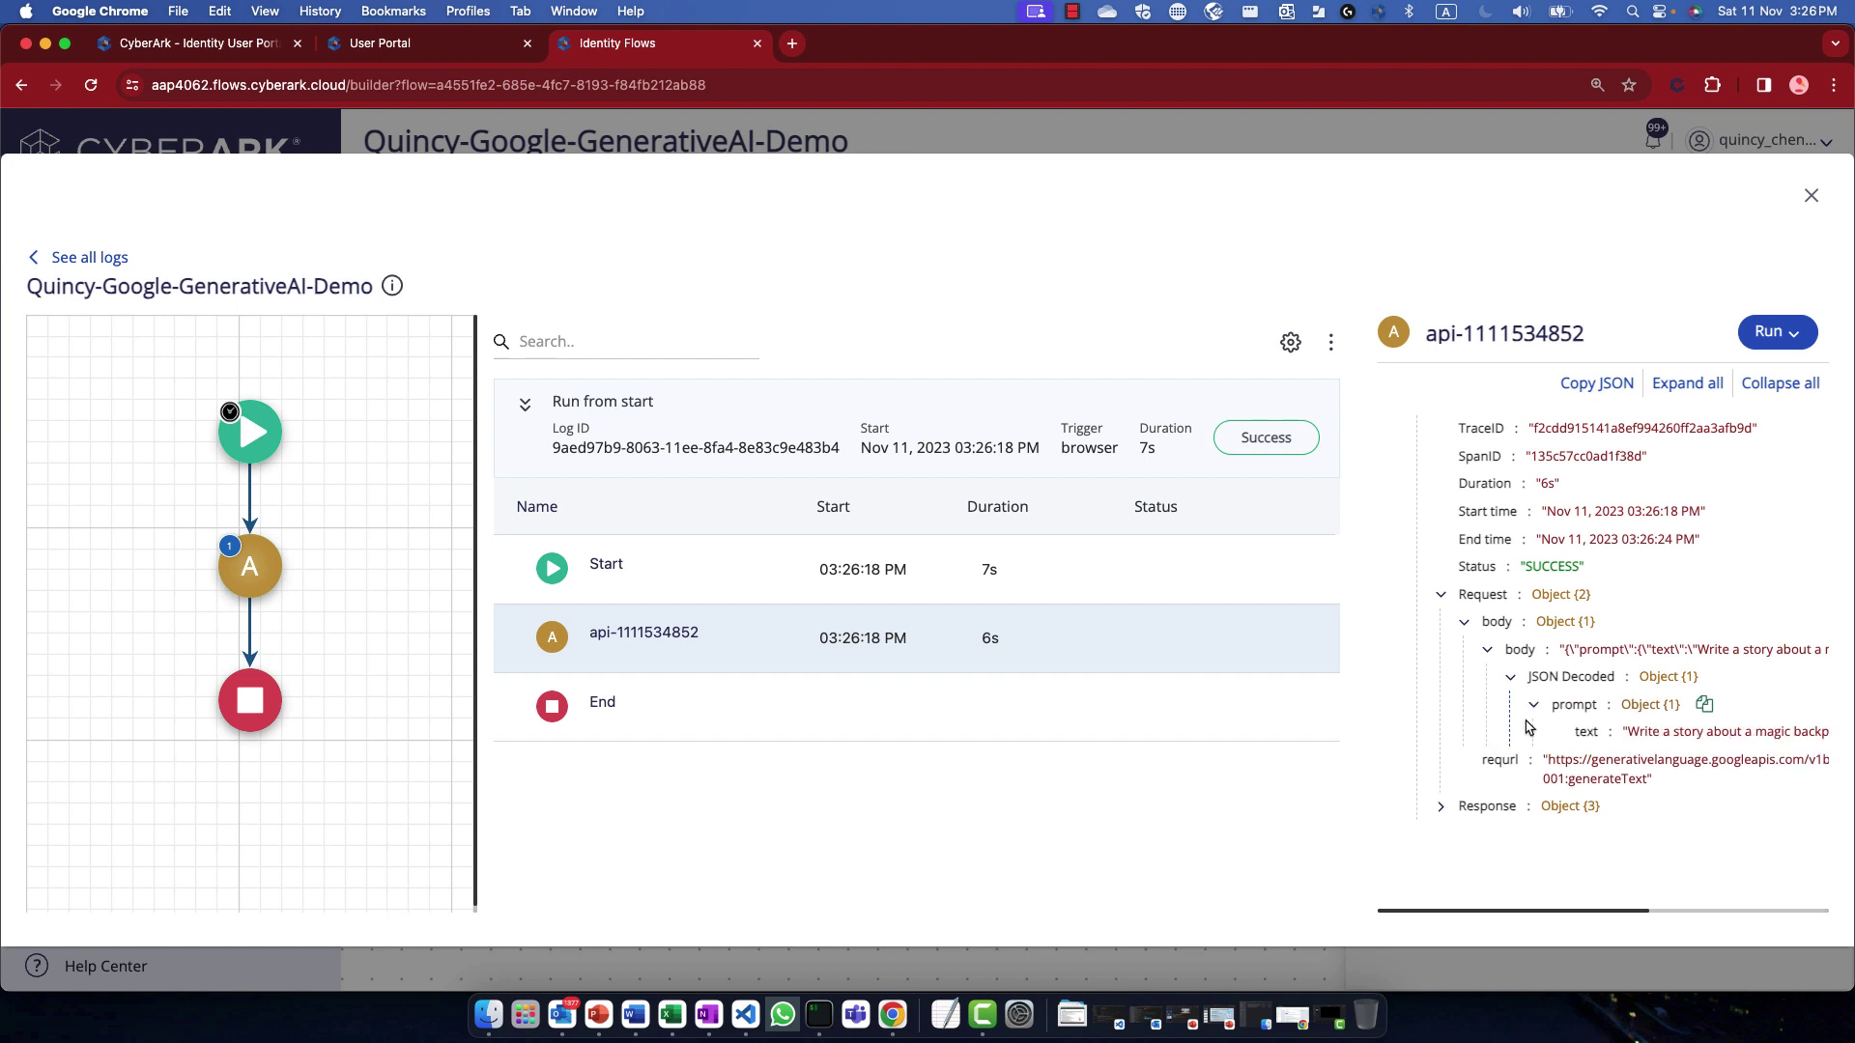
click(1440, 805)
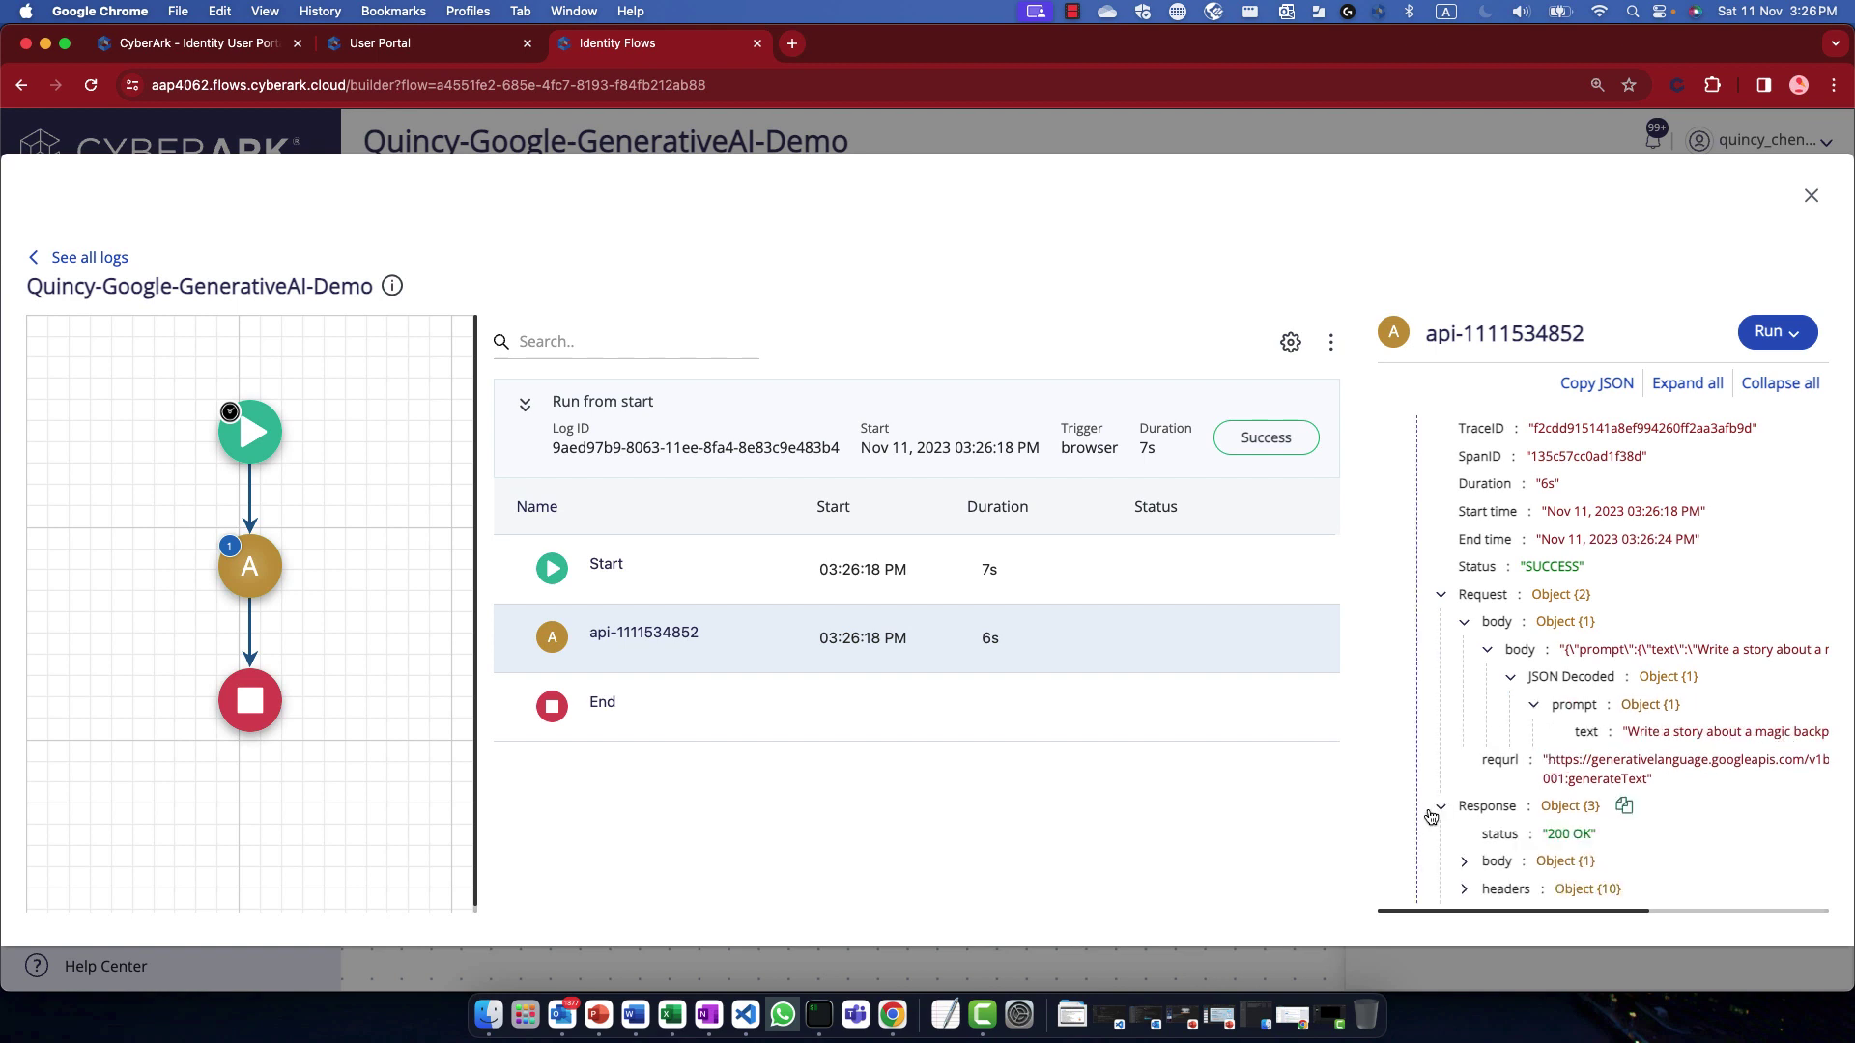
click(1463, 861)
scroll(1487, 881, down, 1)
click(1487, 868)
scroll(1492, 879, down, 1)
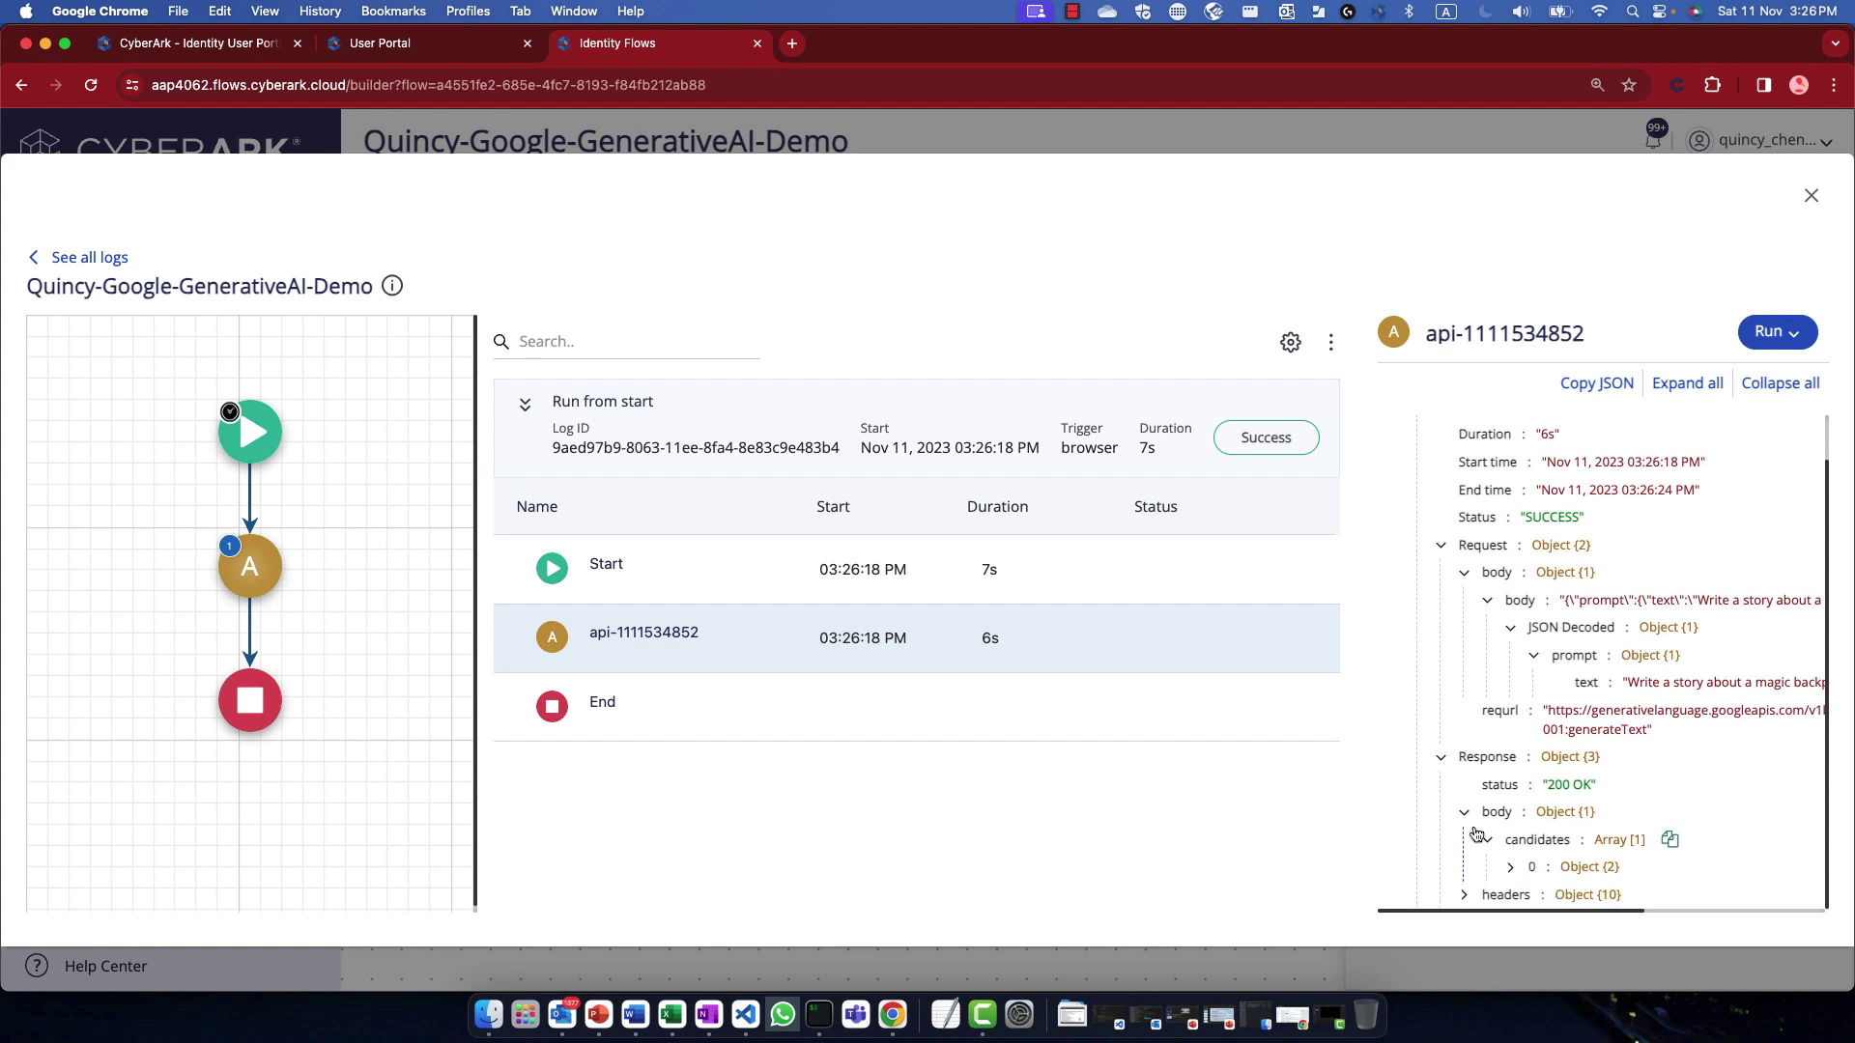
click(1519, 872)
scroll(1502, 841, down, 2)
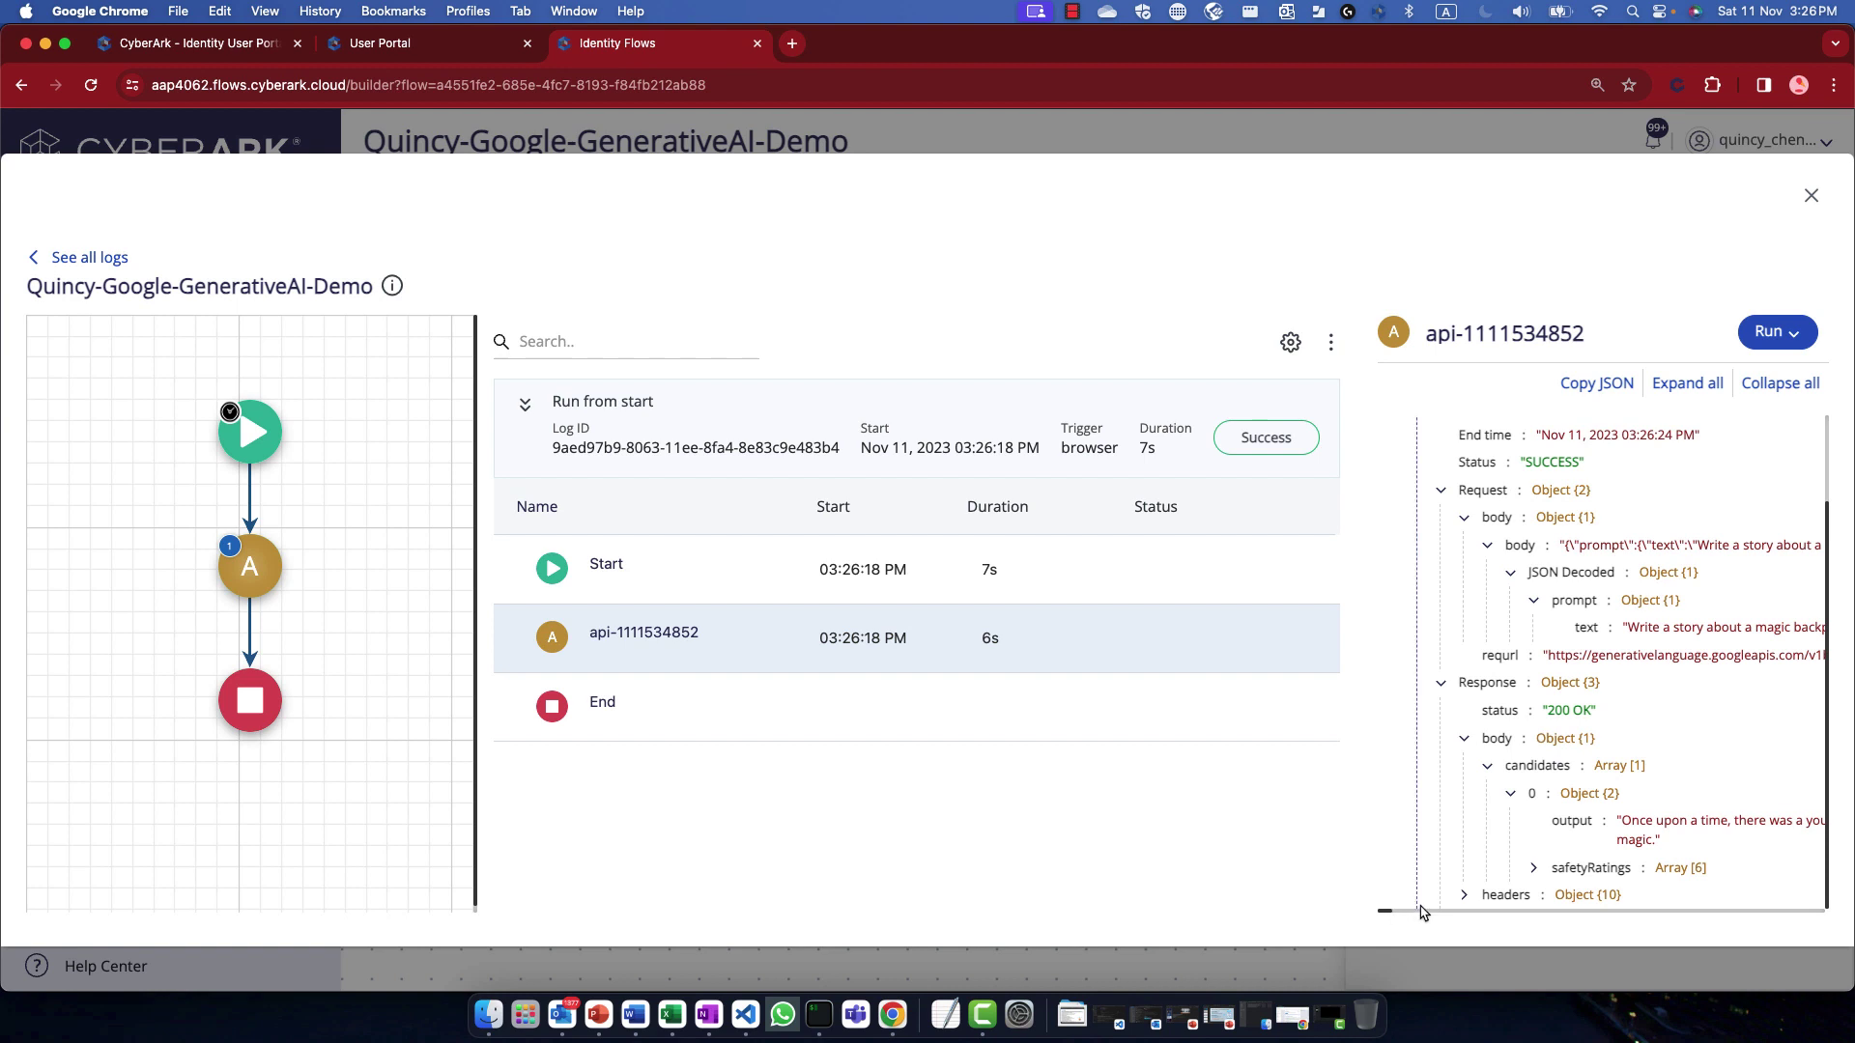
drag(1427, 916, 1801, 916)
scroll(1546, 869, left, 10)
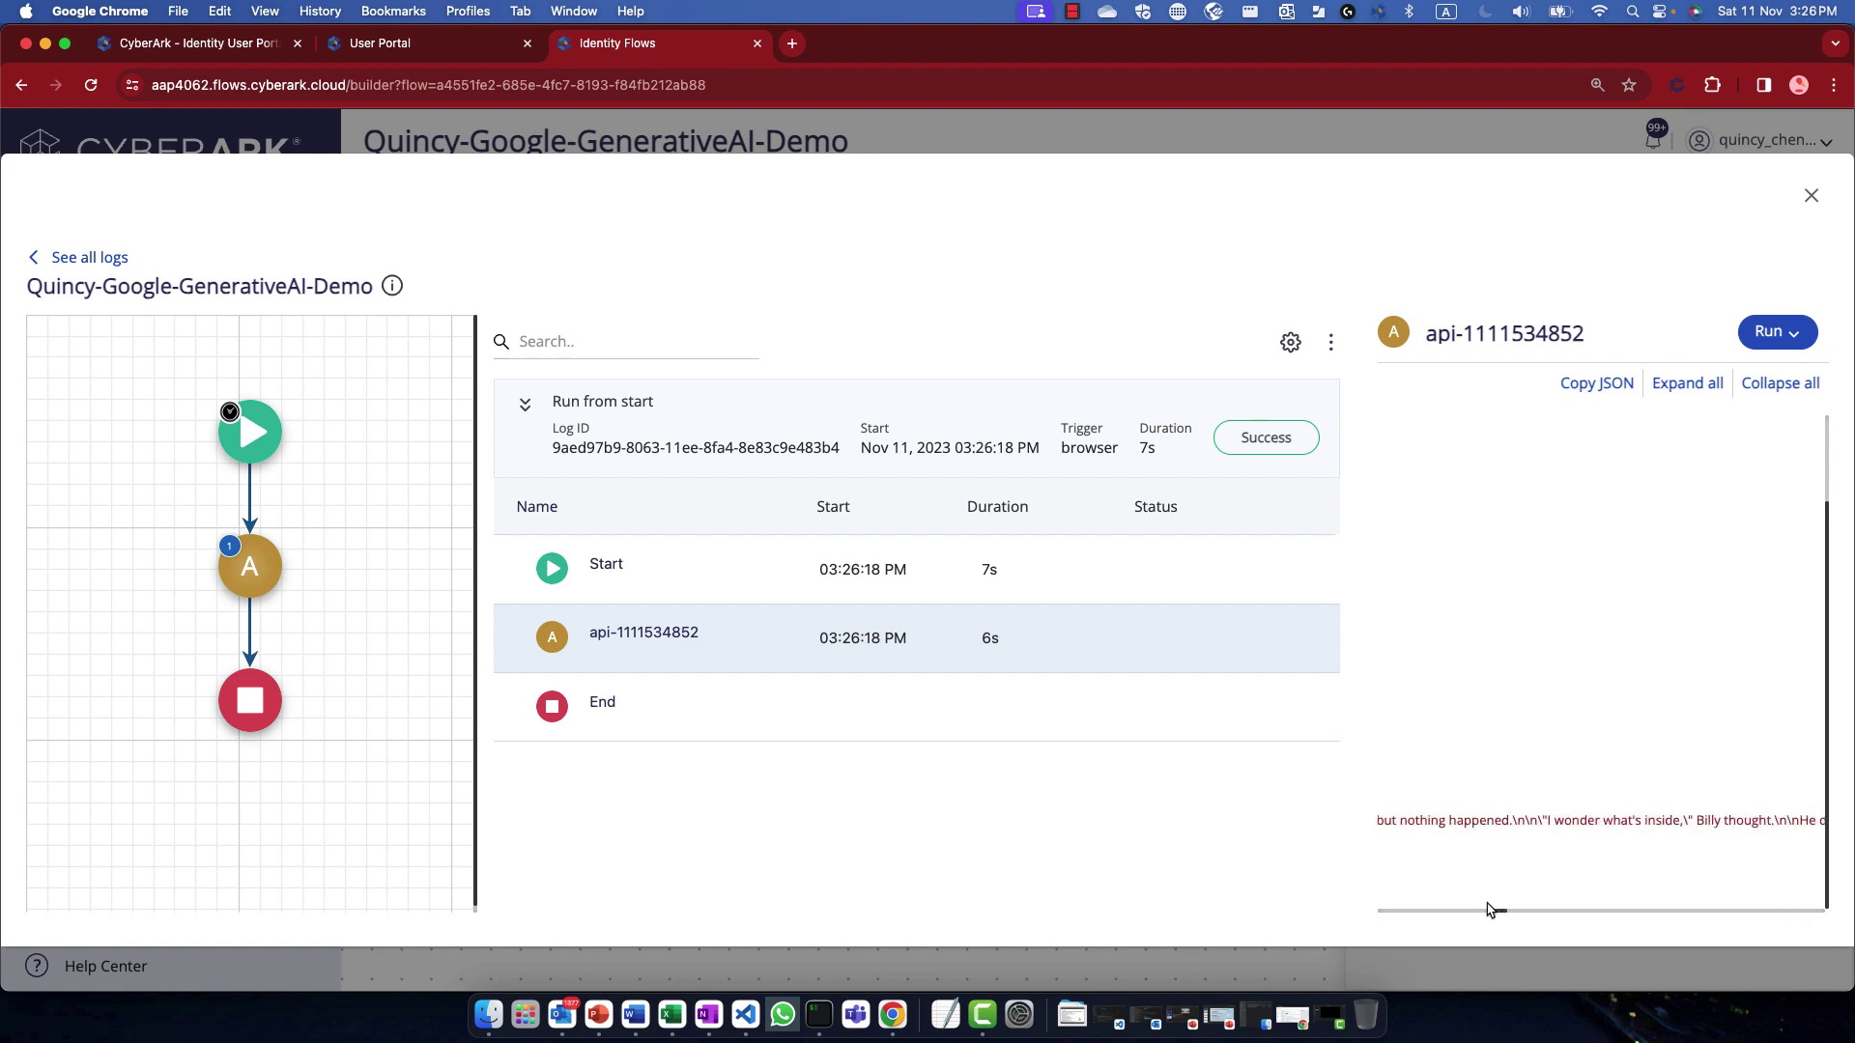
scroll(1538, 848, down, 3)
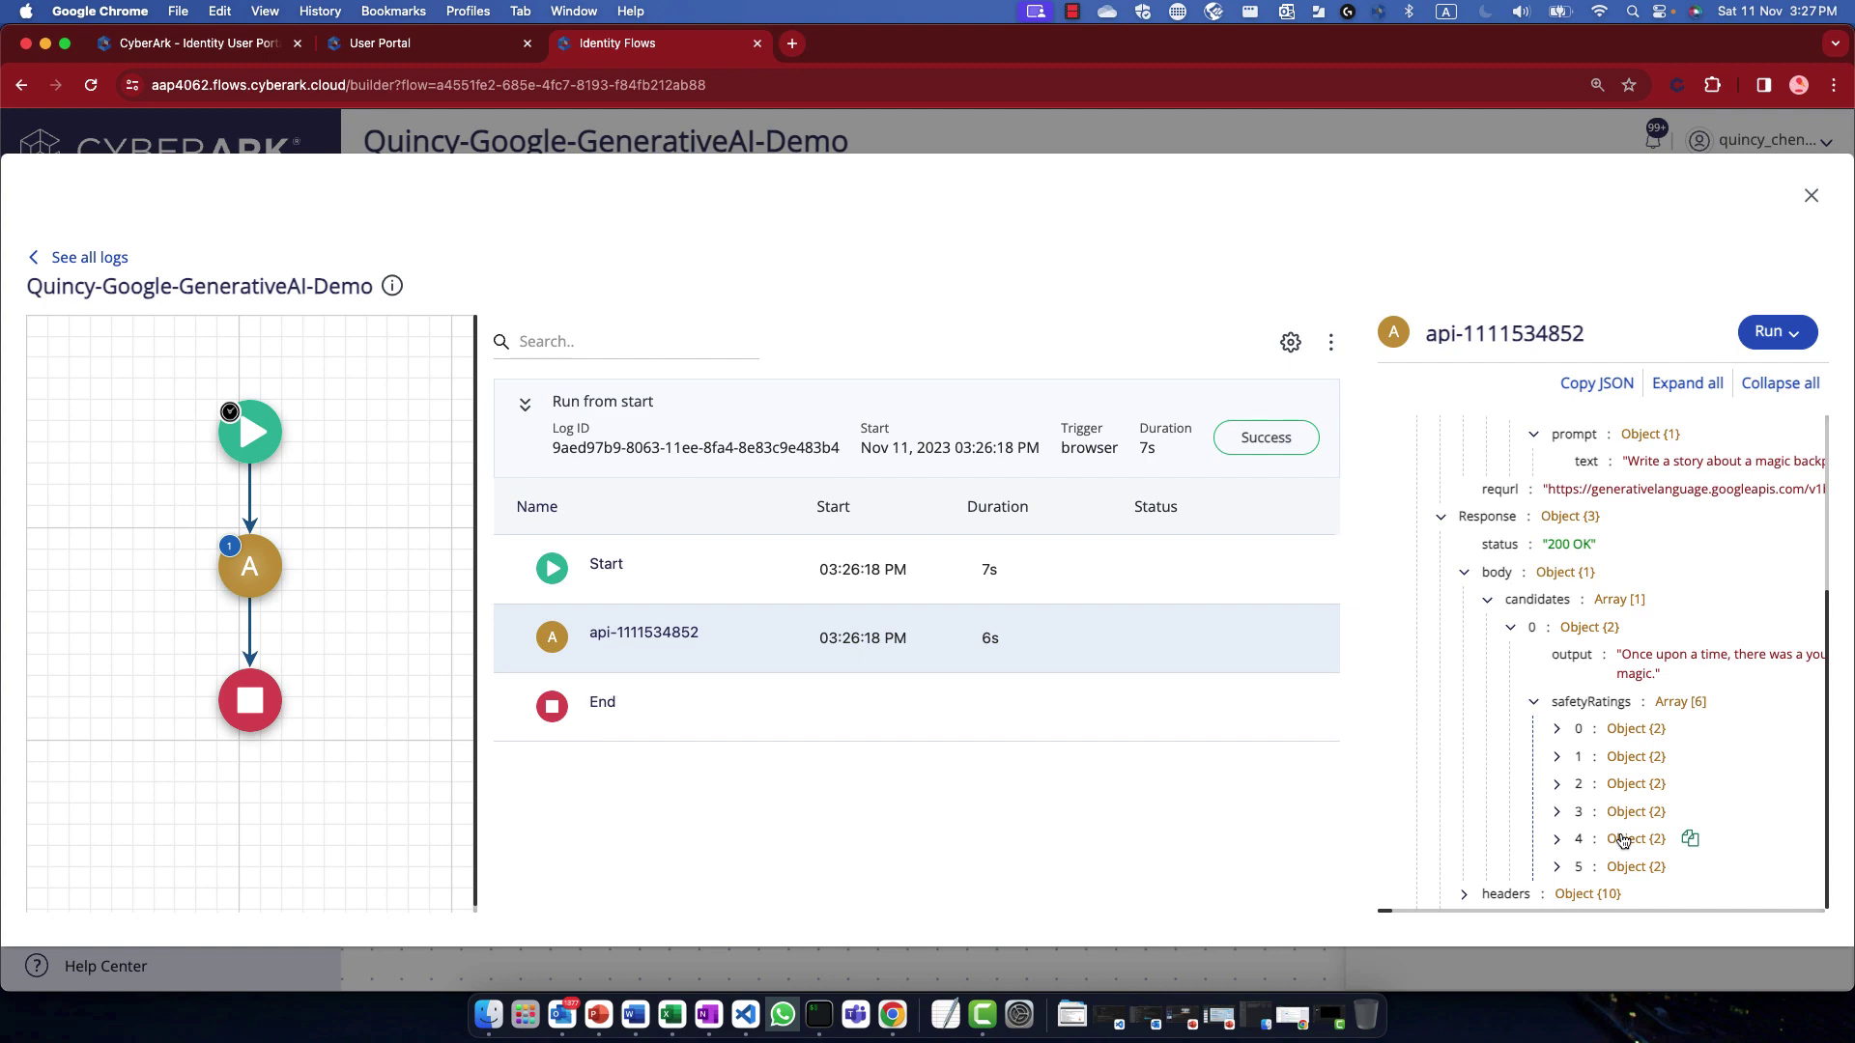
click(1811, 195)
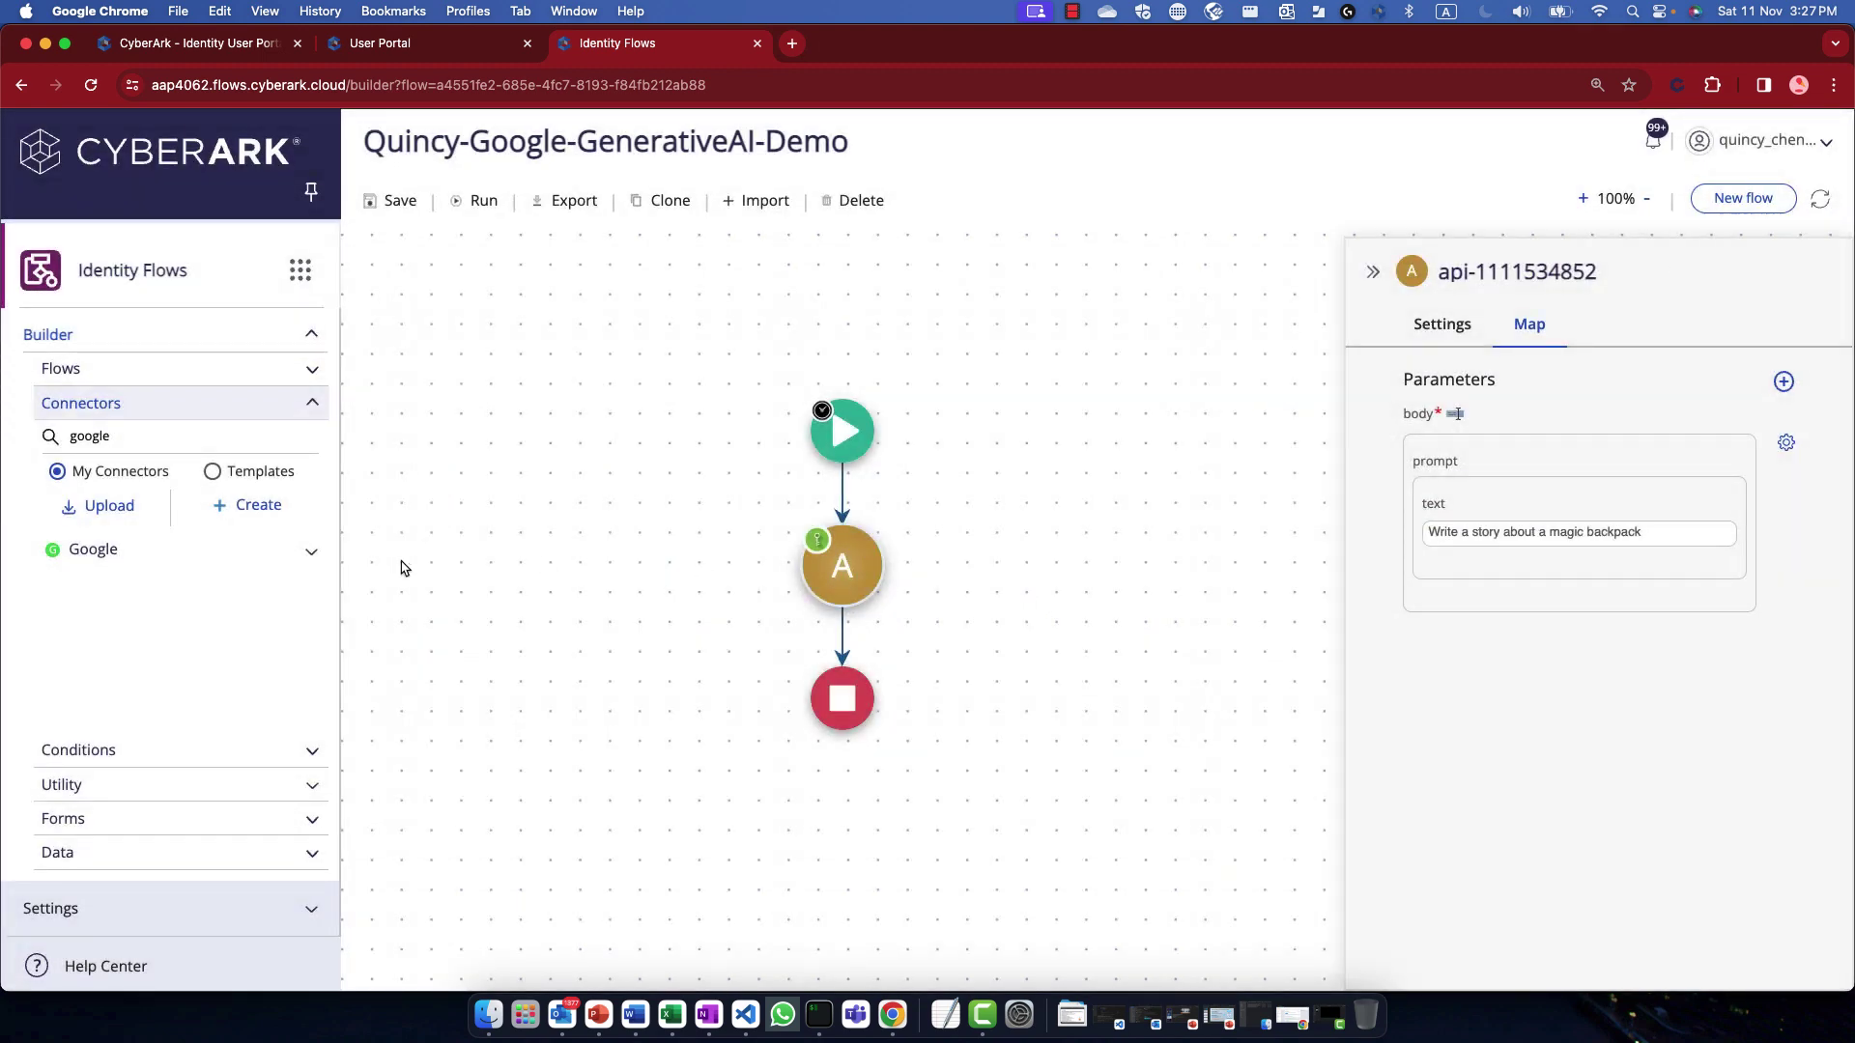
Step: Insert a form named form-prompt between Start and the API step
click(156, 829)
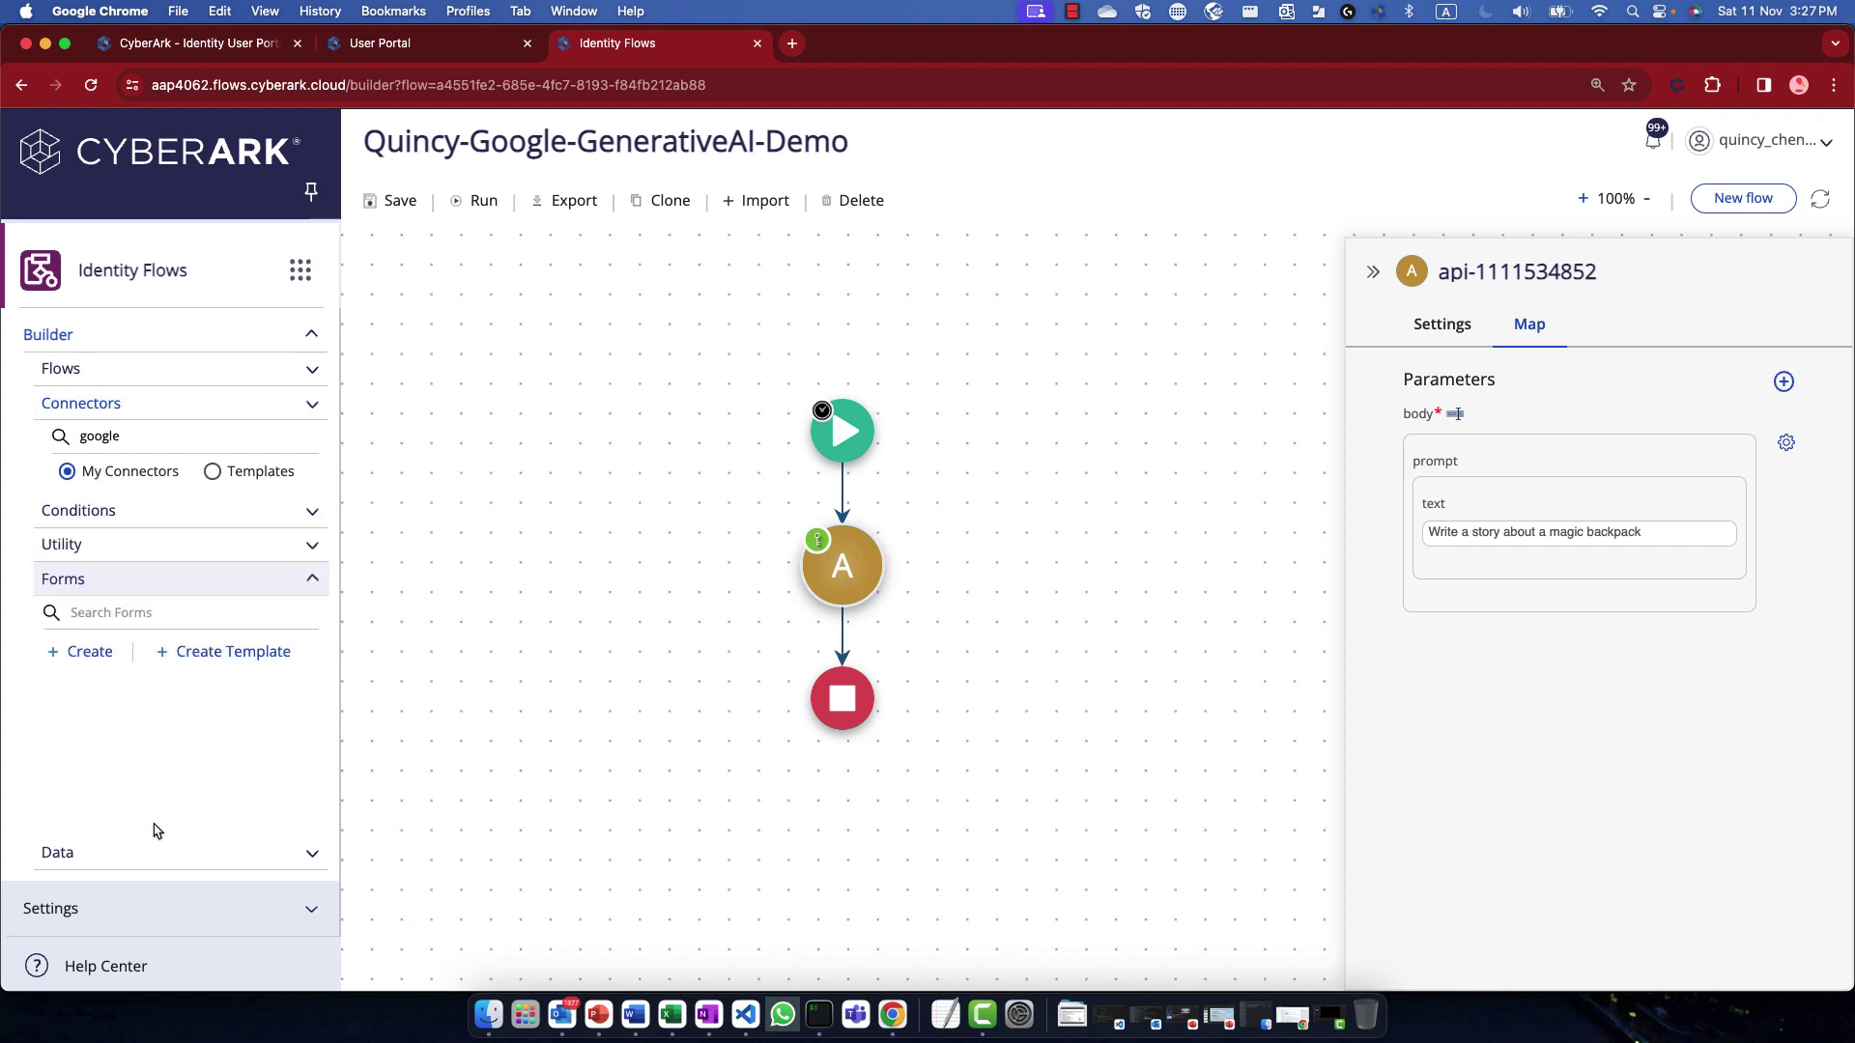
drag(79, 591, 823, 496)
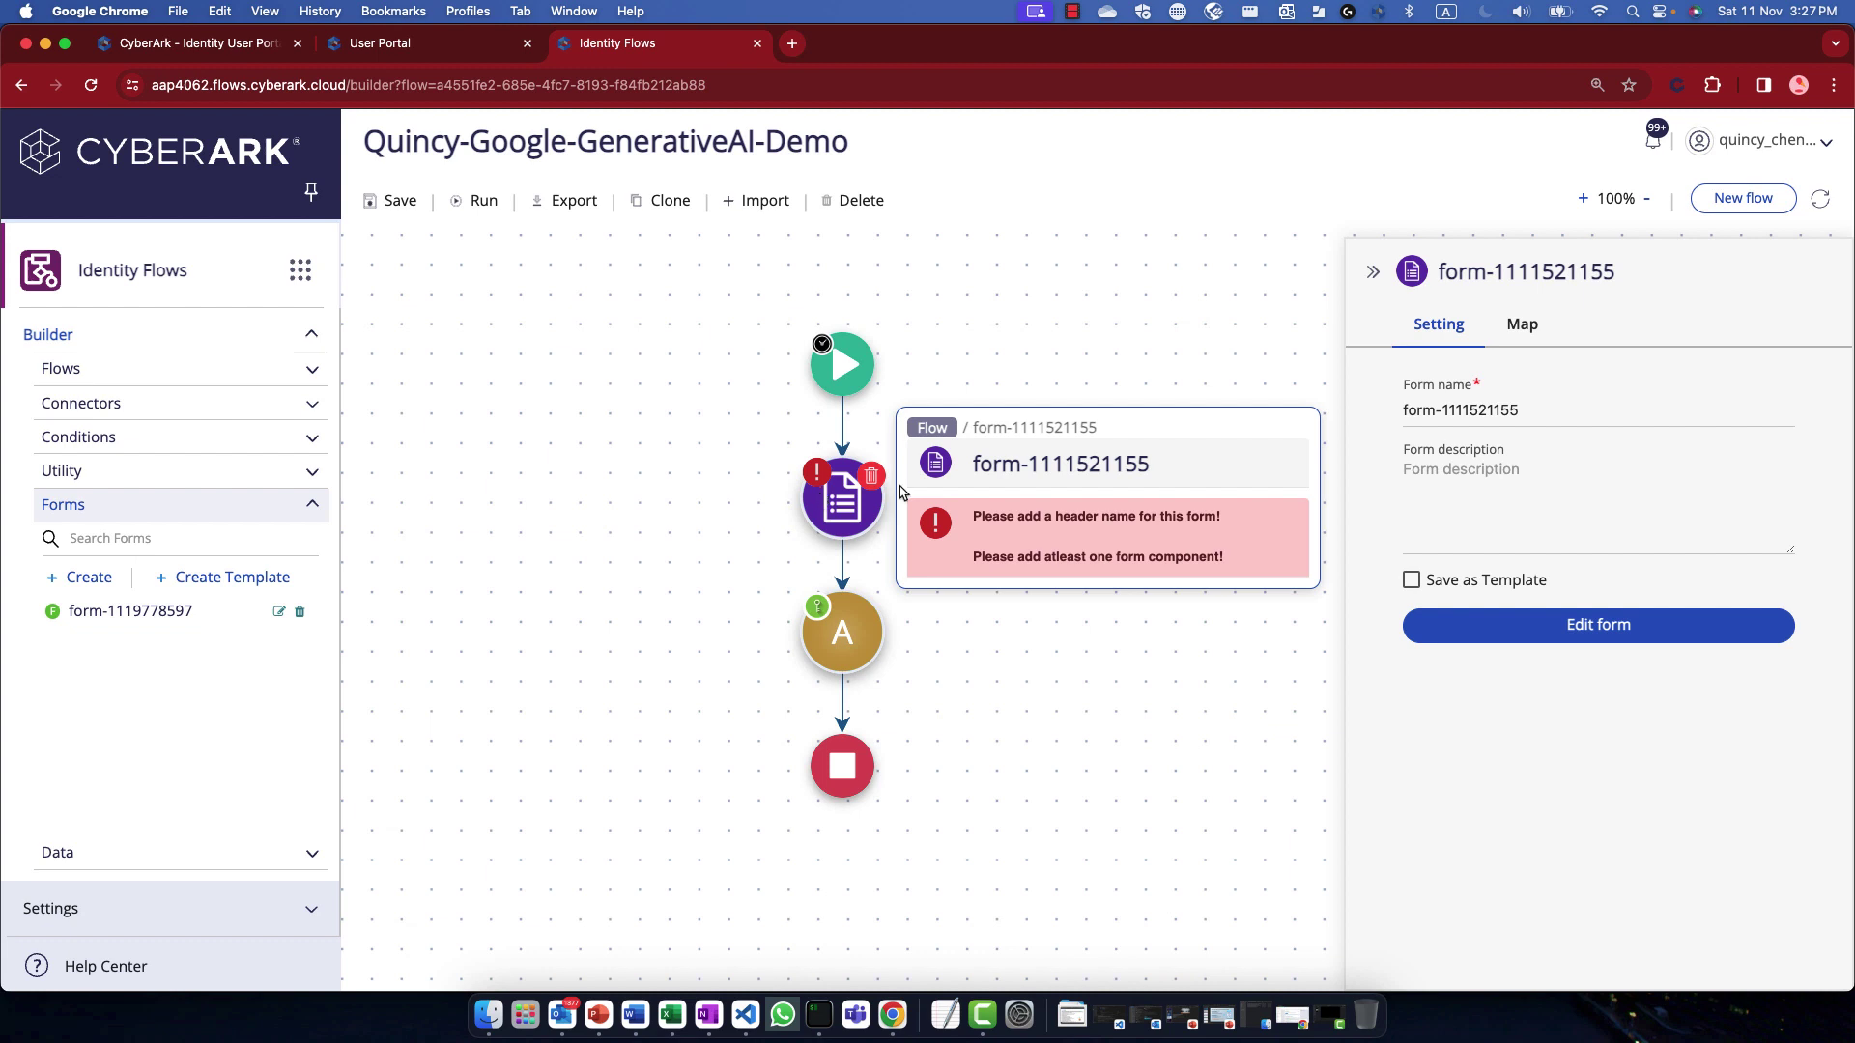
double_click(1497, 410)
text(prompt)
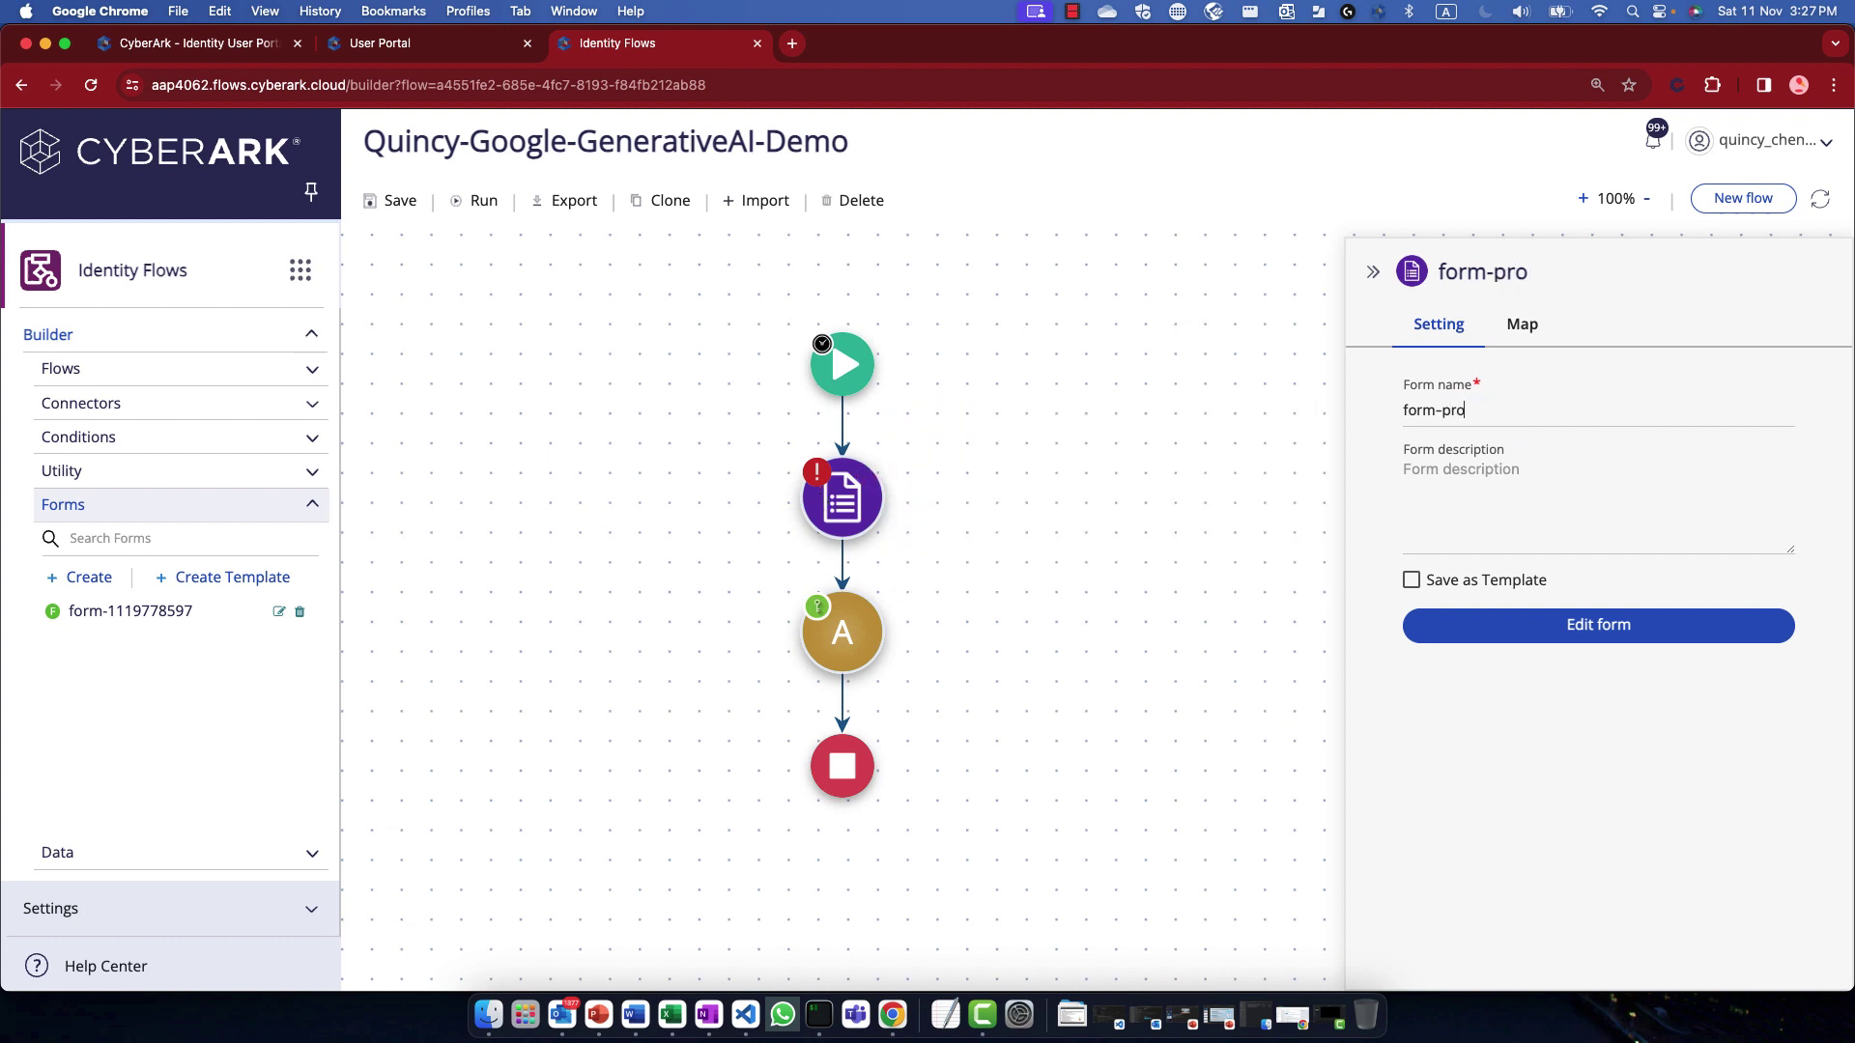
click(1502, 628)
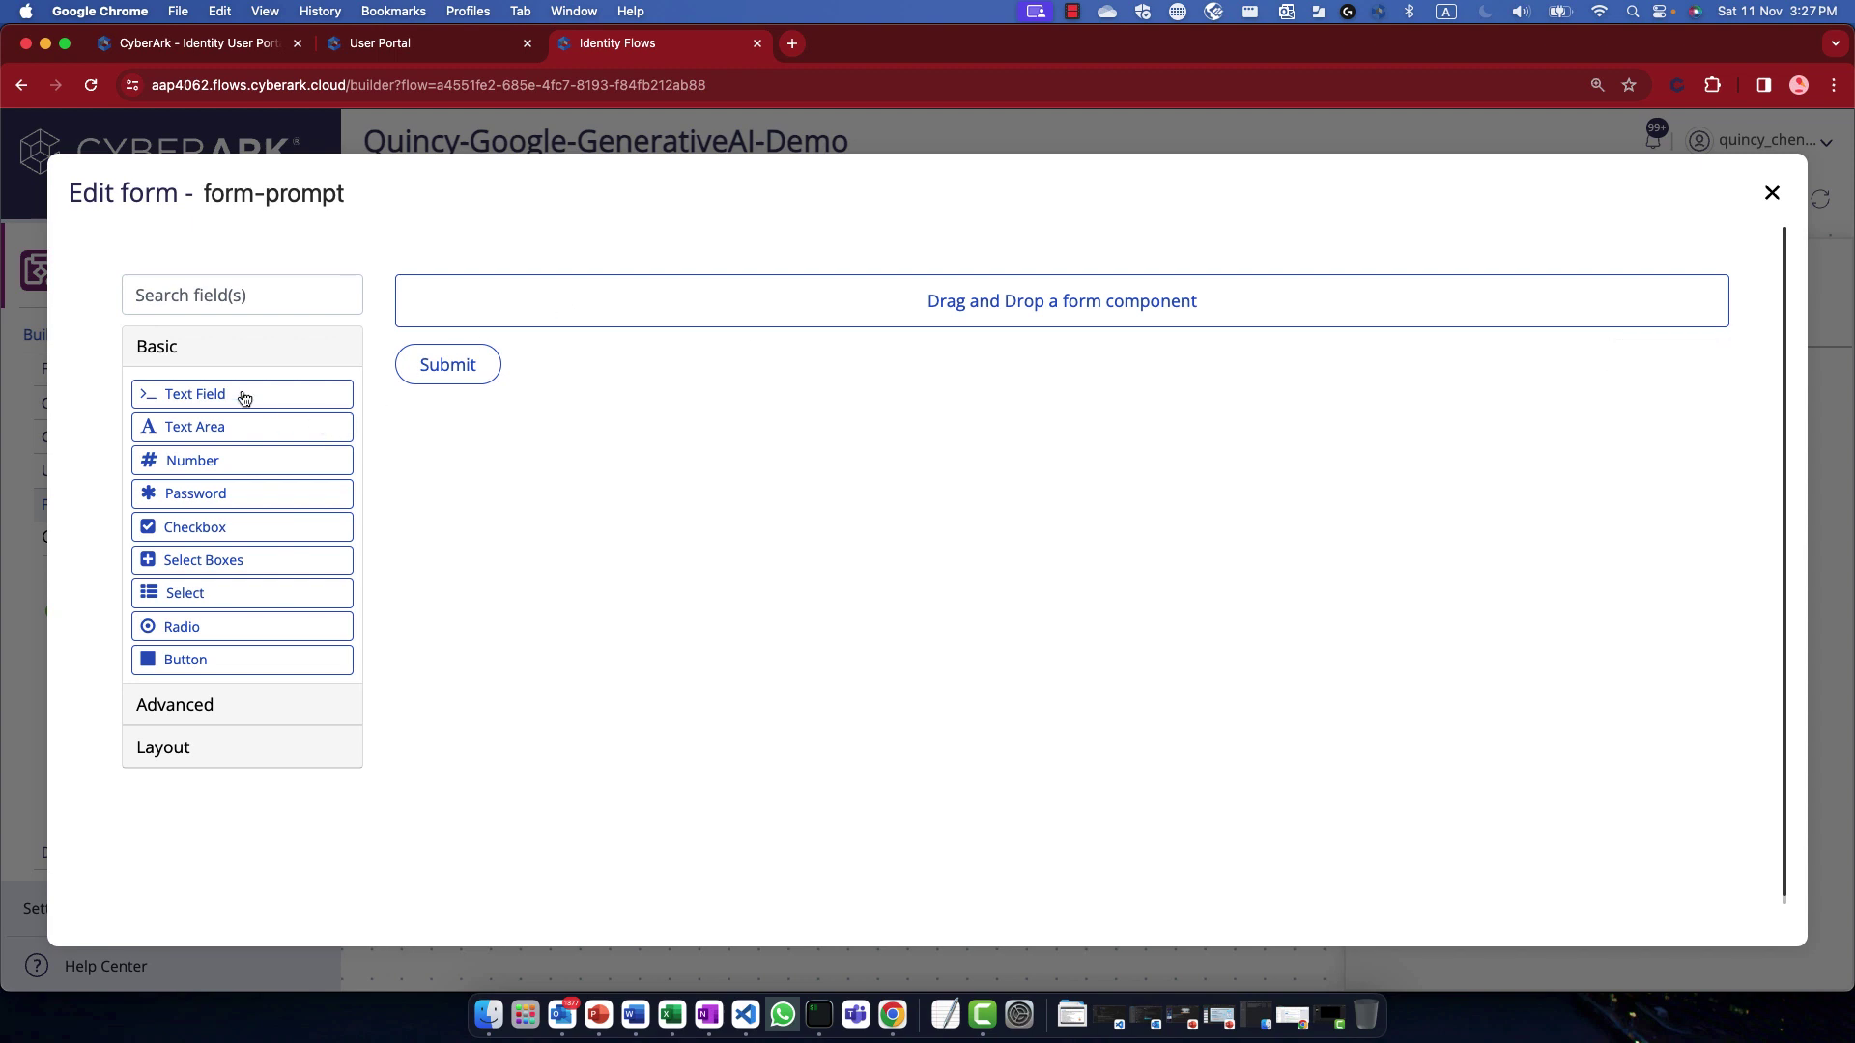
Step: Add a required text area labelled Prompt to the form and save it
drag(223, 428, 596, 300)
triple_click(563, 339)
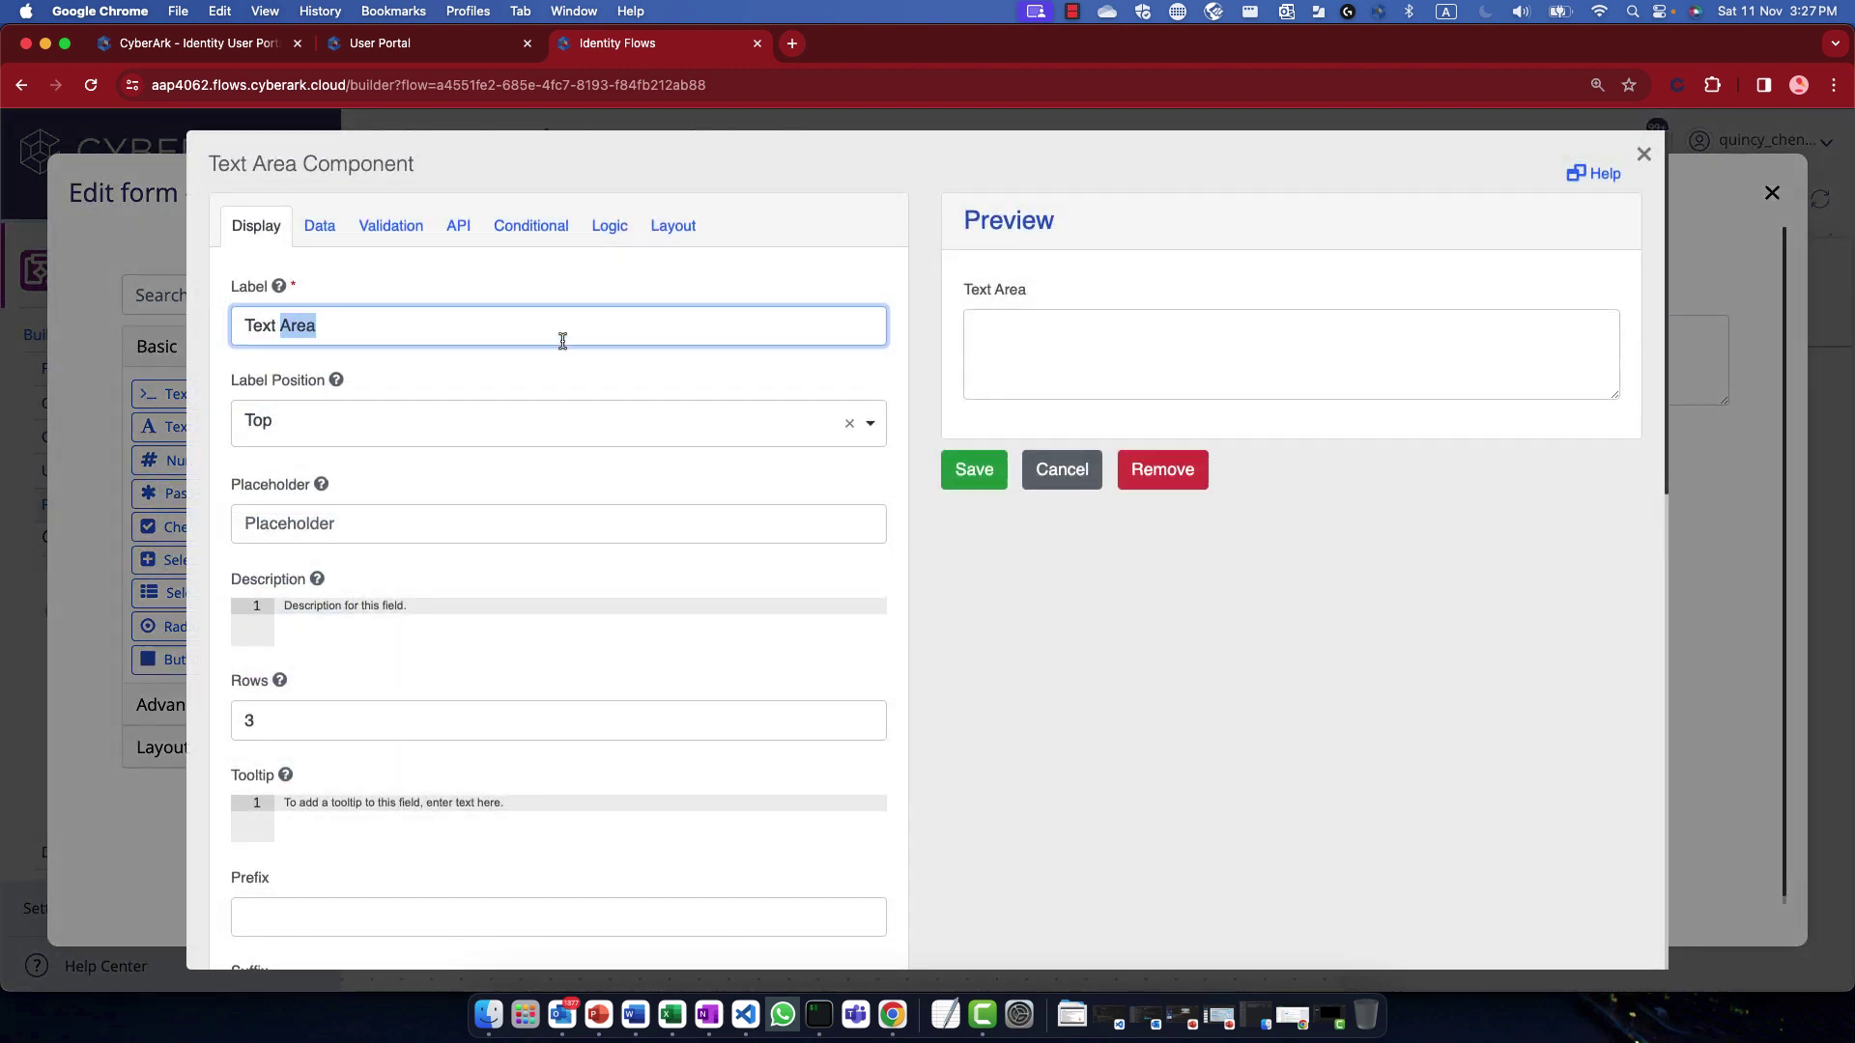
text(Prompt)
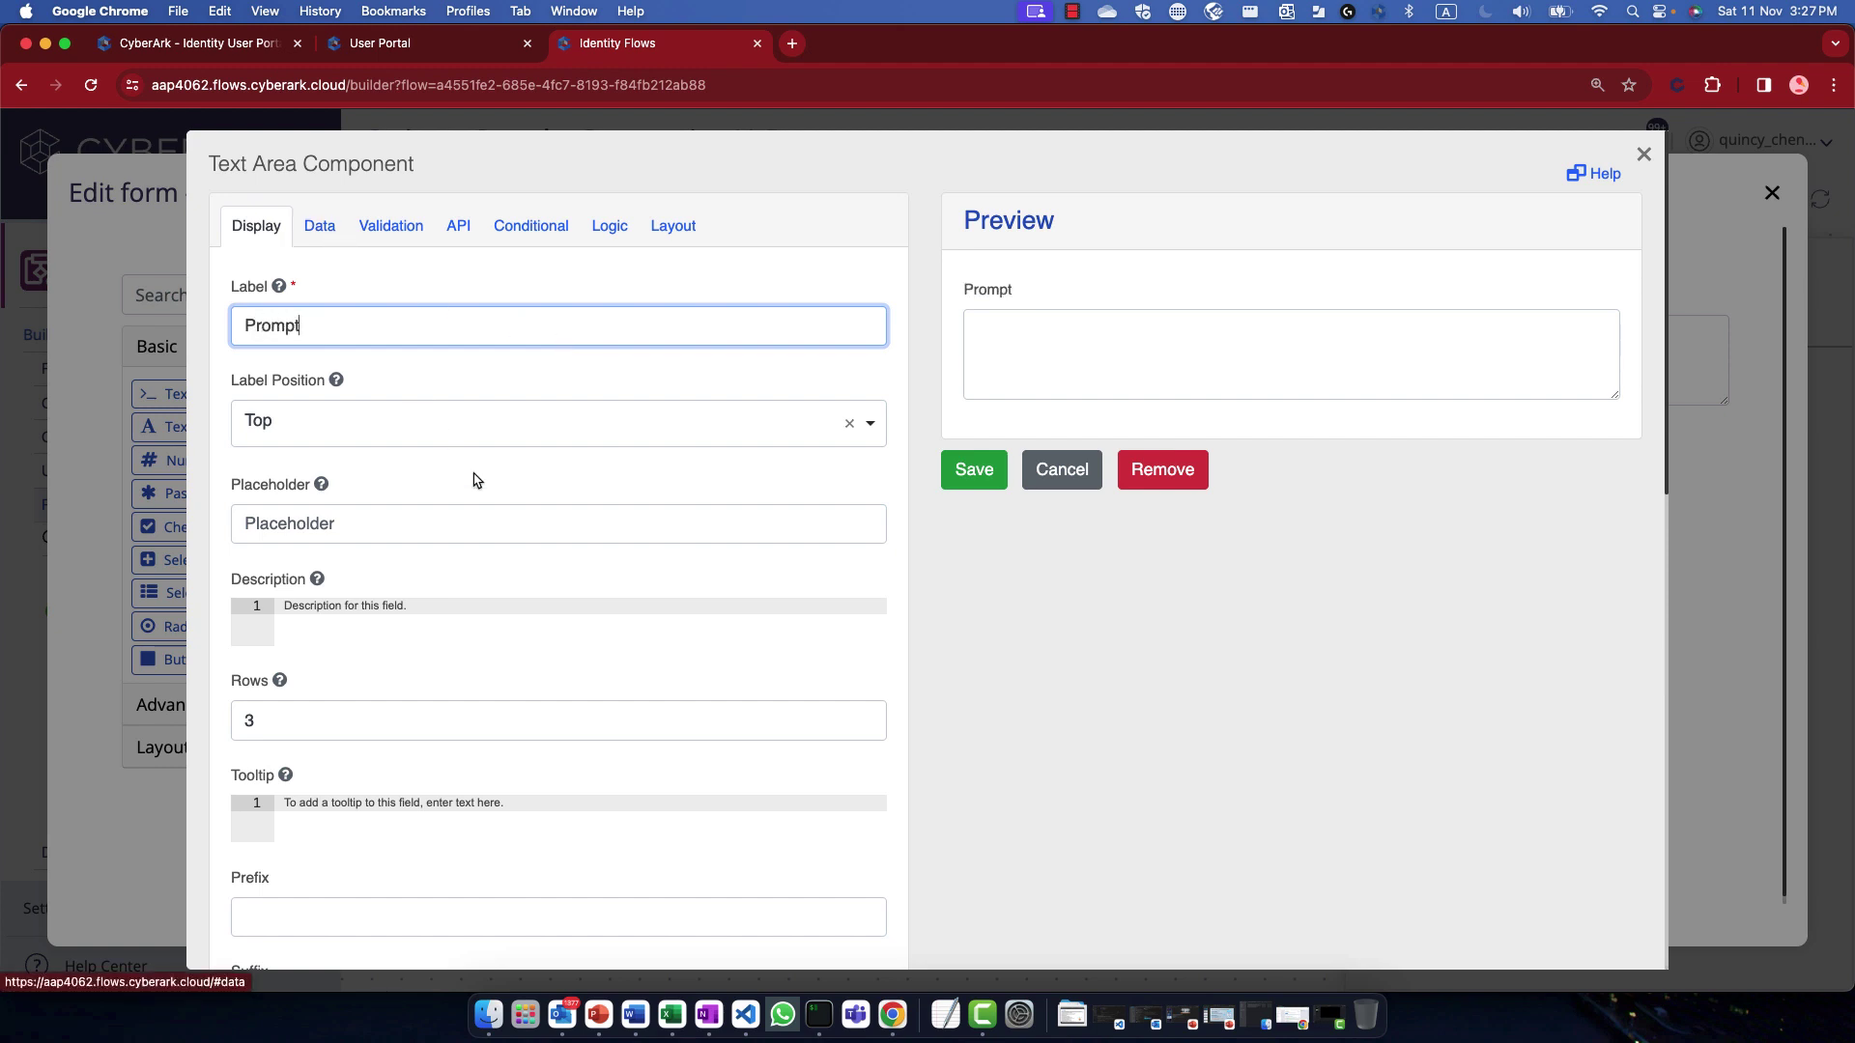
scroll(473, 480, down, 7)
scroll(486, 486, down, 4)
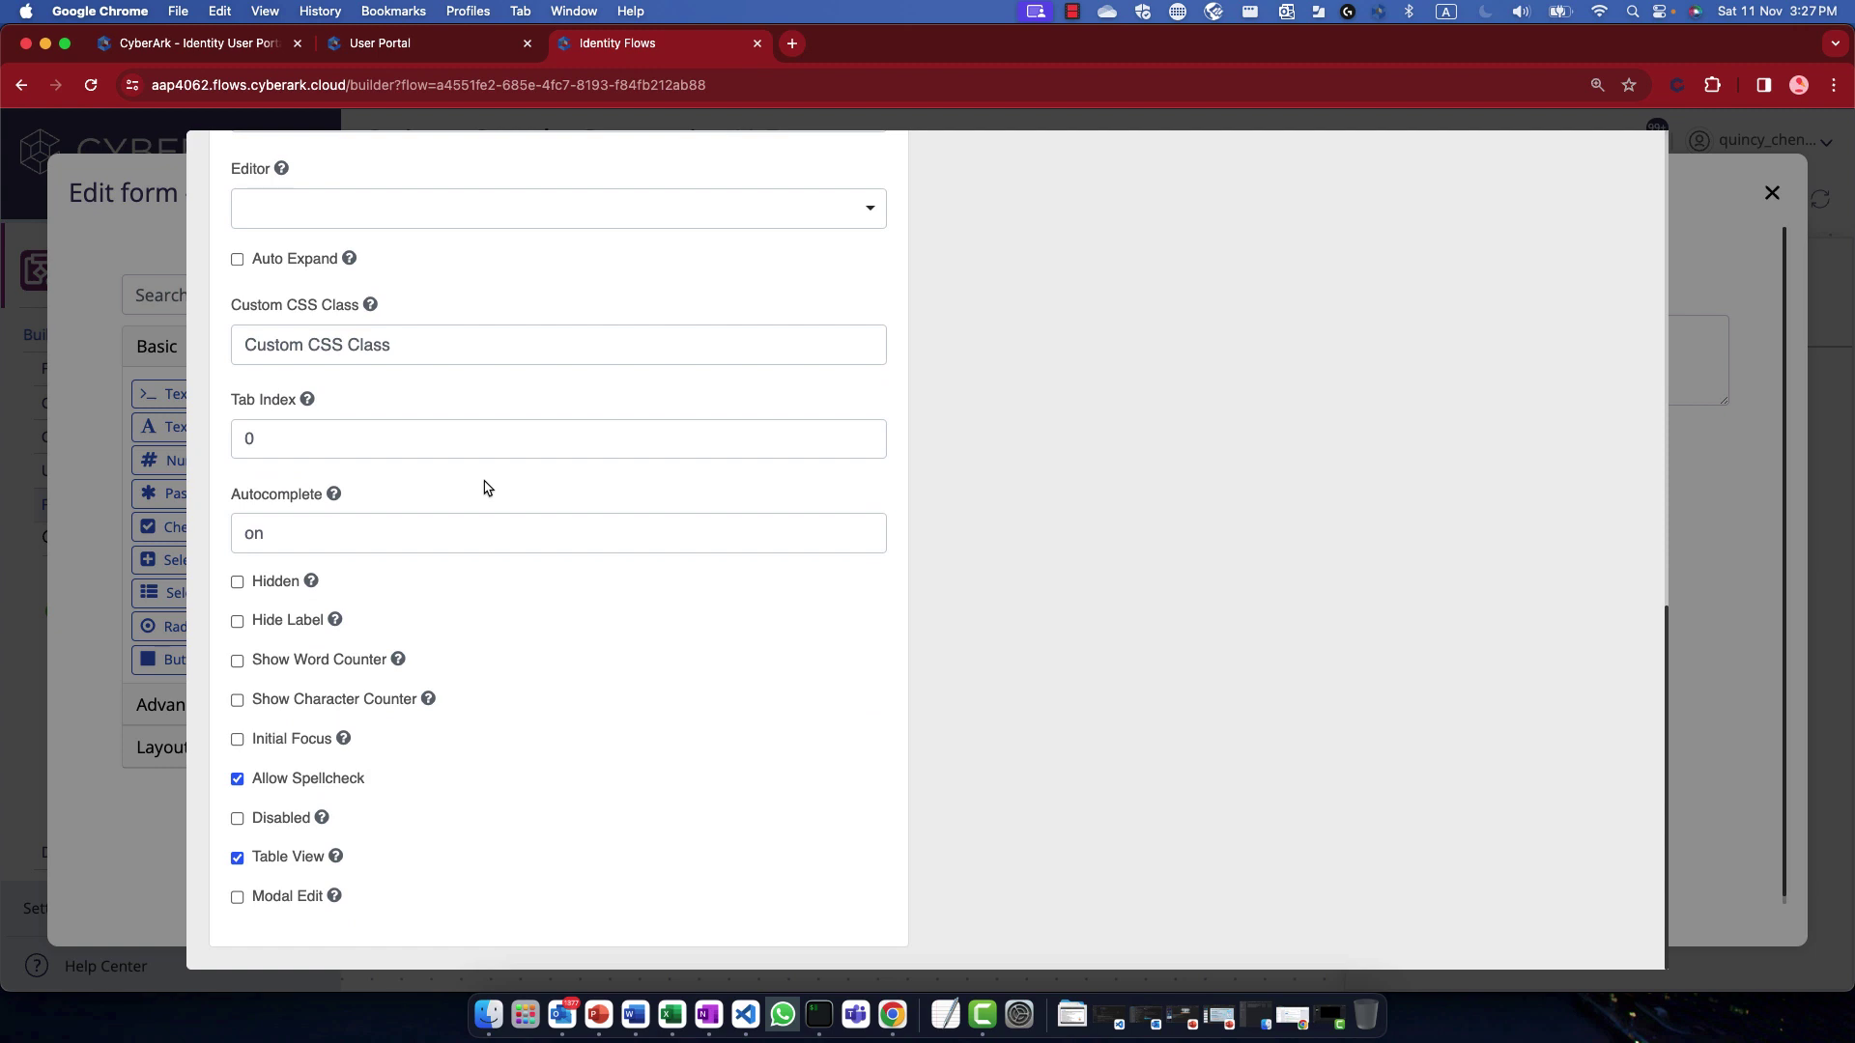
scroll(487, 486, up, 10)
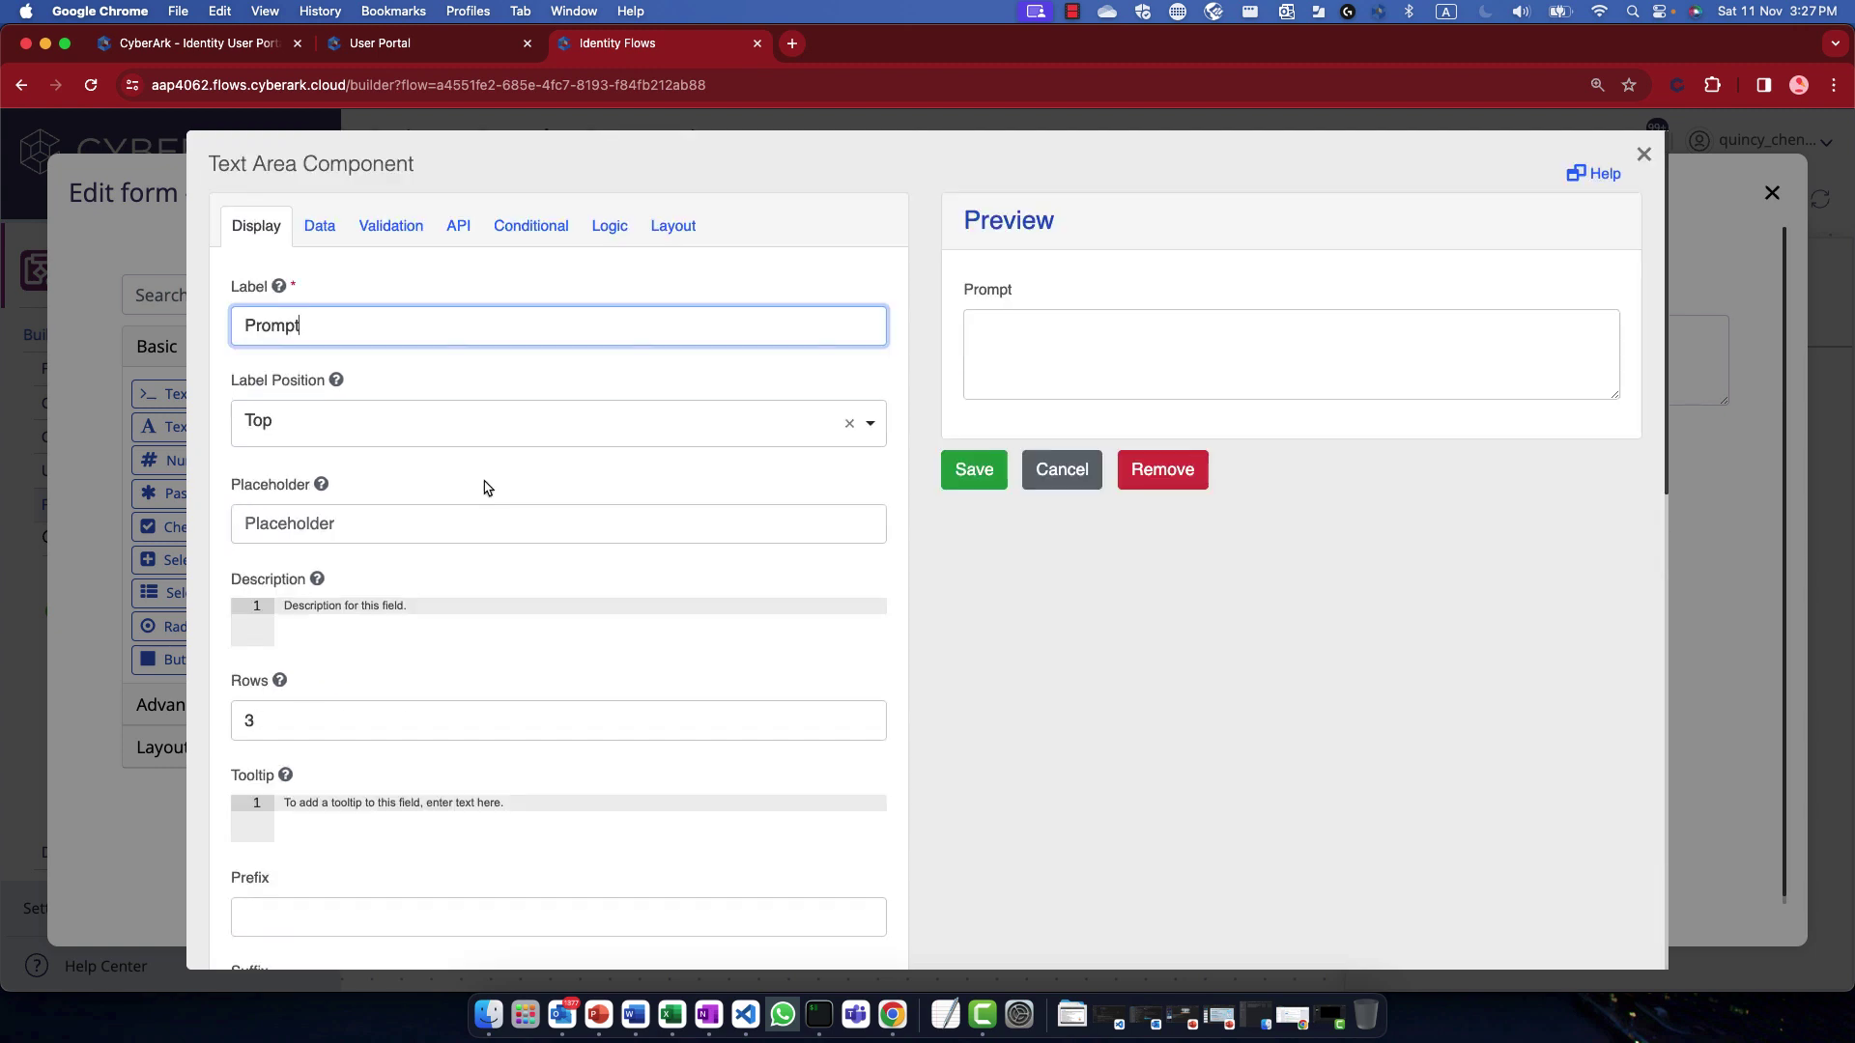
click(327, 239)
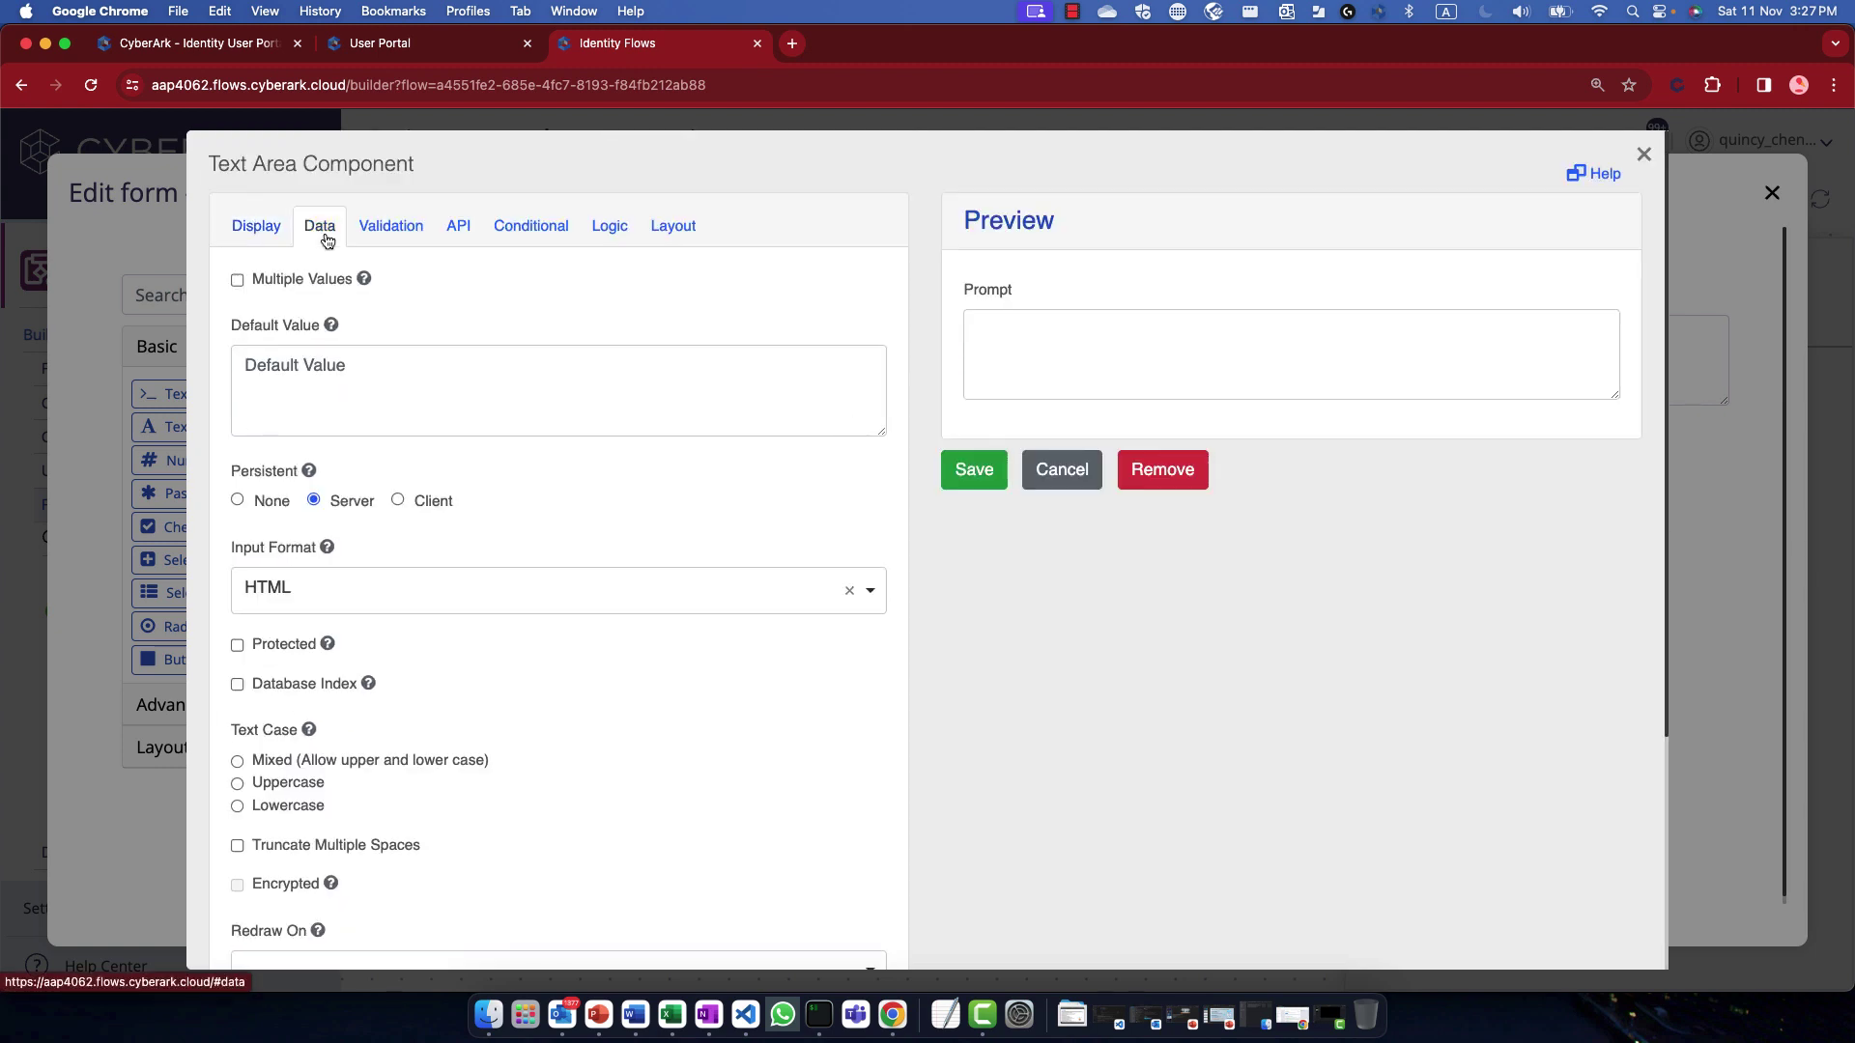
click(323, 230)
click(362, 232)
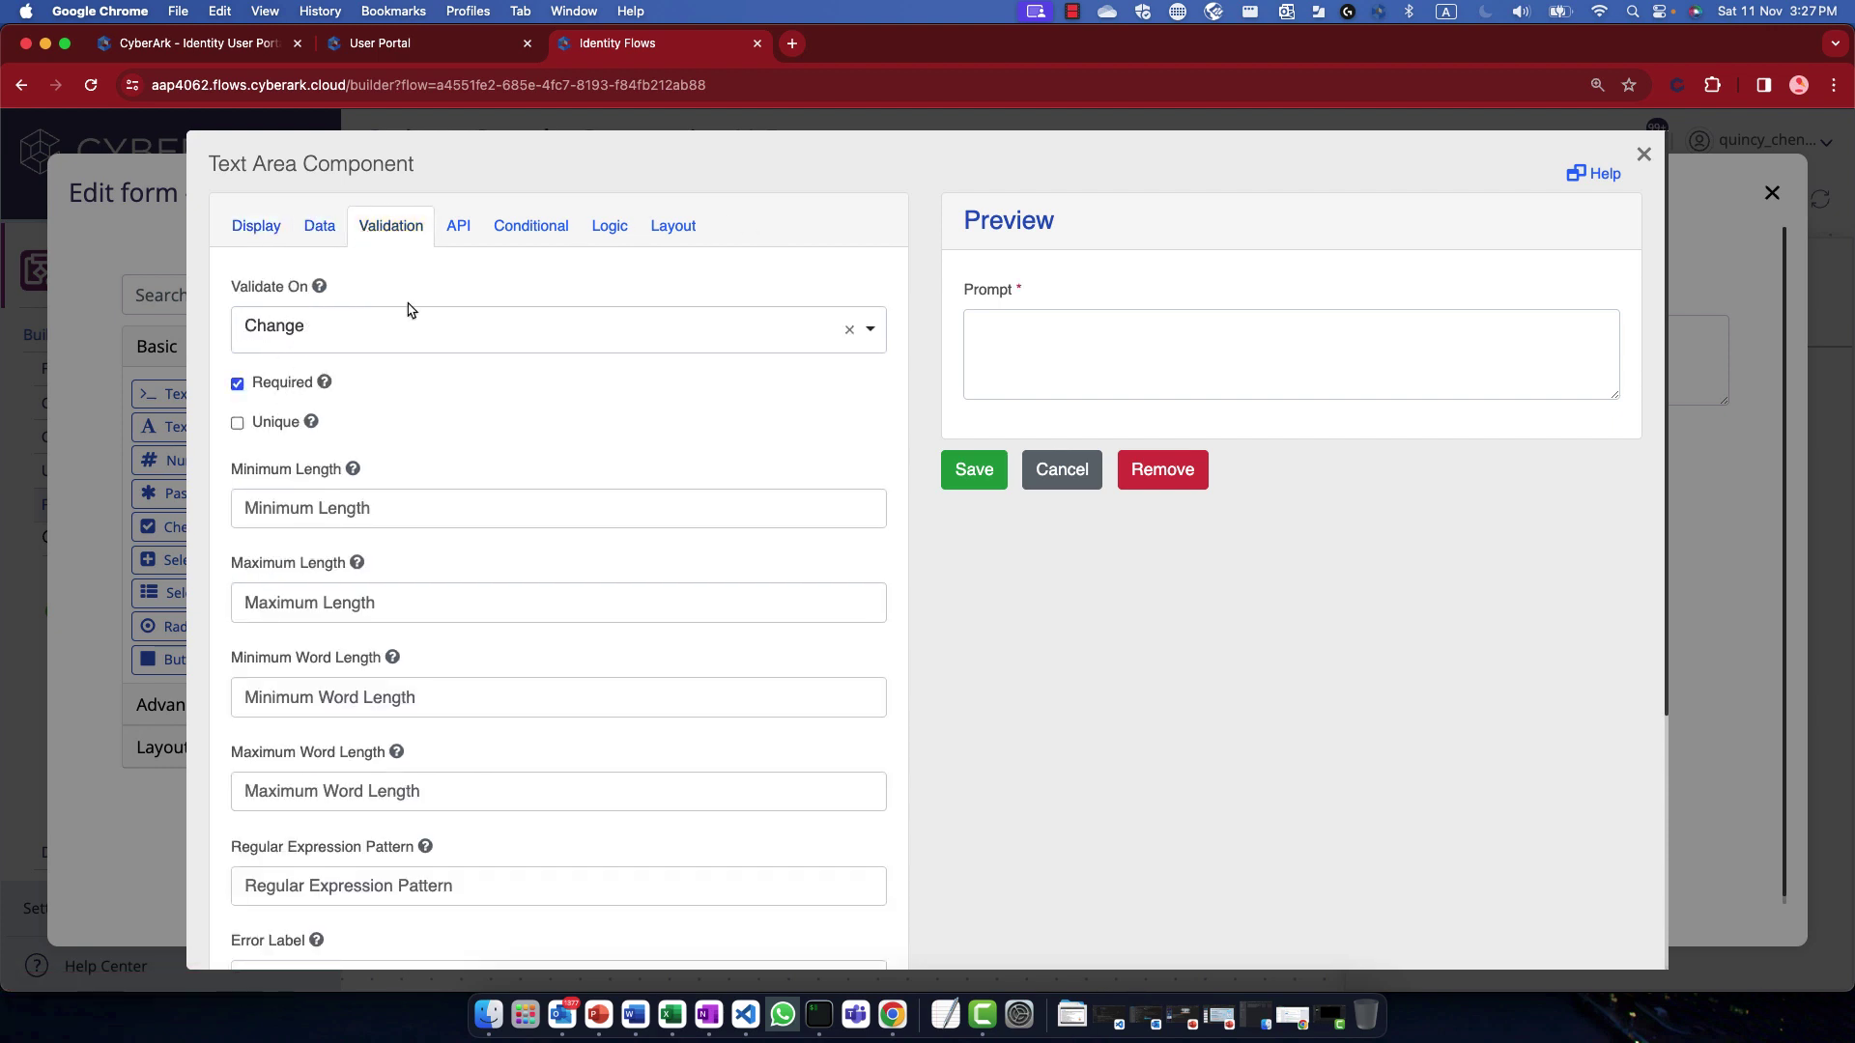
click(990, 467)
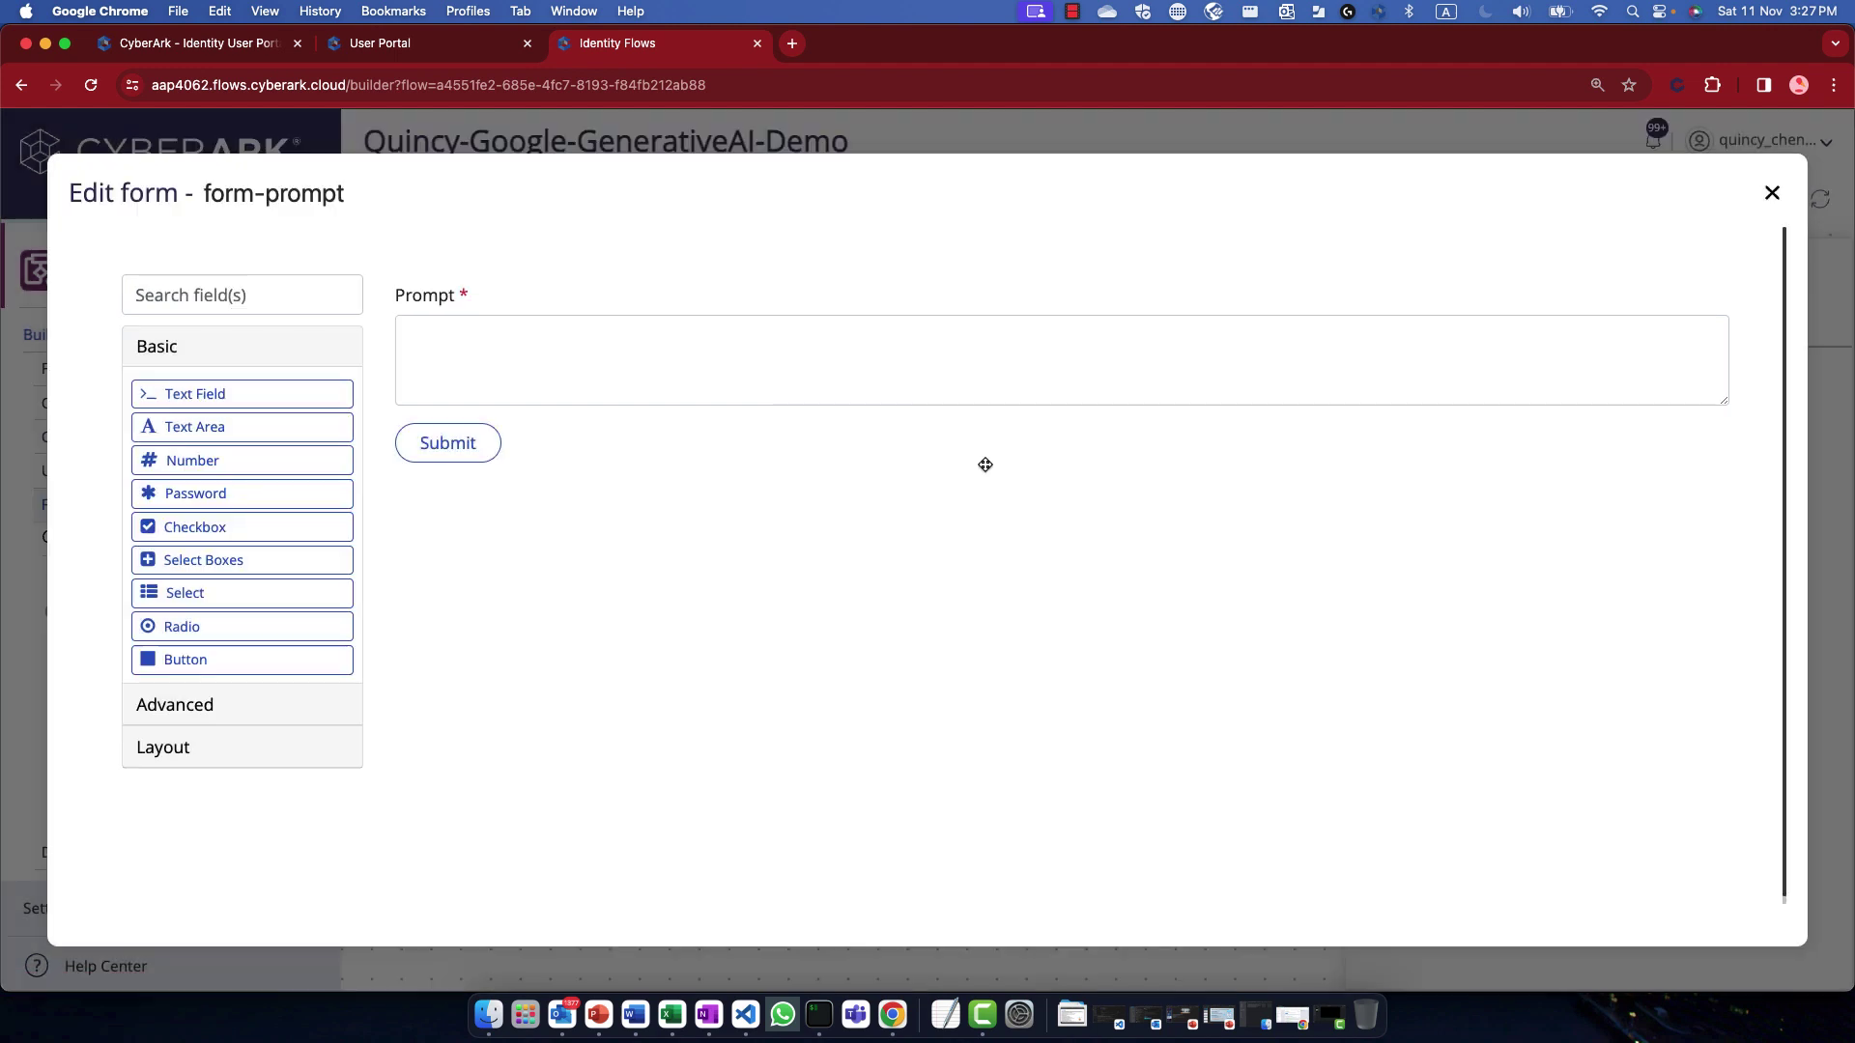
Step: Set the form-prompt form header to 'User Prompt' on its Map tab
click(1771, 193)
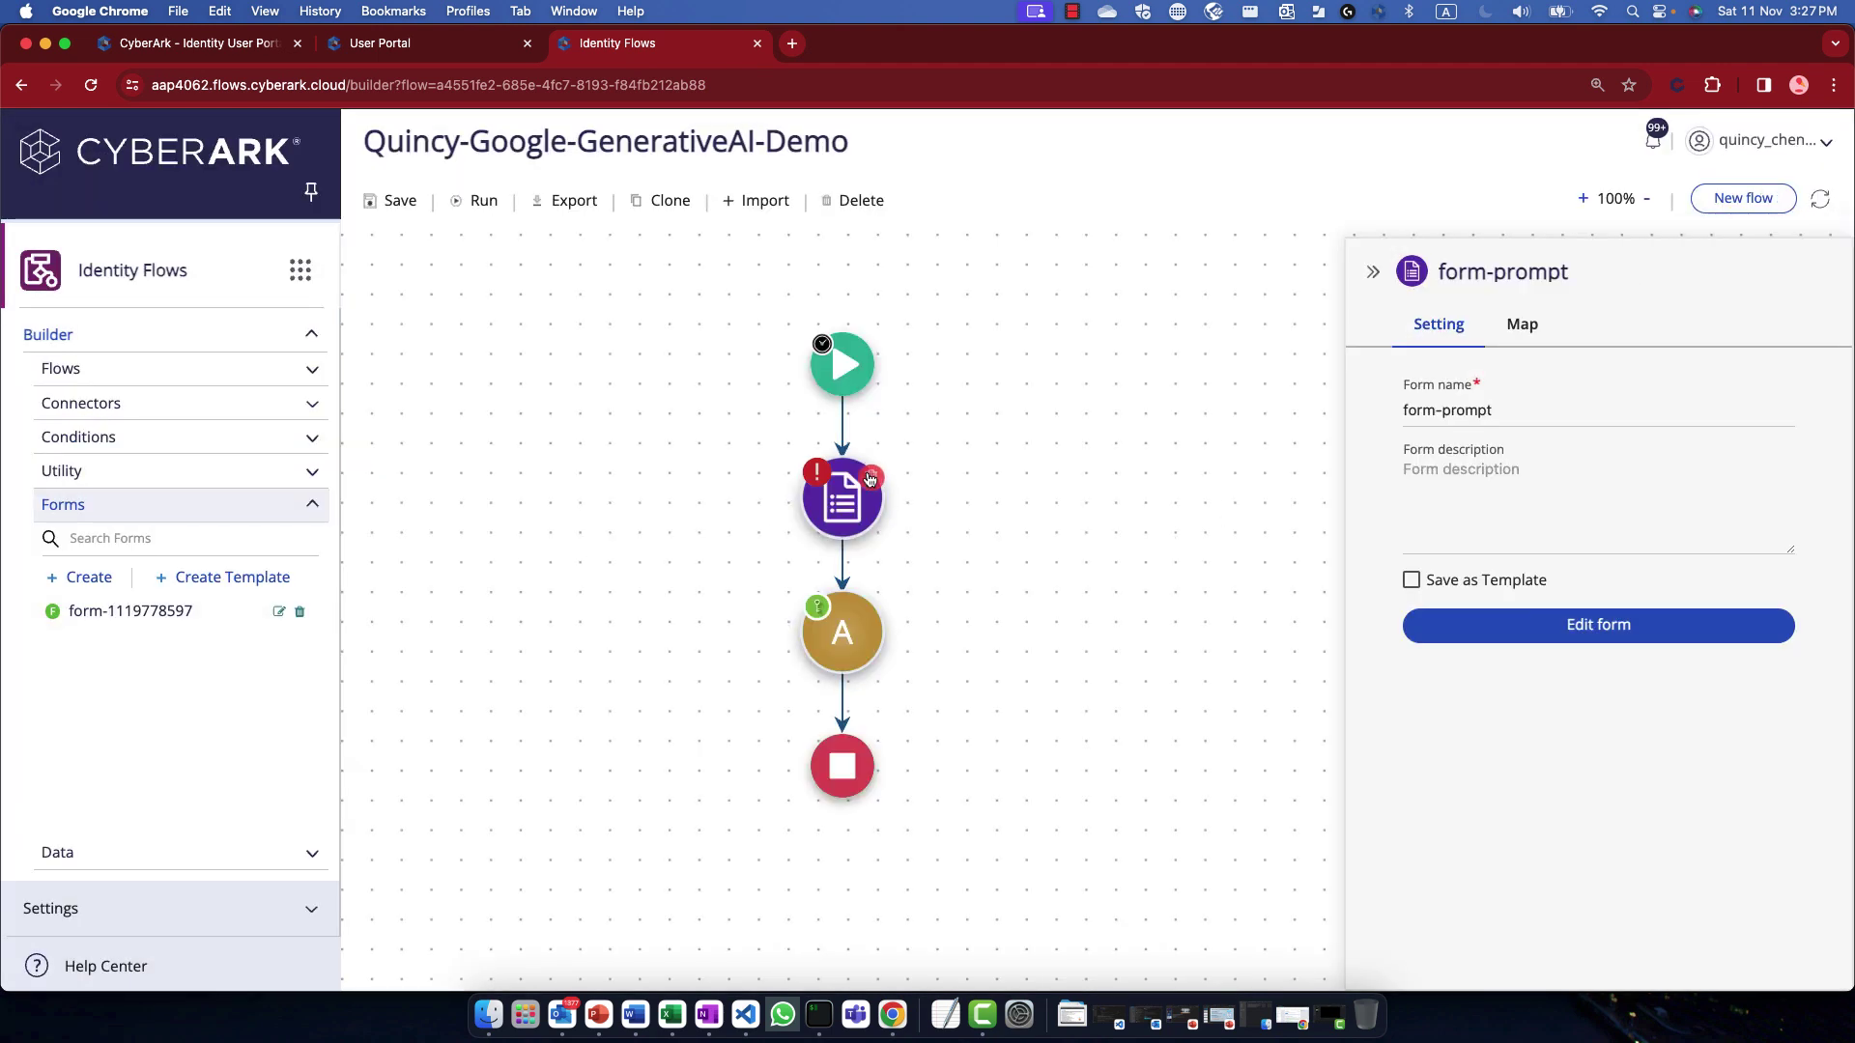
click(1515, 326)
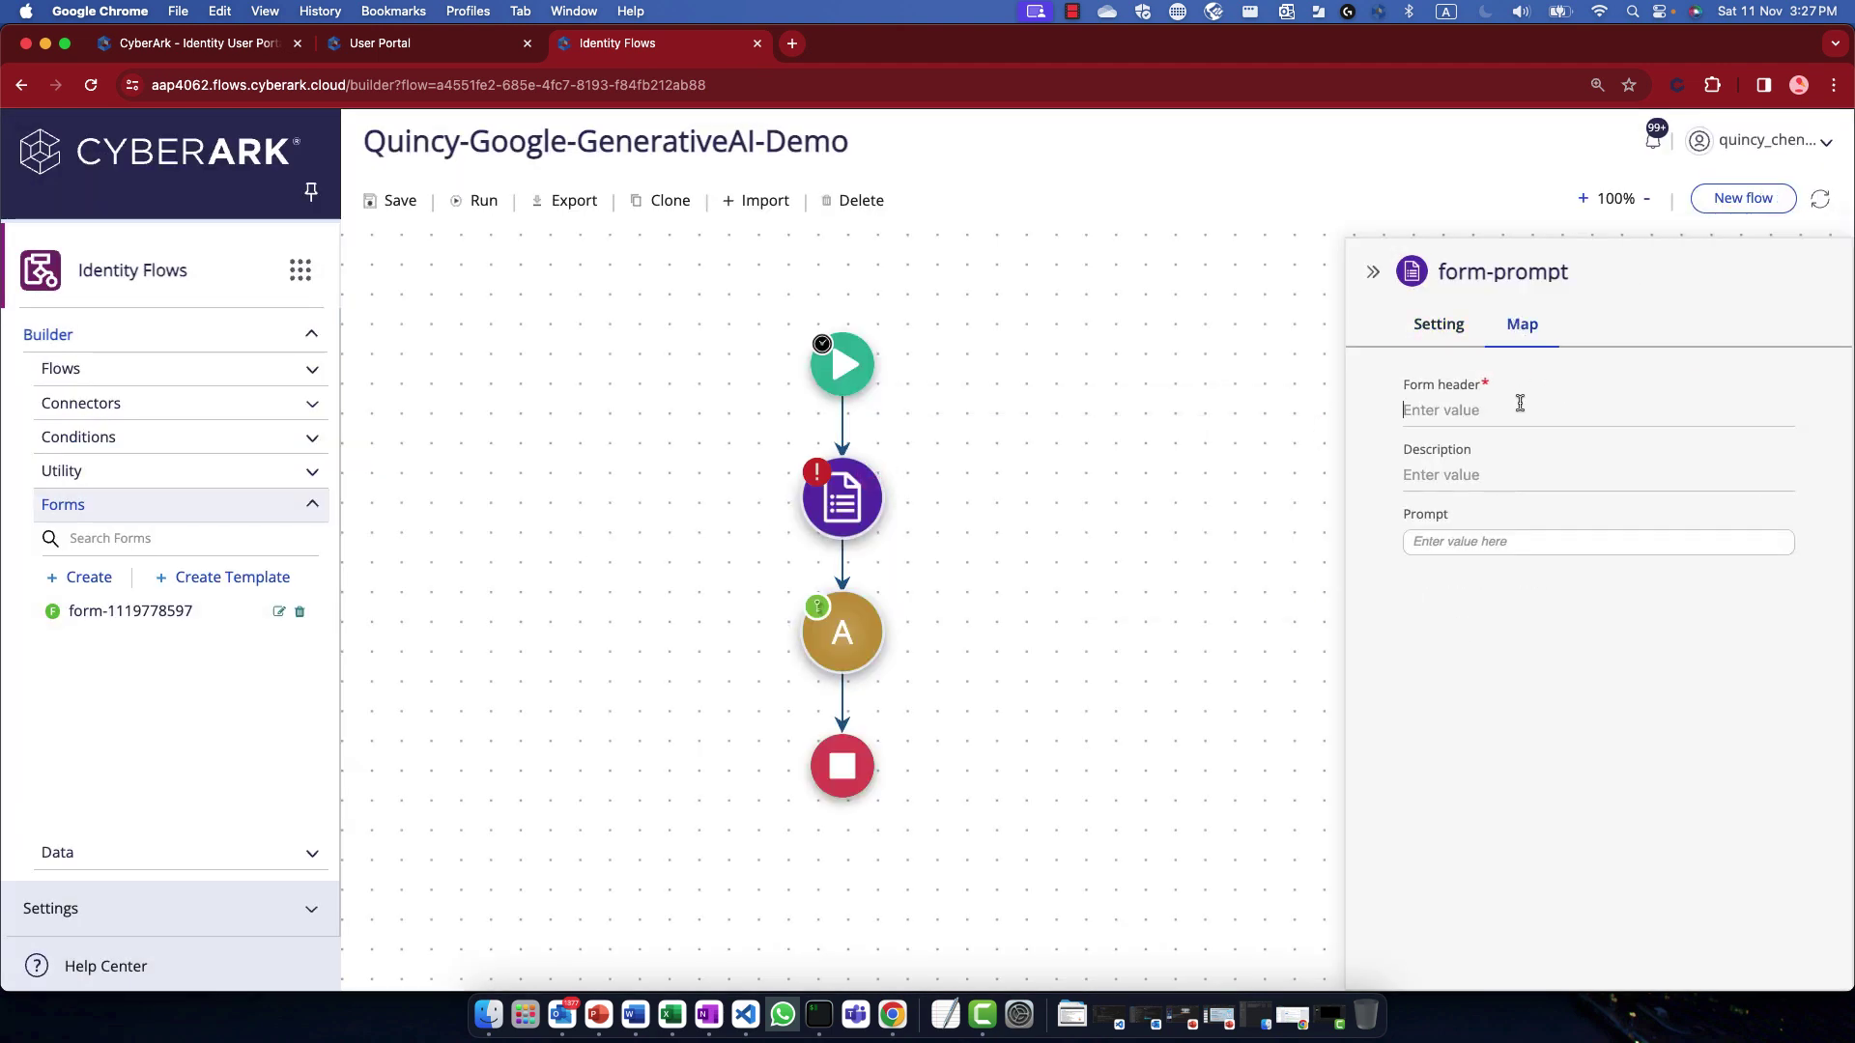
click(1520, 404)
text(User Prompt)
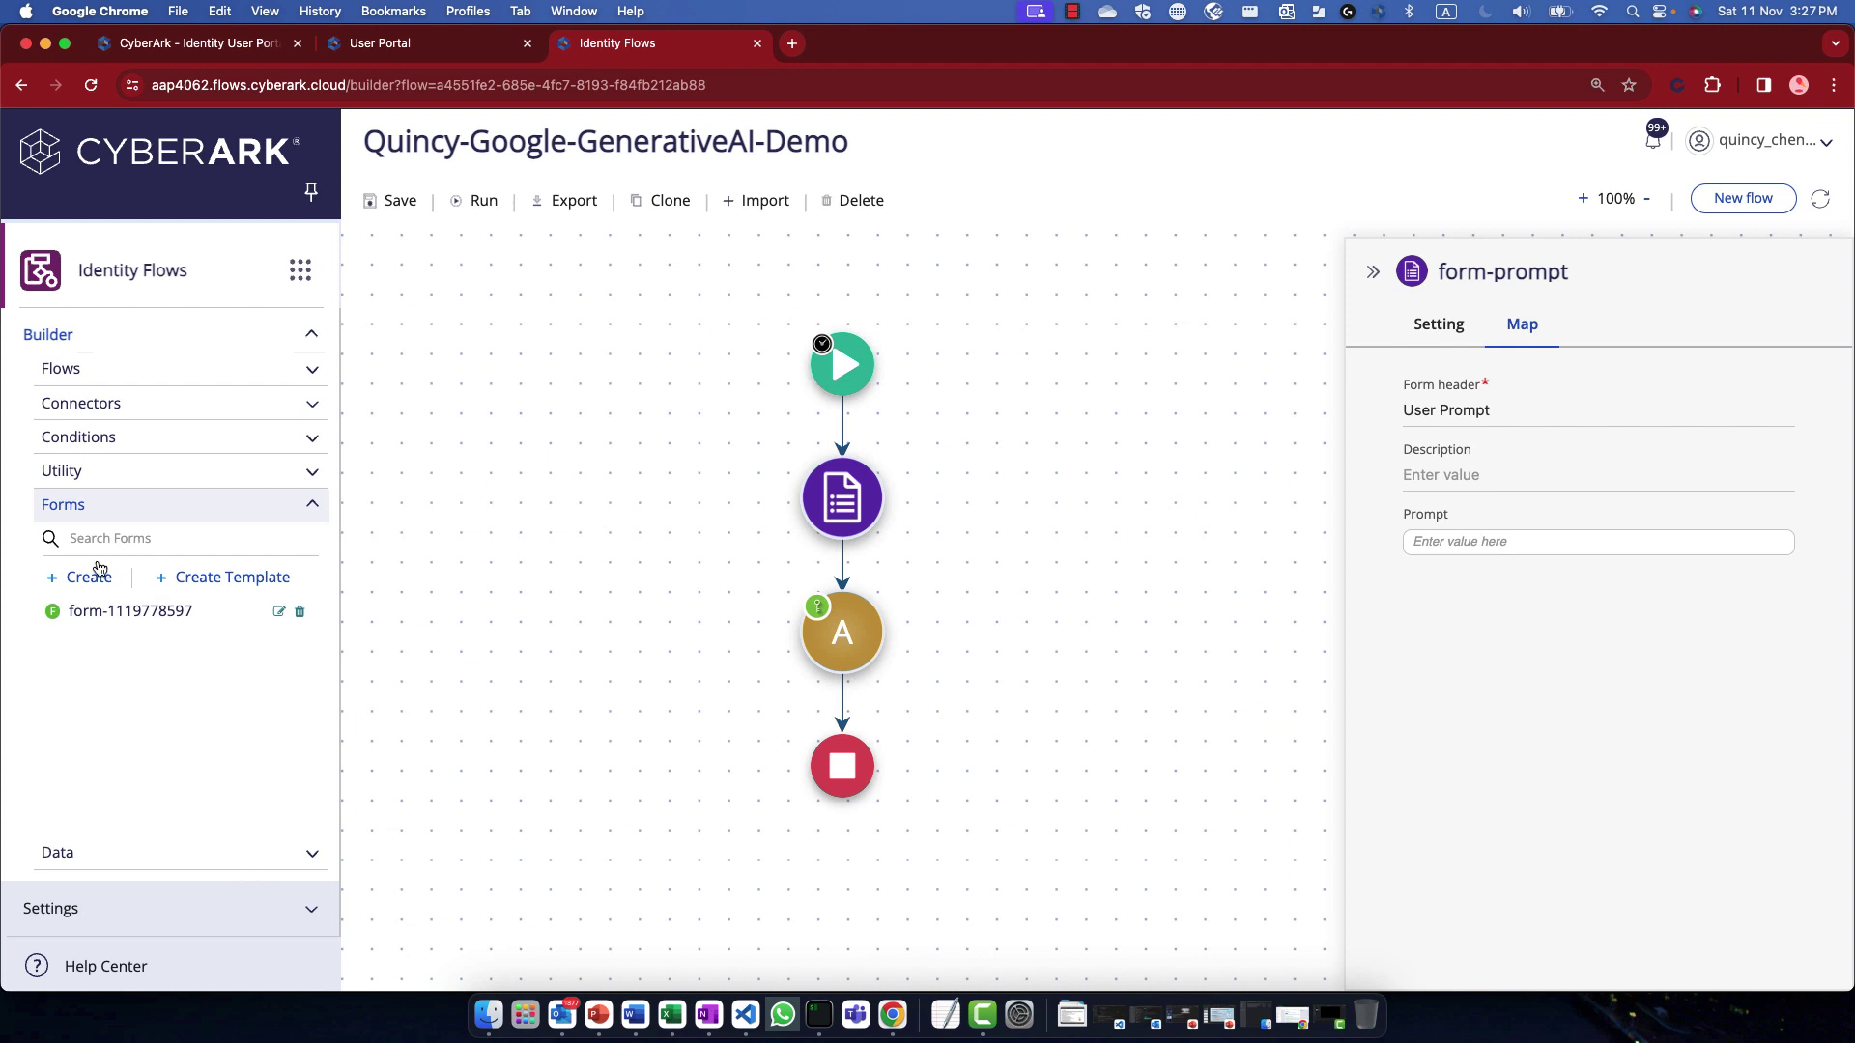
Step: Add a form after the API step with header Result, named form-result
drag(96, 577, 858, 692)
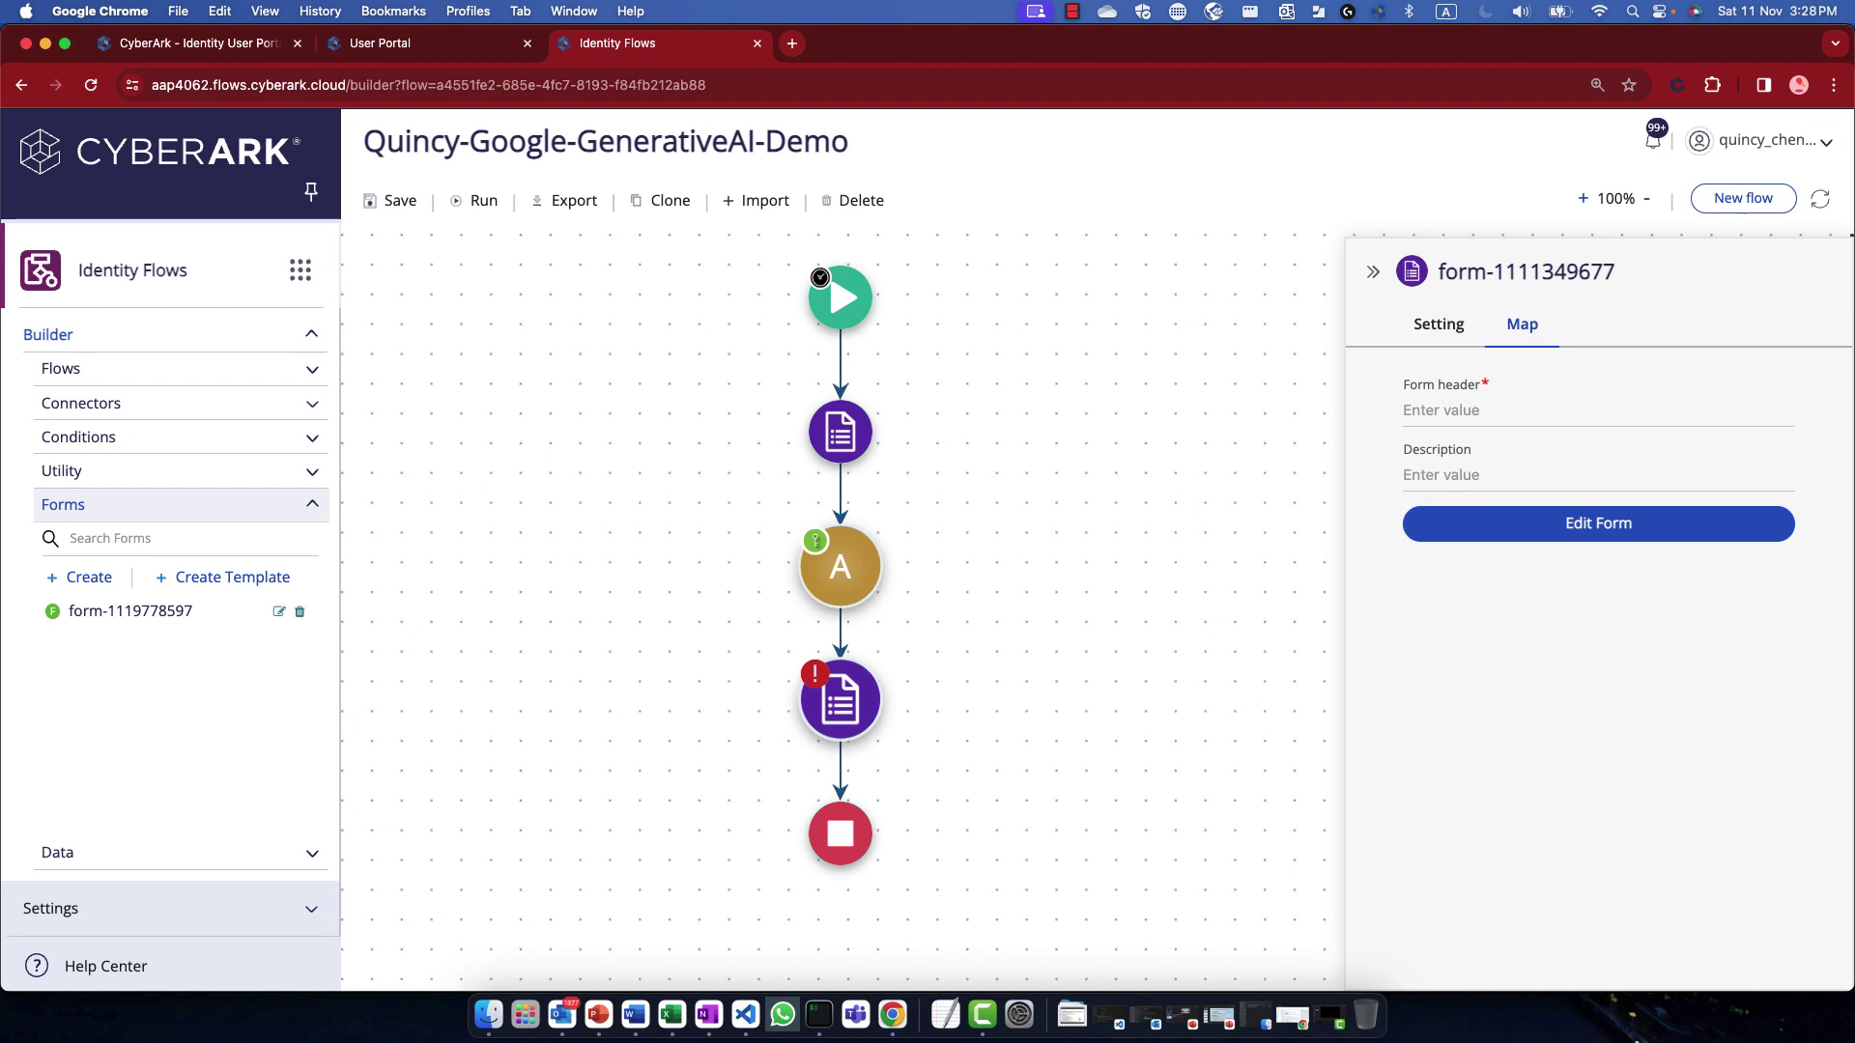
text(Result)
click(1431, 342)
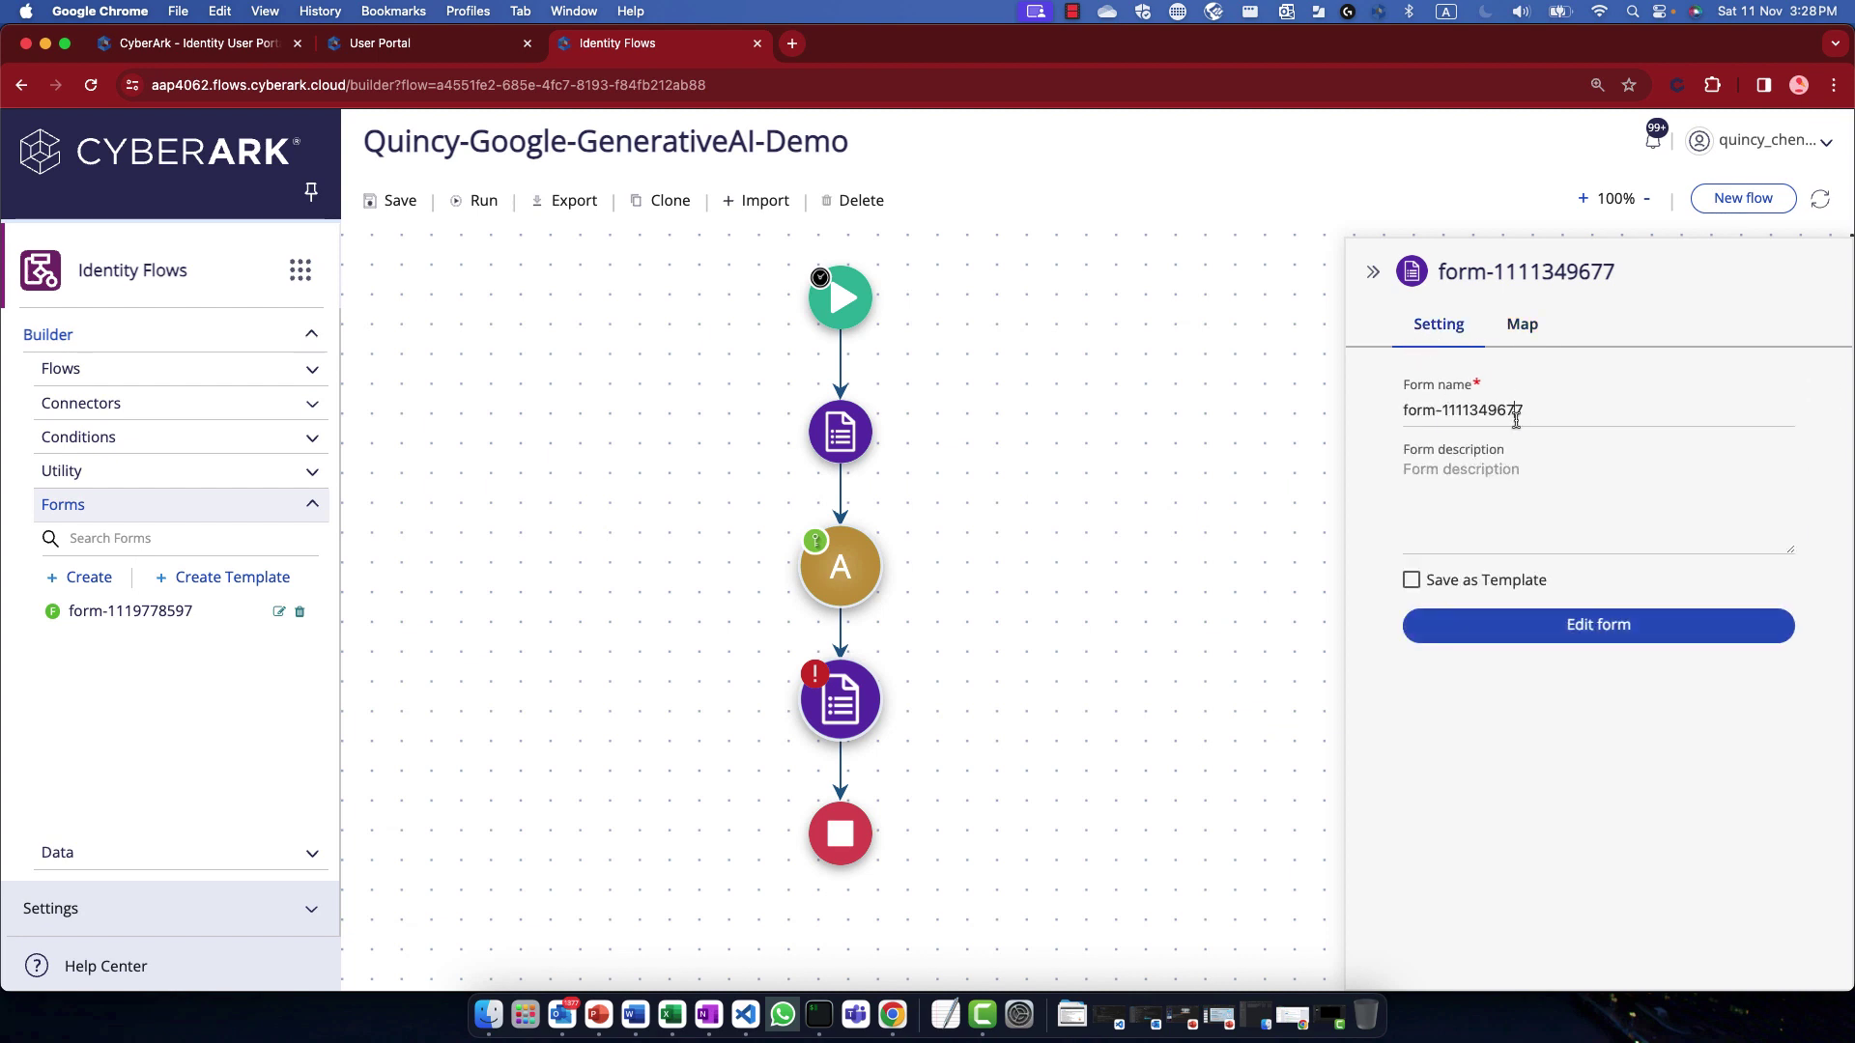
double_click(1516, 417)
text(result)
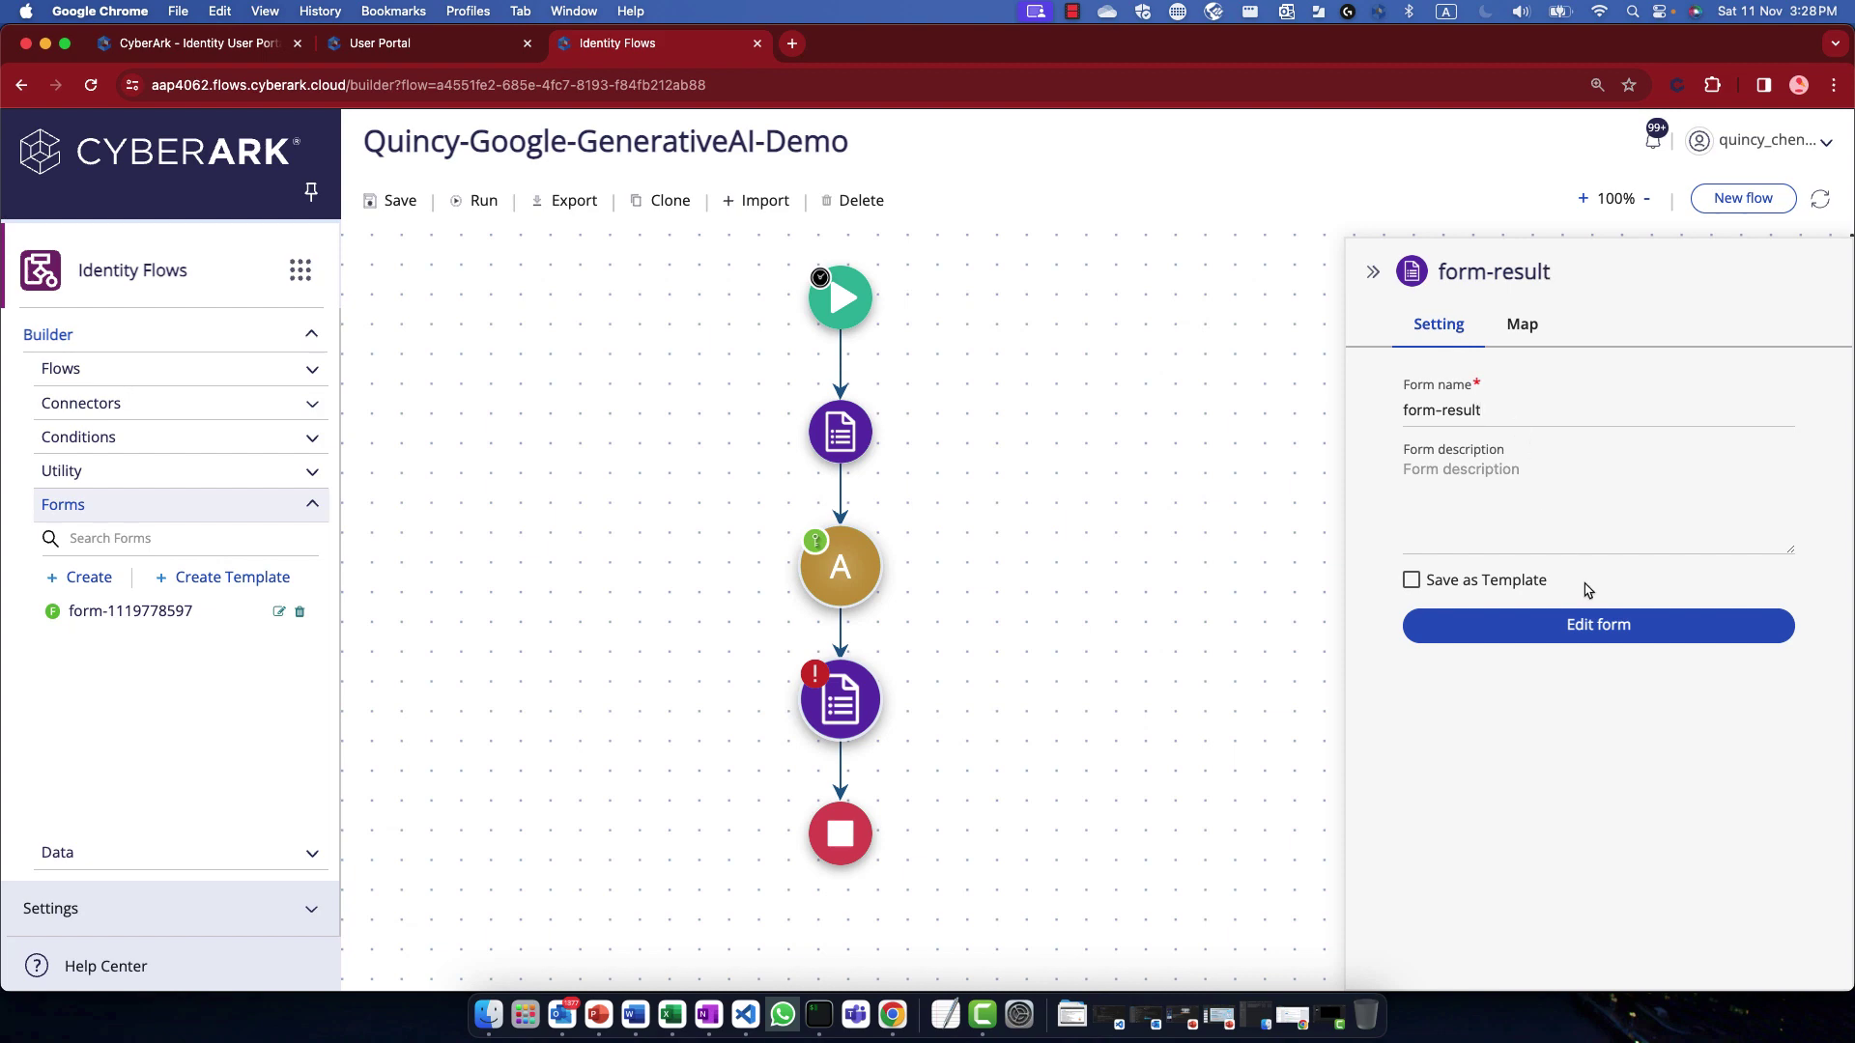
click(1565, 624)
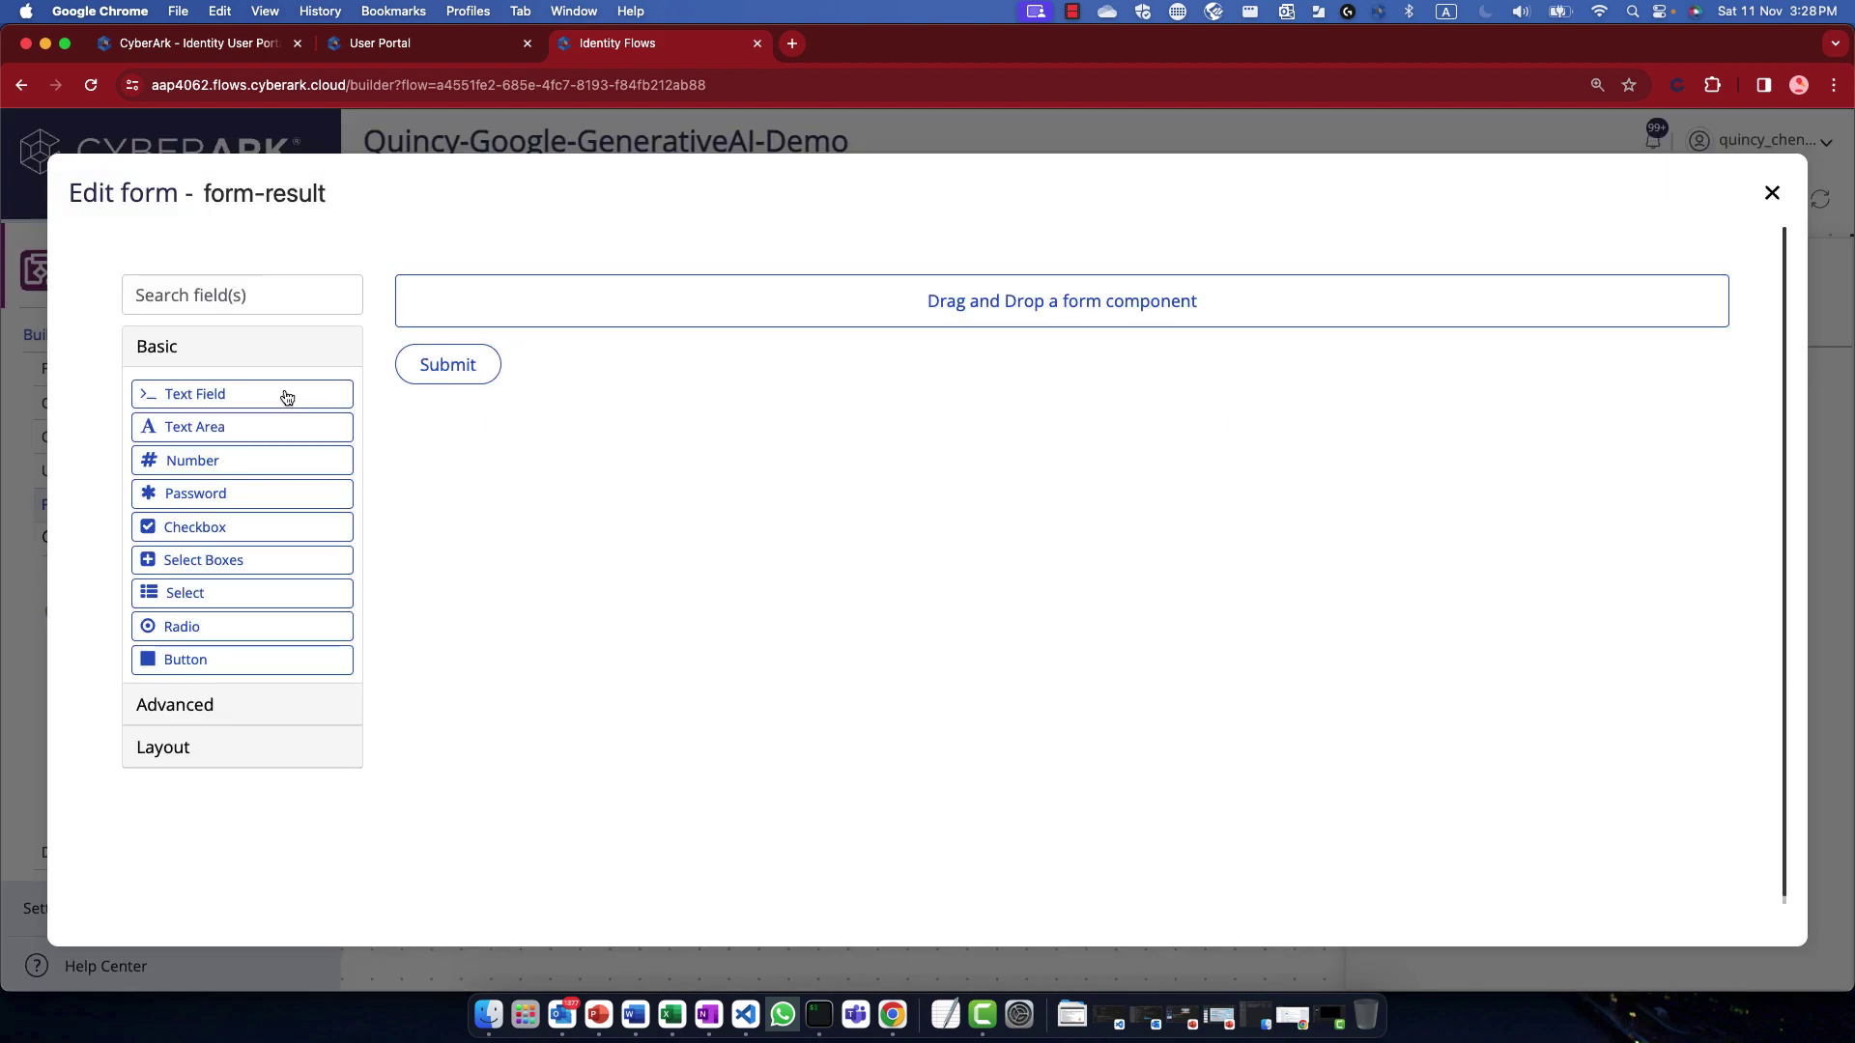
Step: Add a text area labelled Prompt to form-result, redoing it after a discarded first attempt
drag(231, 438, 629, 356)
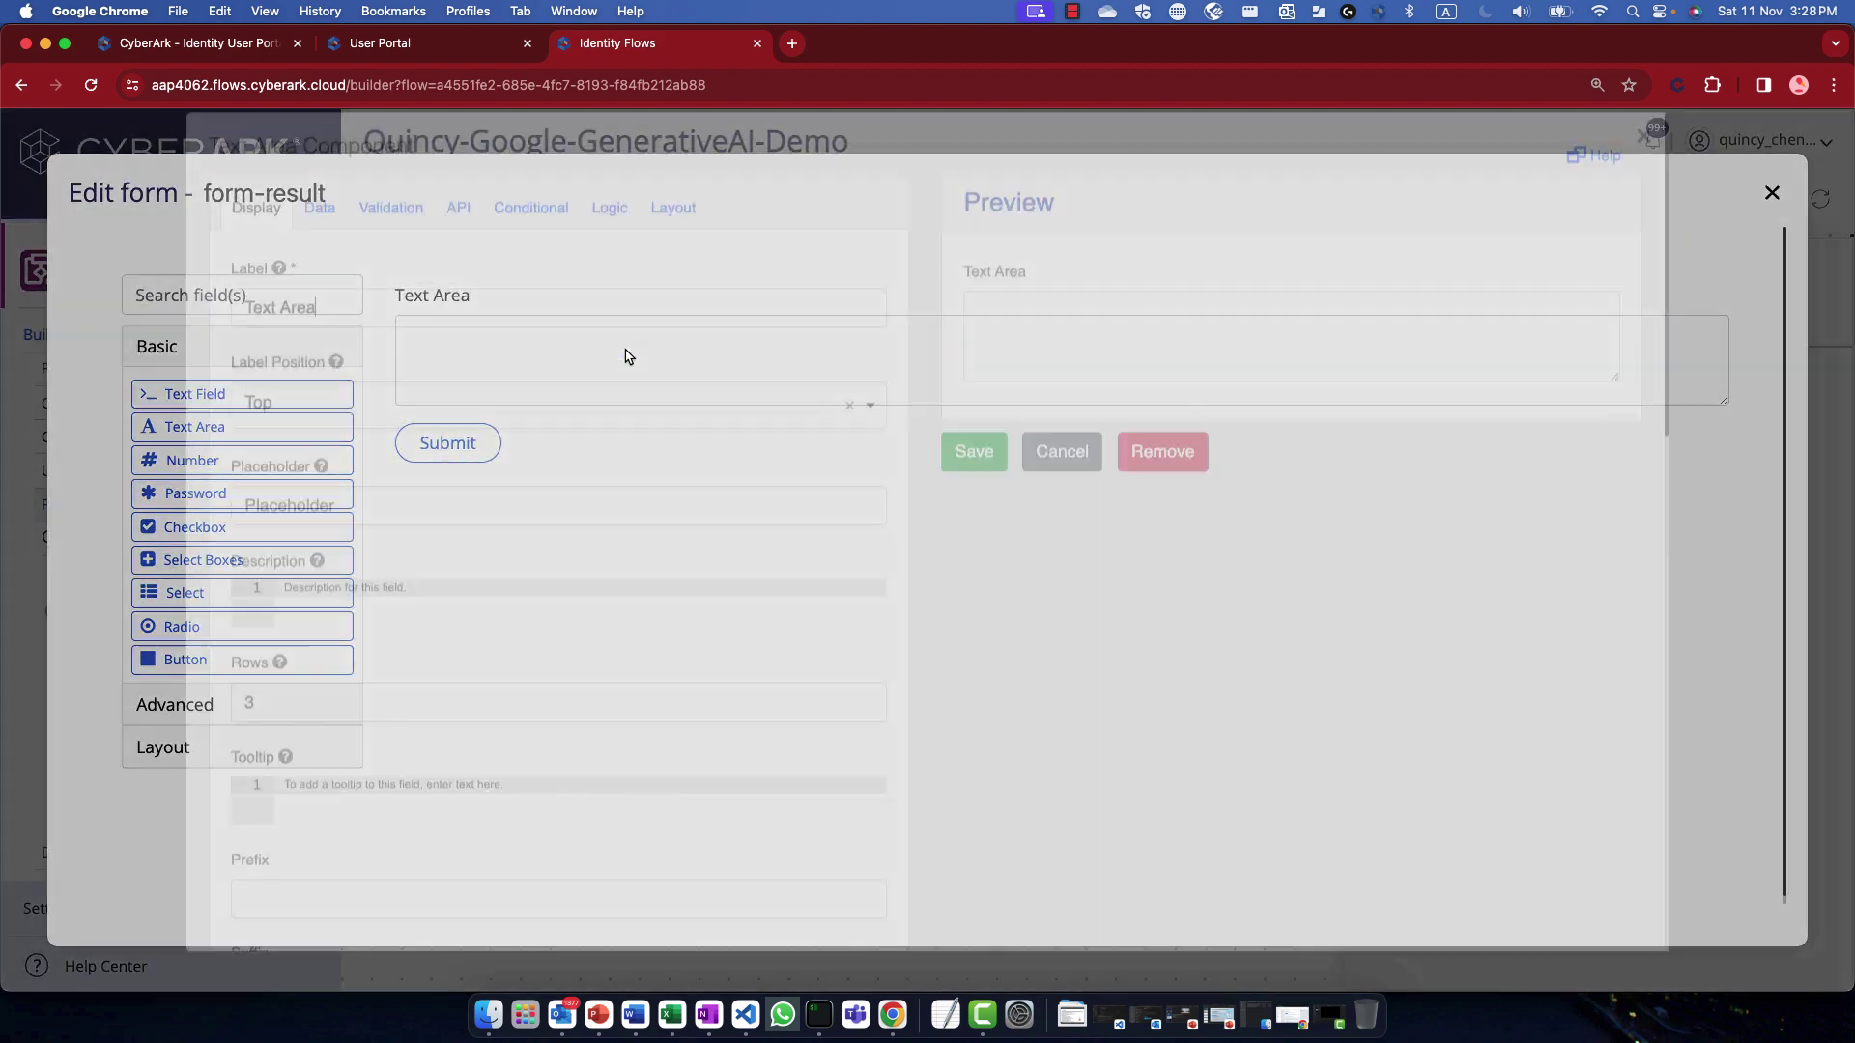
triple_click(397, 320)
text(Prompt)
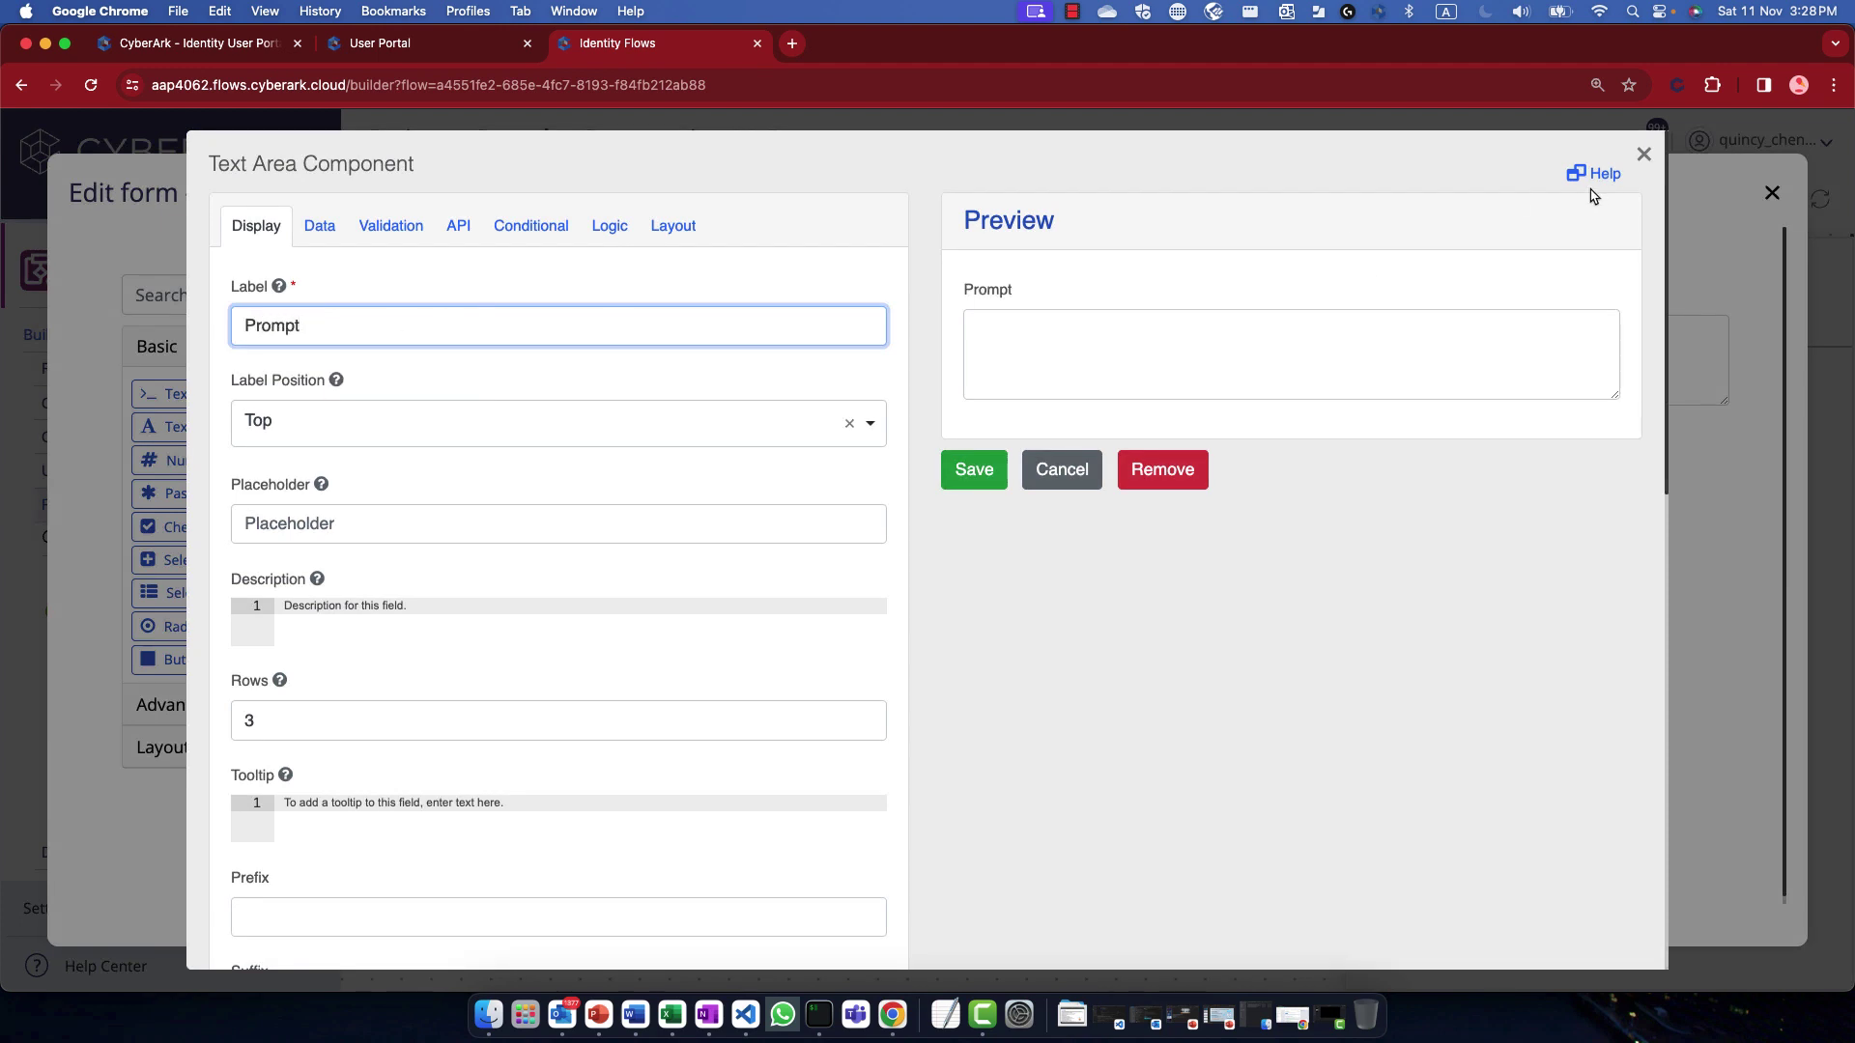
scroll(540, 691, down, 10)
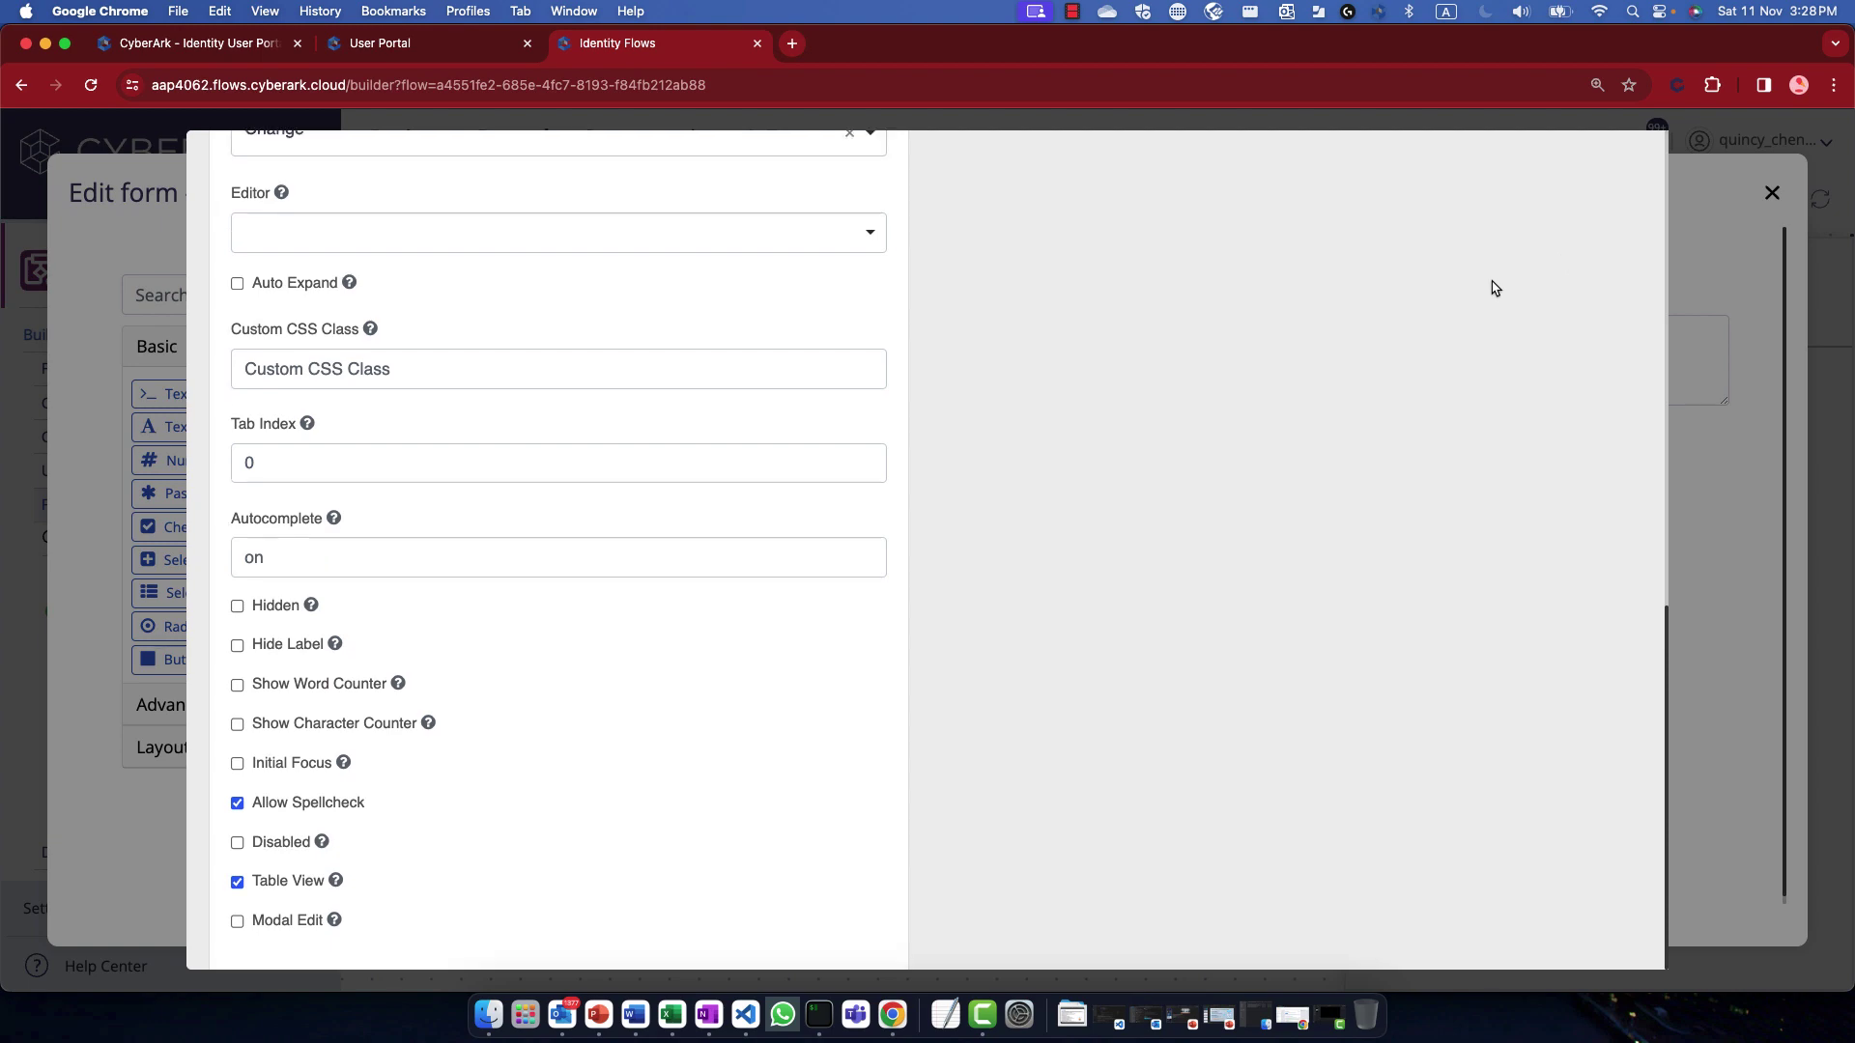
scroll(1593, 242, up, 10)
click(1642, 156)
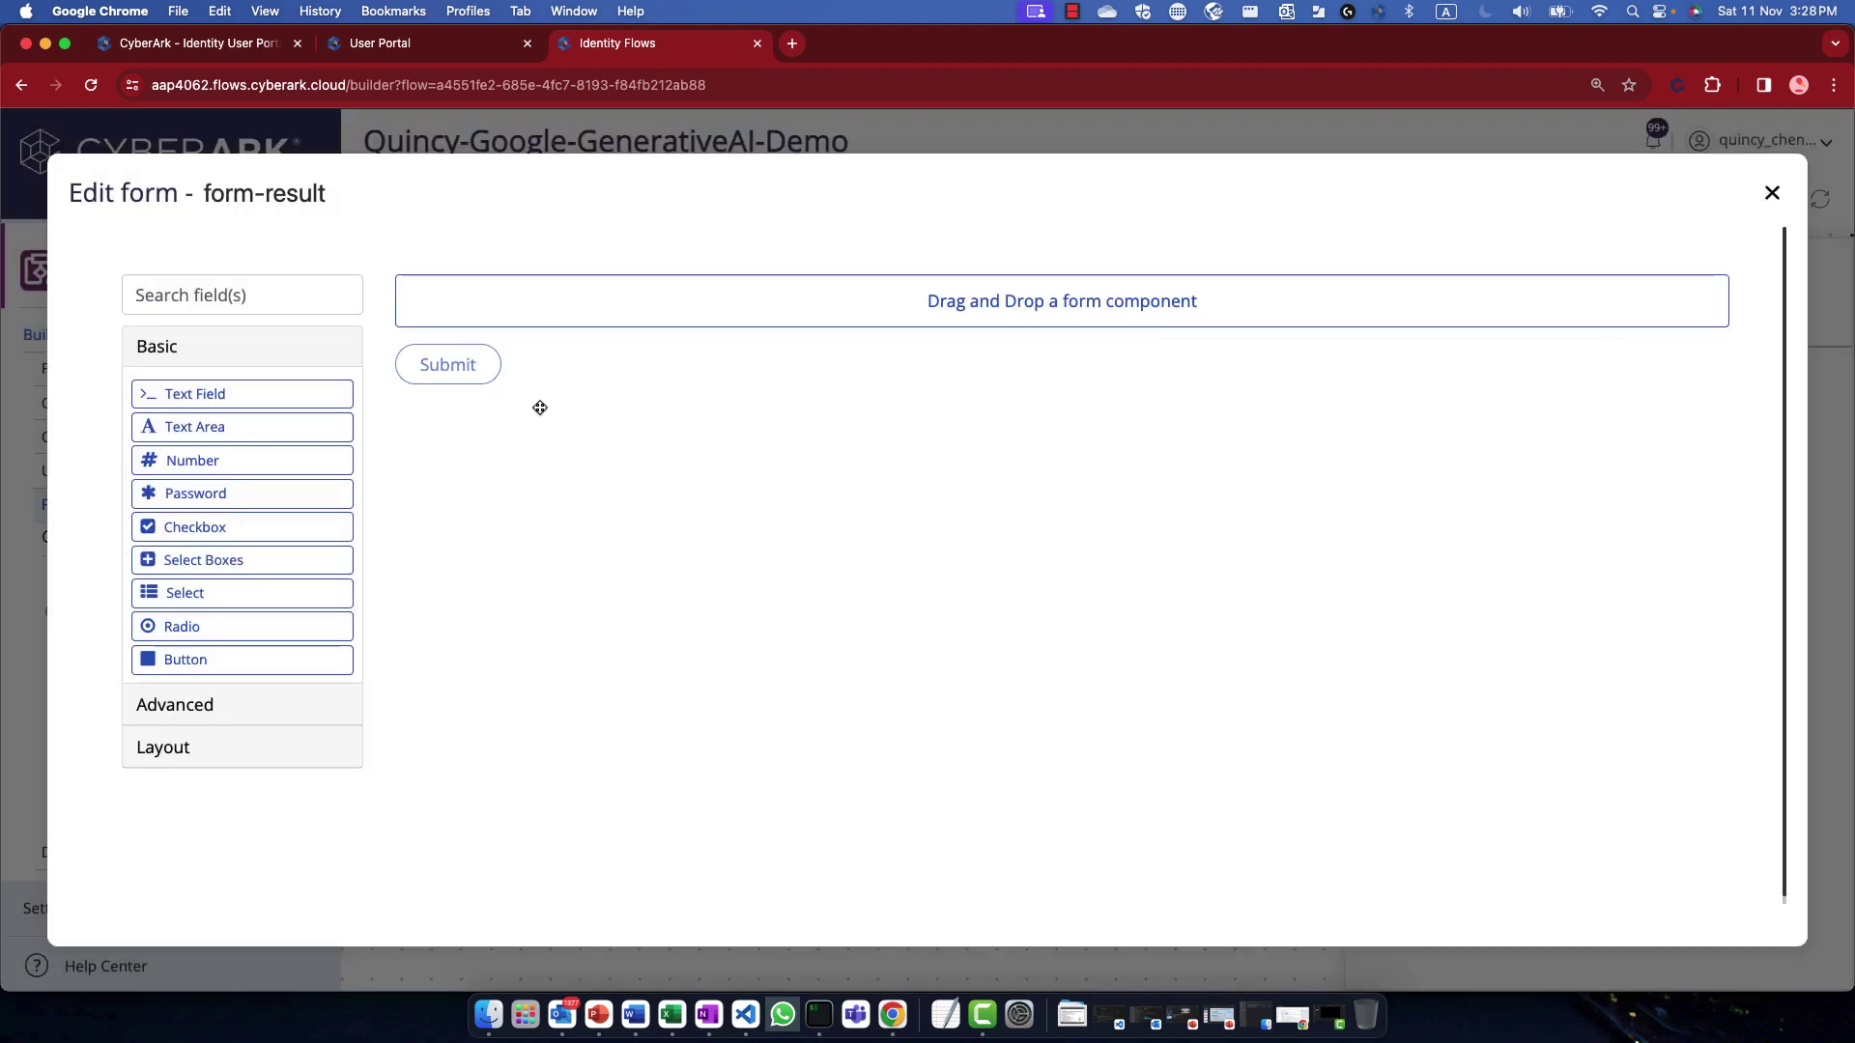
drag(303, 428, 546, 336)
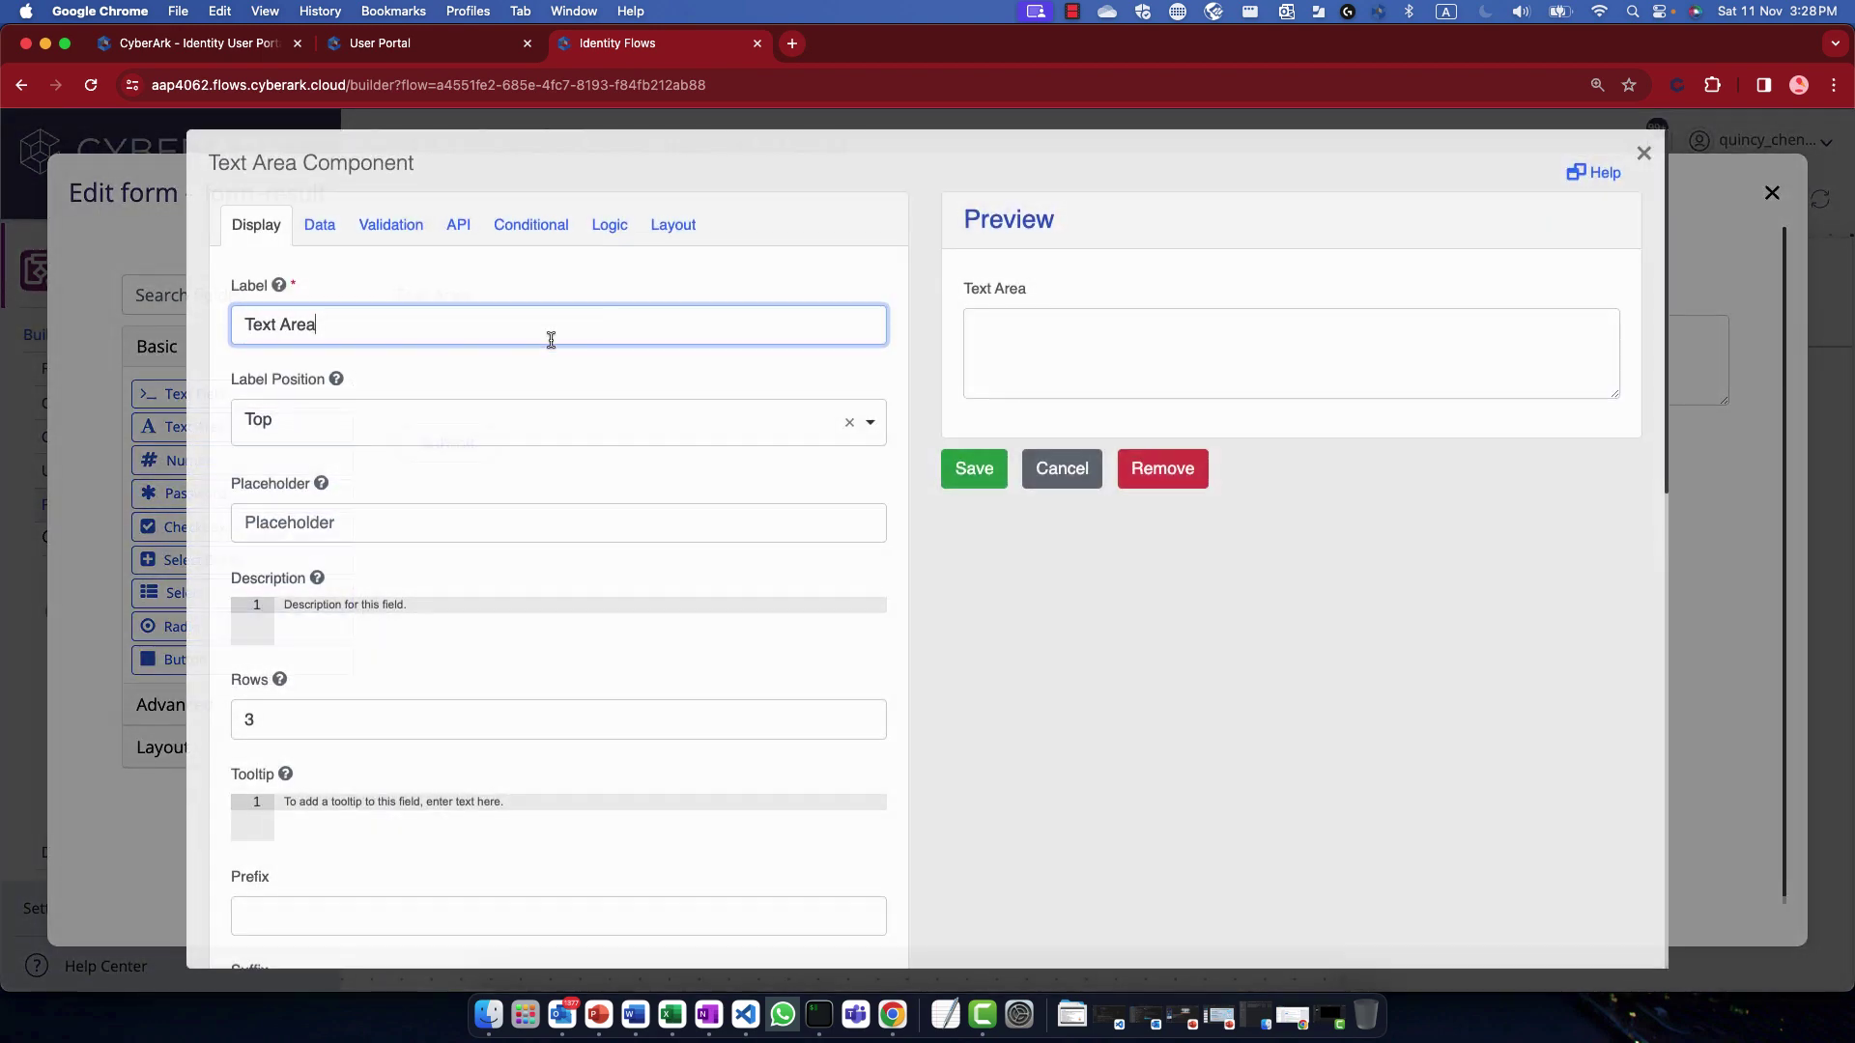
key(alt+shift+Left)
key(alt+shift+Left)
text(Prompt)
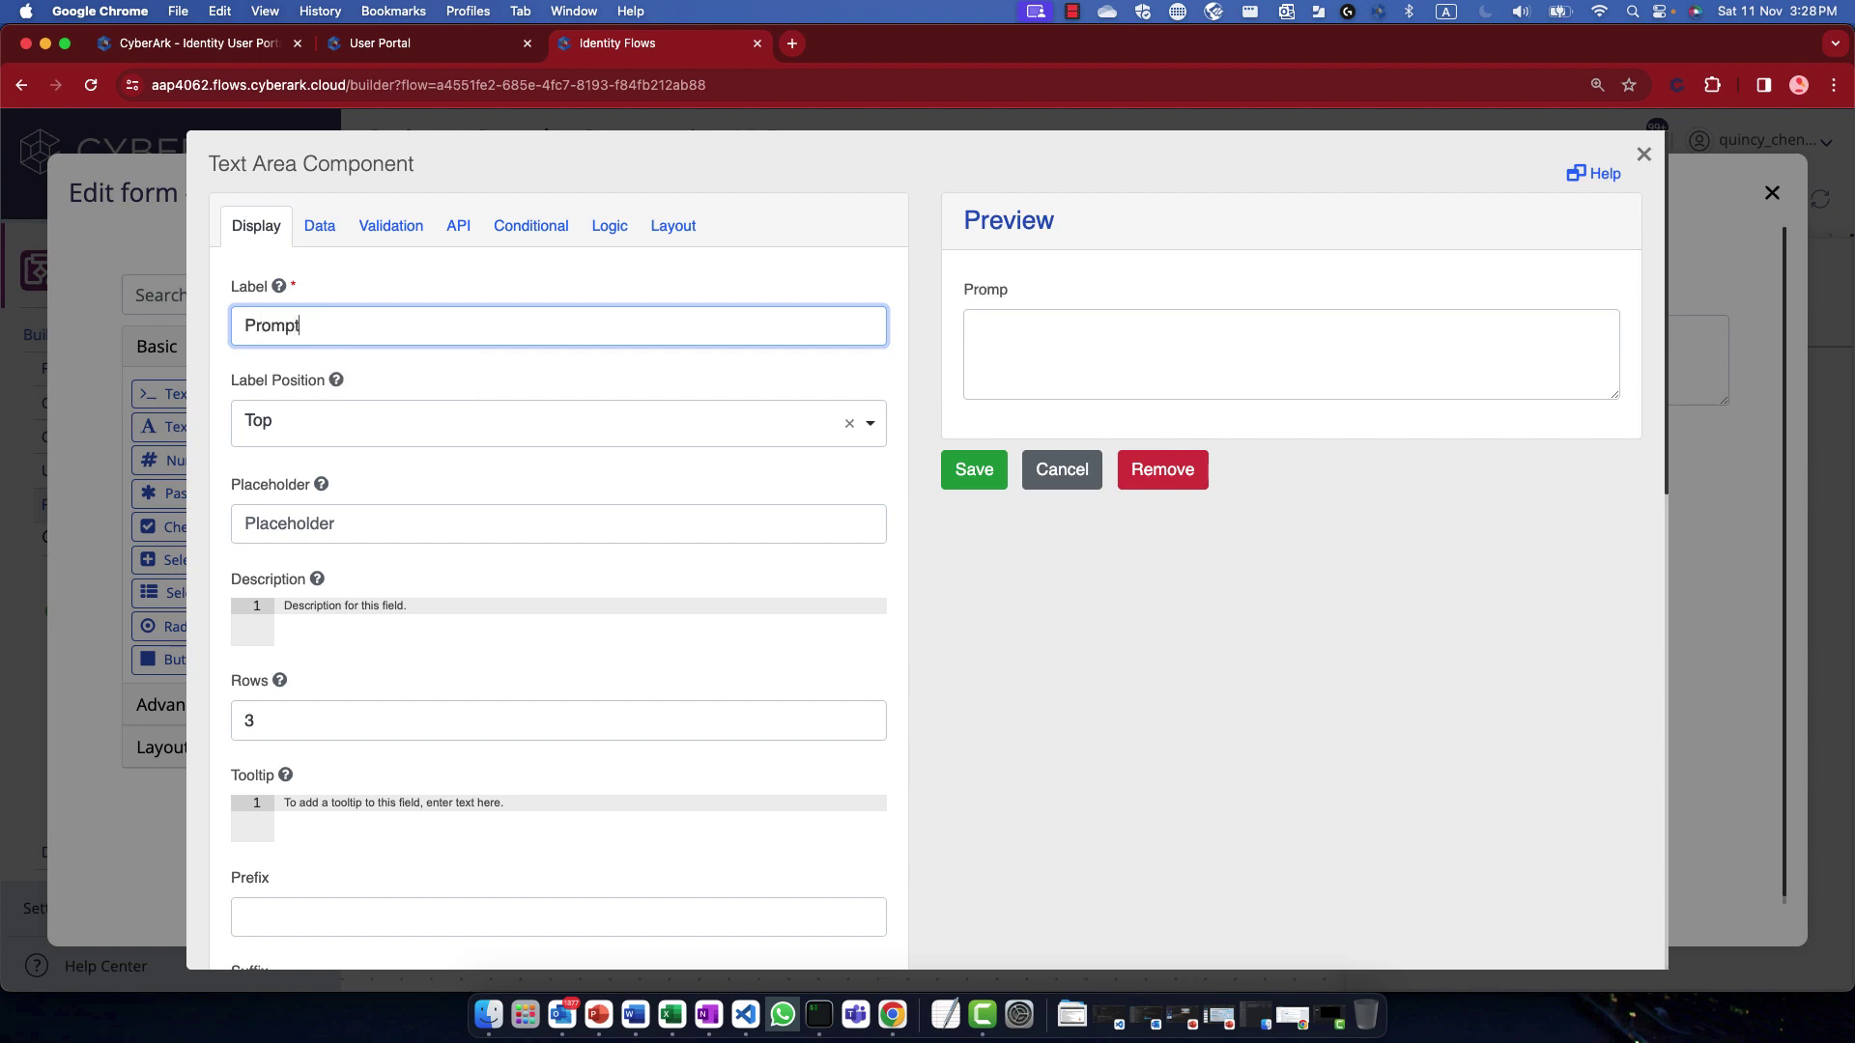
click(974, 469)
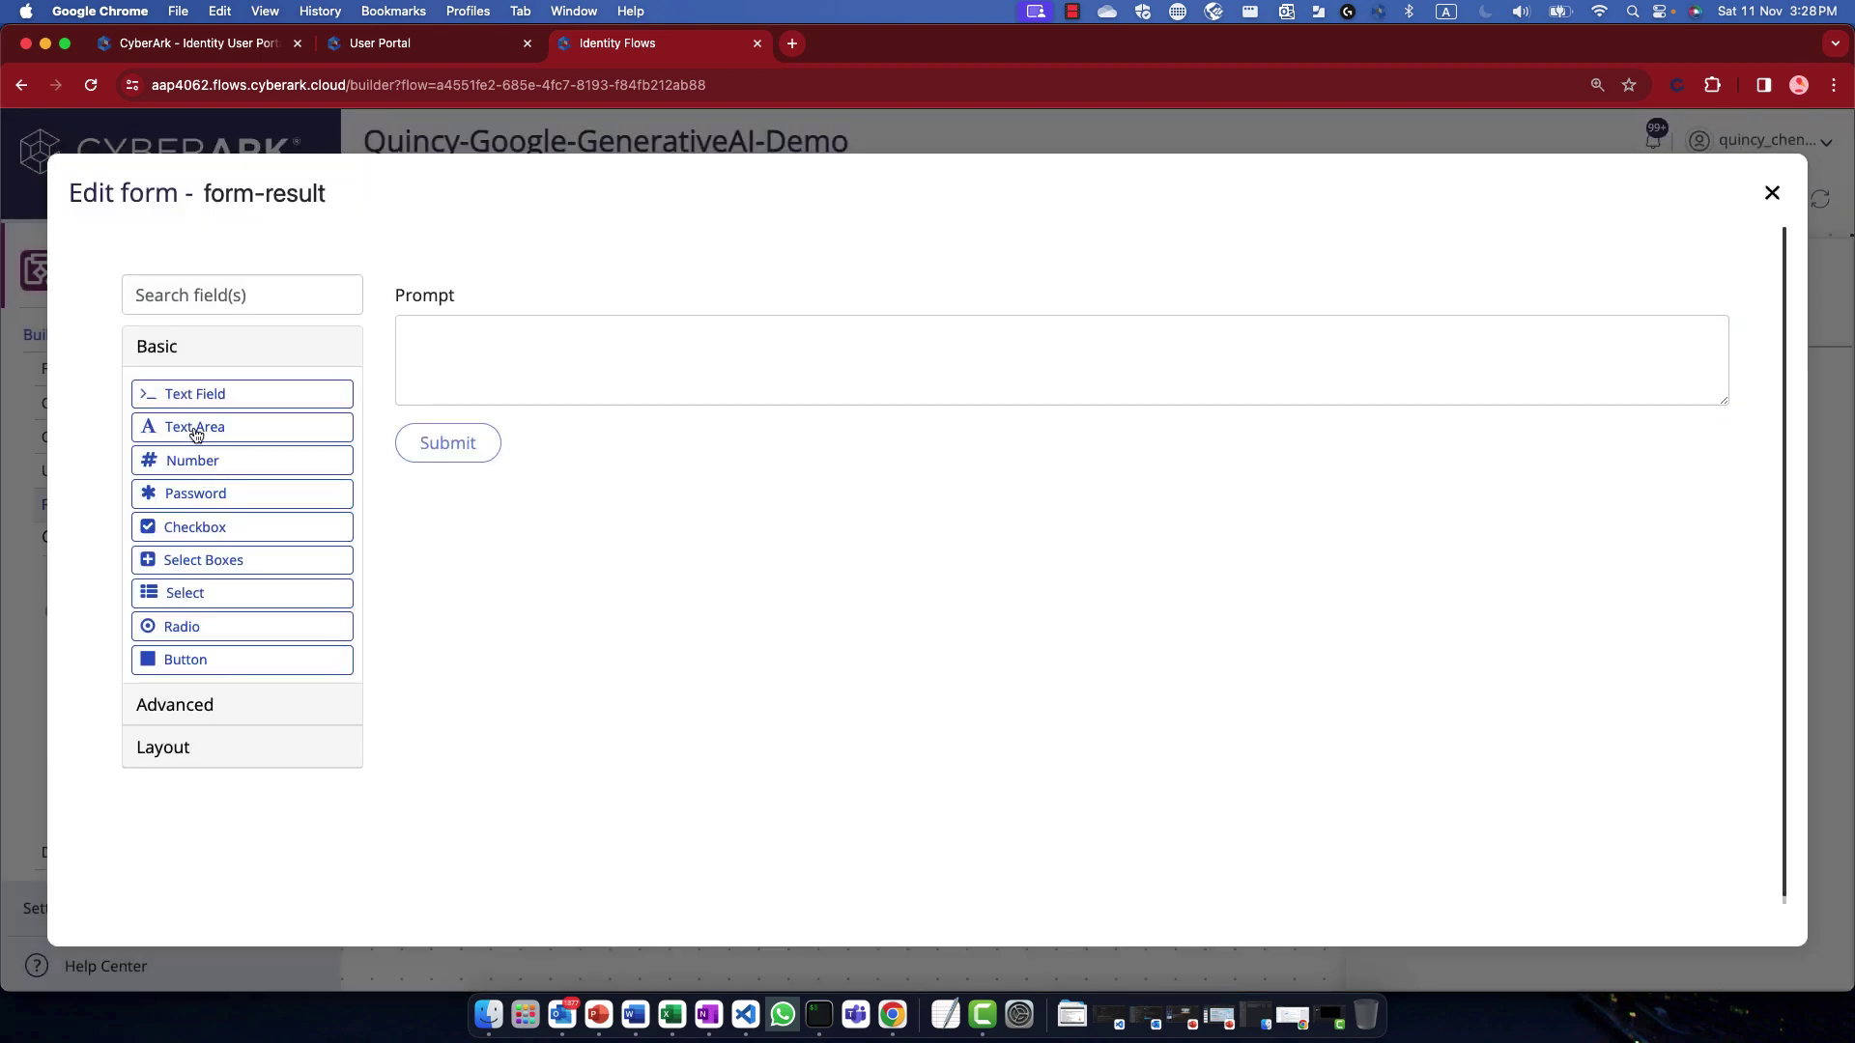
Step: Add a second text area labelled Result below Prompt and close the form editor
drag(193, 427, 609, 432)
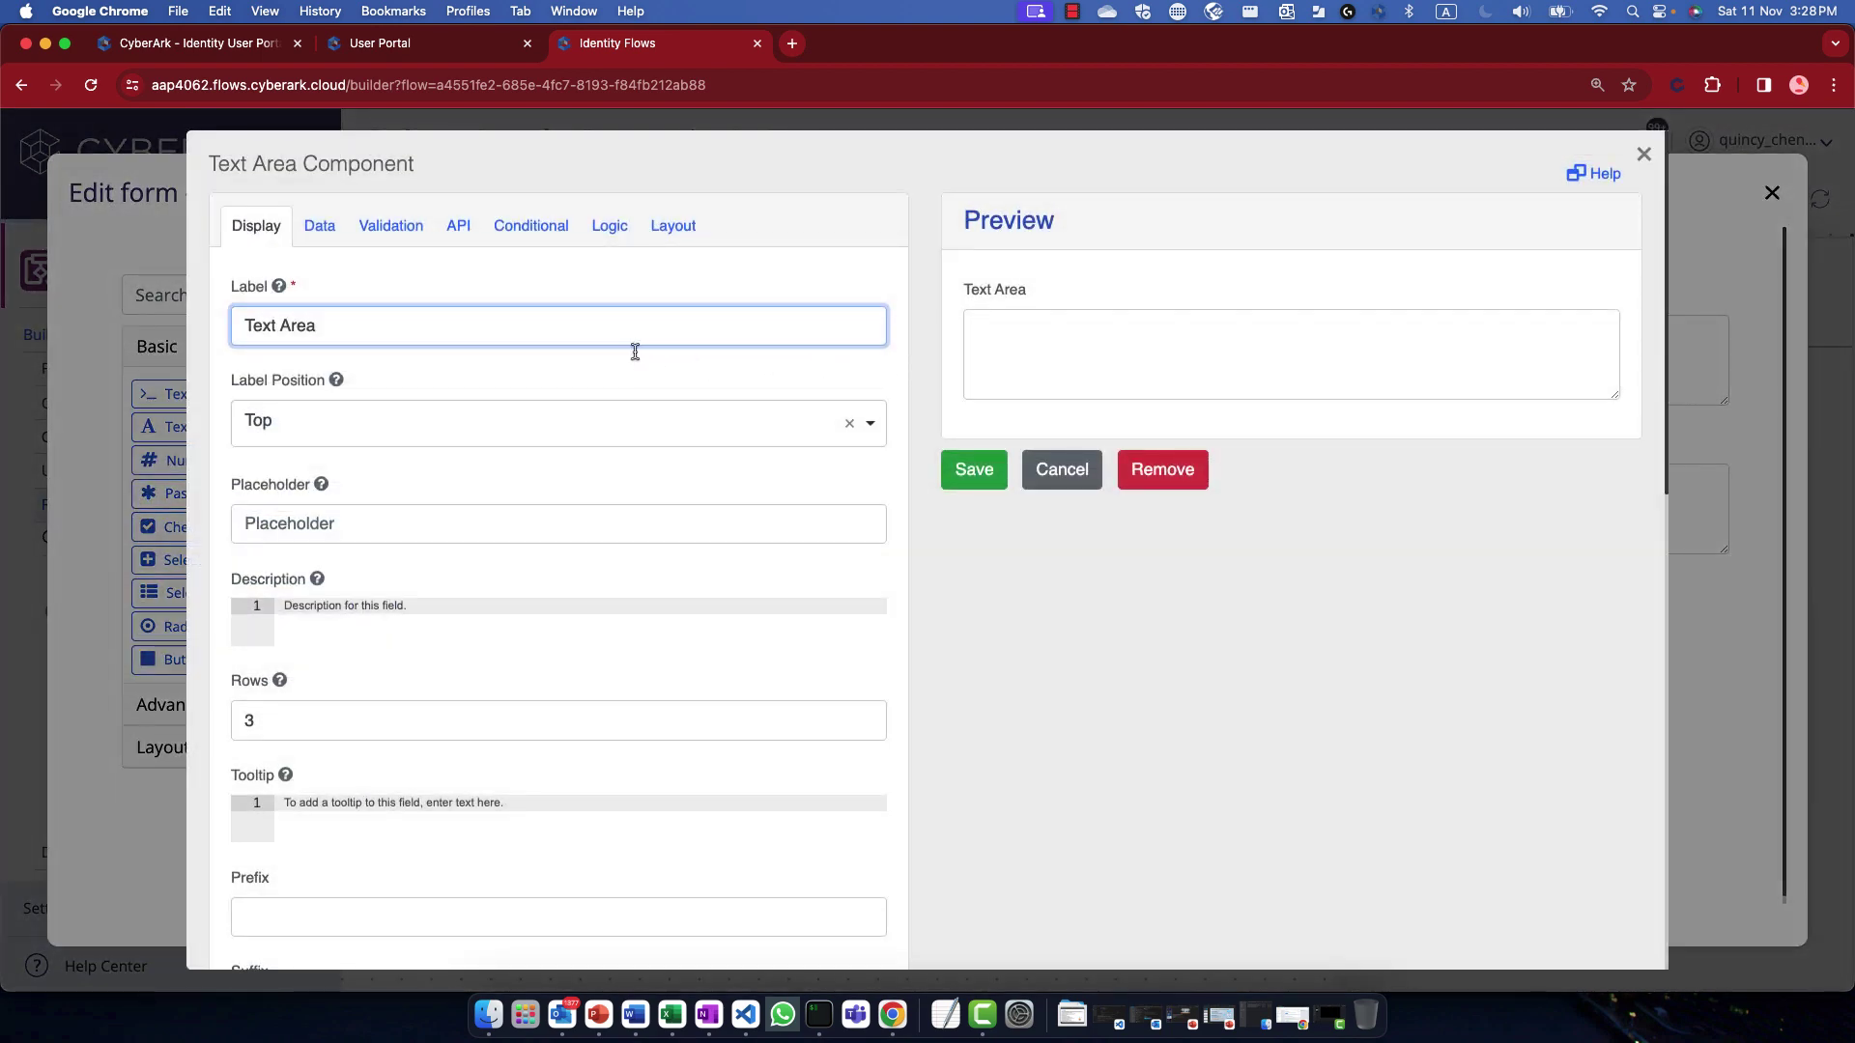
key(alt+shift+Left)
key(alt+shift+Left)
text(Result)
click(973, 473)
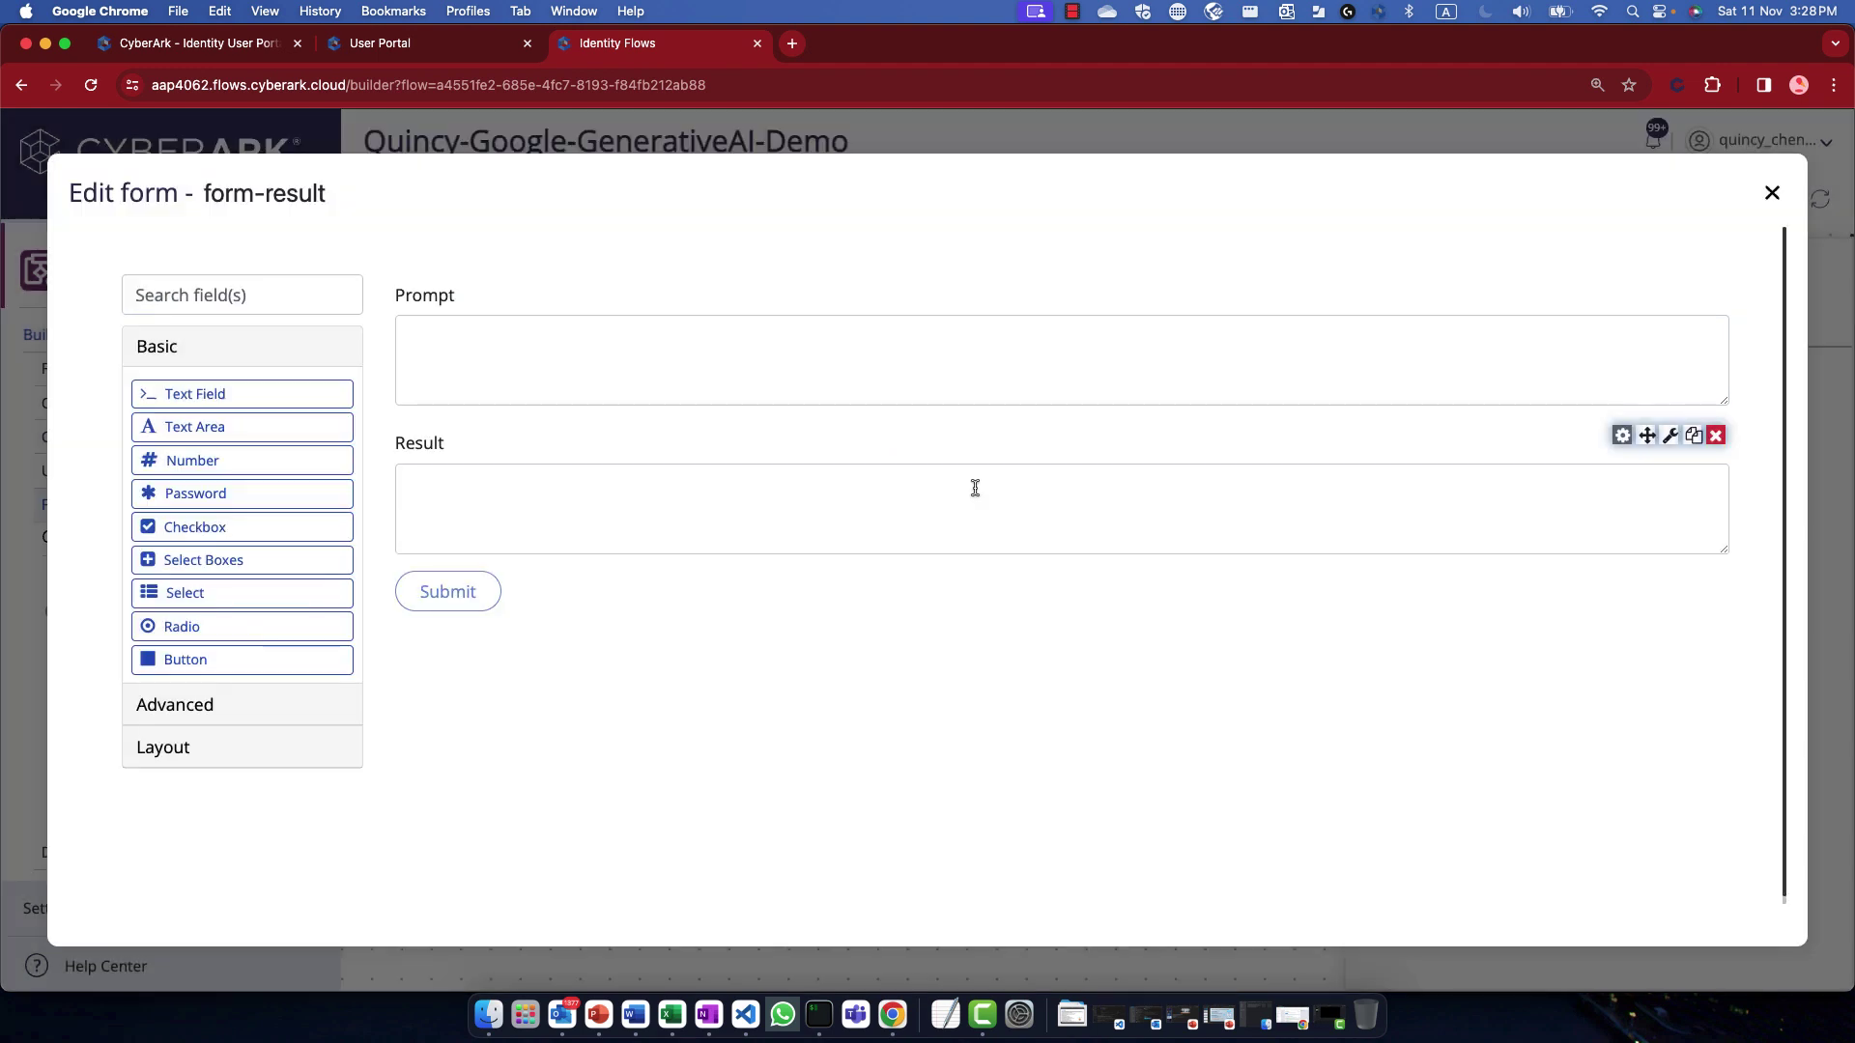
click(1772, 194)
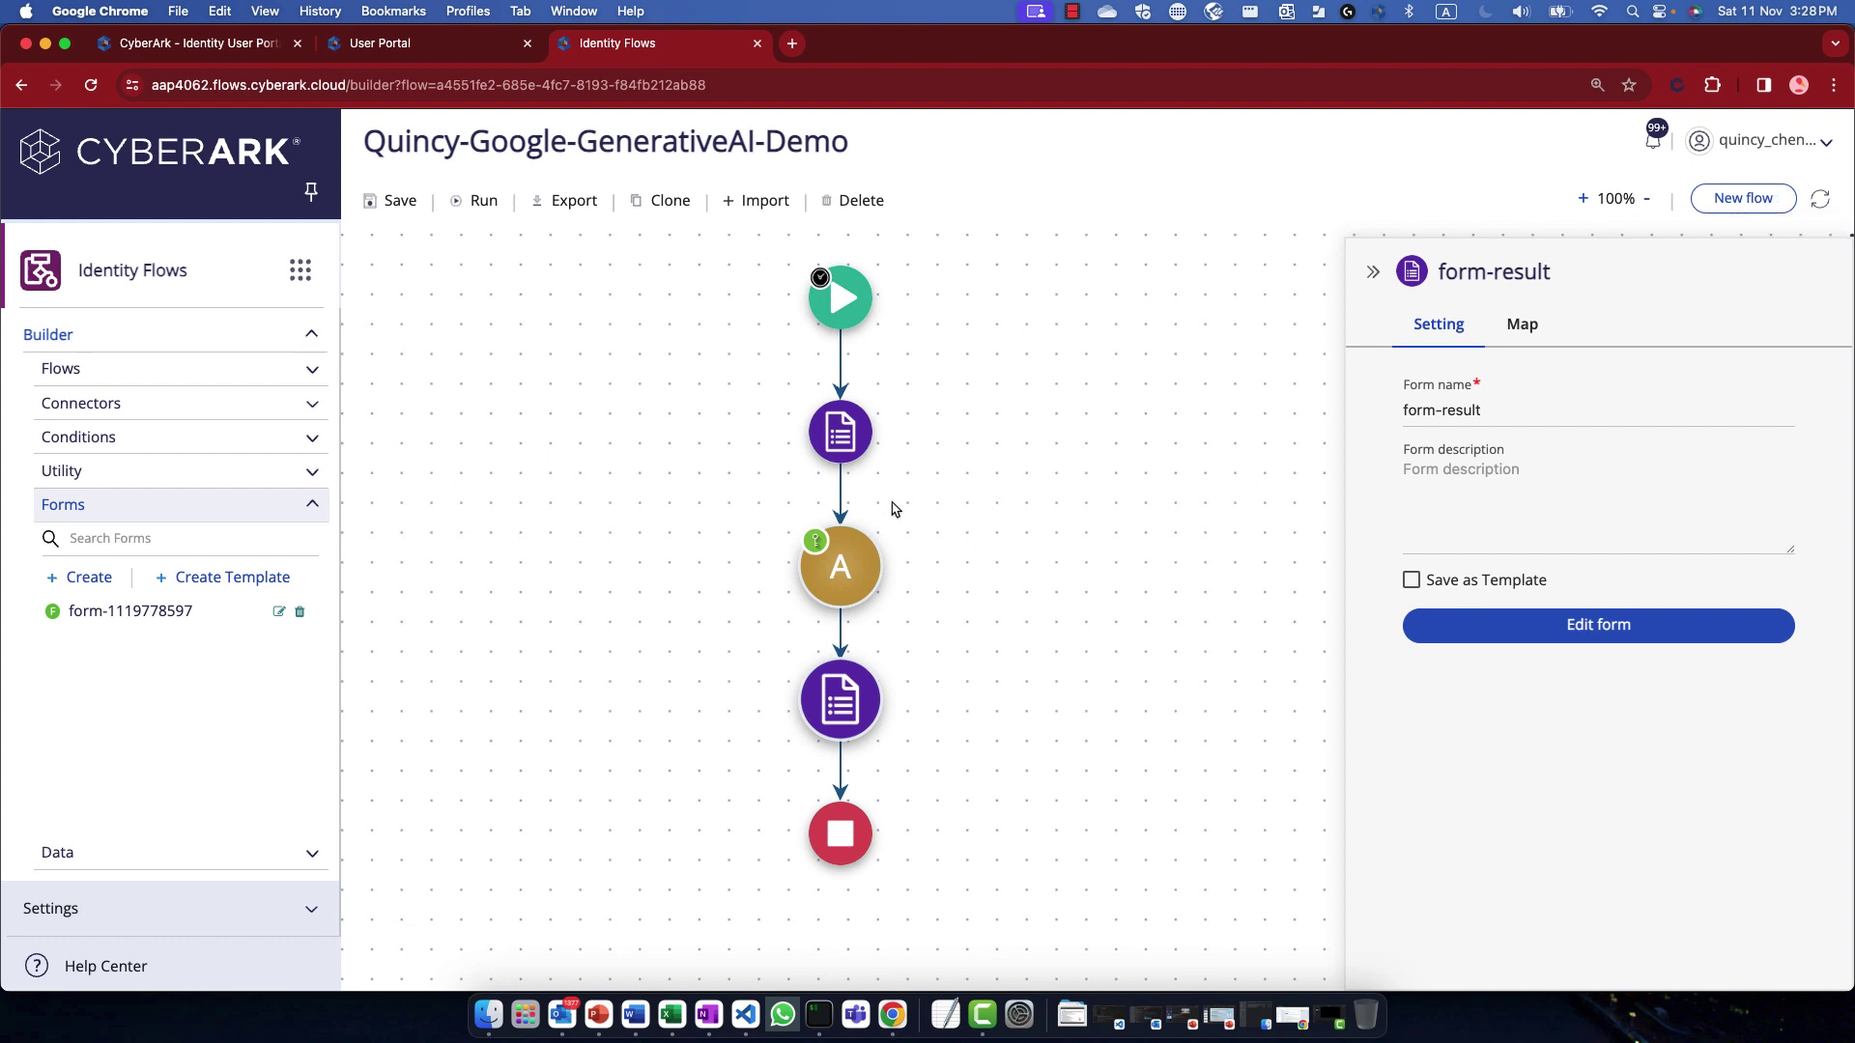
Step: Replace the connector's hardcoded prompt text with the form-prompt Prompt variable
click(846, 578)
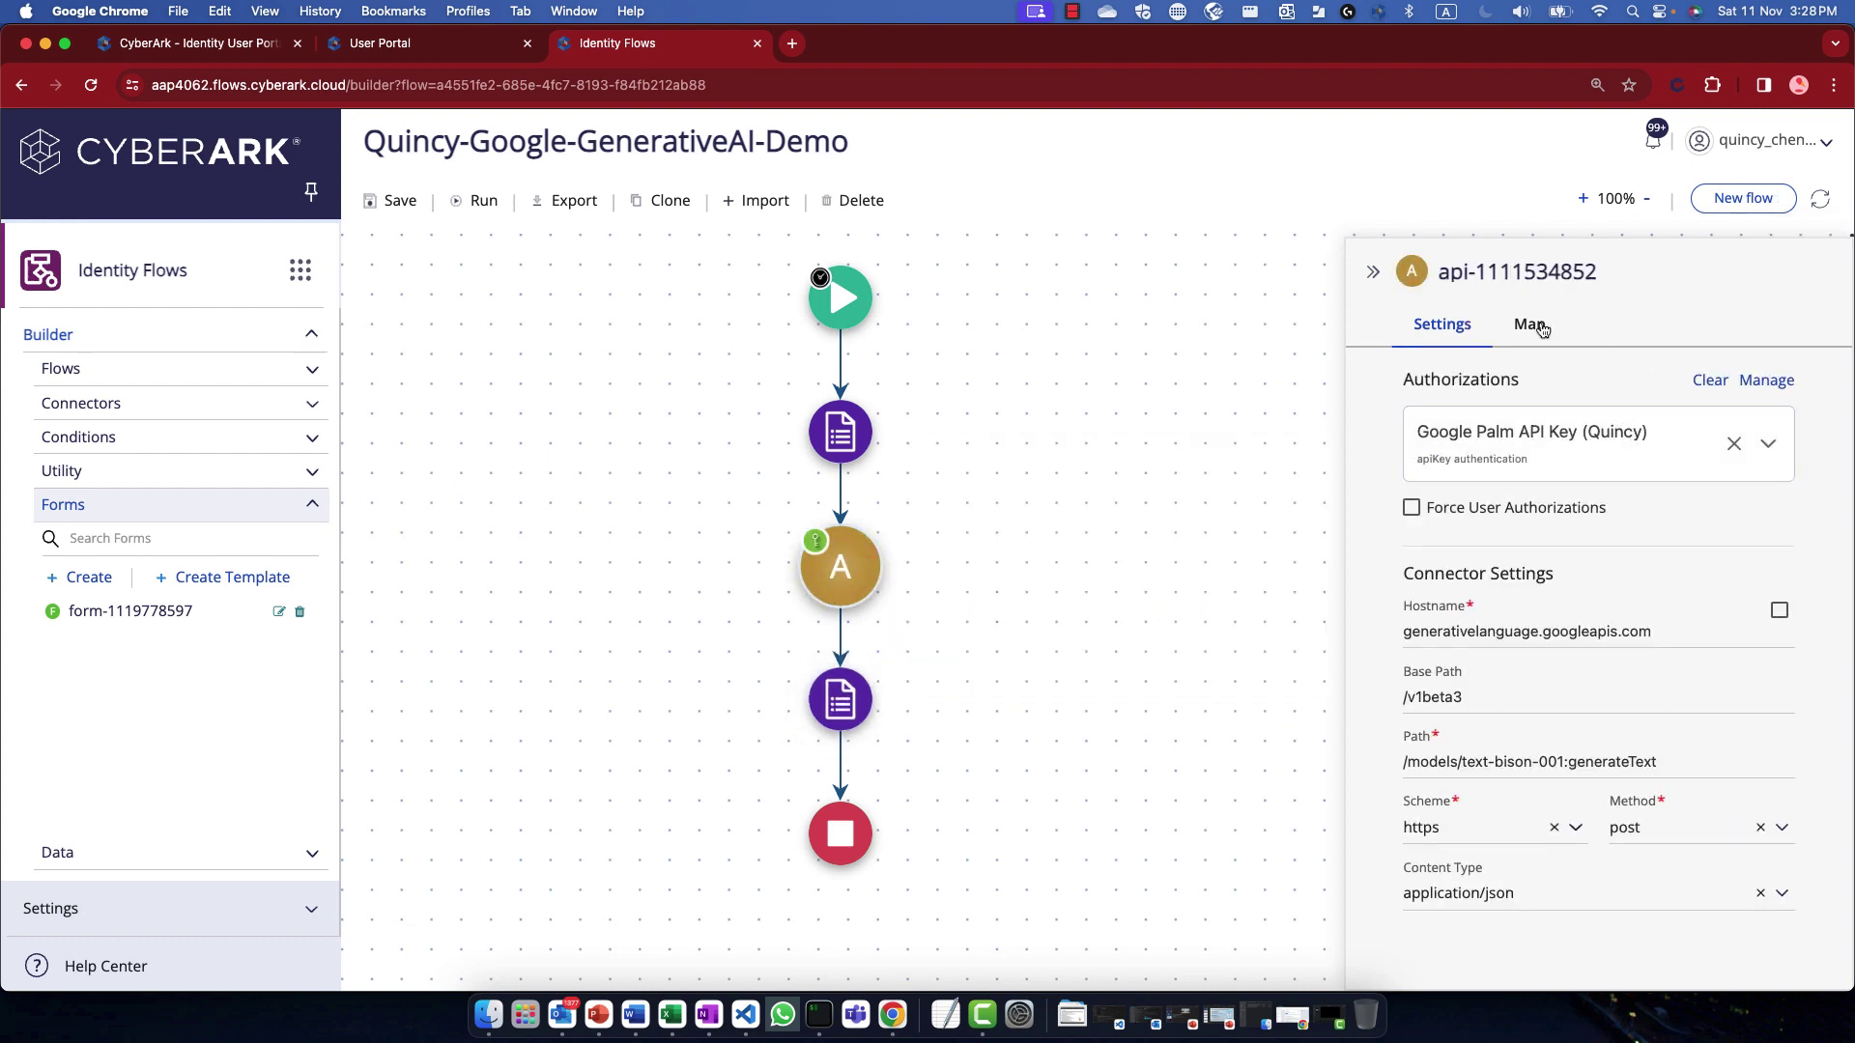
click(1542, 329)
click(1673, 534)
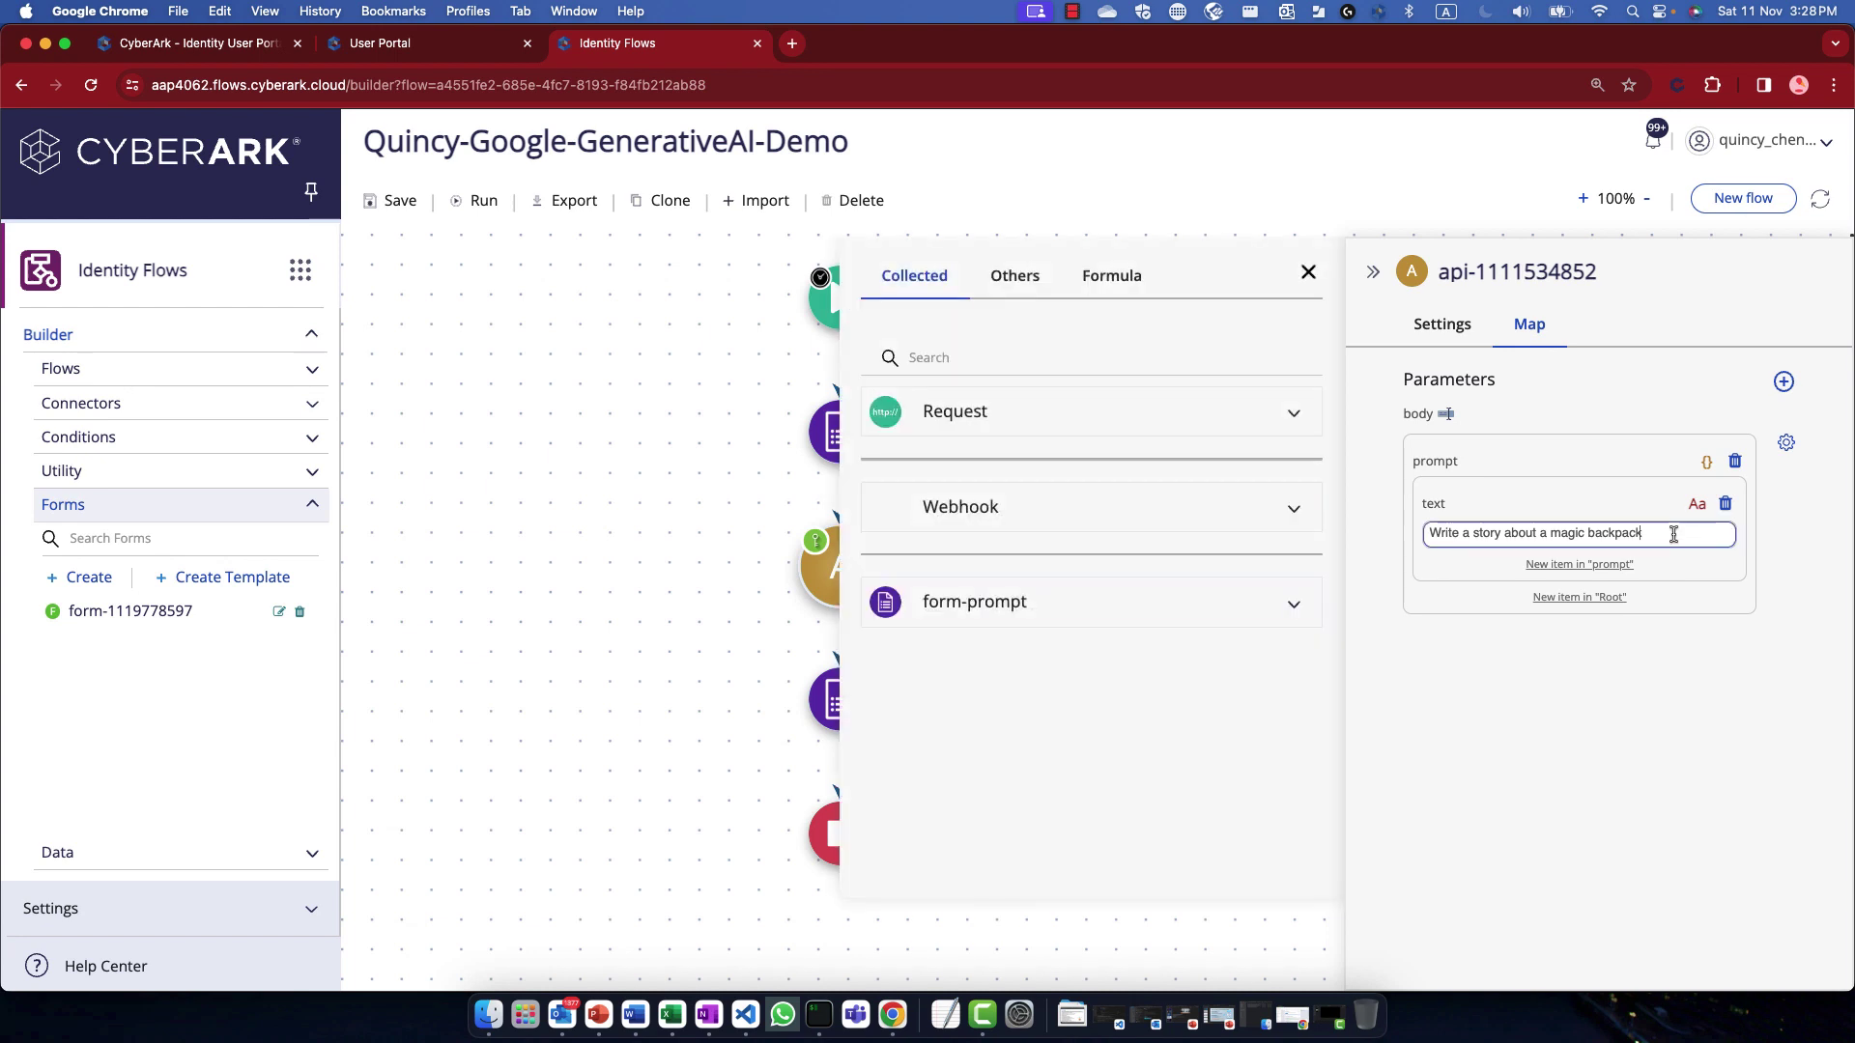
key(super+a)
key(BackSpace)
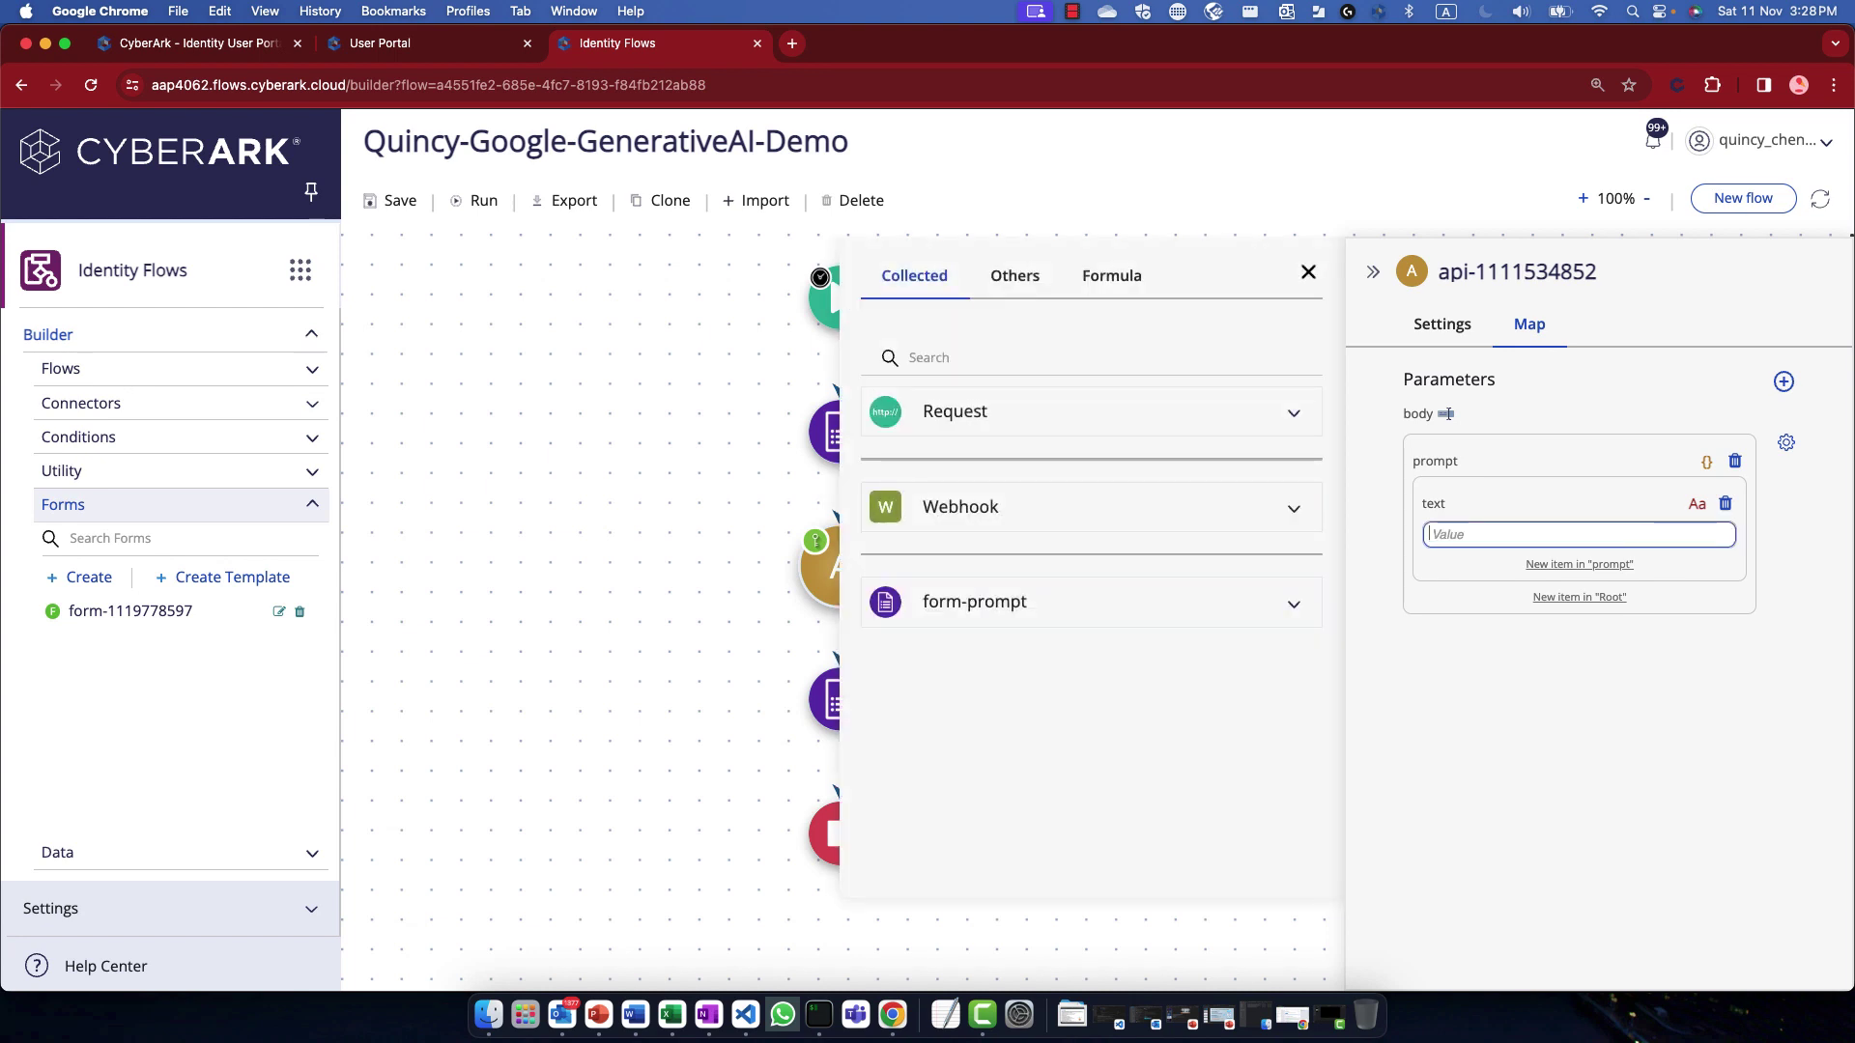
click(1098, 599)
click(1055, 662)
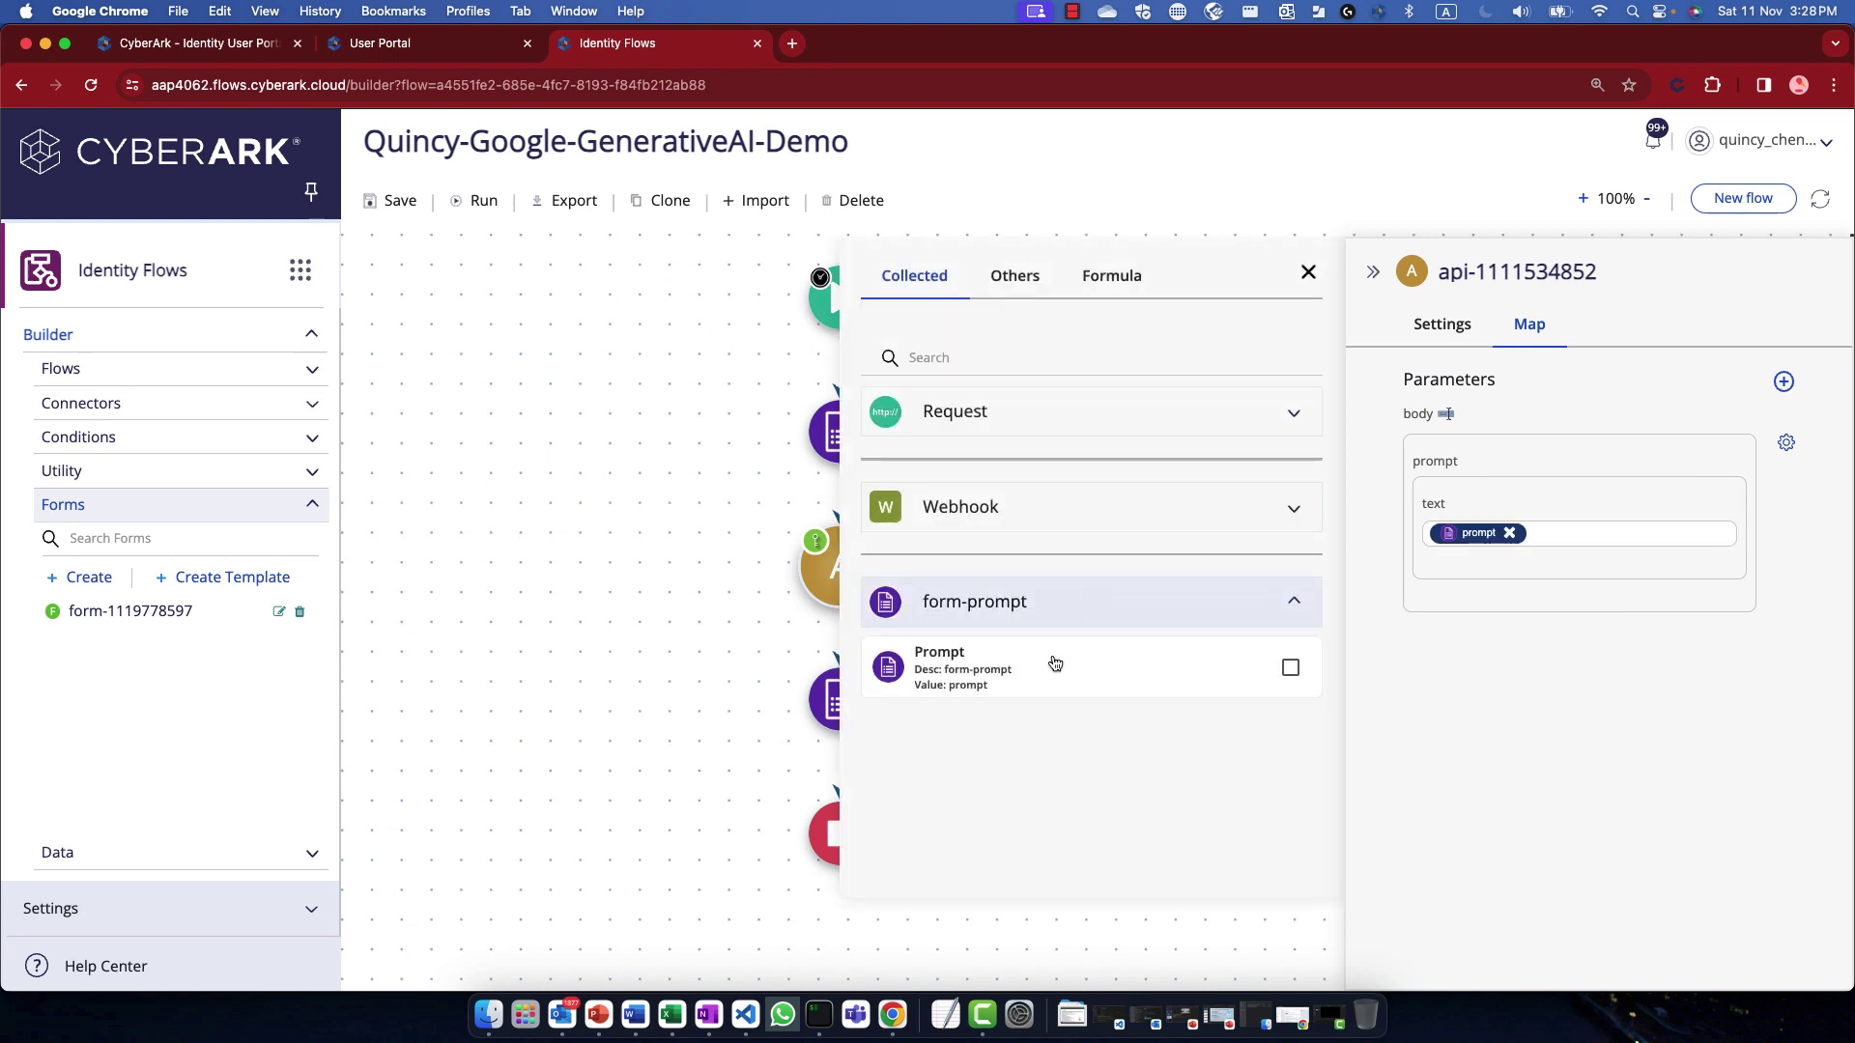
click(1309, 273)
Step: Map form-result's Prompt field to the user's form-prompt Prompt value
click(838, 699)
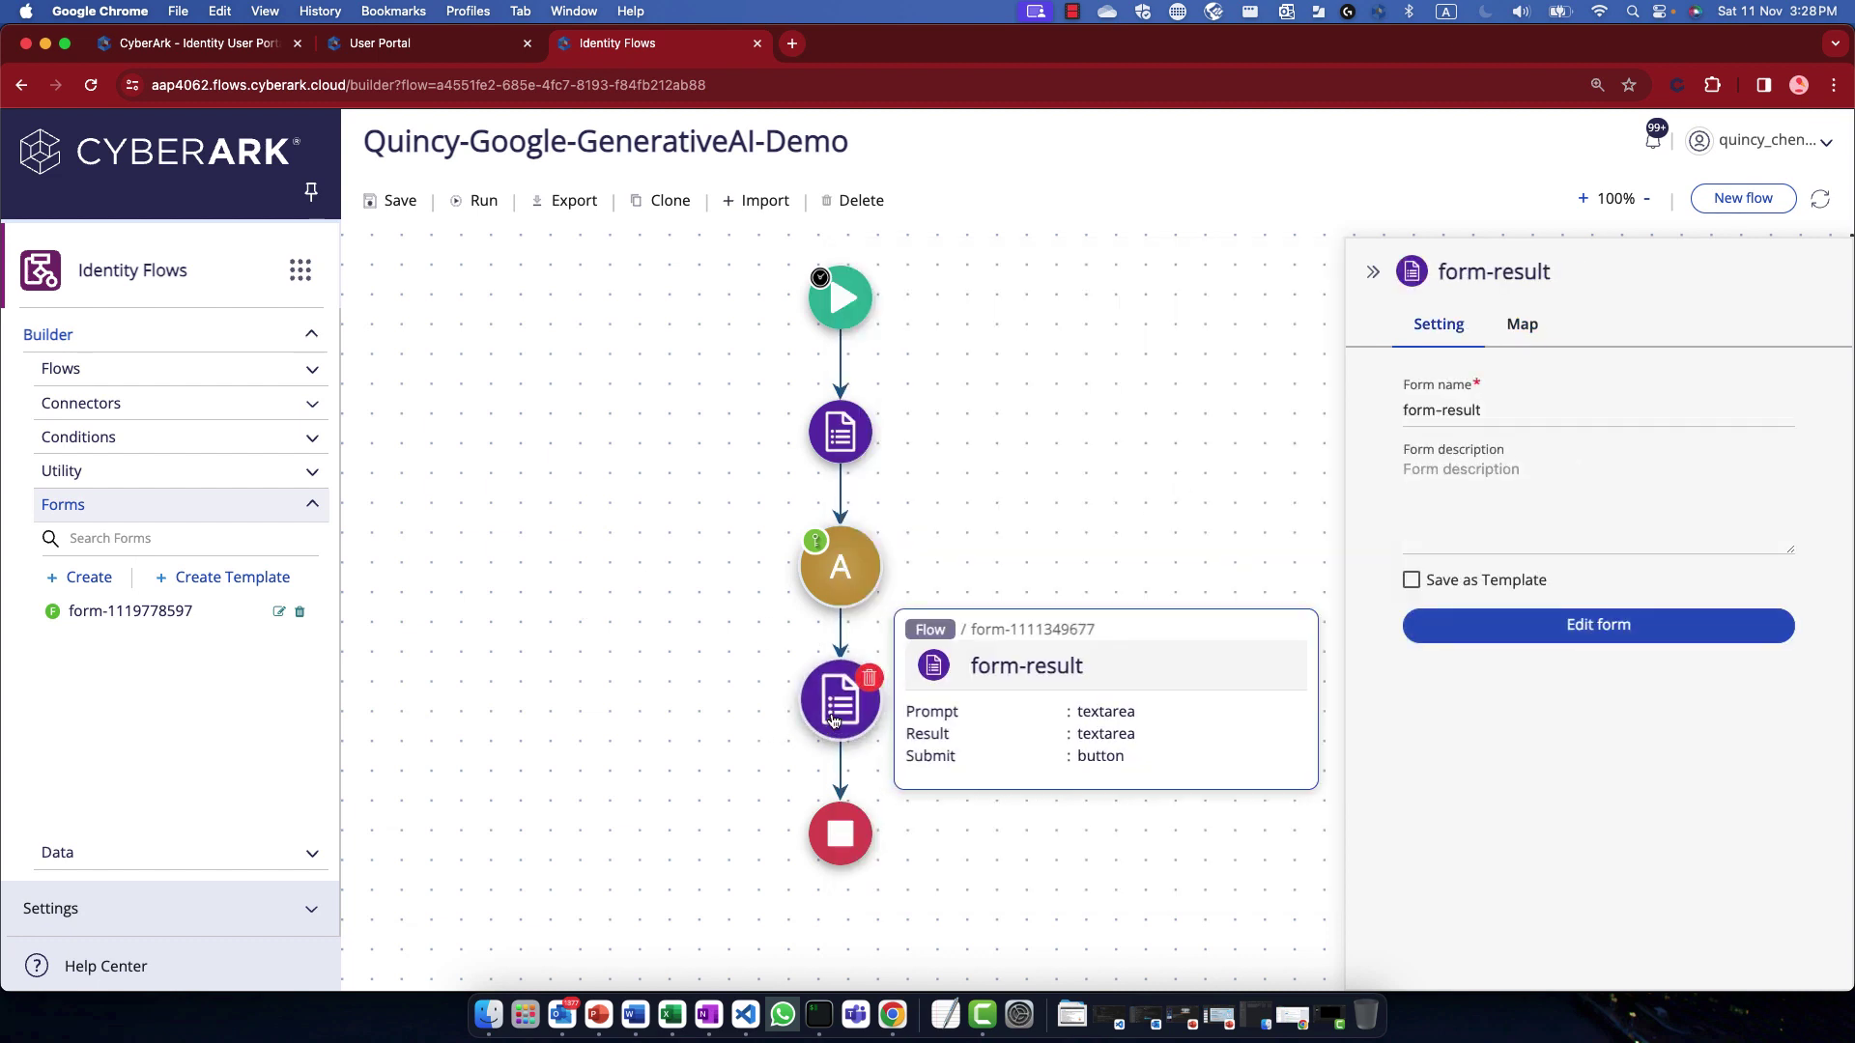
click(1515, 327)
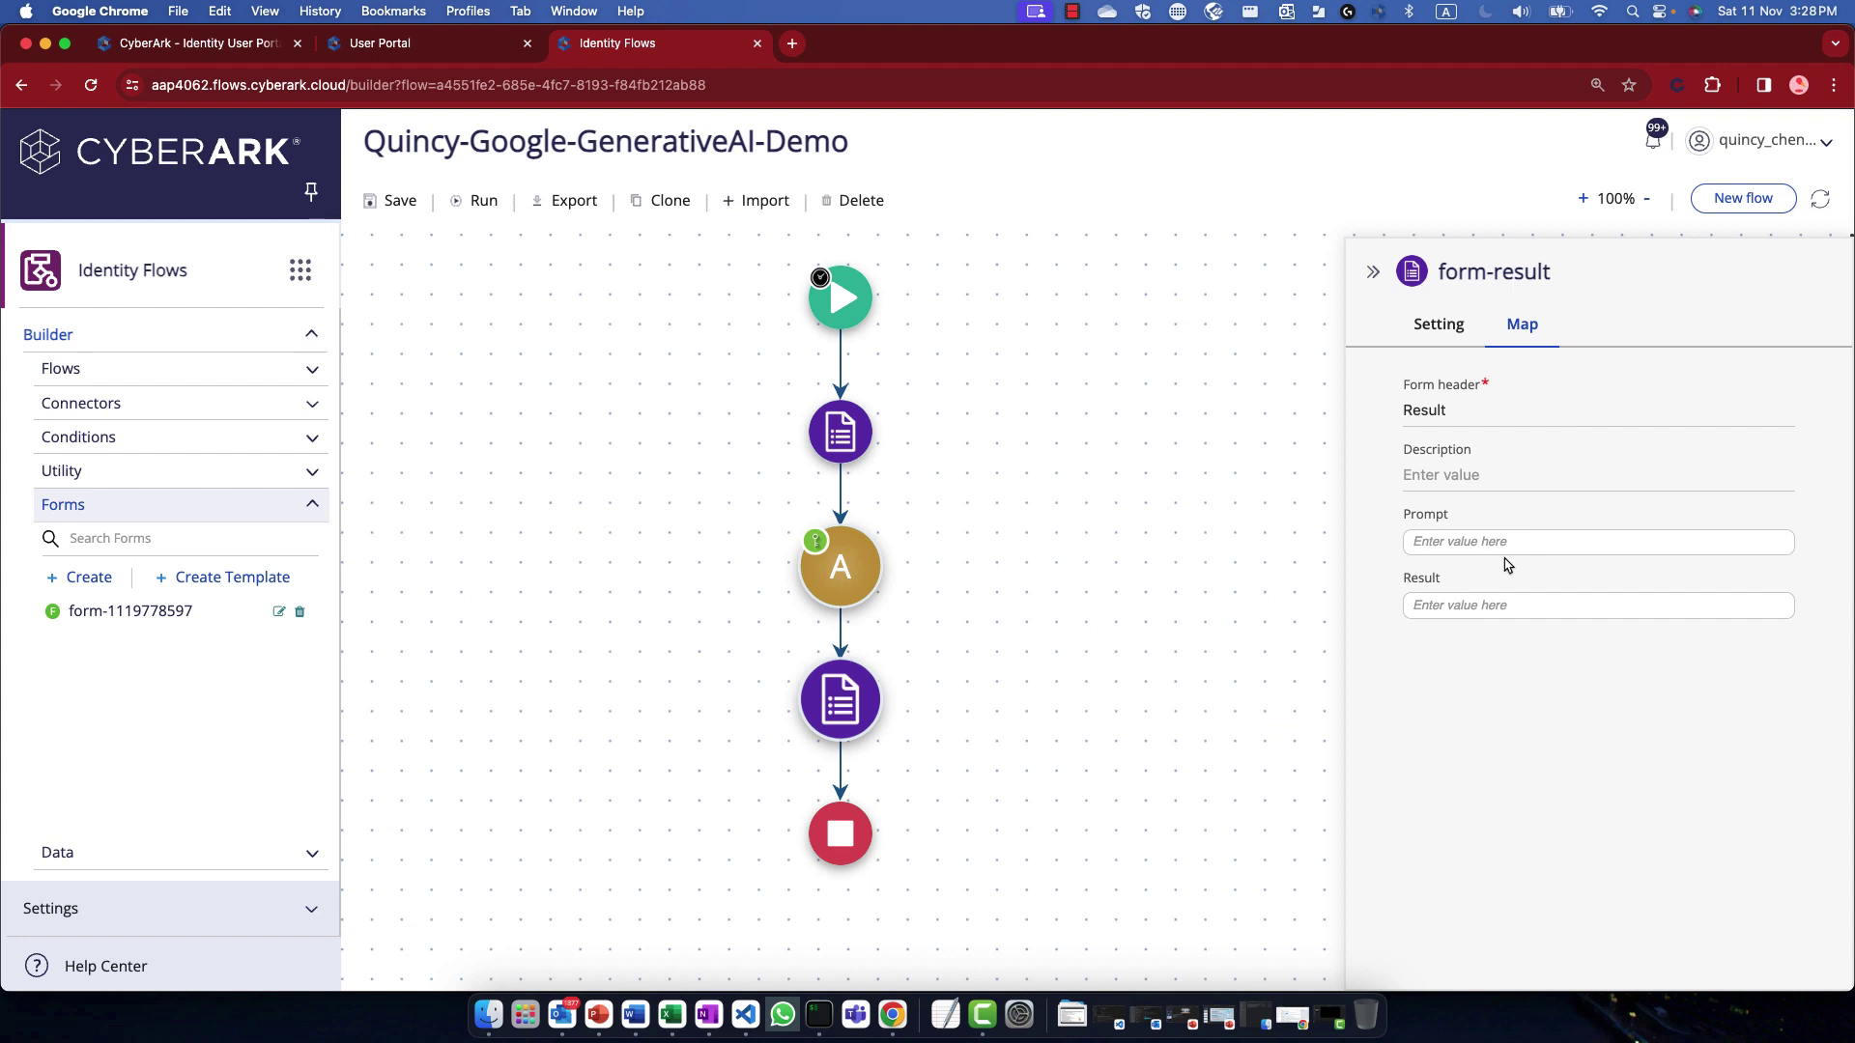
click(1515, 541)
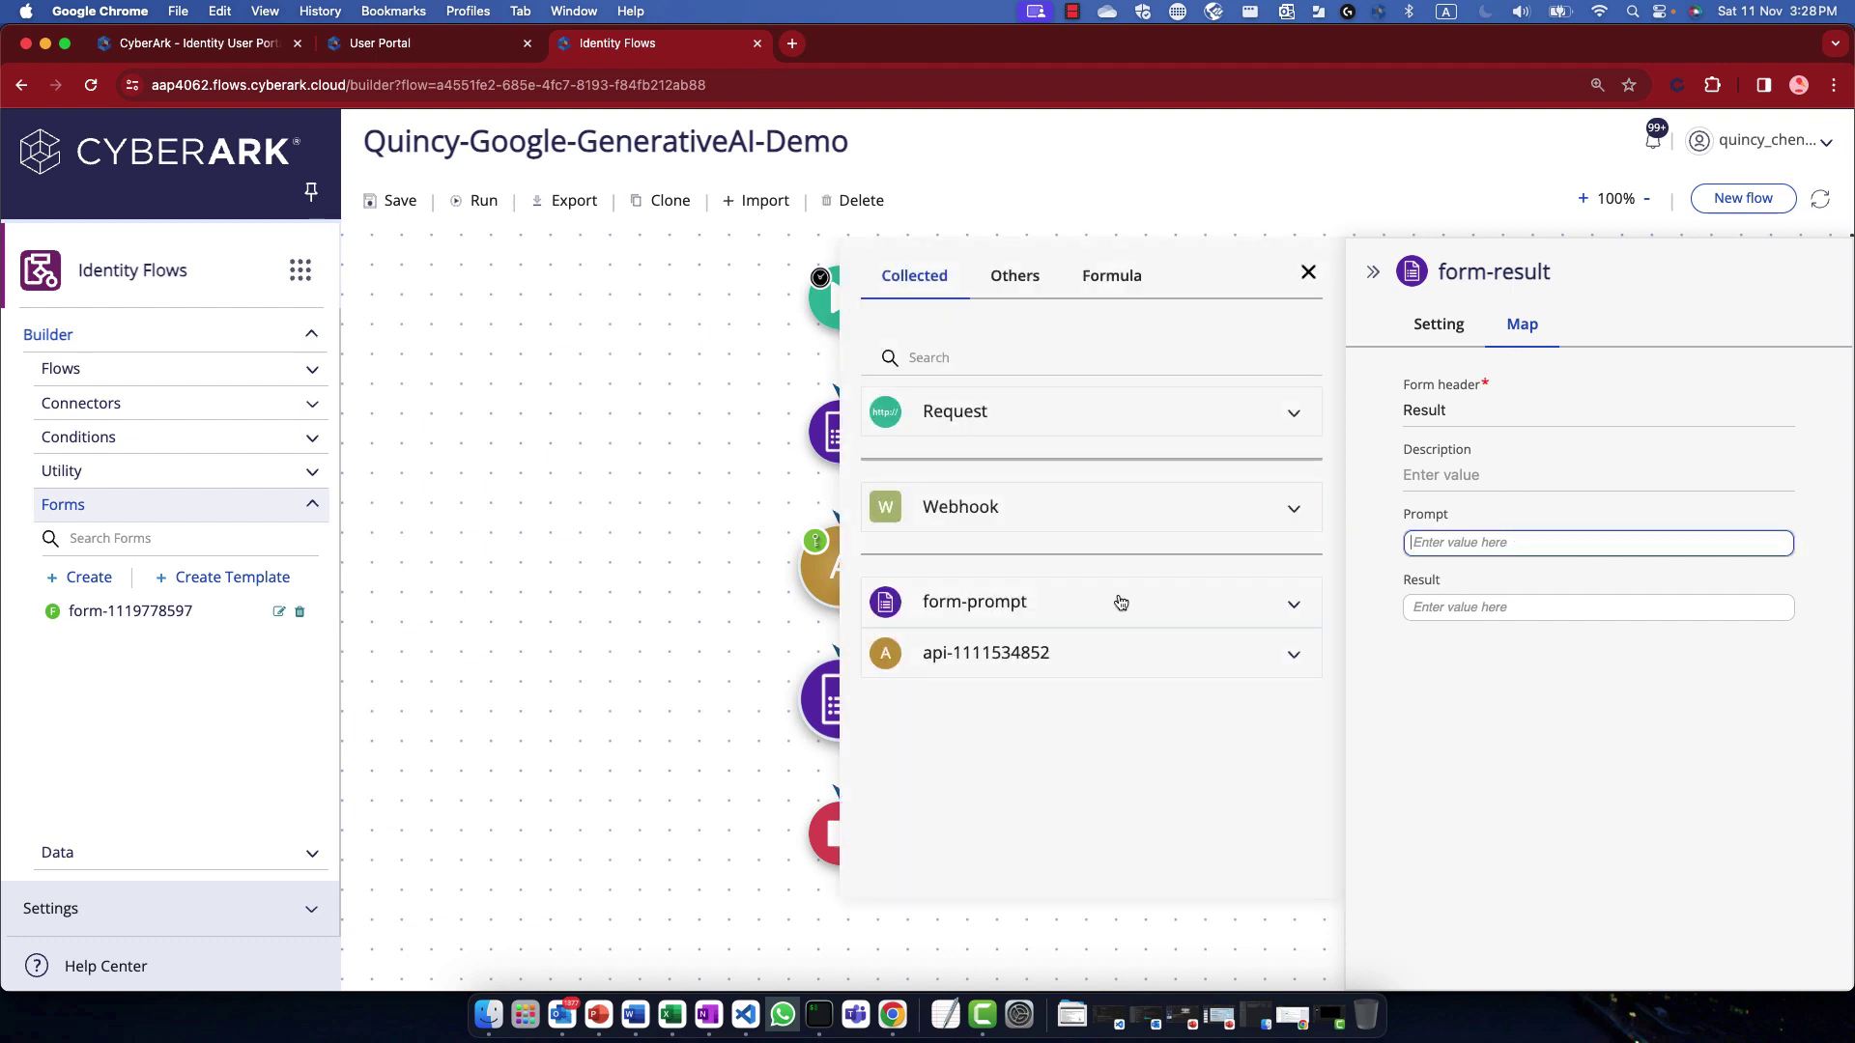
click(1118, 600)
click(1090, 659)
Step: Browse the API response variables for the Result field, then check recent flow runs
click(1546, 615)
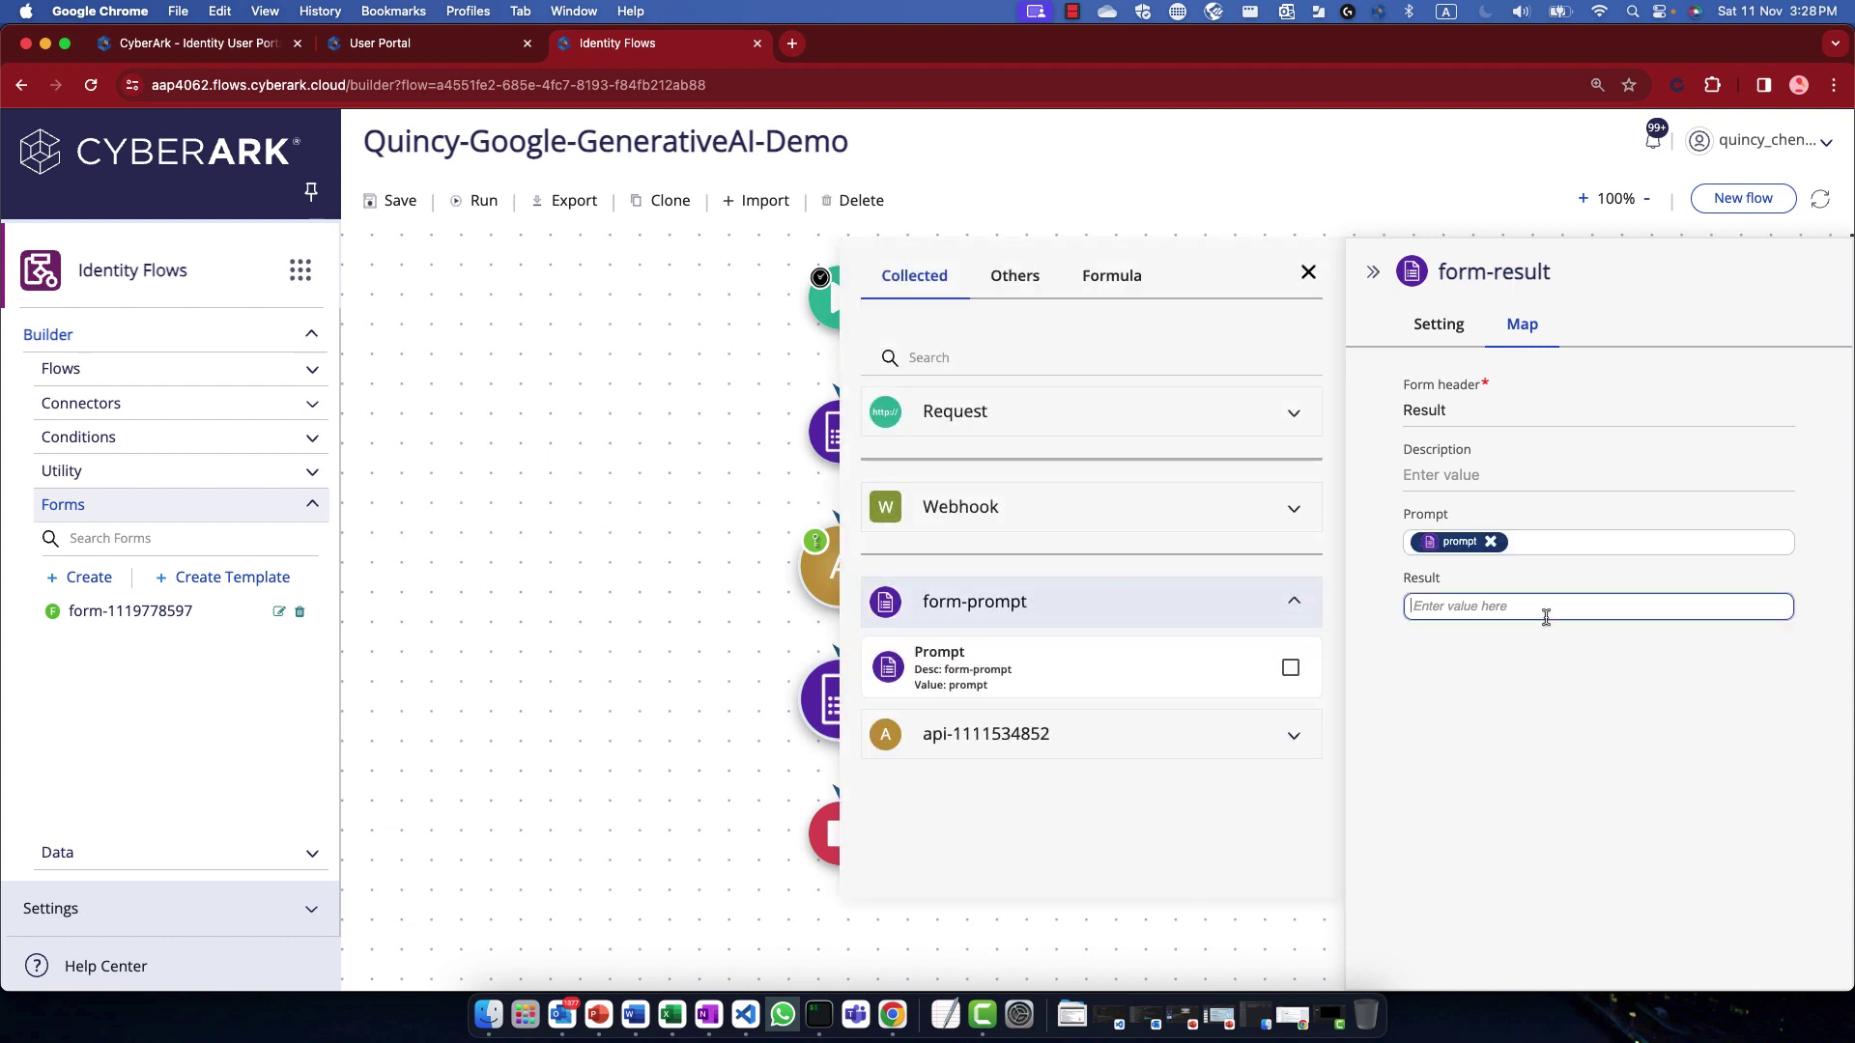
click(1107, 744)
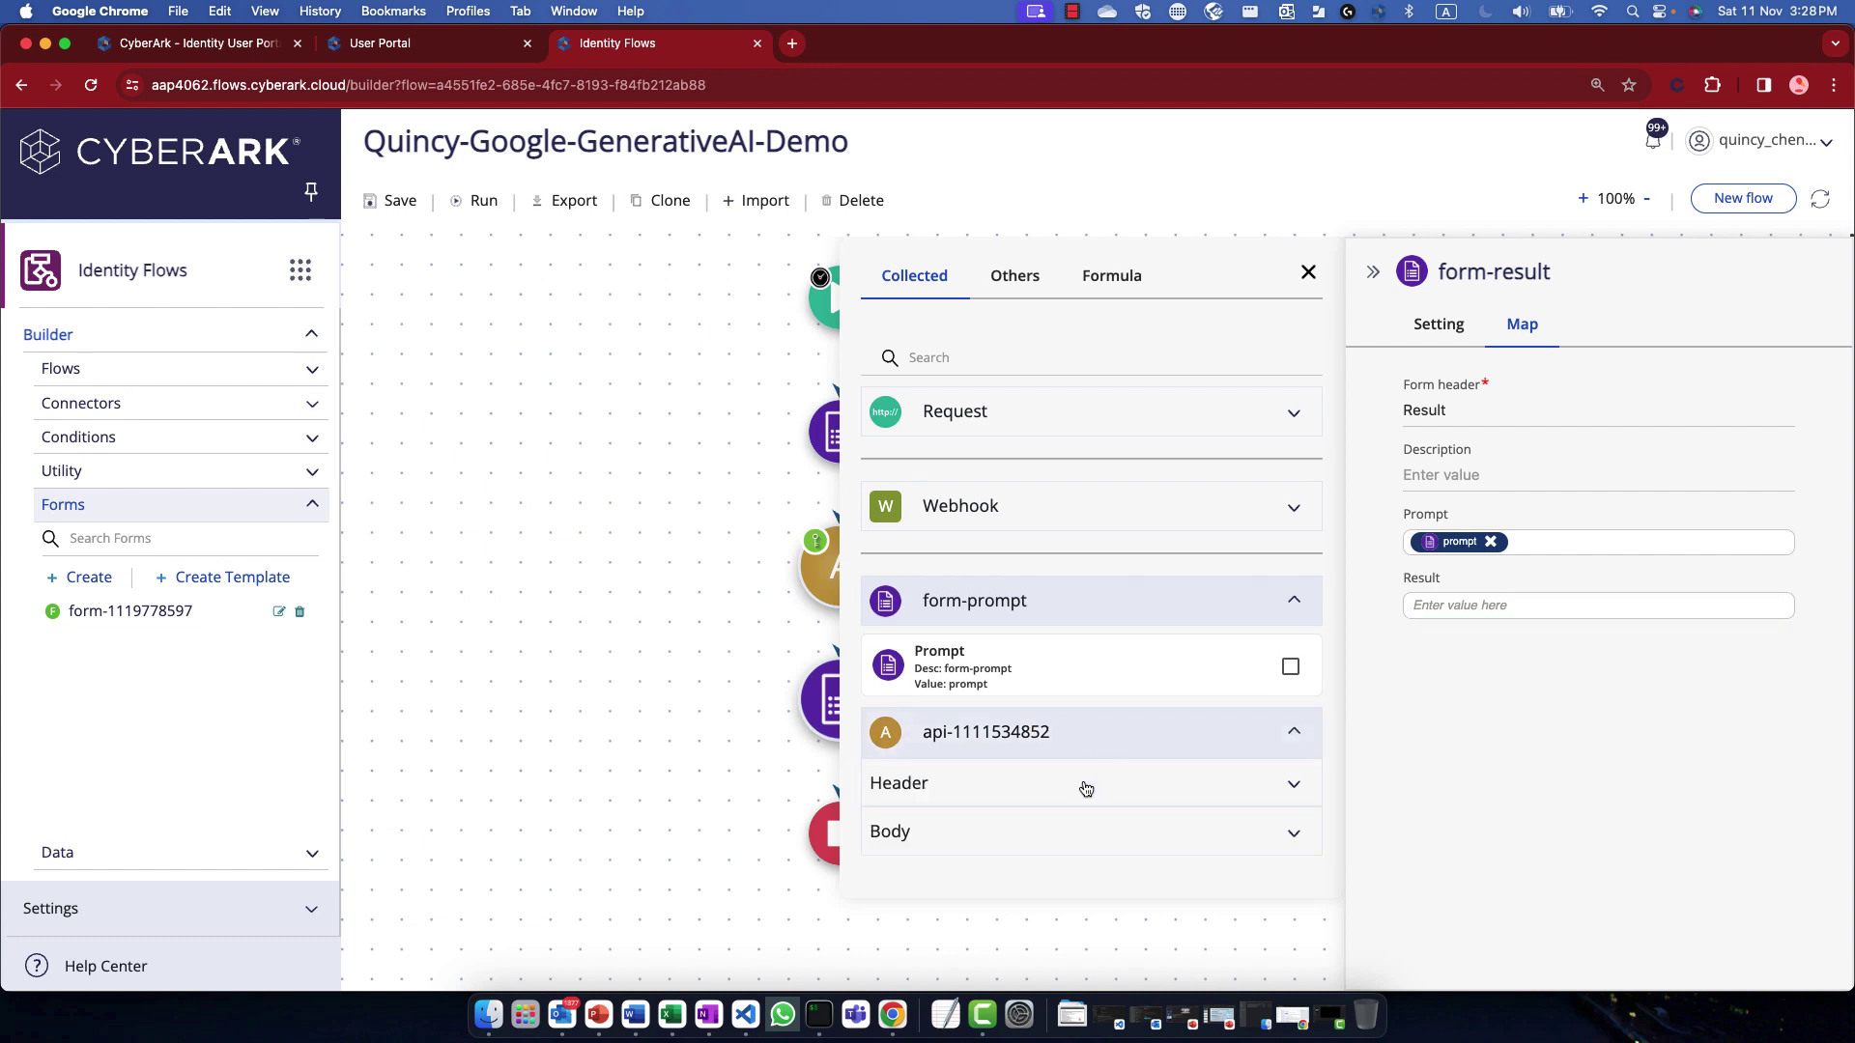
click(1064, 831)
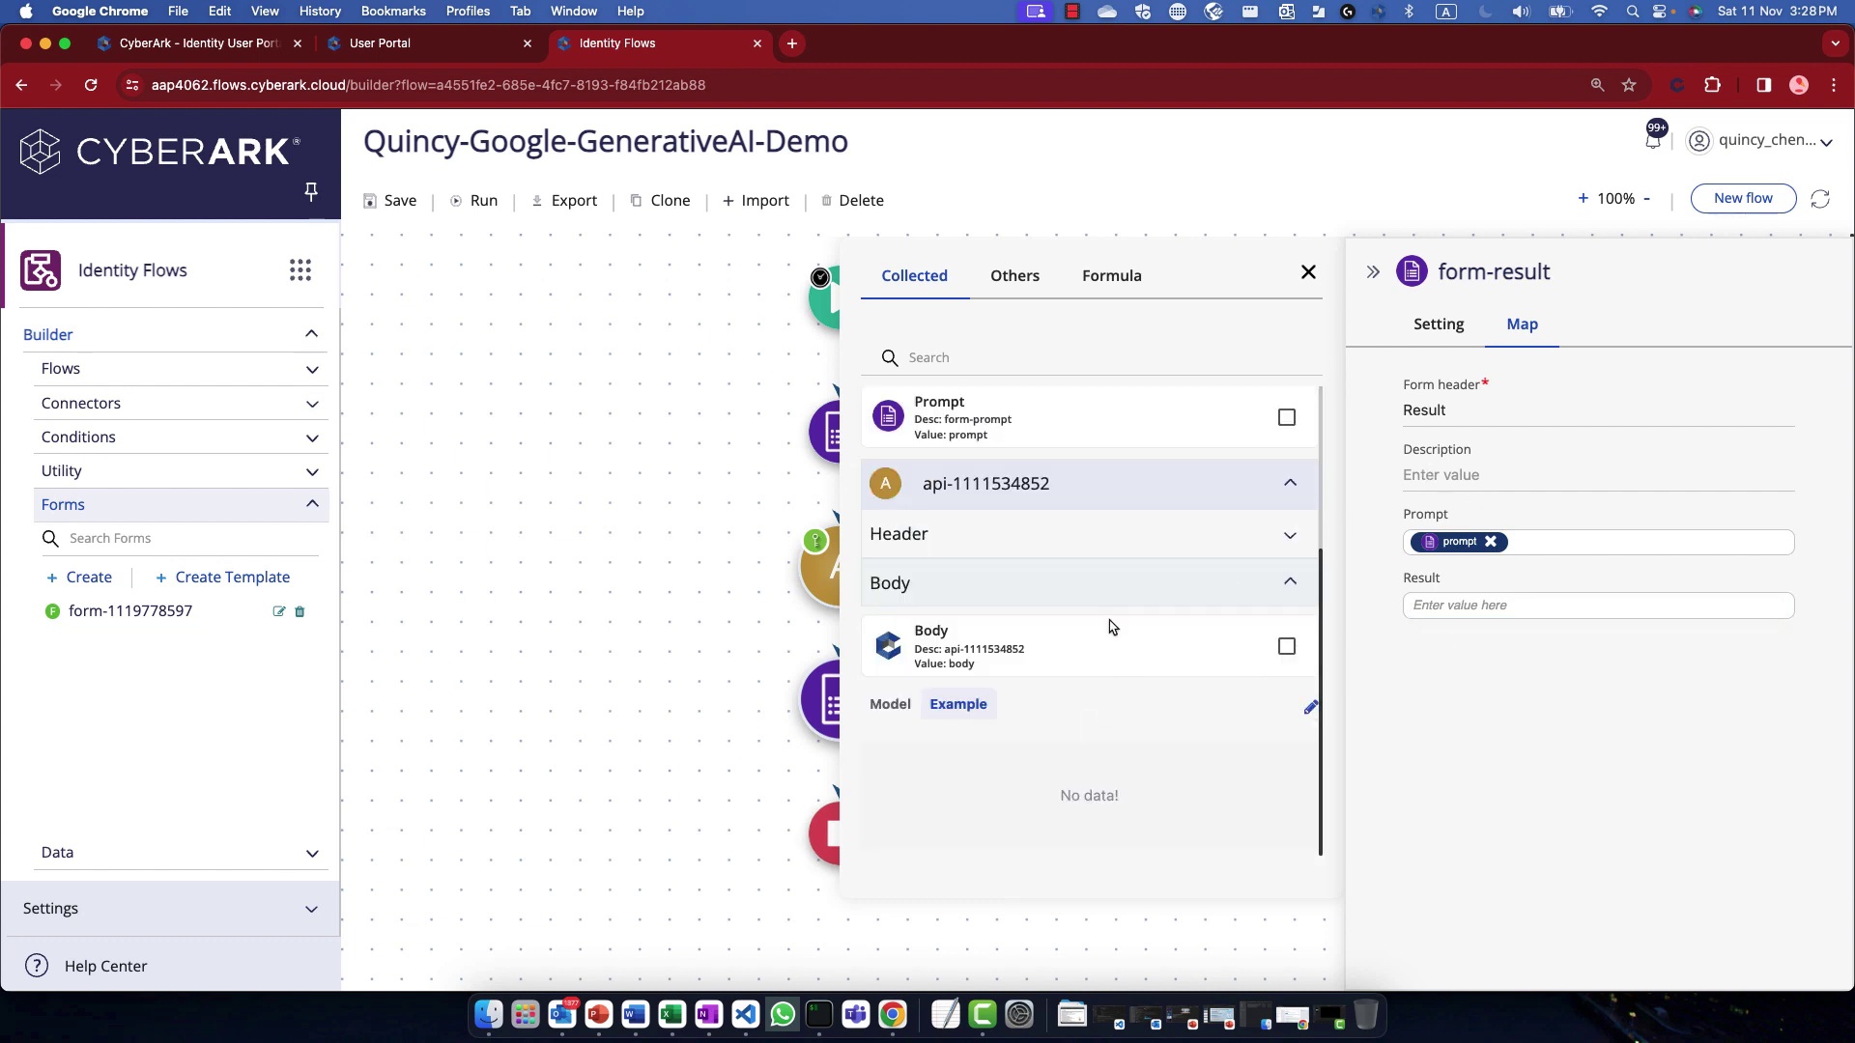
click(1658, 143)
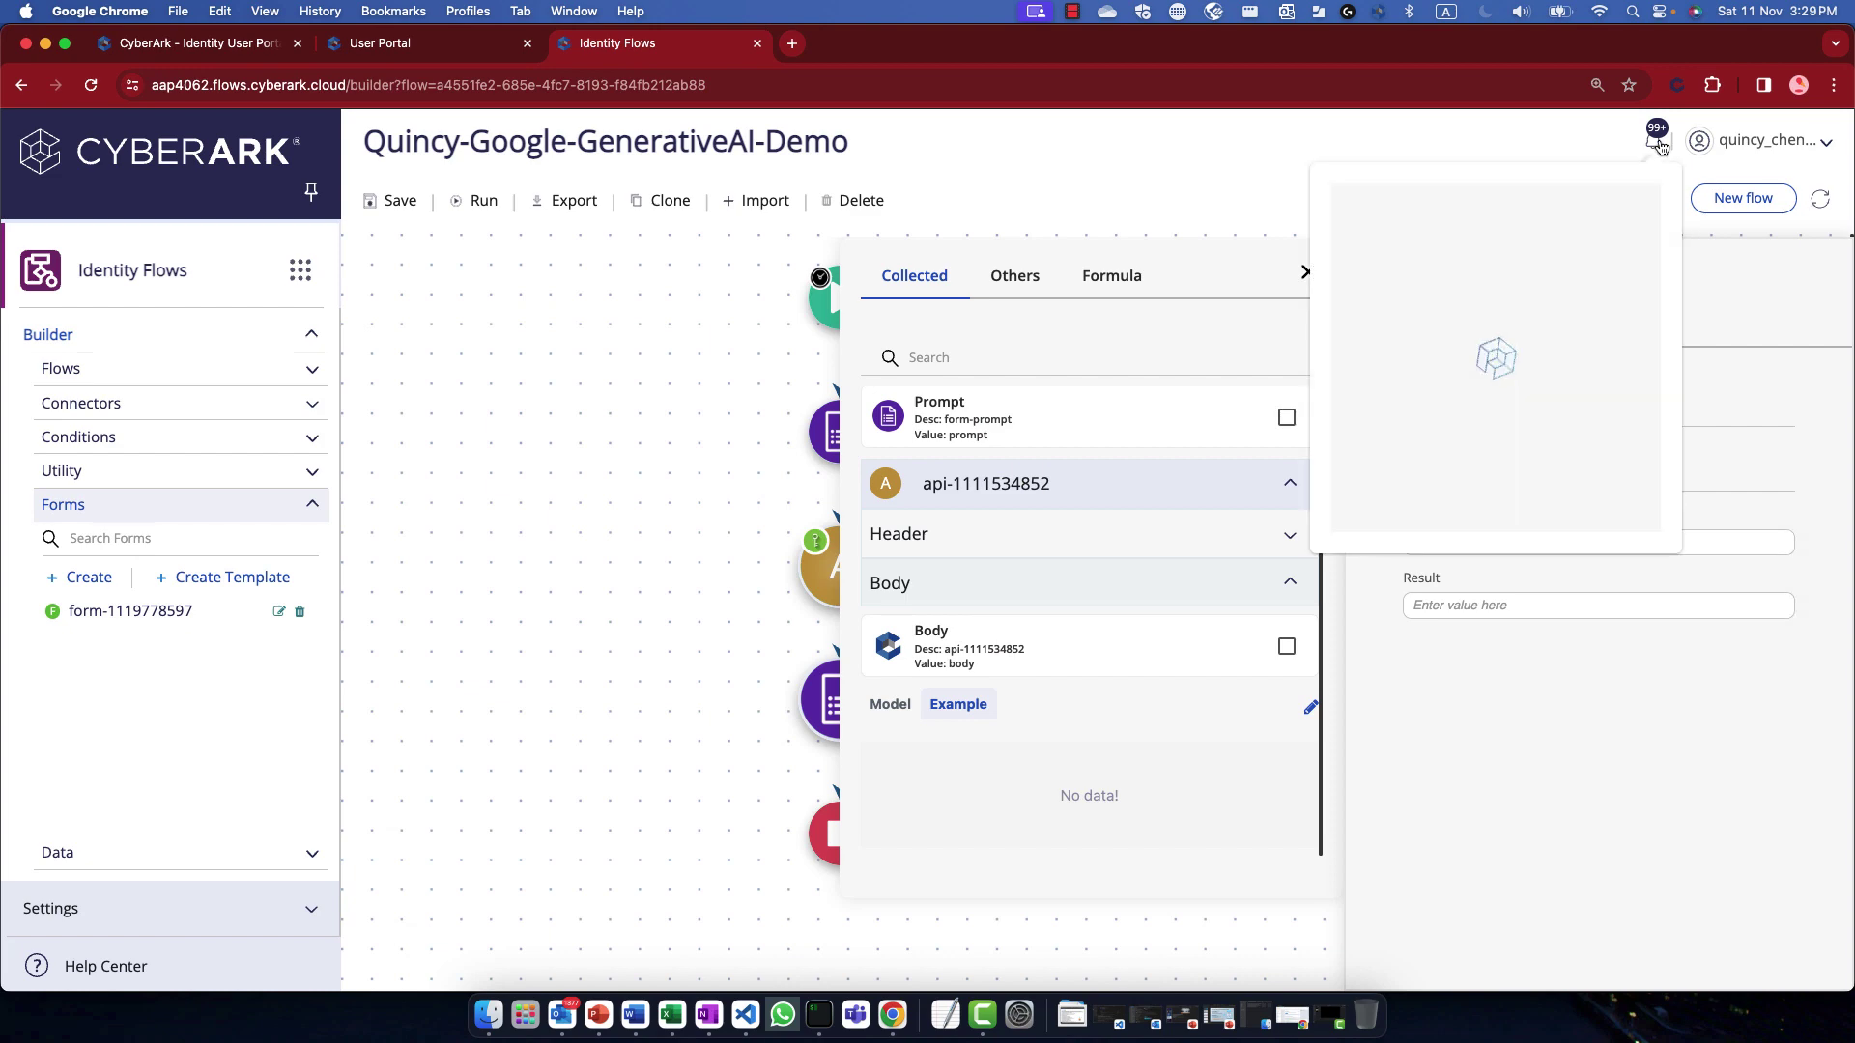
click(1613, 212)
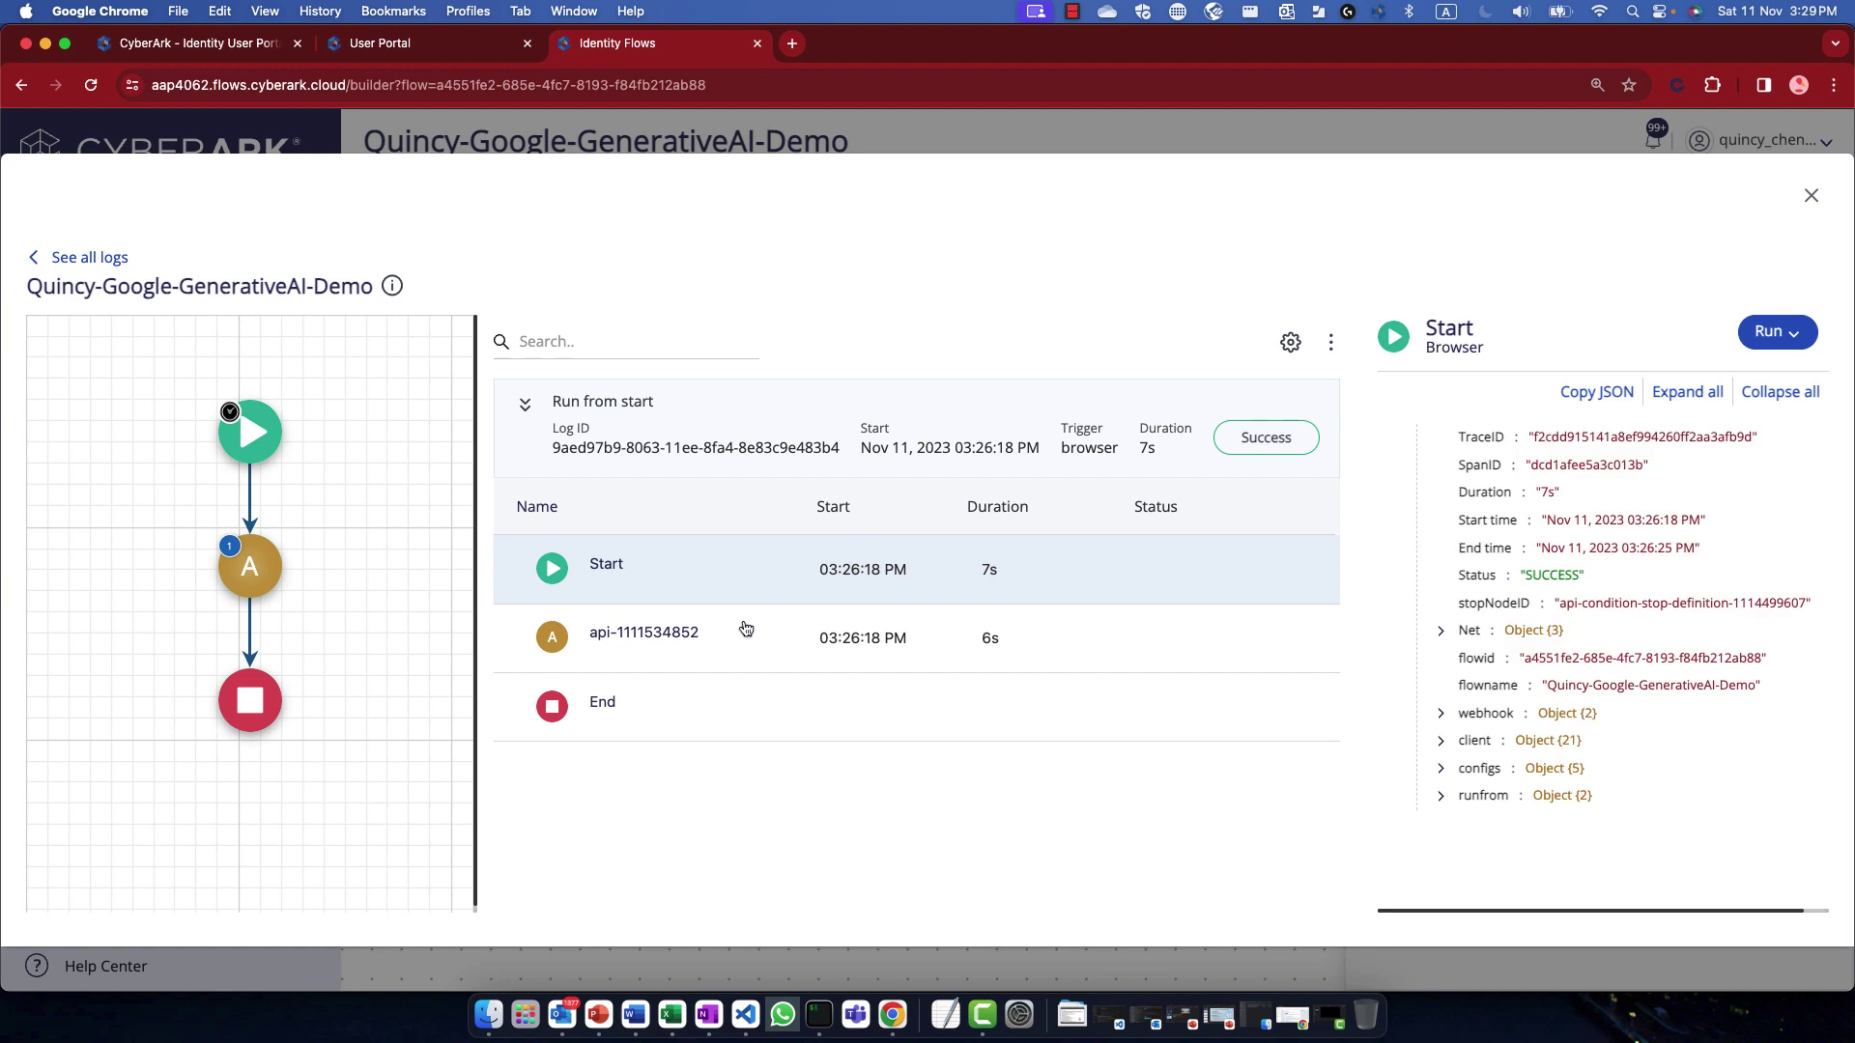
click(748, 632)
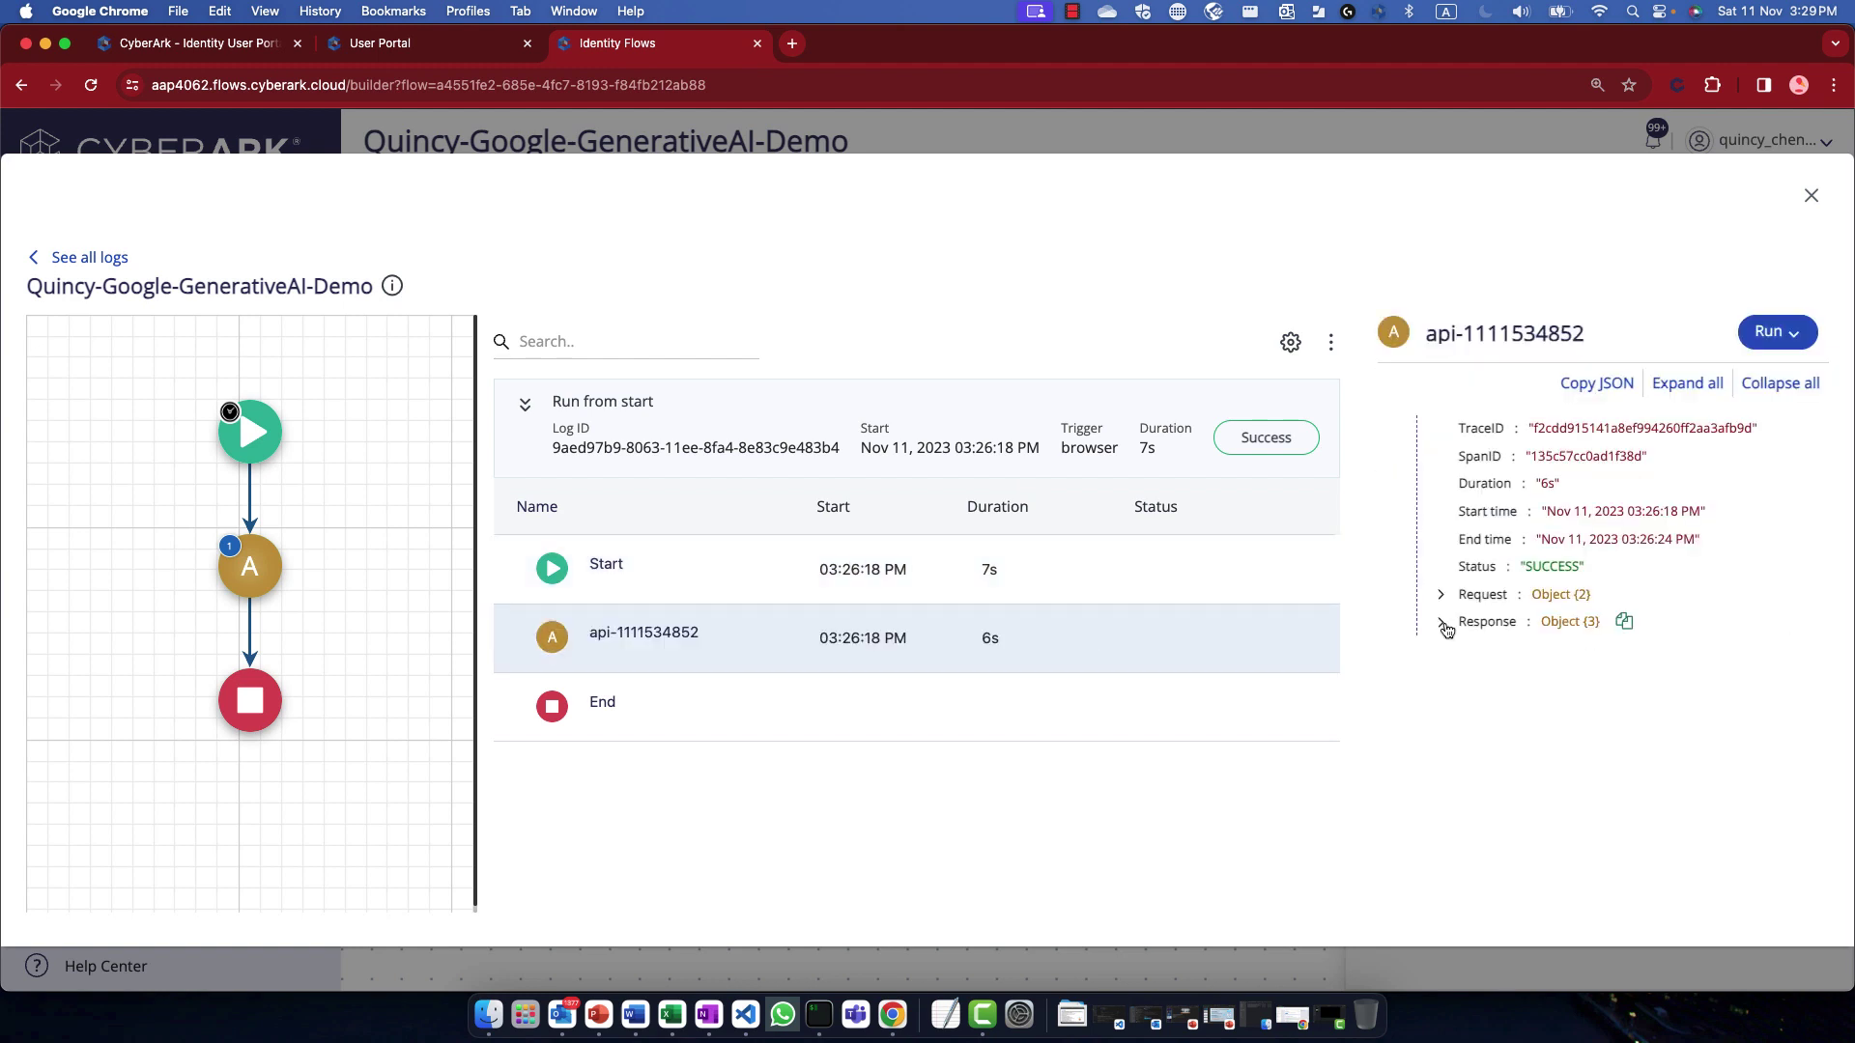
click(1442, 623)
click(1464, 677)
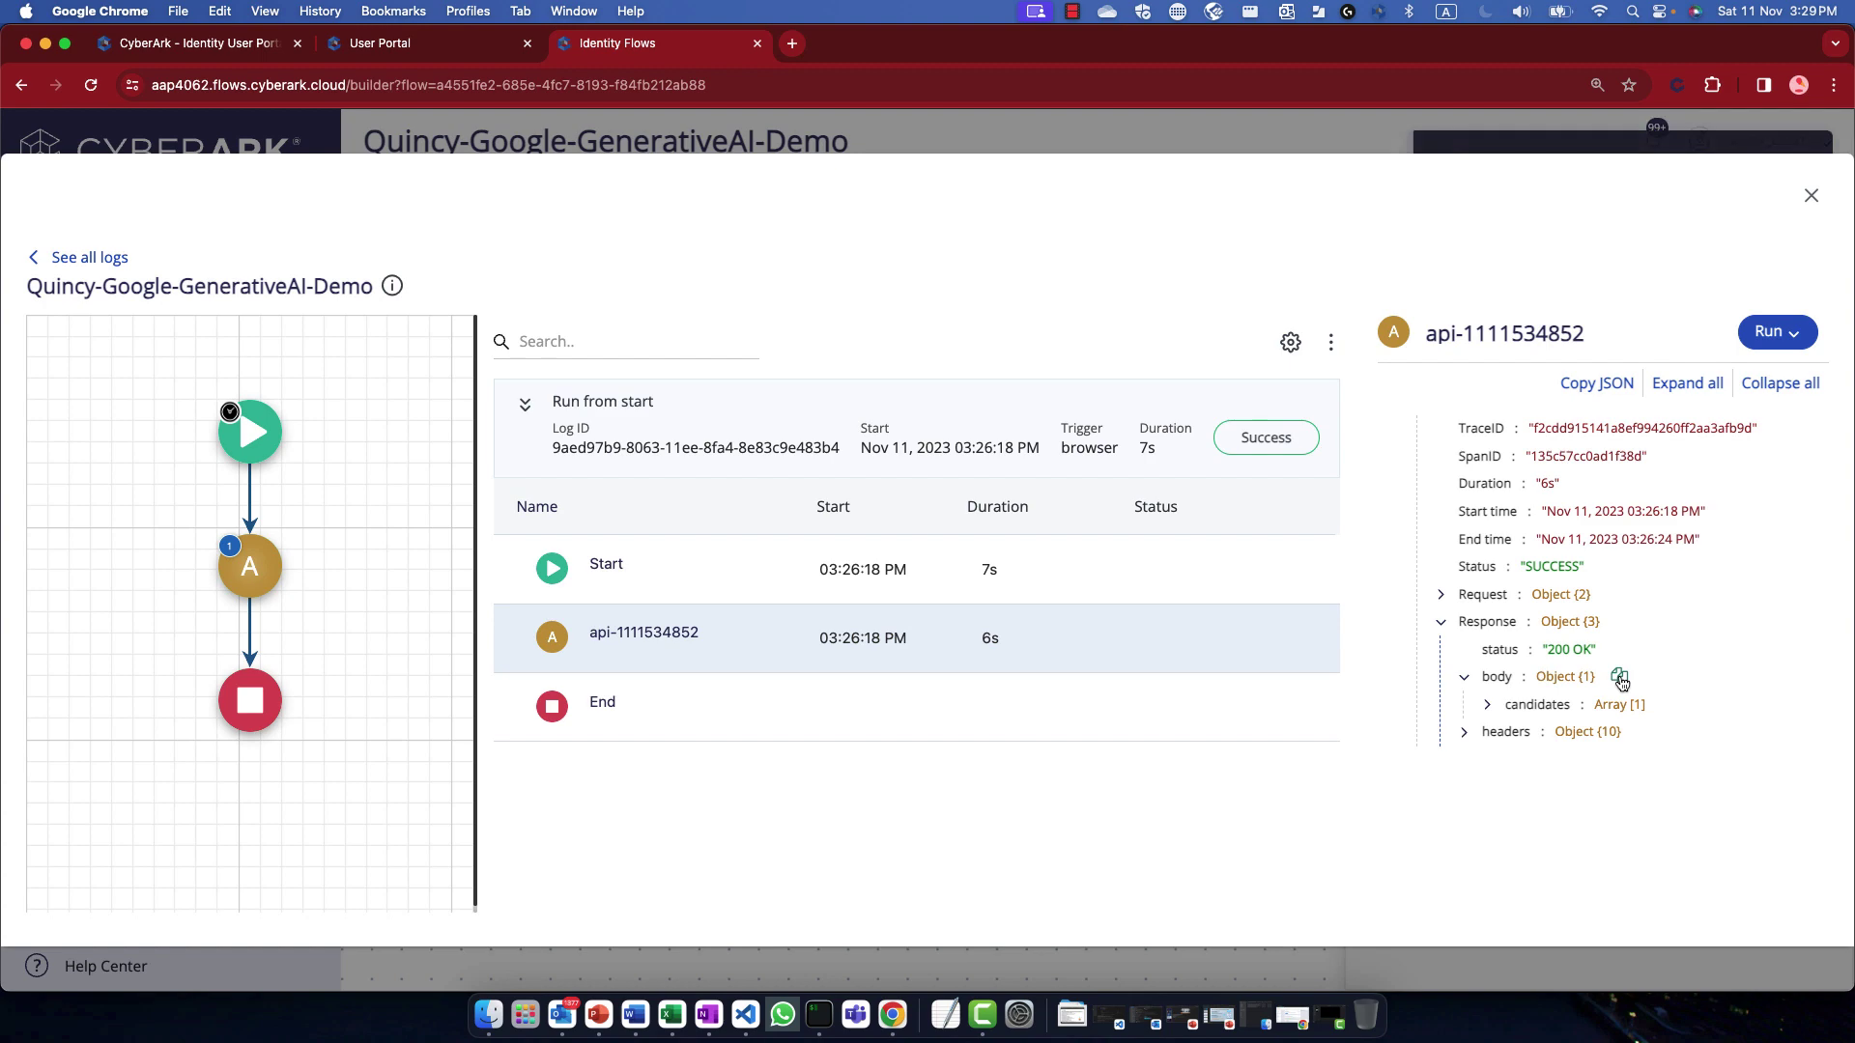
click(1621, 680)
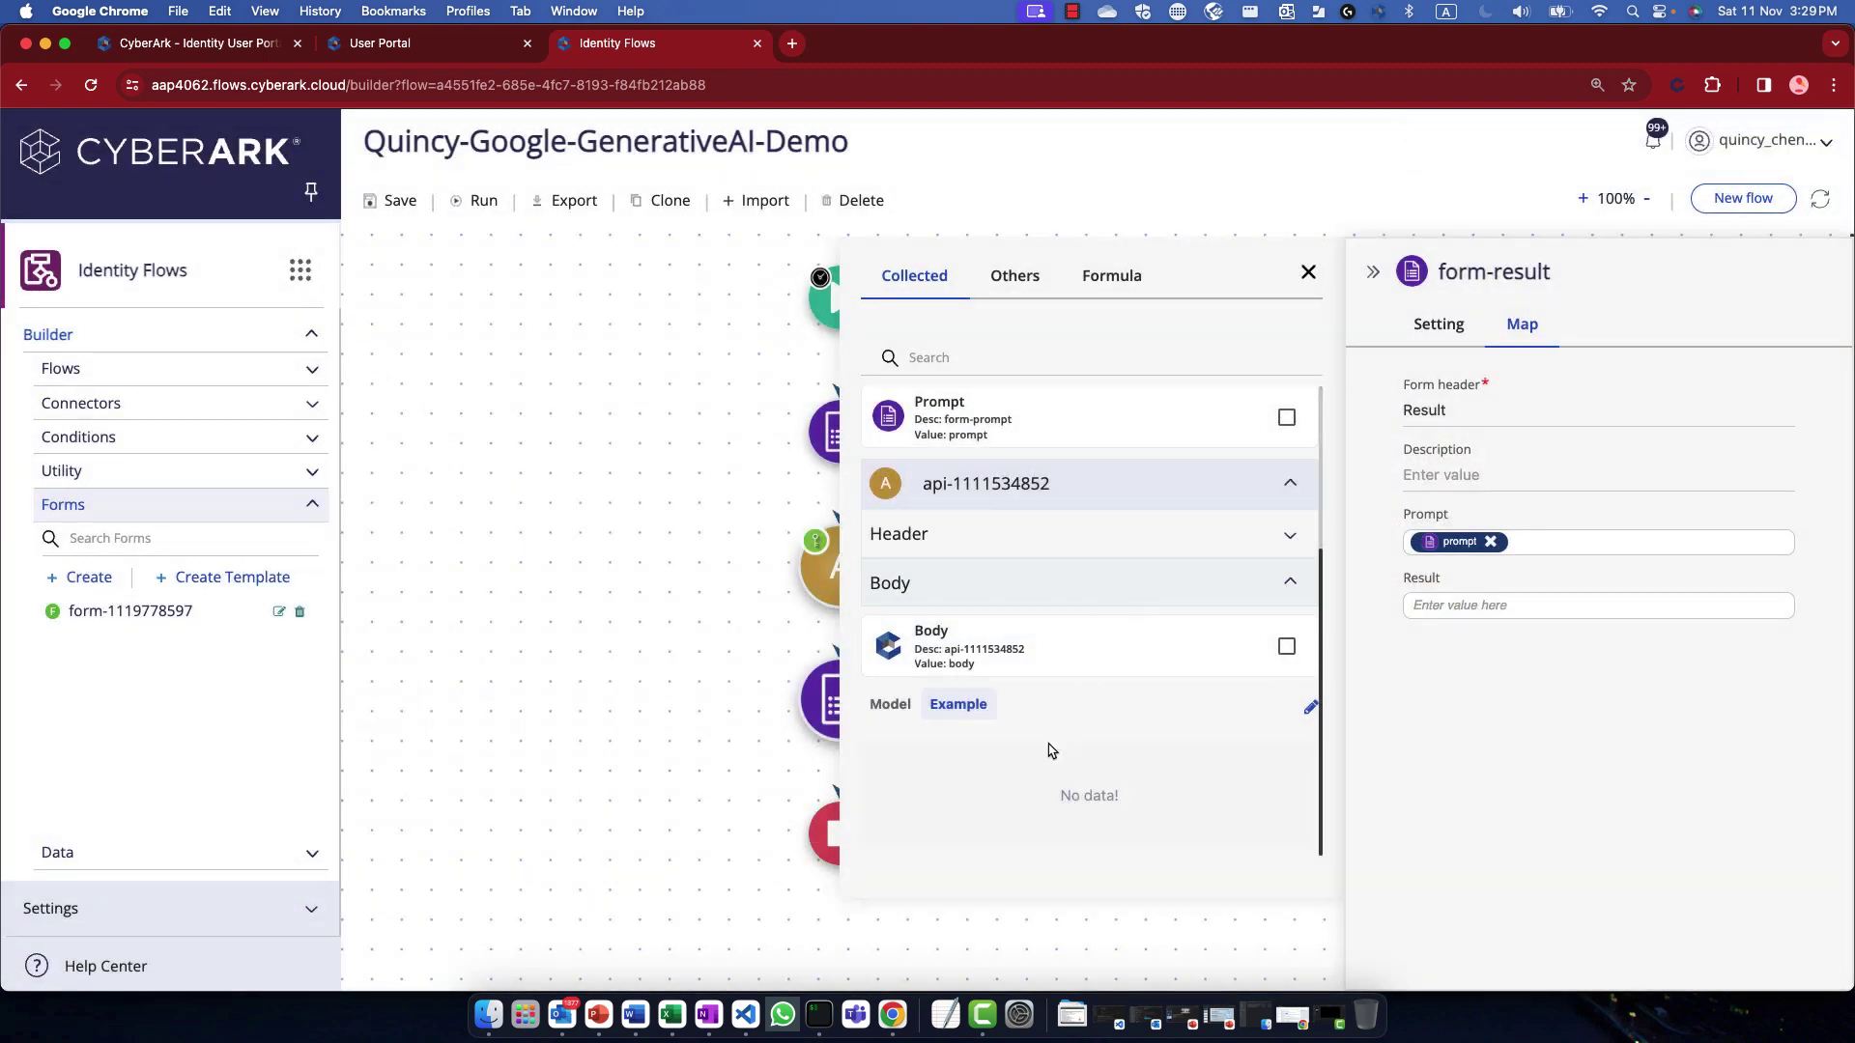
Step: Paste the copied response JSON as the Body example schema and save it
click(1297, 714)
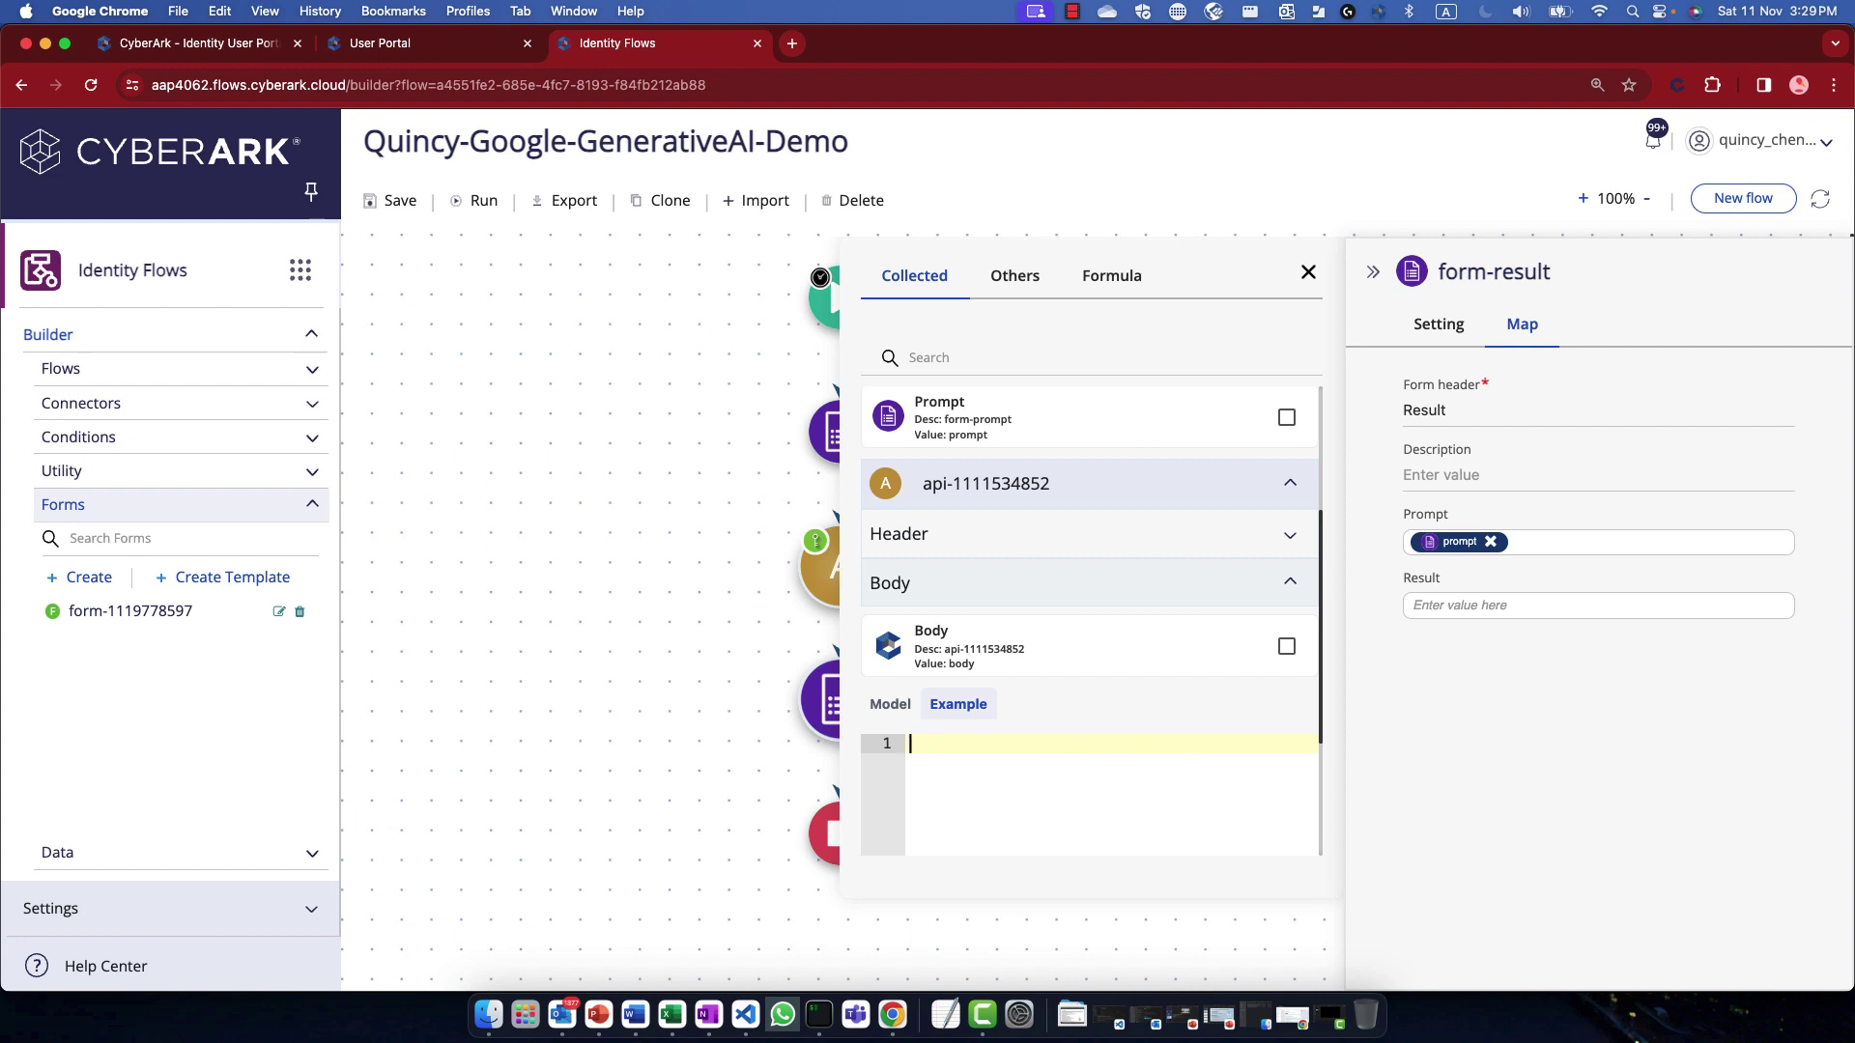
key(super+v)
scroll(1128, 800, down, 3)
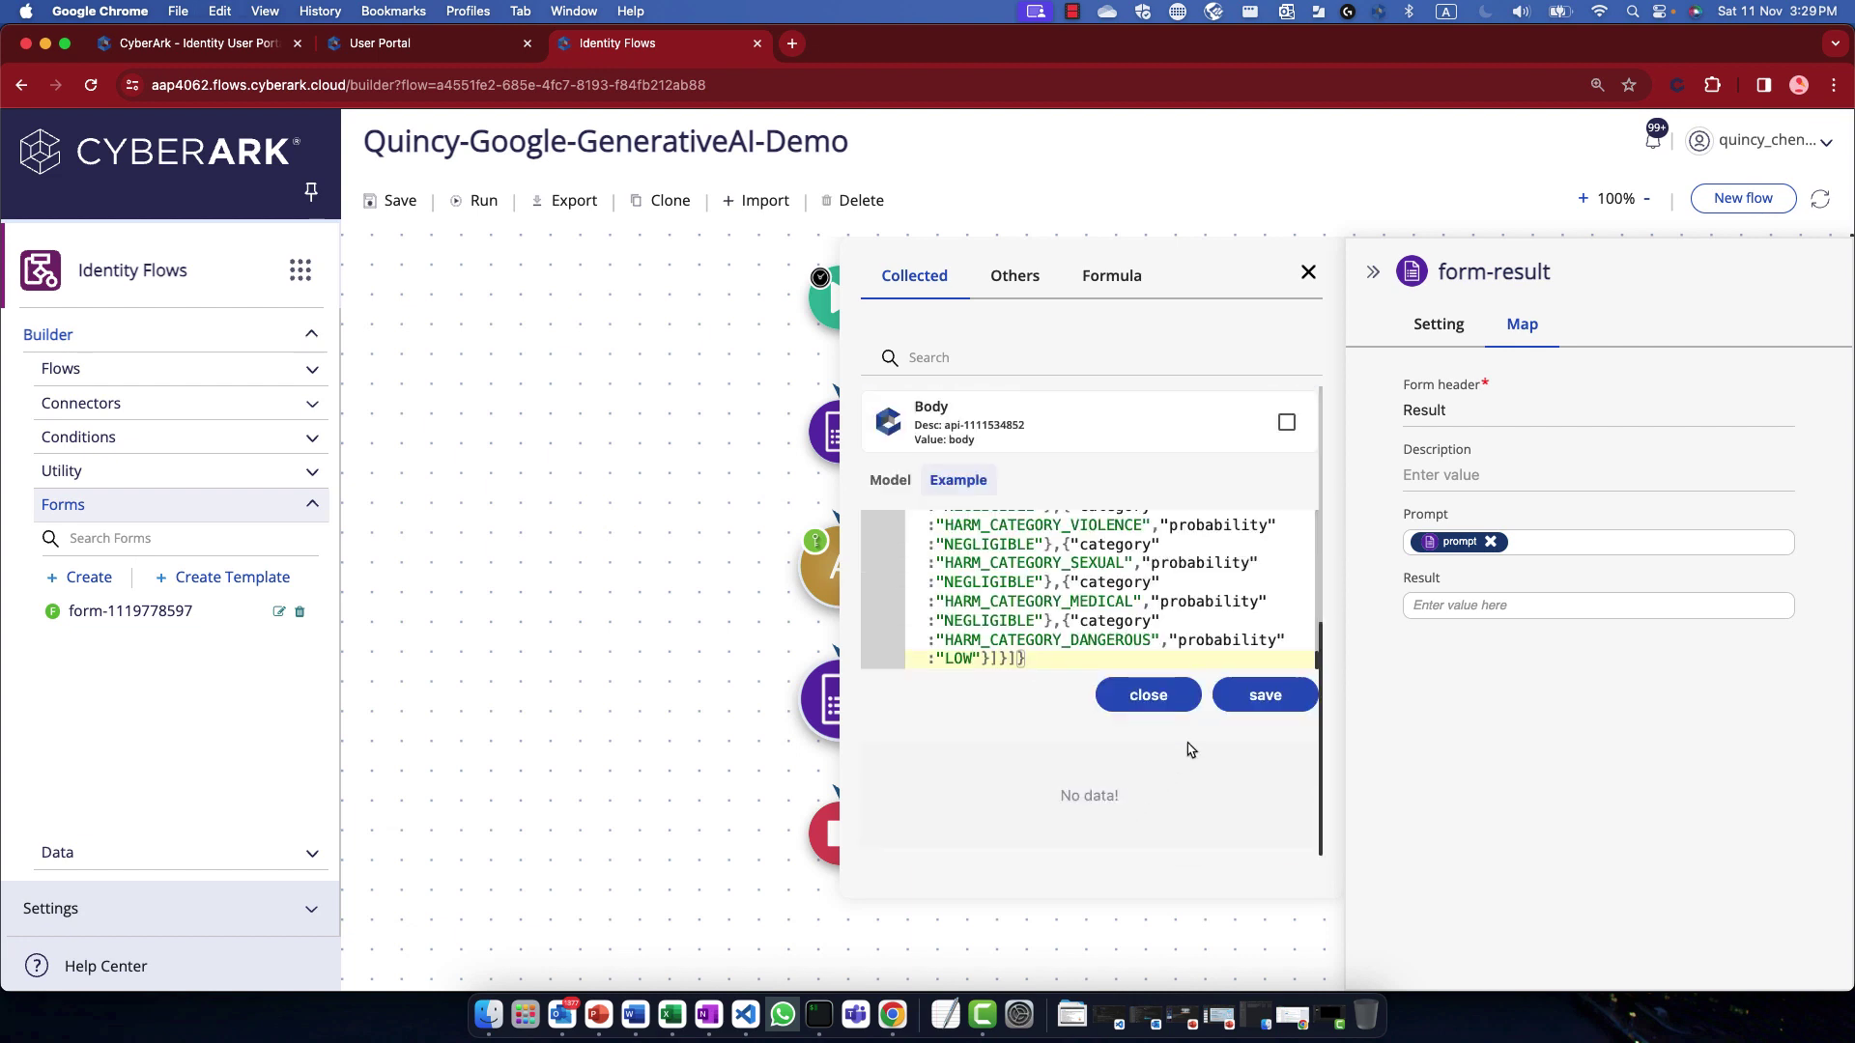
click(1251, 702)
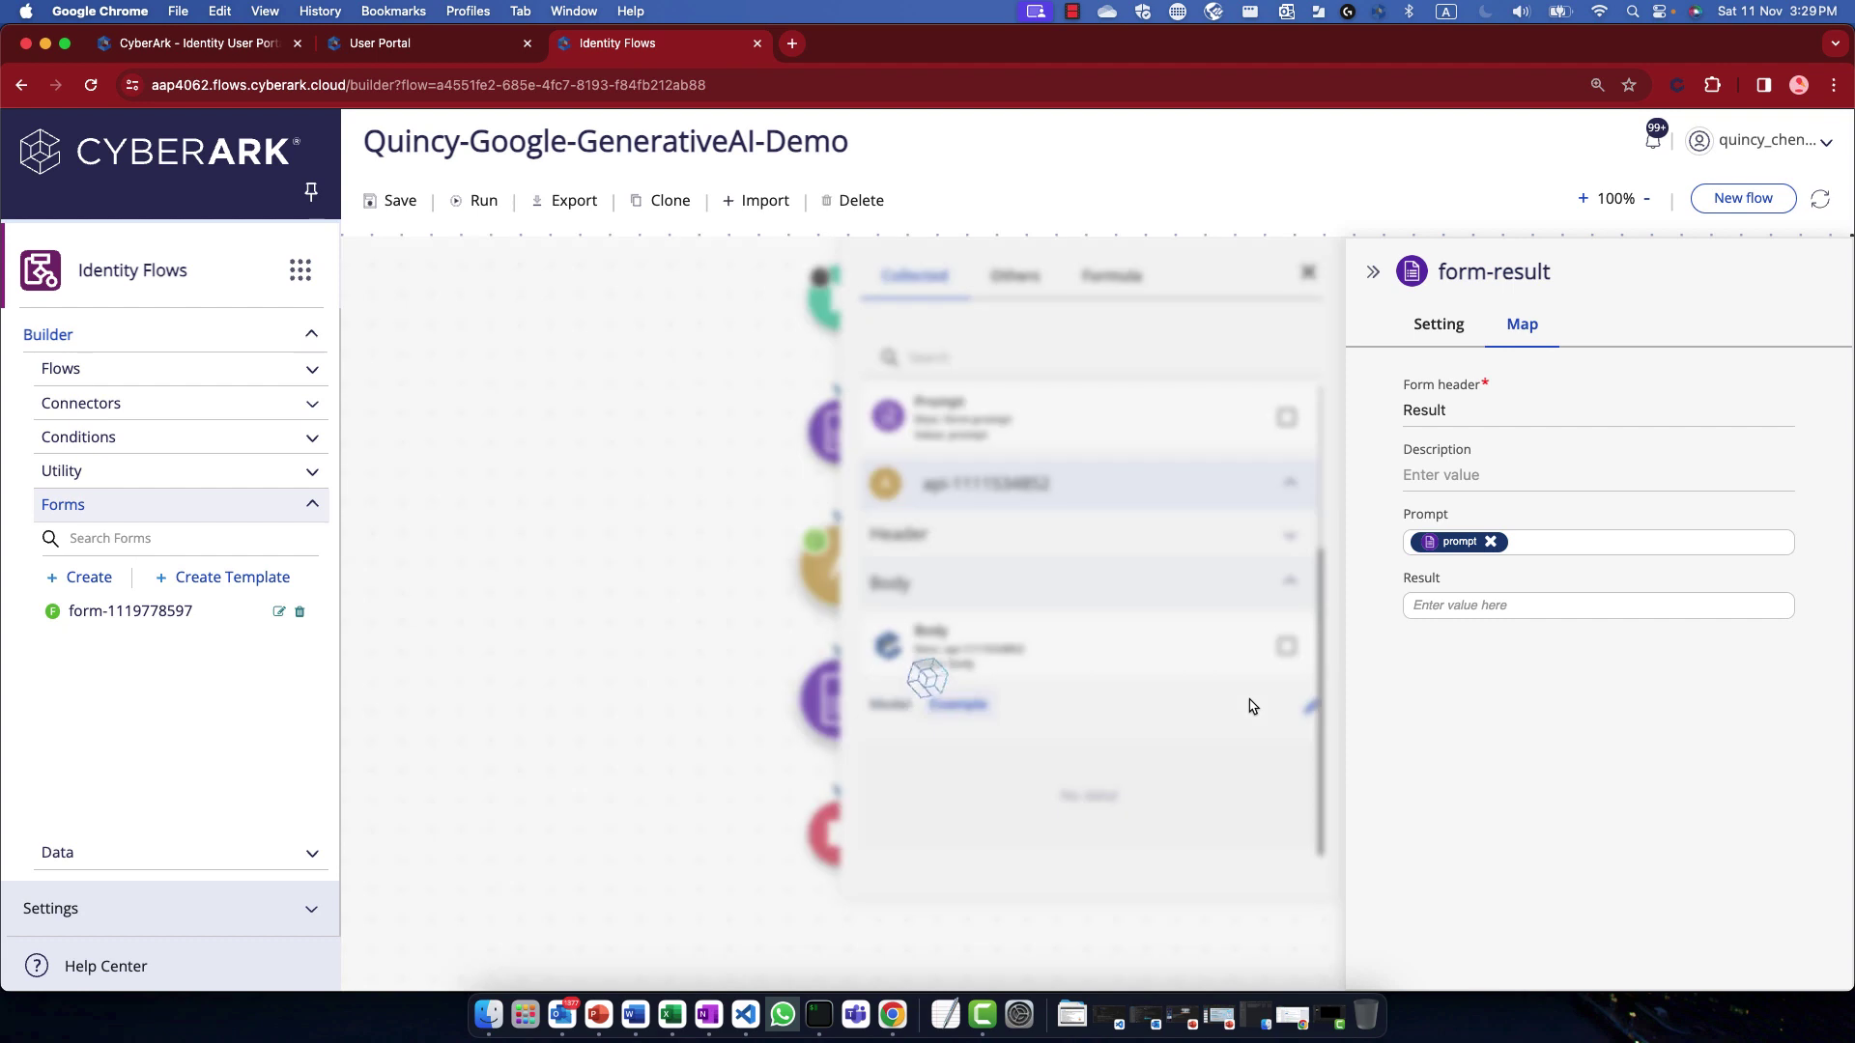
Step: Map Candidates Output into the Result field and save the flow
scroll(1217, 579, down, 2)
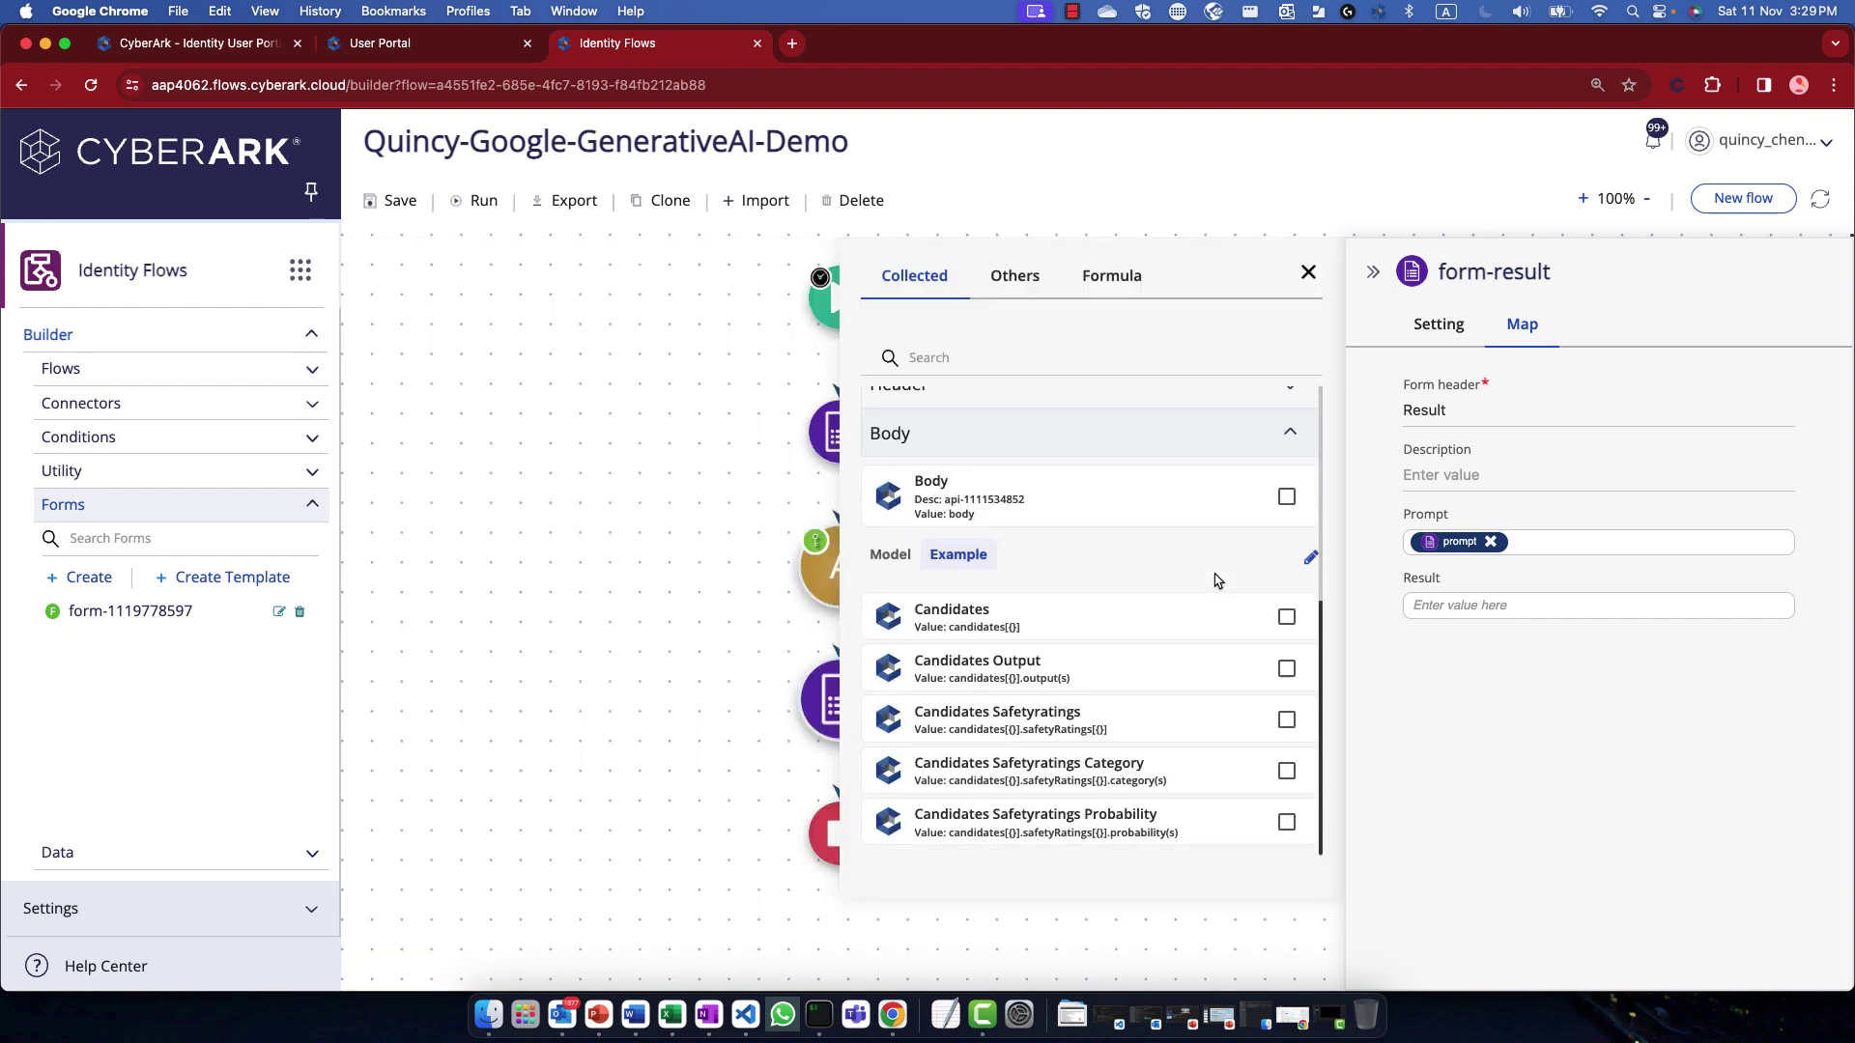
click(1446, 602)
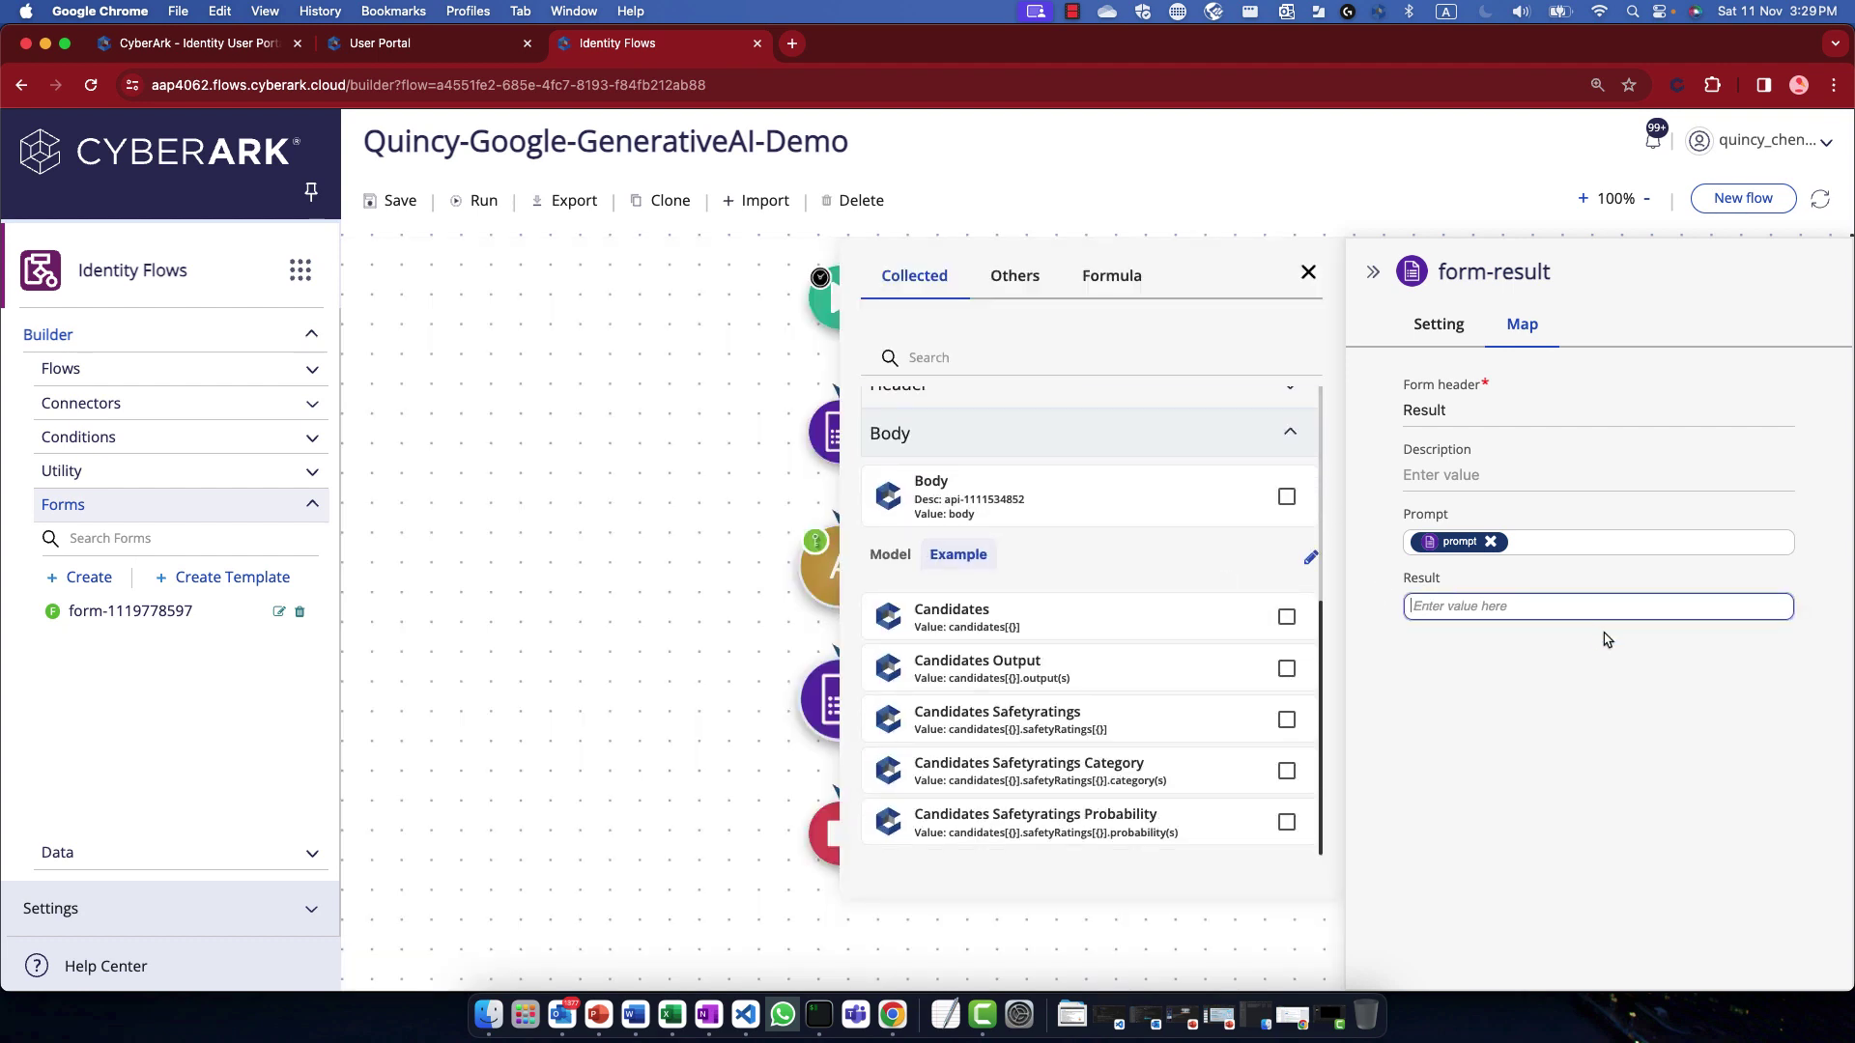
click(1113, 665)
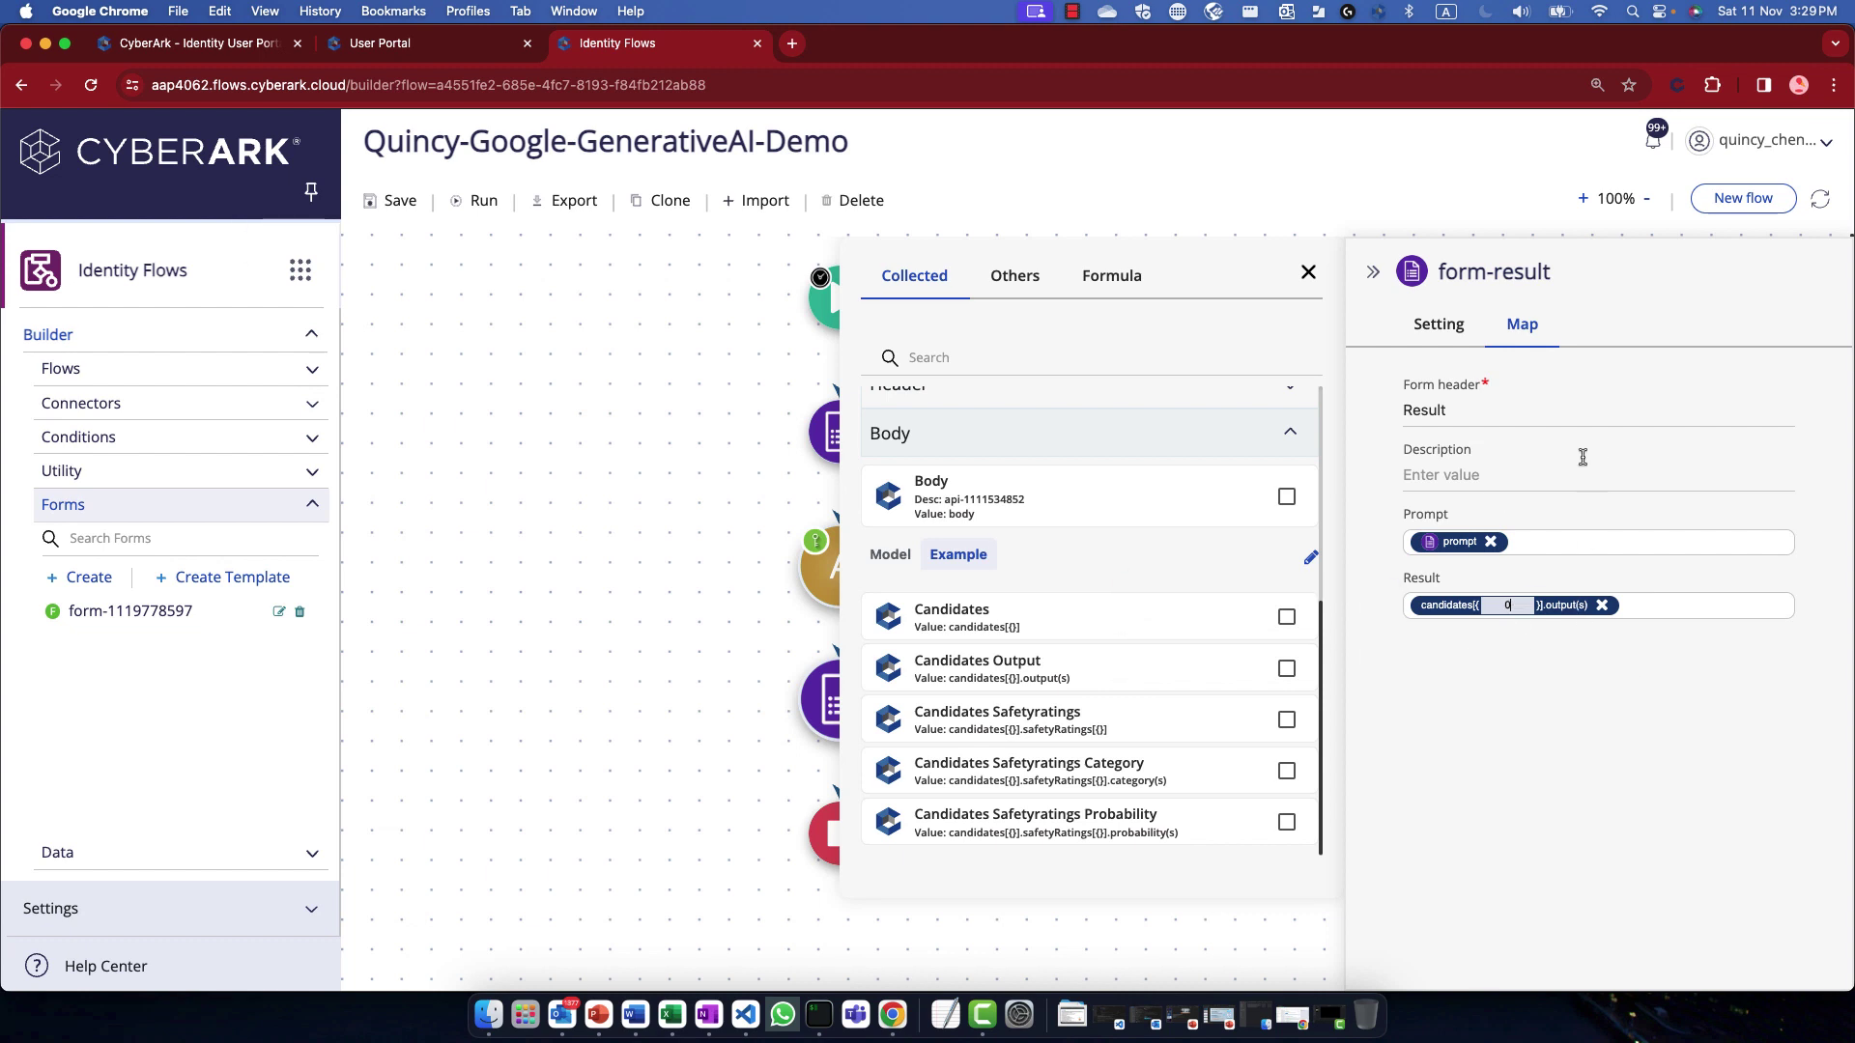
click(421, 210)
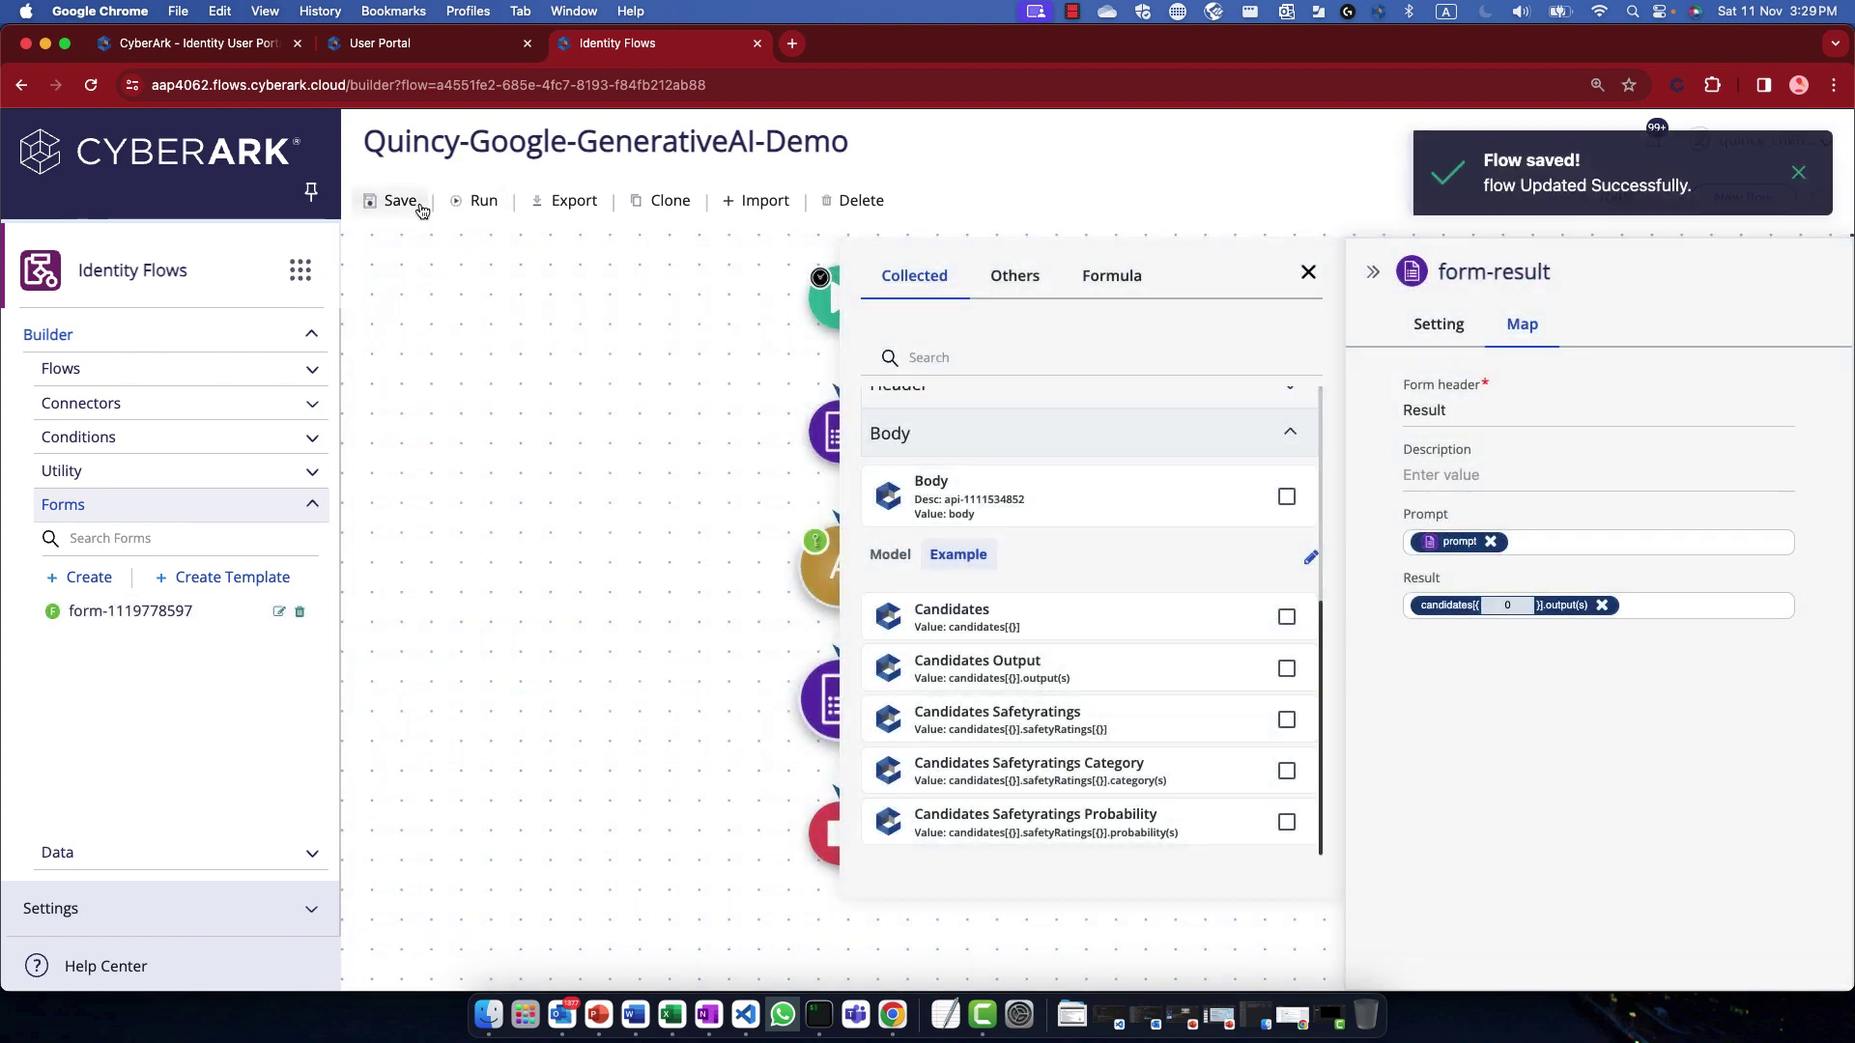
Step: Run the flow with prompt 'write a short story about hacking' and submit the generated story
click(475, 205)
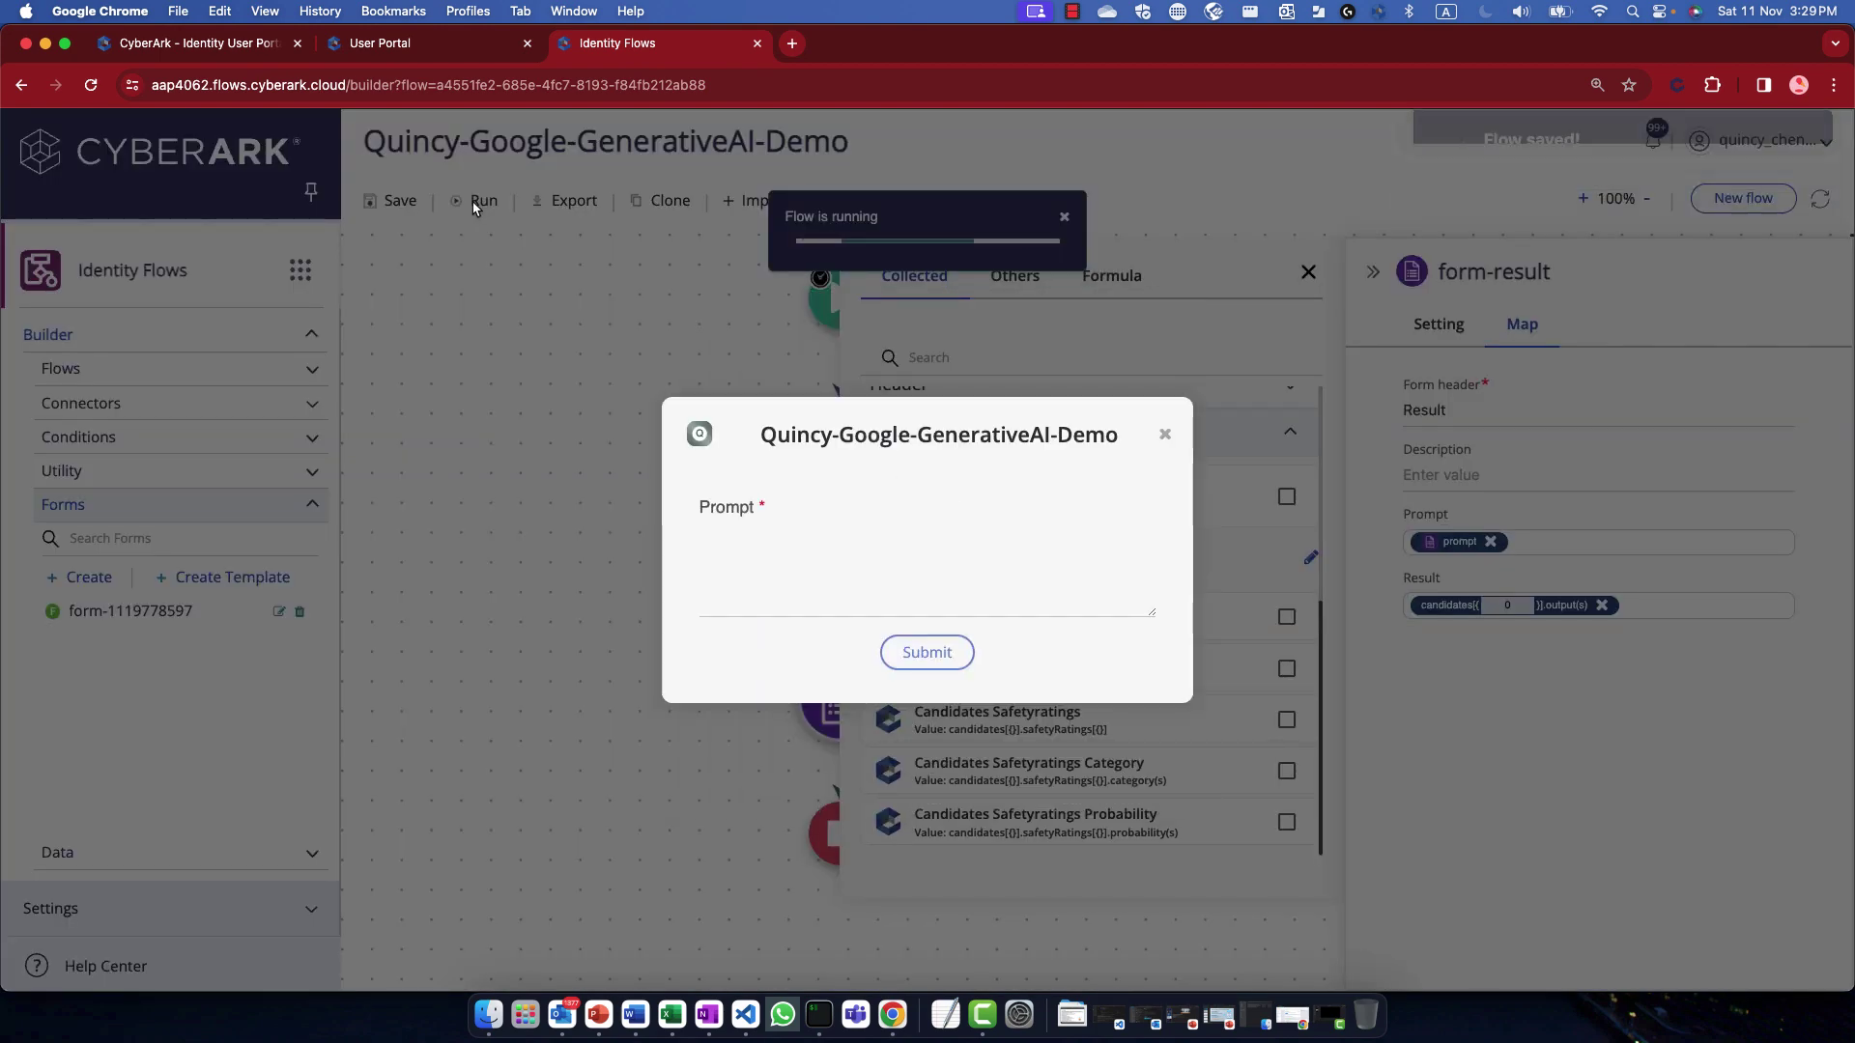
click(937, 605)
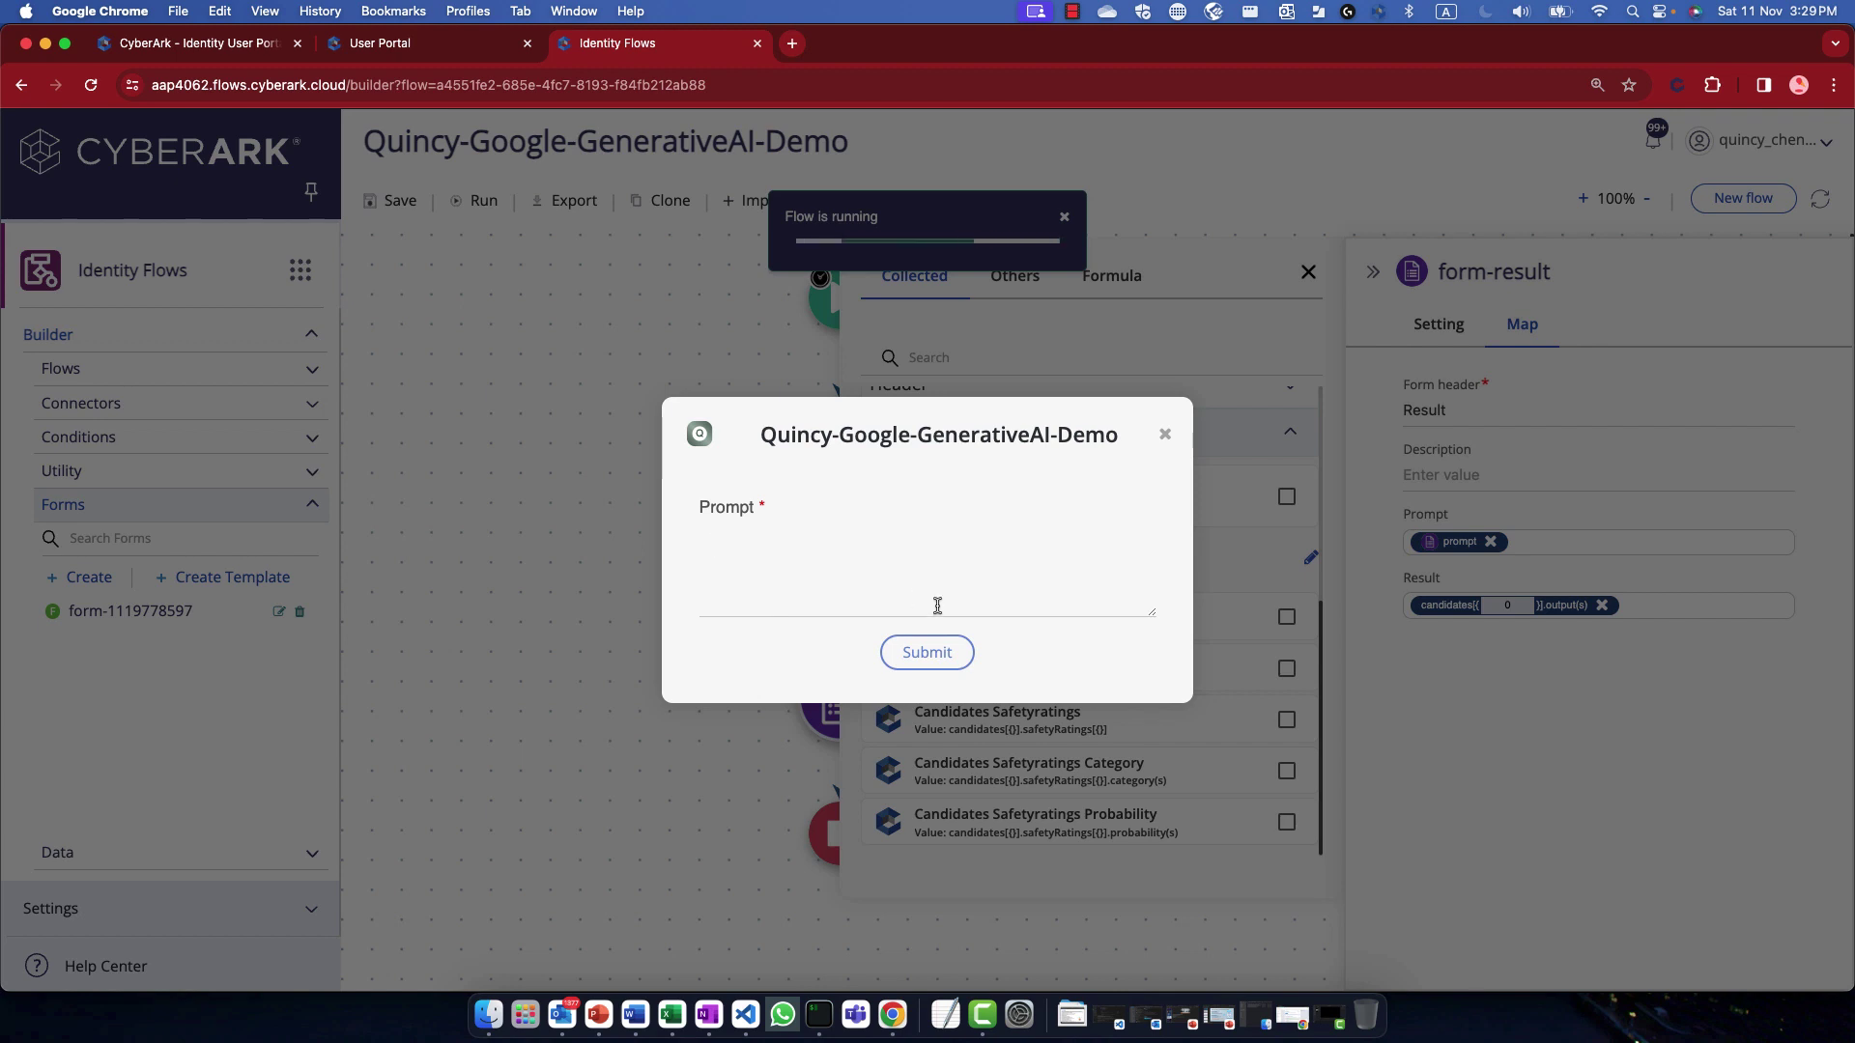
text(write a )
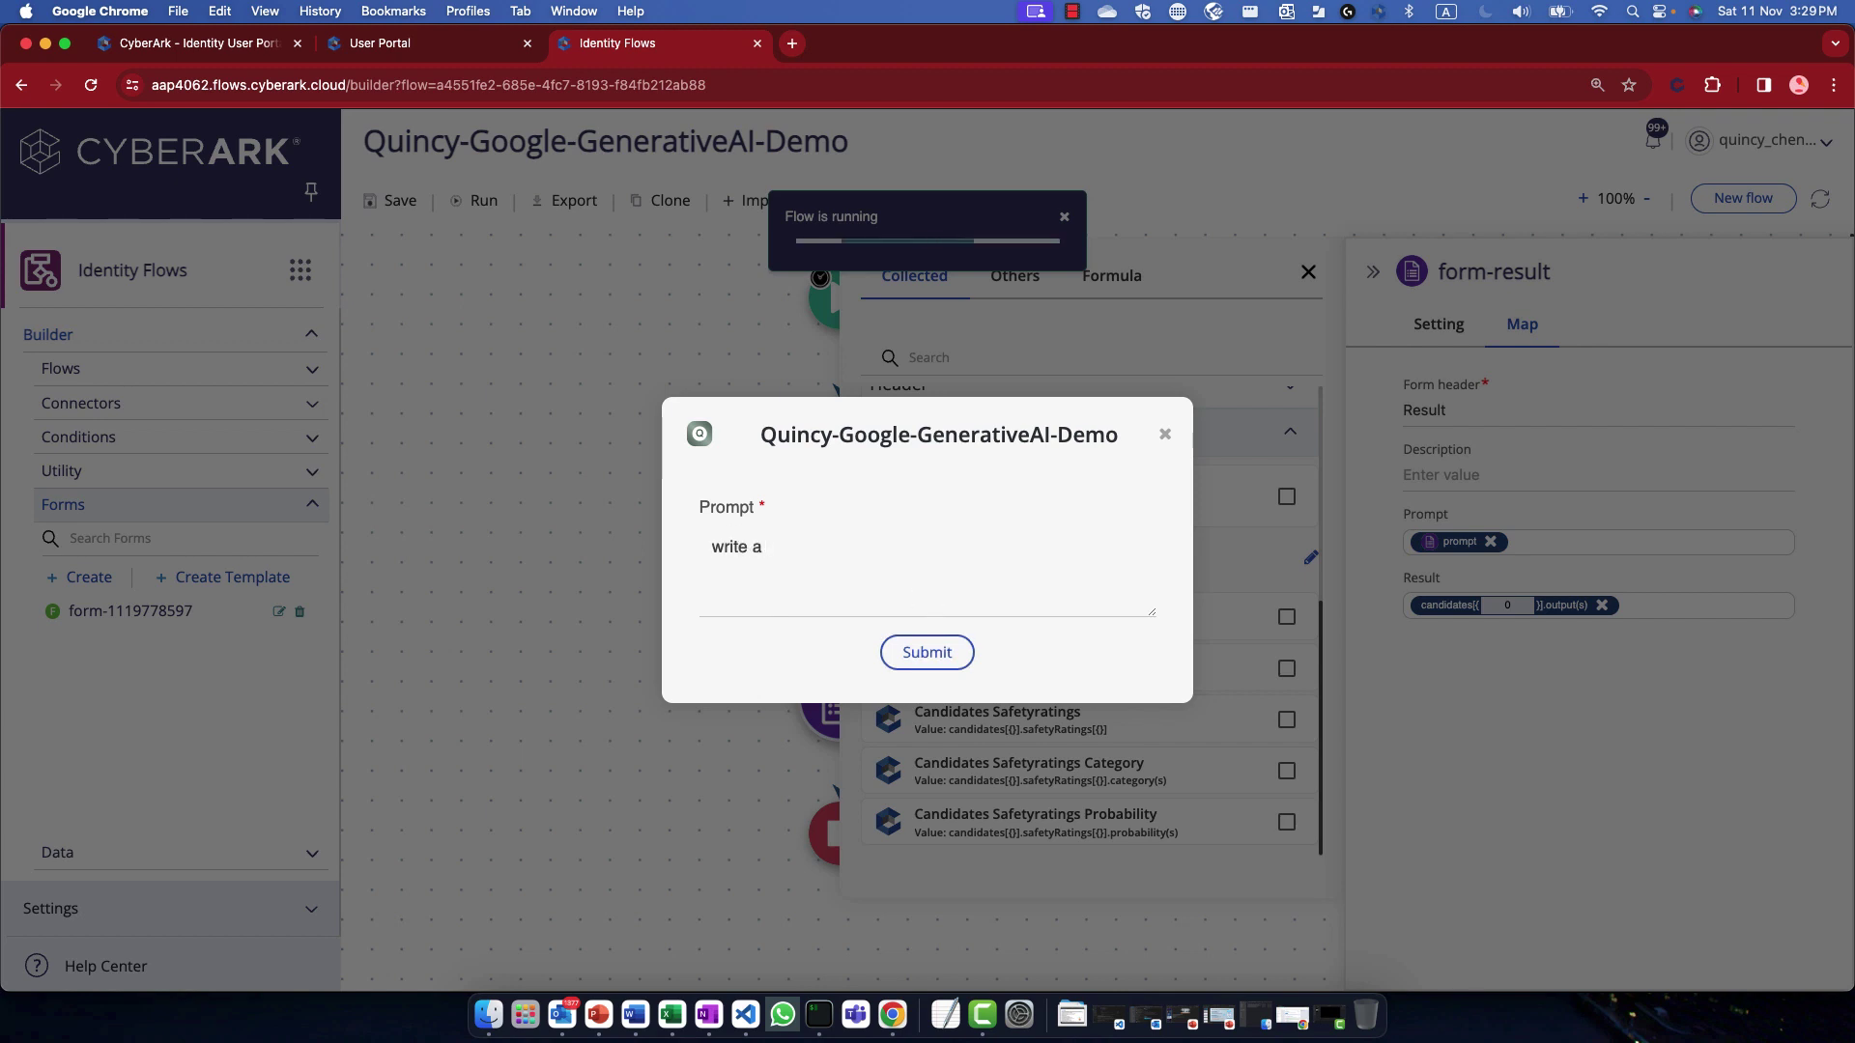
text(short story about hacking)
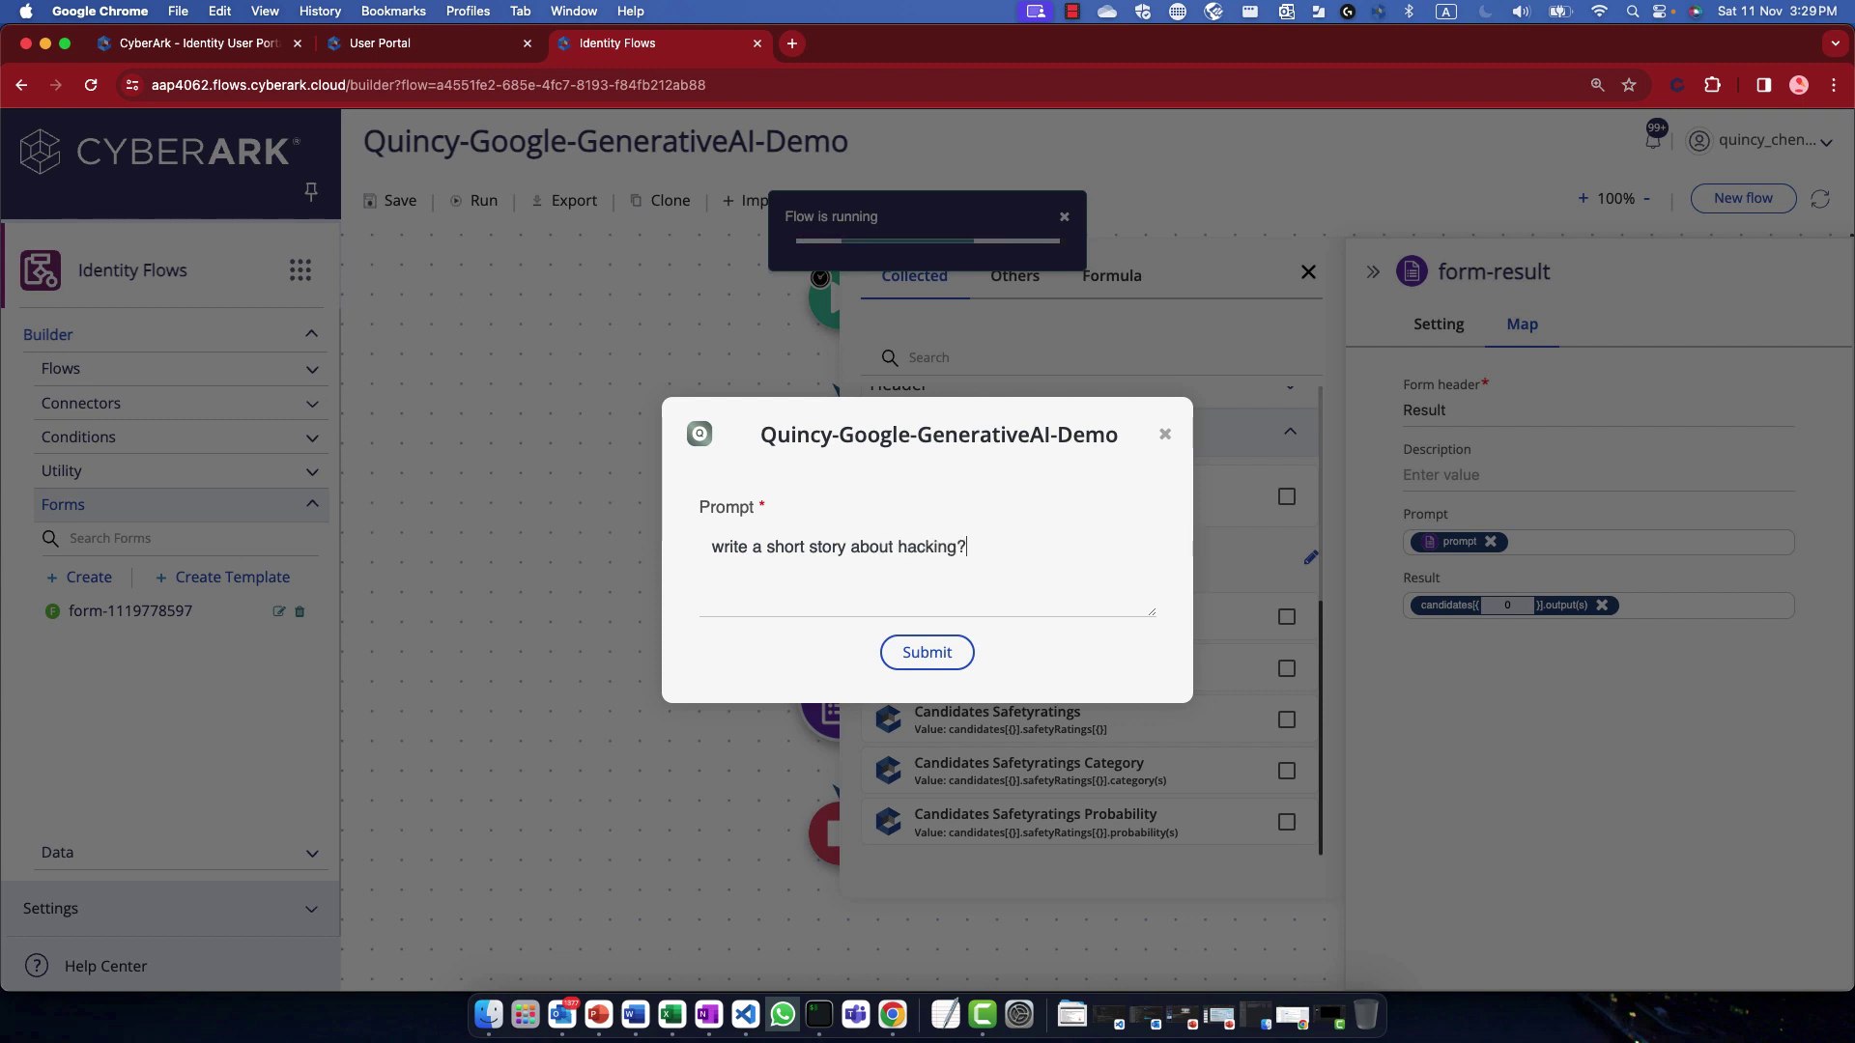
click(942, 659)
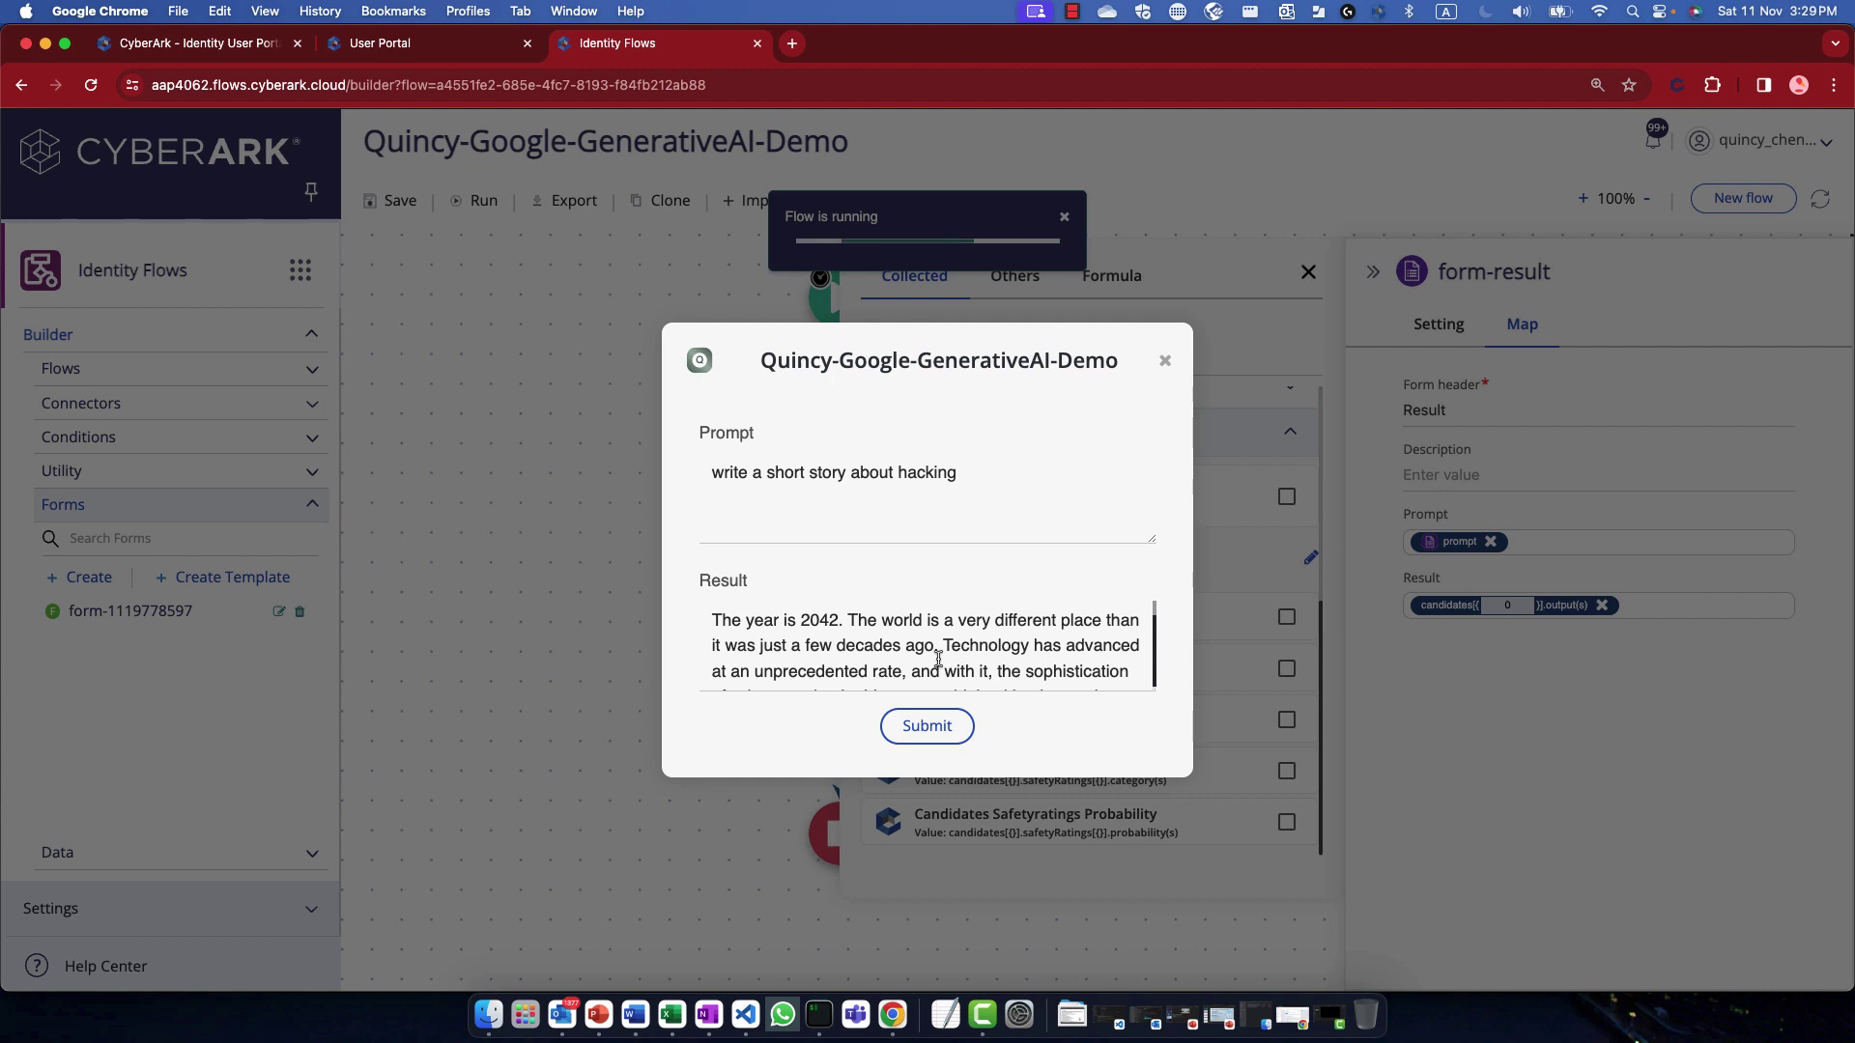
scroll(1129, 633, down, 15)
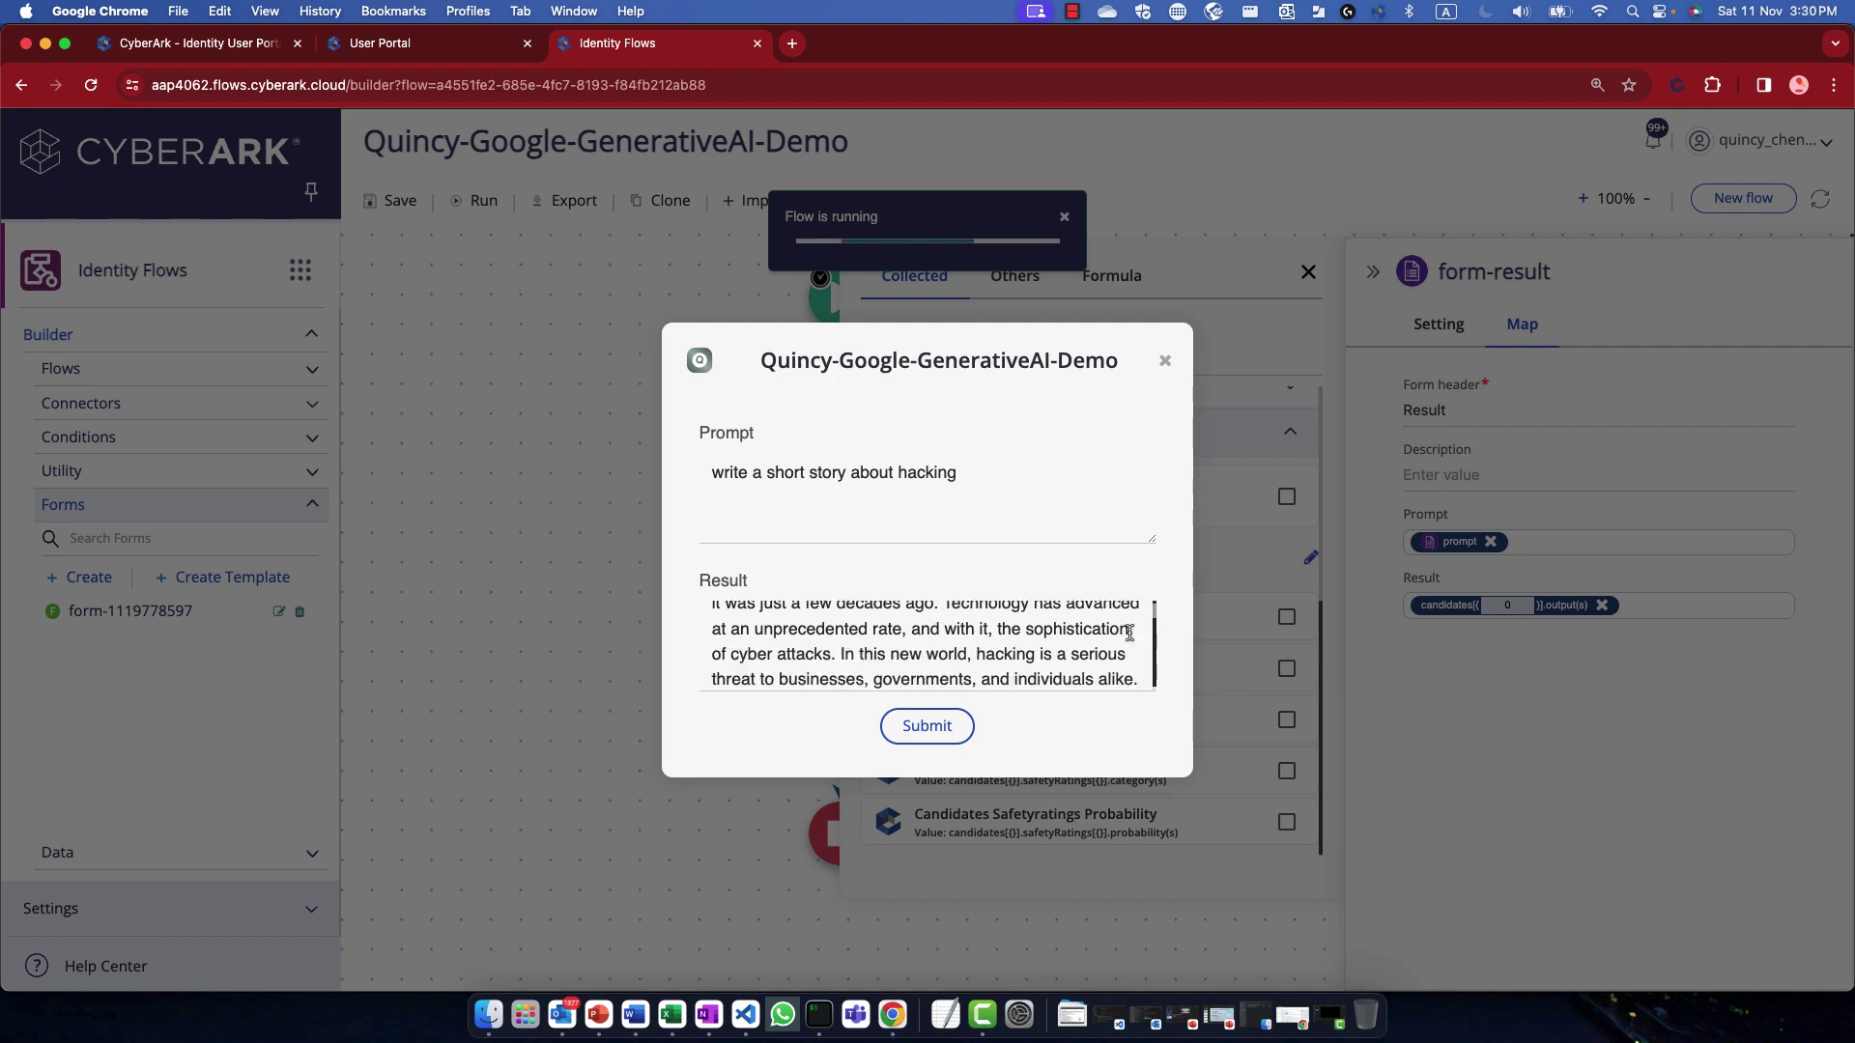
click(944, 726)
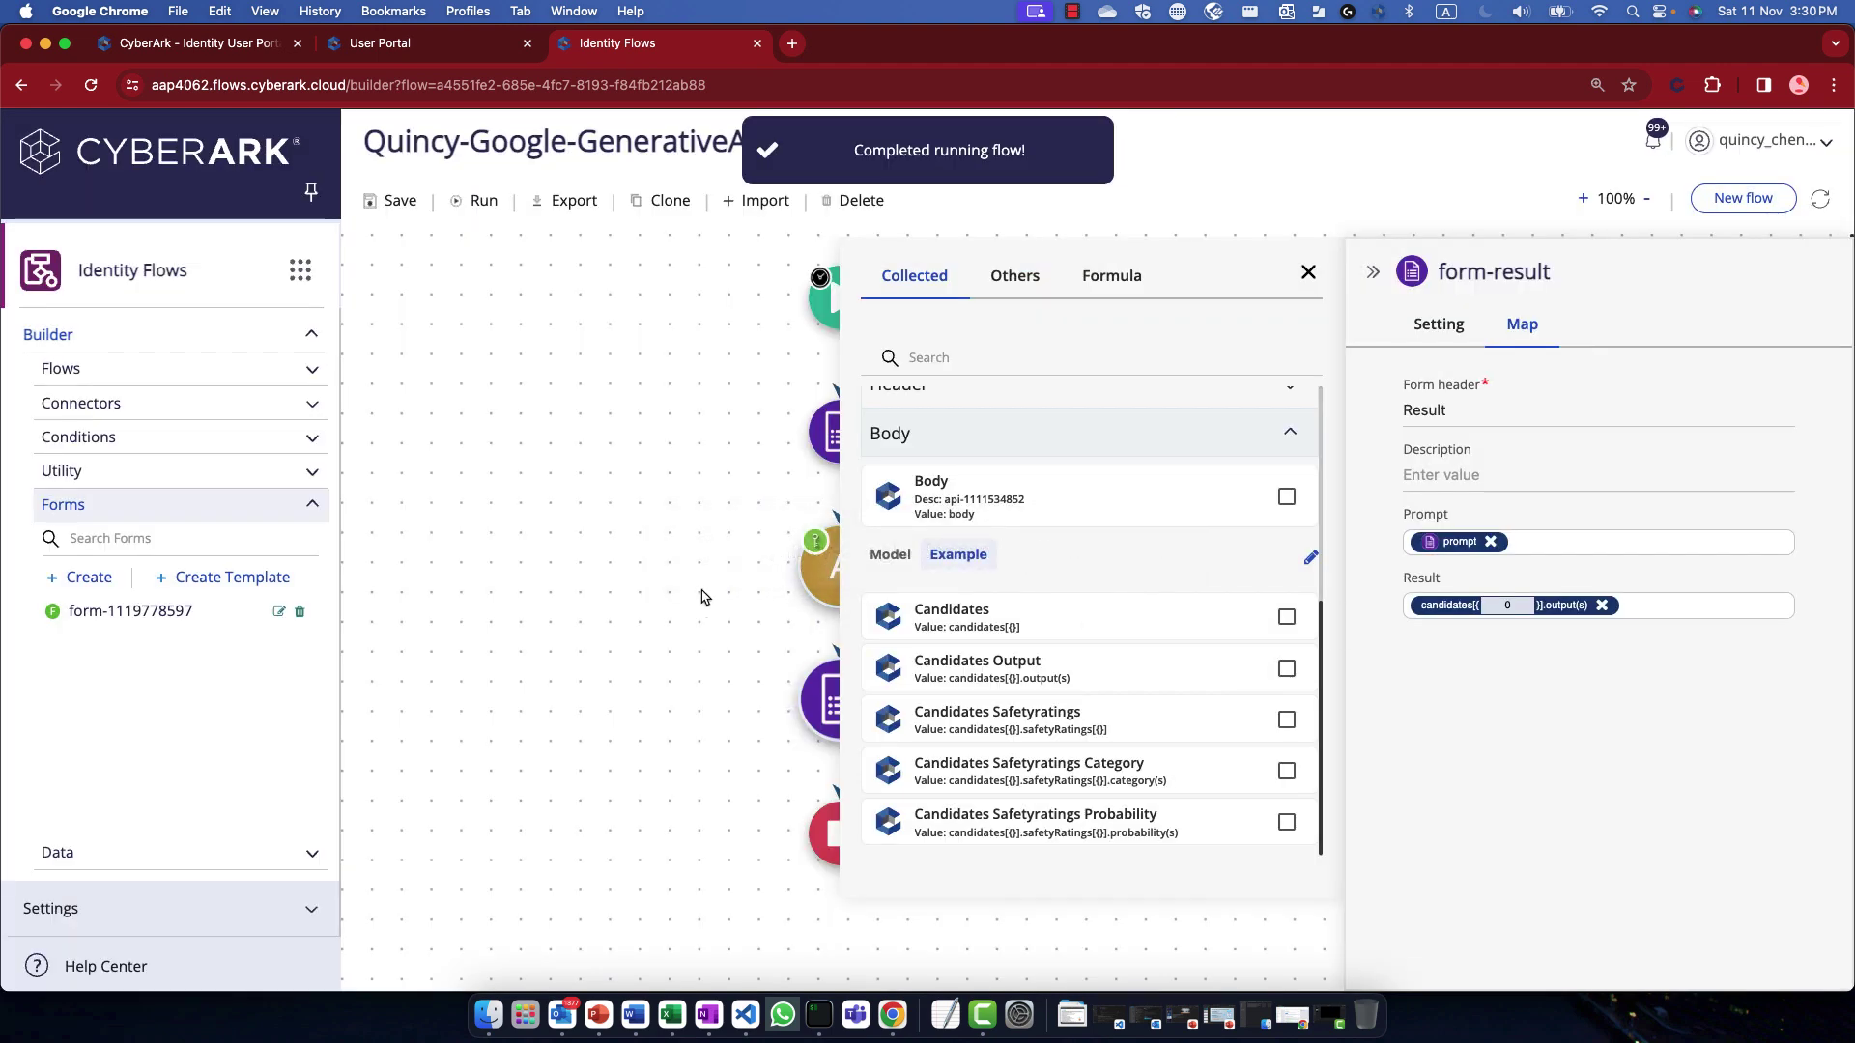
Step: Close the mapping panel and copy the Browser URL from the Start node's Settings
click(1308, 275)
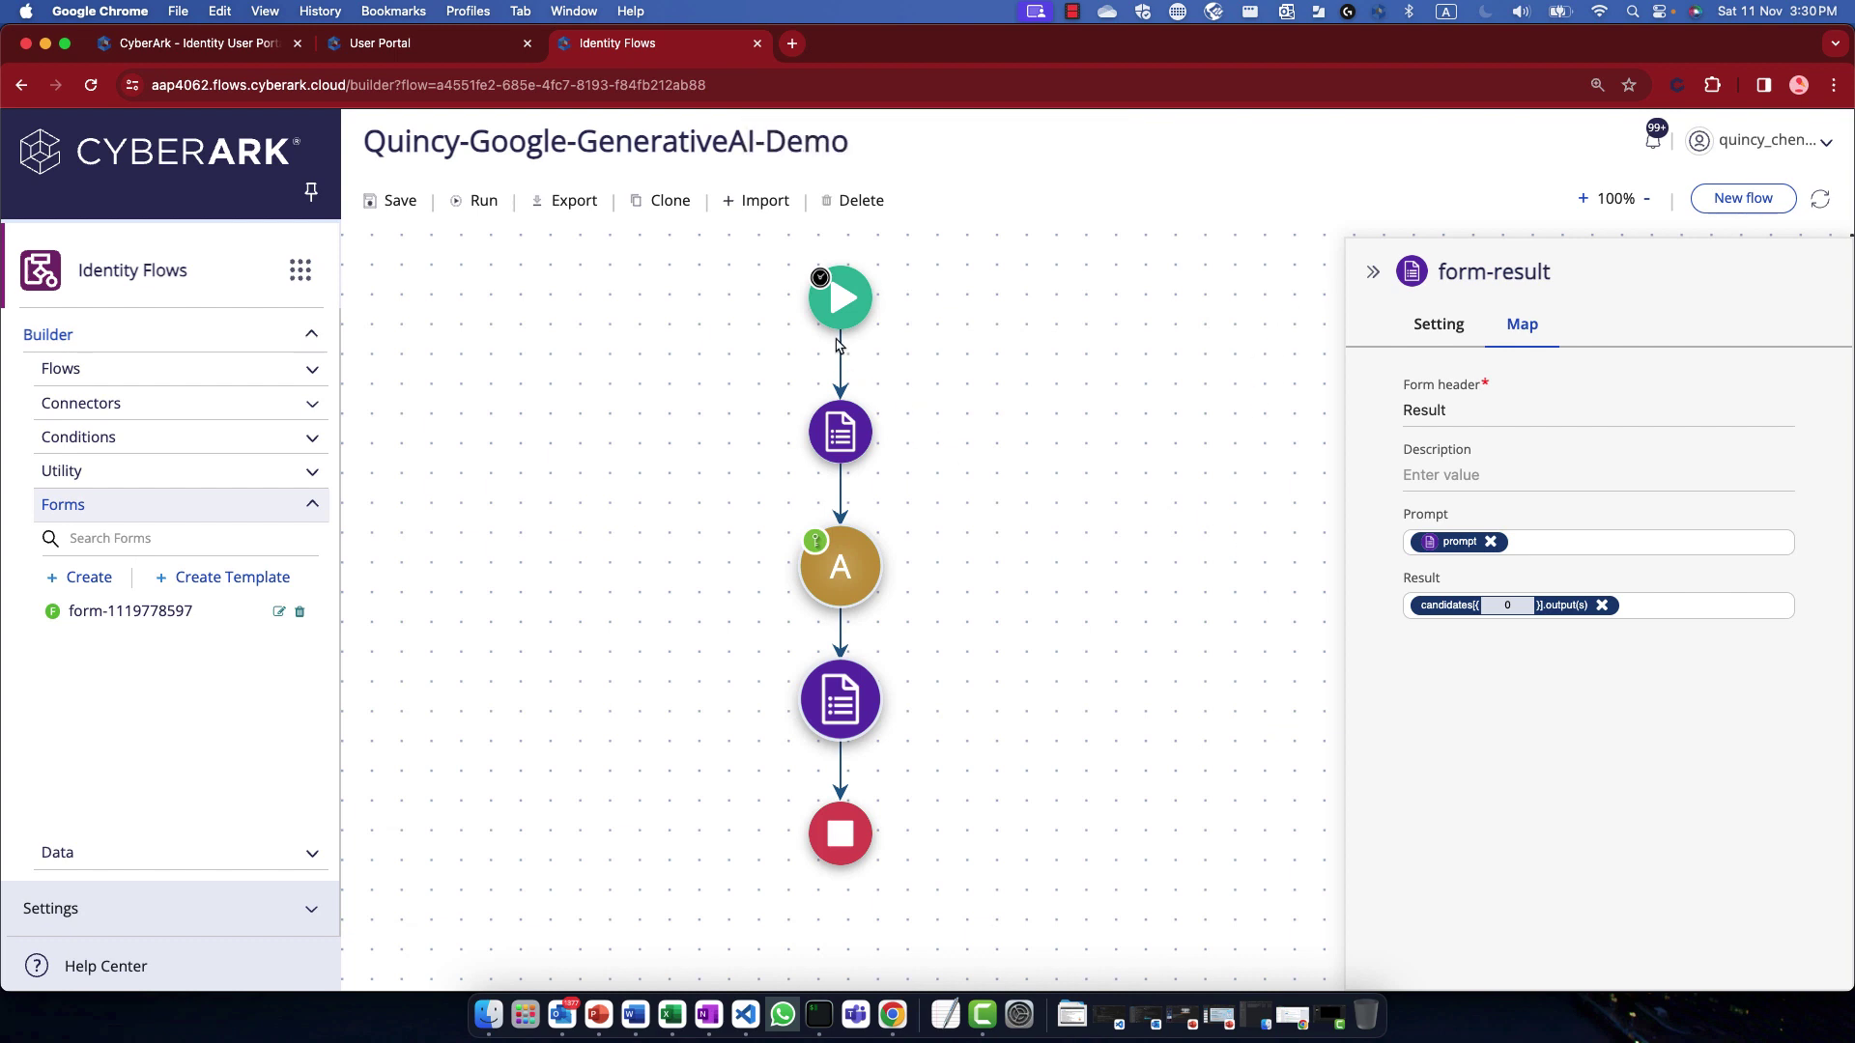
click(836, 331)
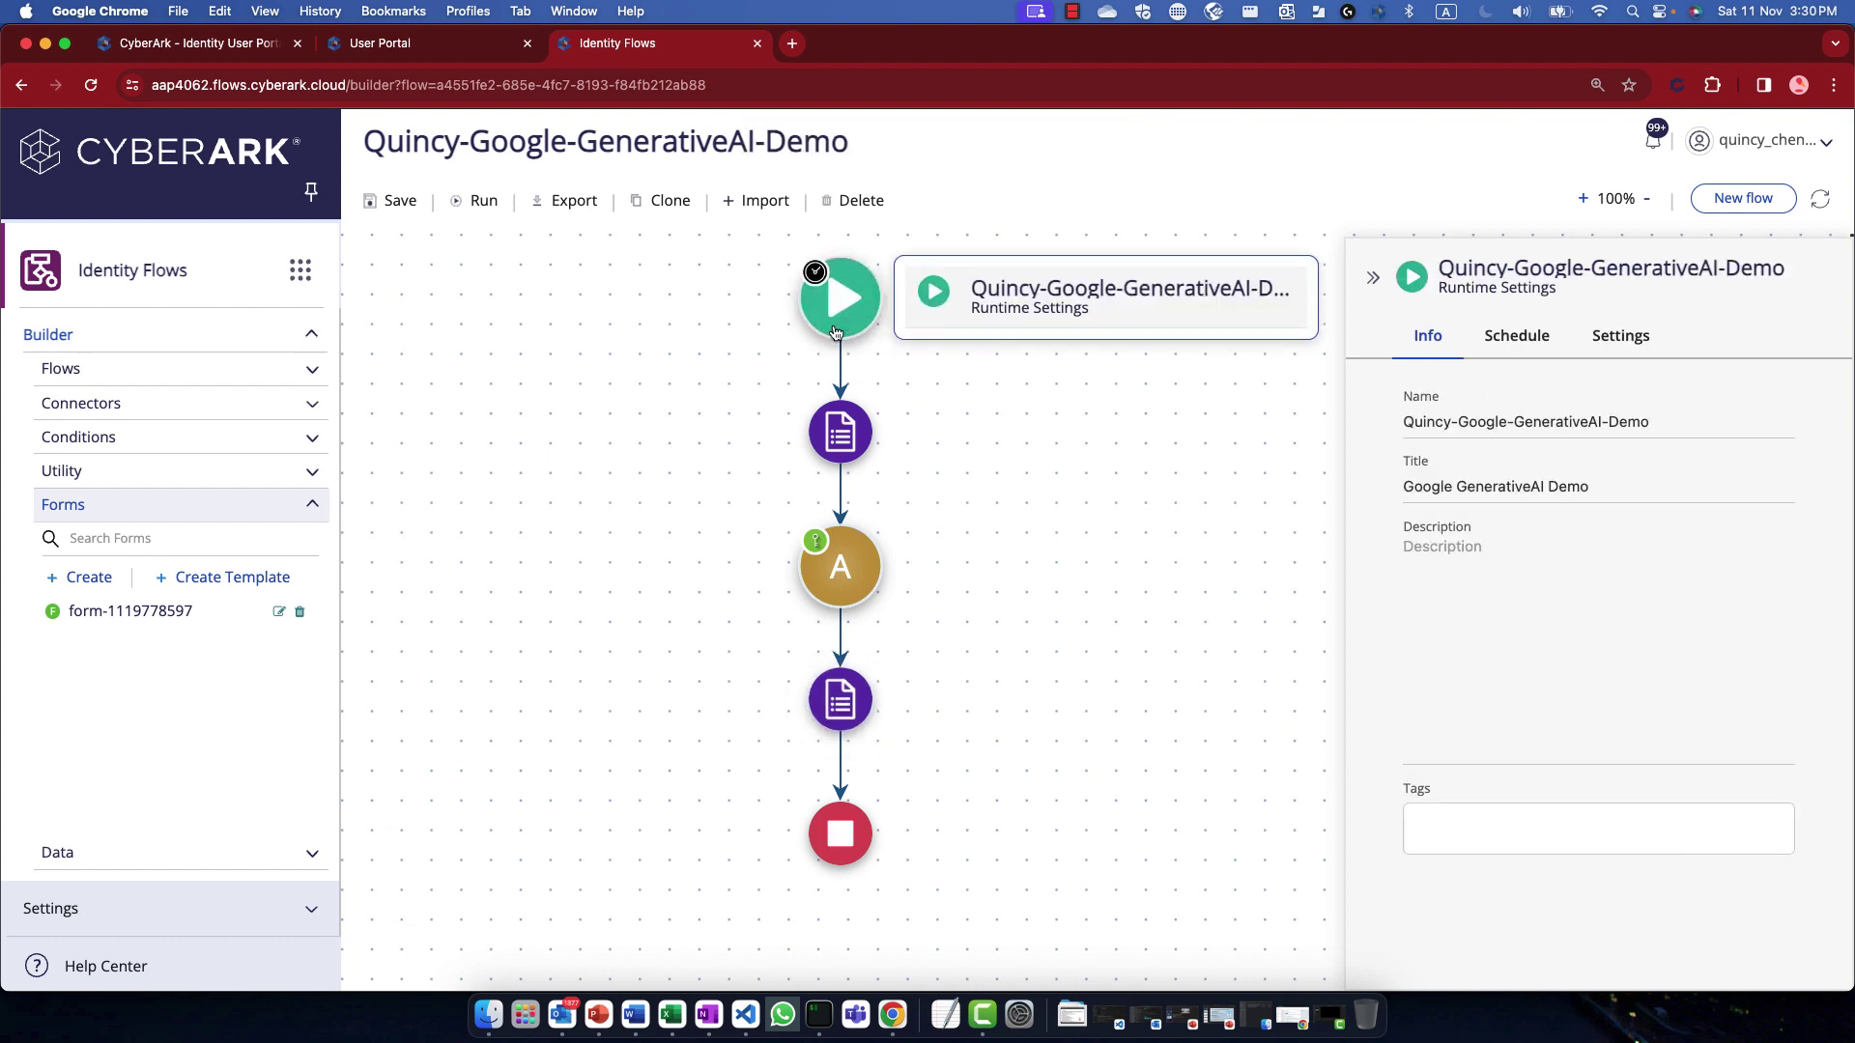
click(1620, 347)
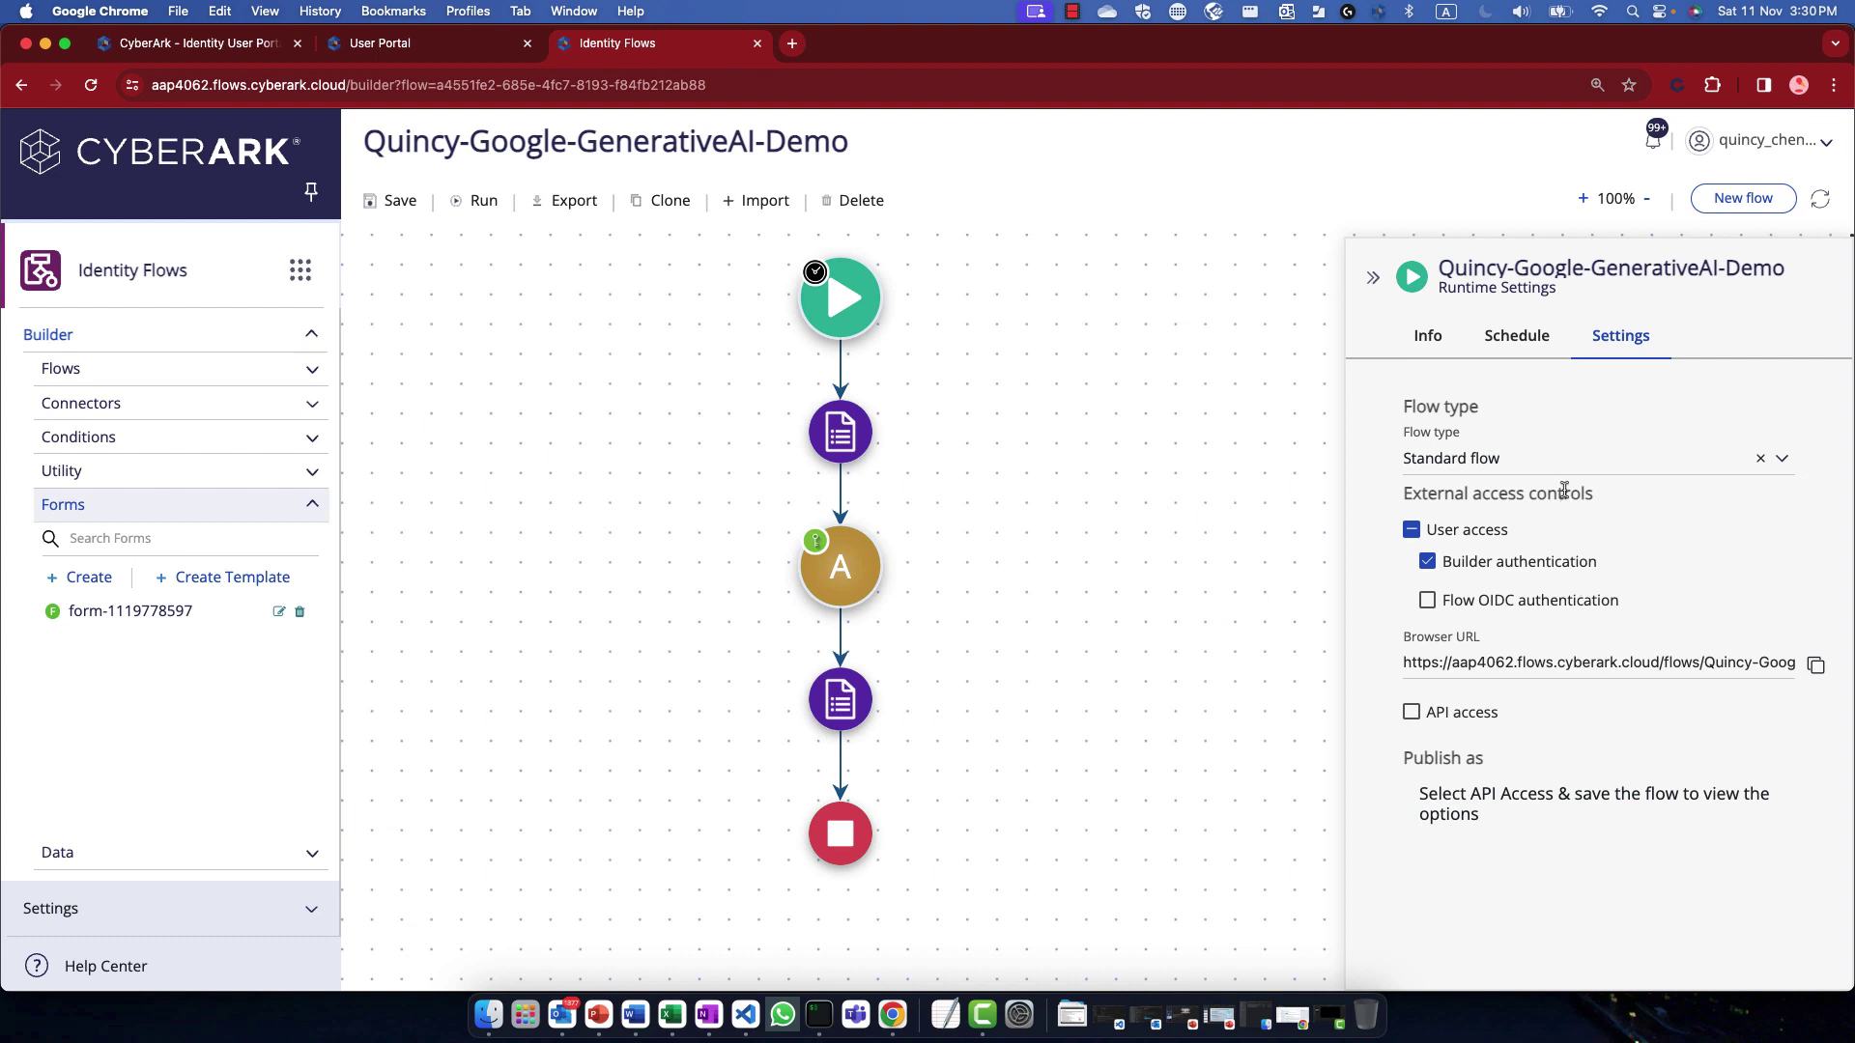
click(1816, 667)
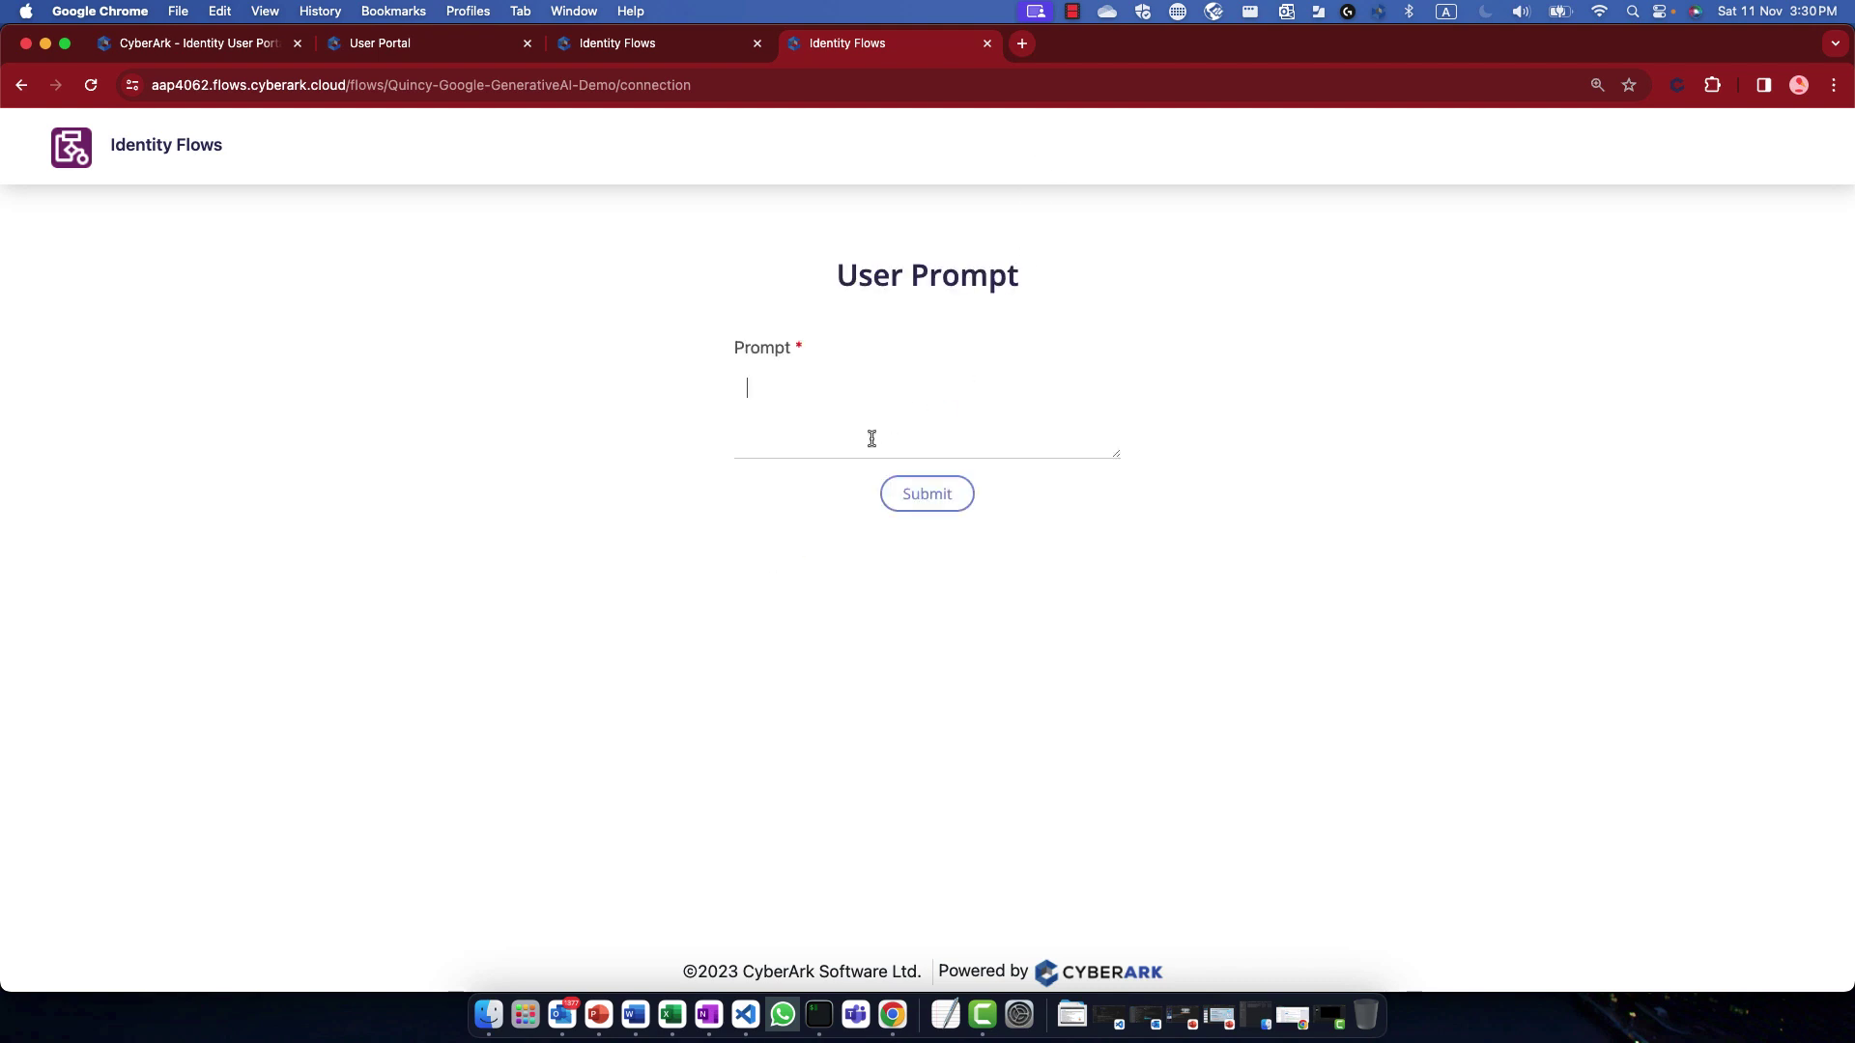
Step: Submit the prompt 'write a story about Identity' and enlarge the Result box to read it
text(write a story about Identity)
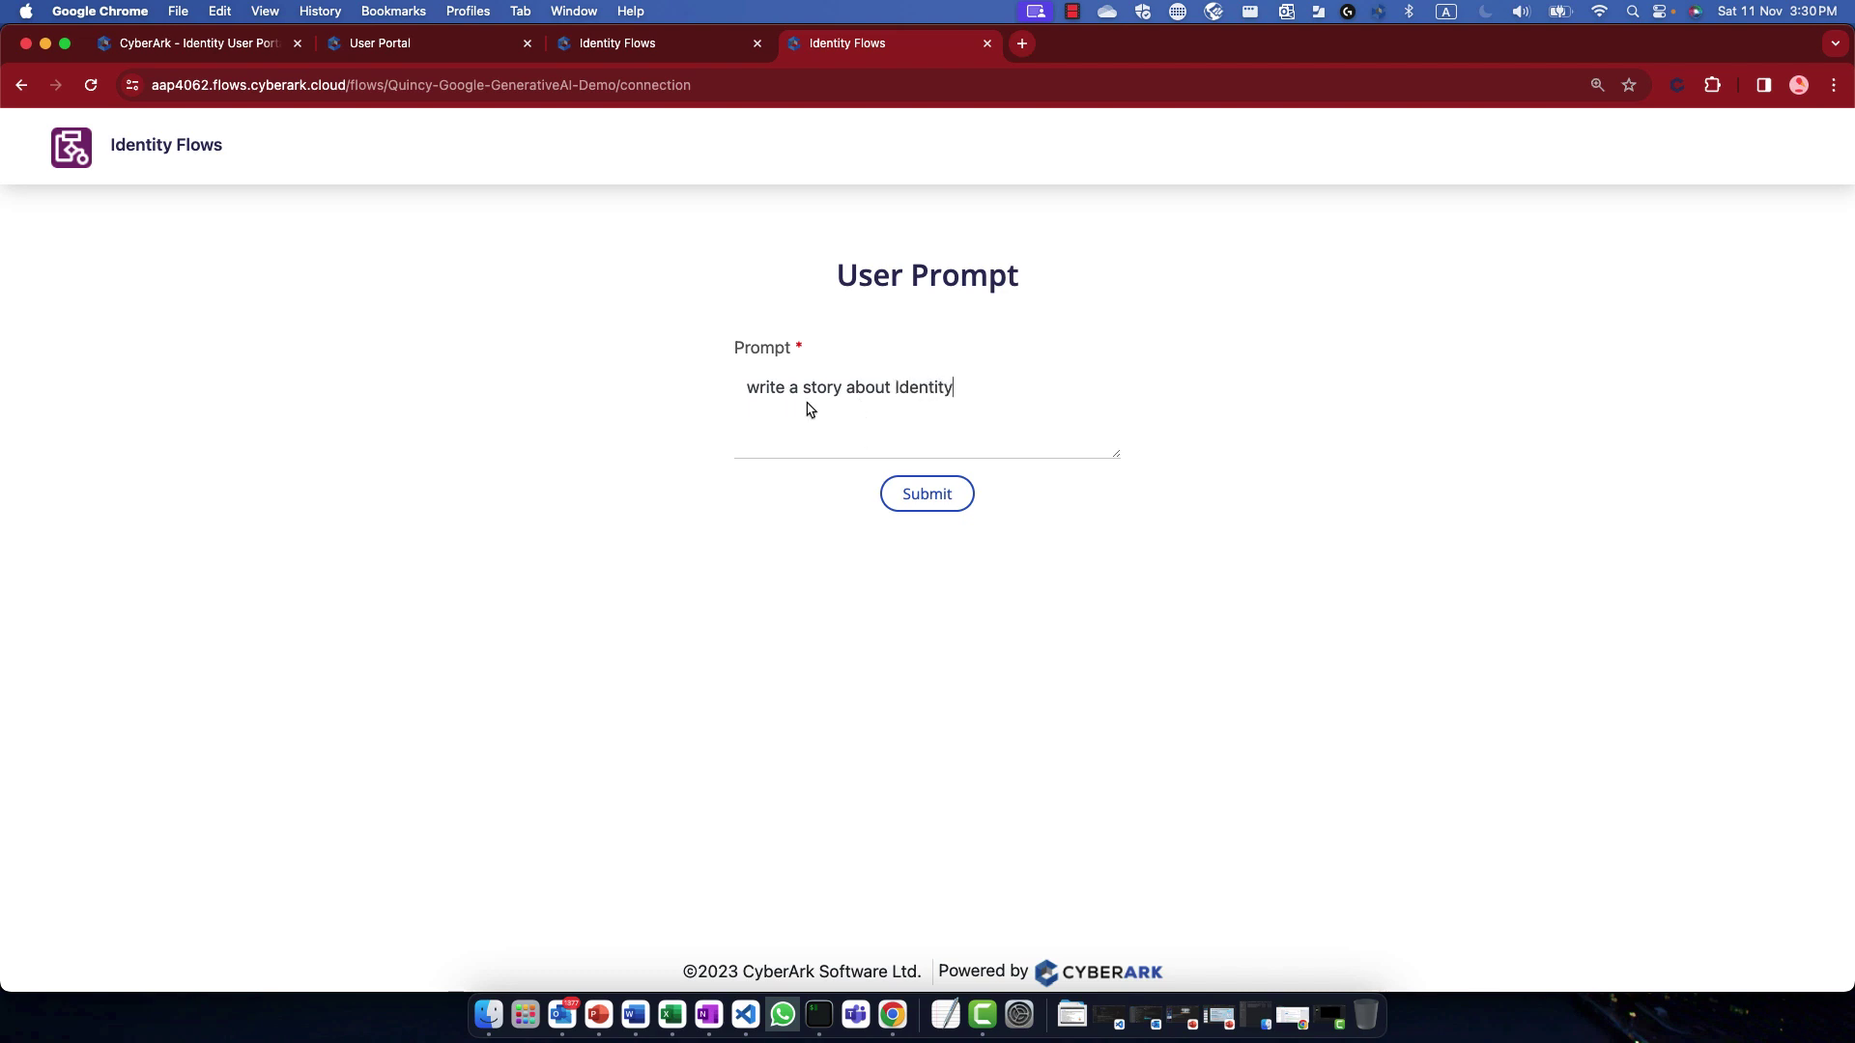
click(945, 501)
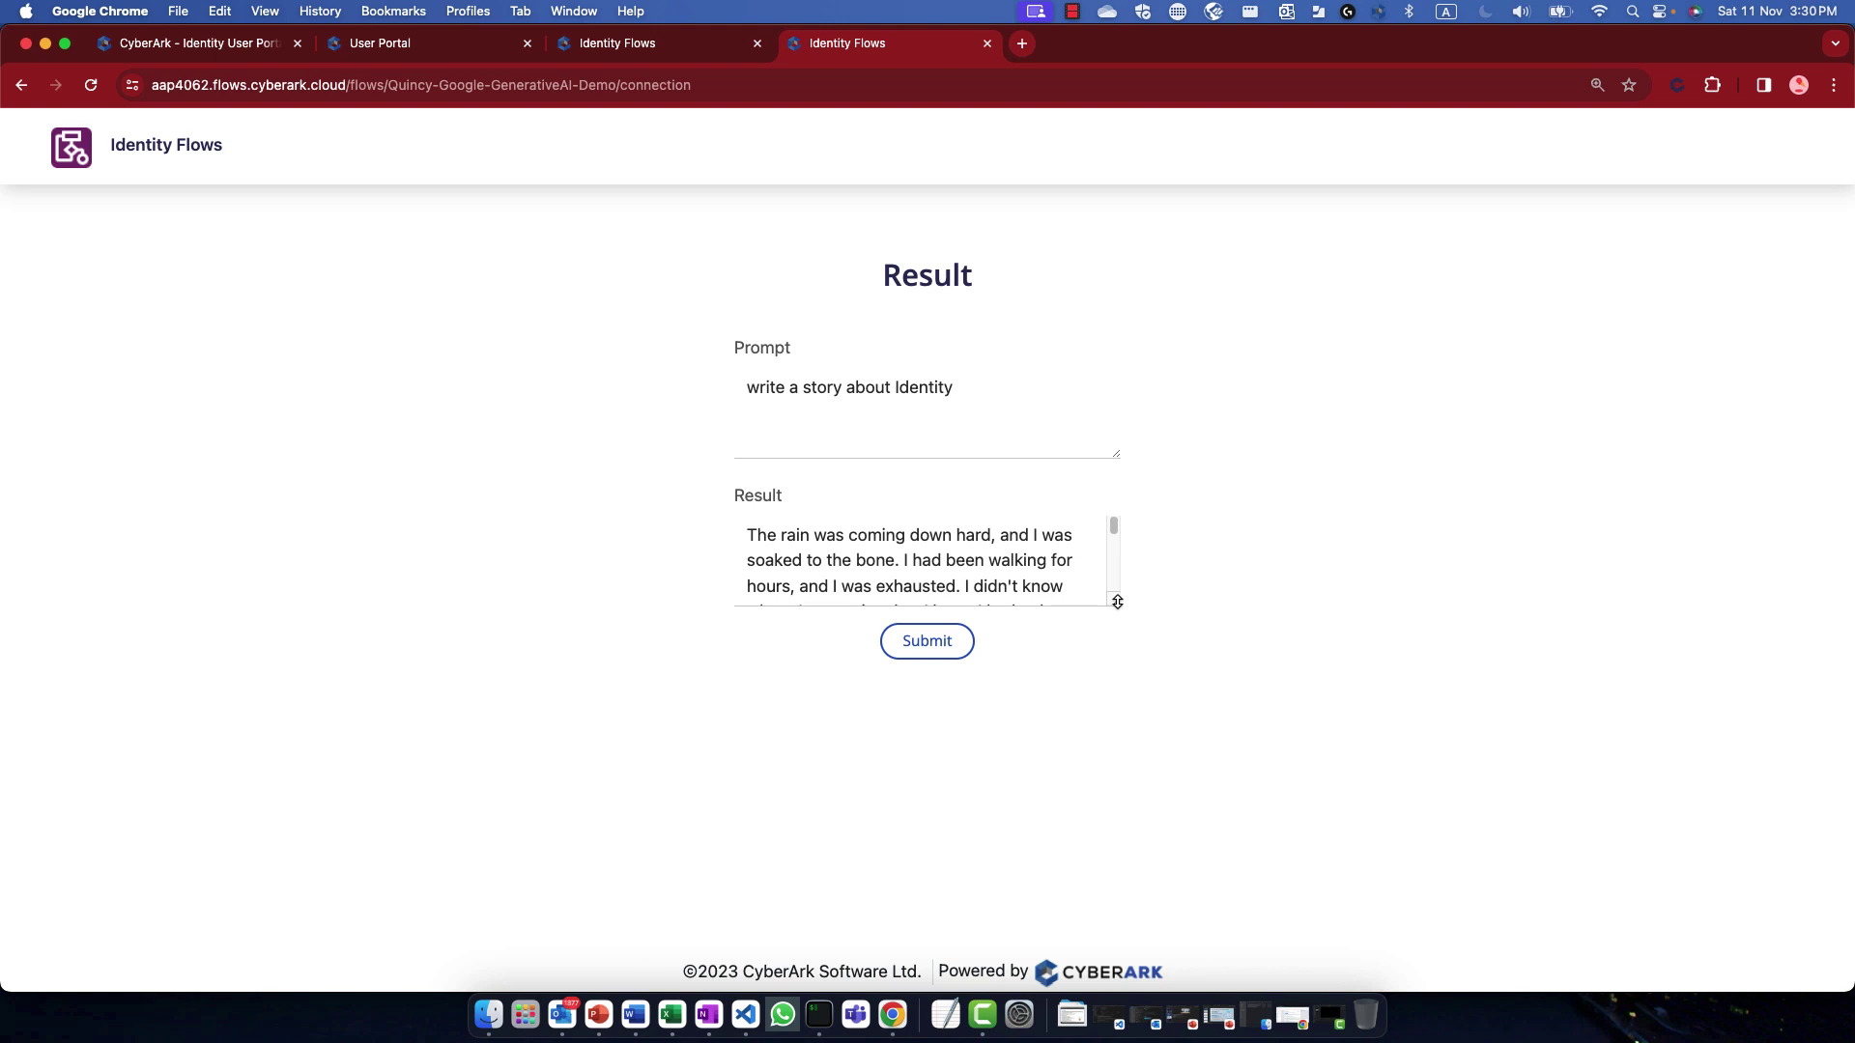
drag(1106, 604, 1113, 854)
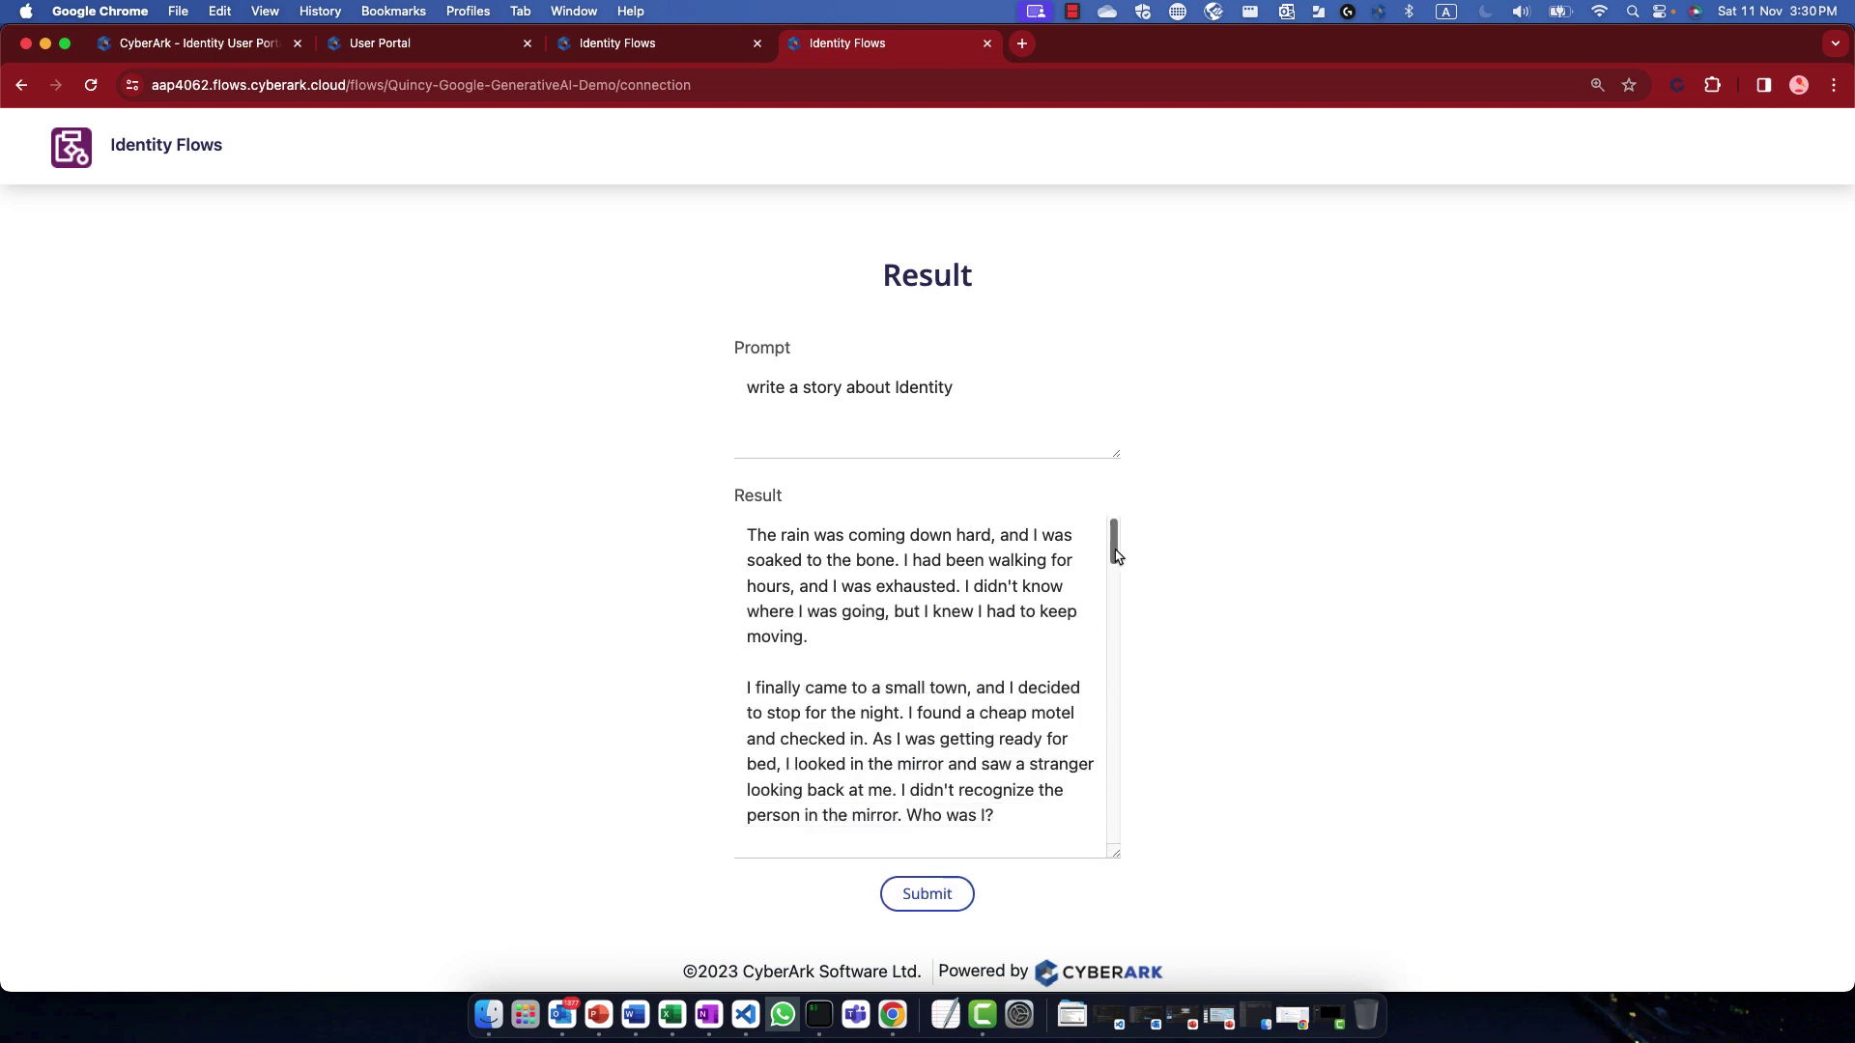
drag(1114, 536, 1153, 841)
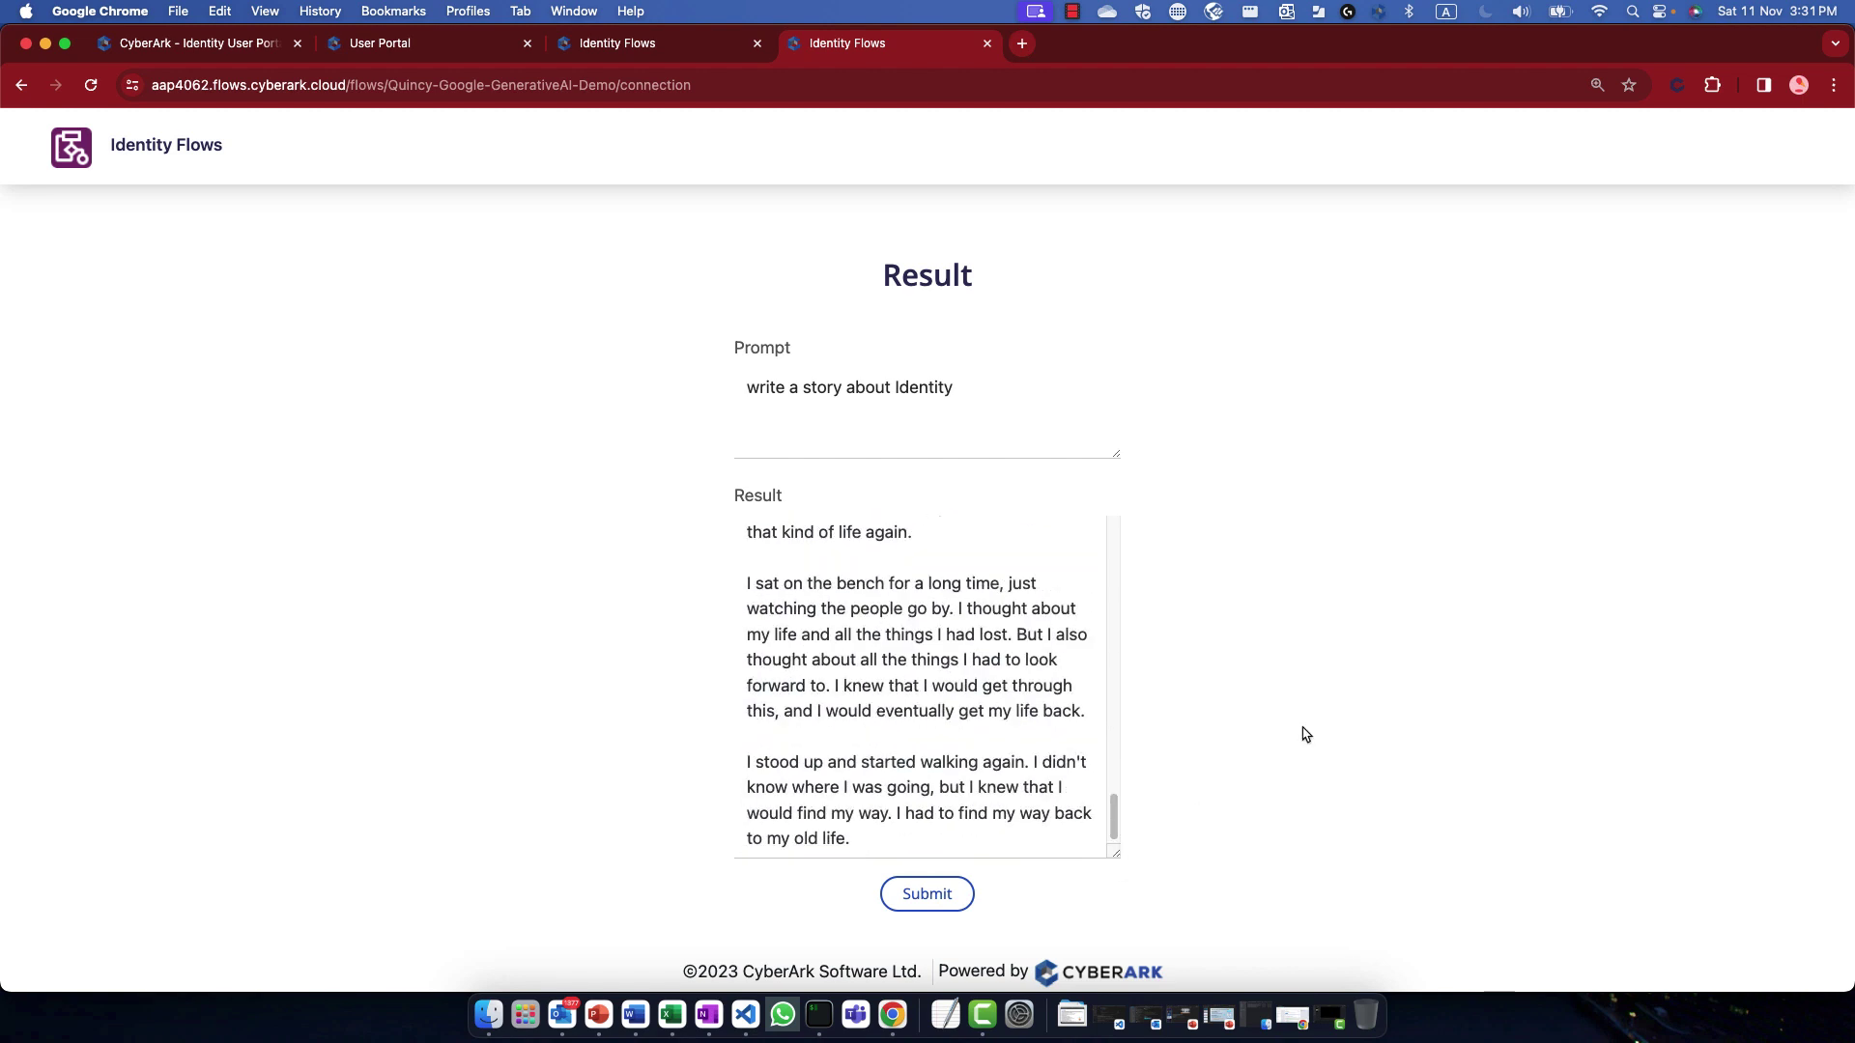